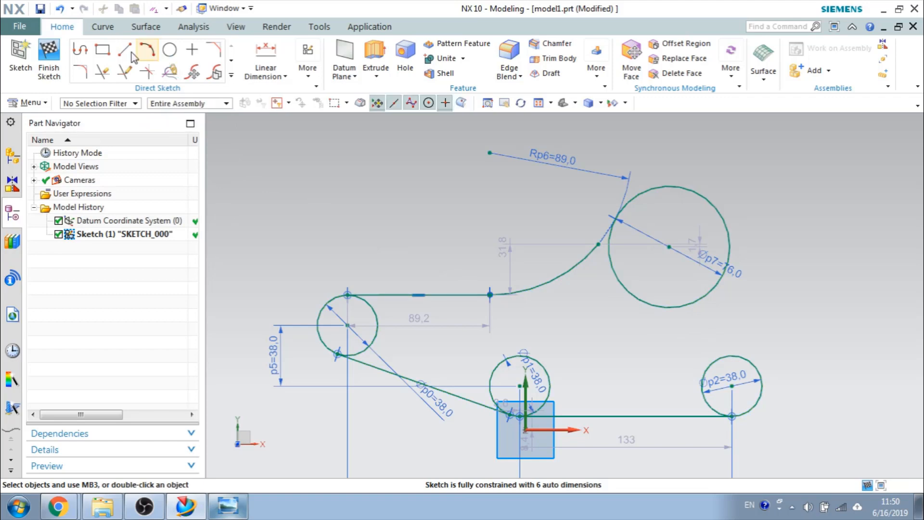
Sketch a vertical line about 126 mm long upward from the outer side of the lower-right 38 mm circle
left_click(131, 52)
left_click(761, 396)
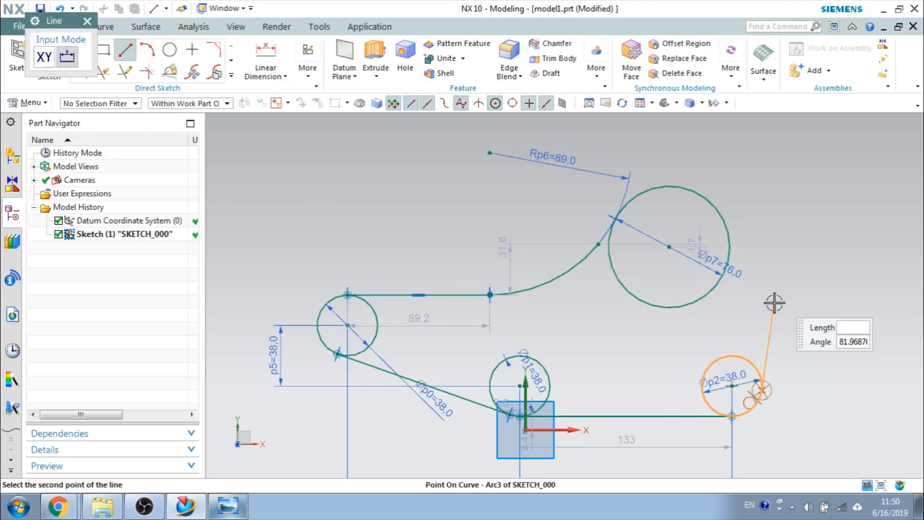
left_click(761, 184)
key("Escape")
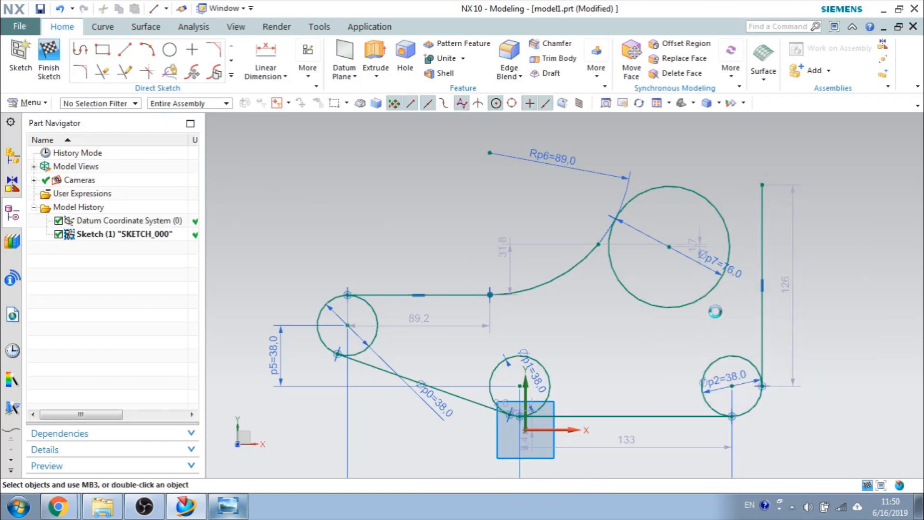
Constrain the 76 mm circle tangent to the vertical line on the right side of the profile
key("x")
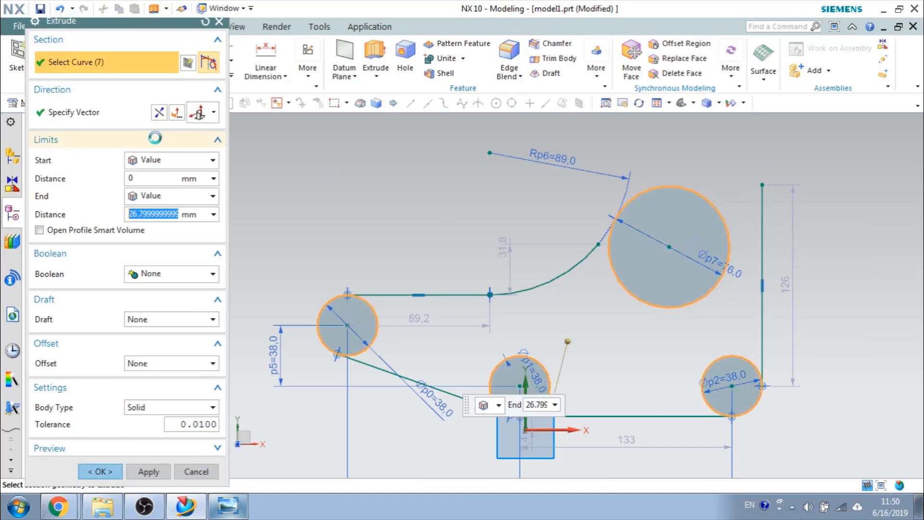
key("Escape")
key("c")
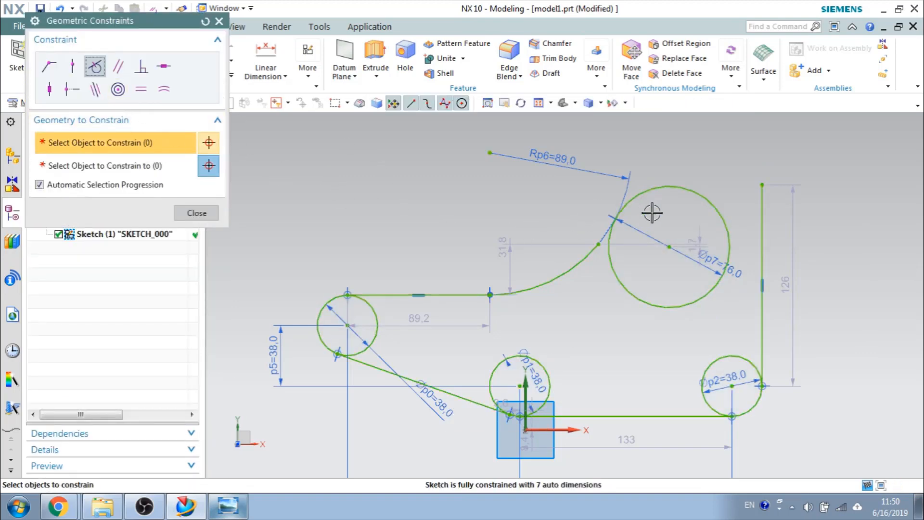
left_click(724, 230)
left_click(764, 219)
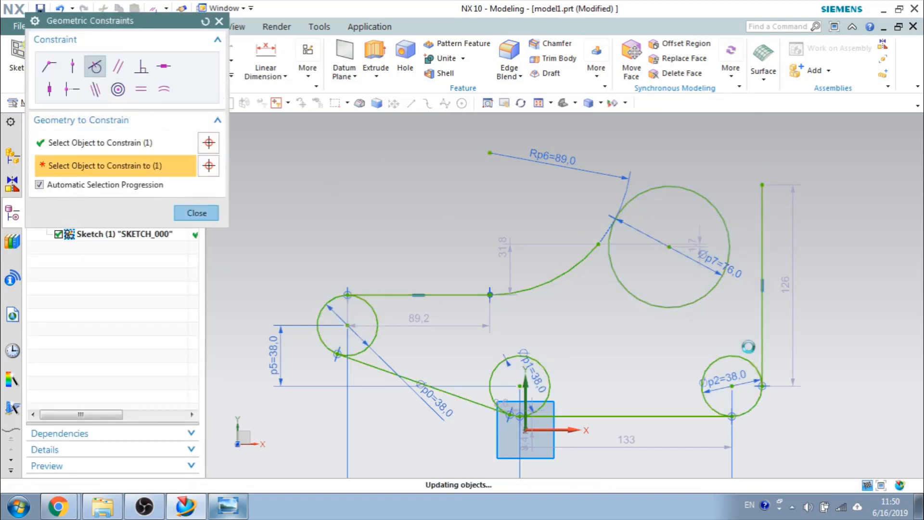
key("Escape")
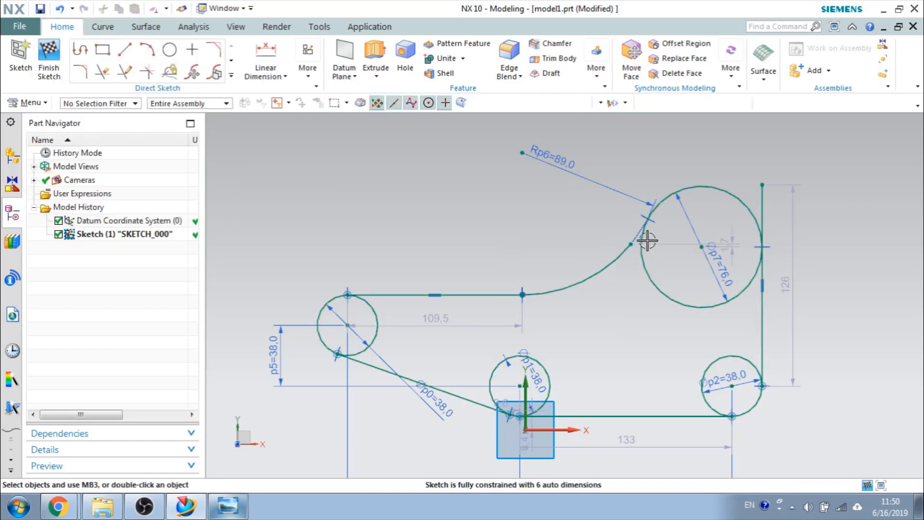
Extend the upper end of the R89 arc to meet the 76 mm circle
scroll(640, 241, "up", 5)
key("e")
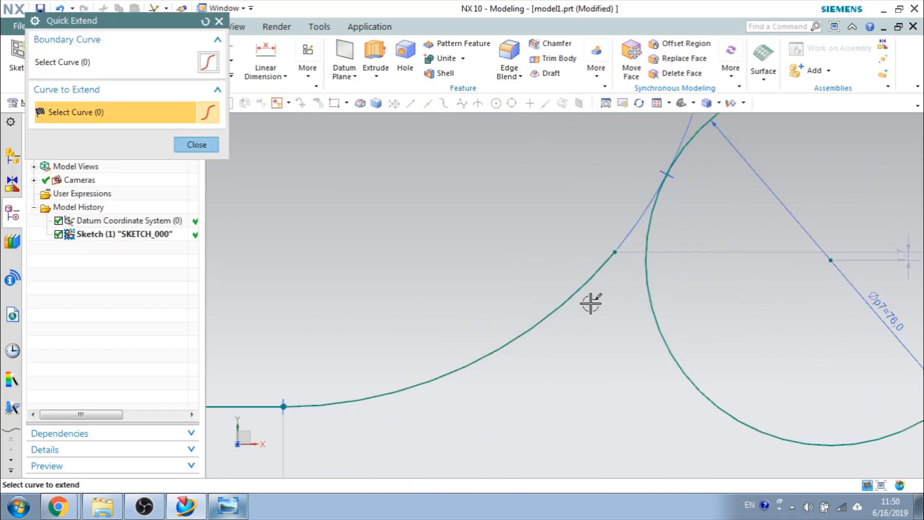
left_click(598, 268)
scroll(626, 313, "down", 5)
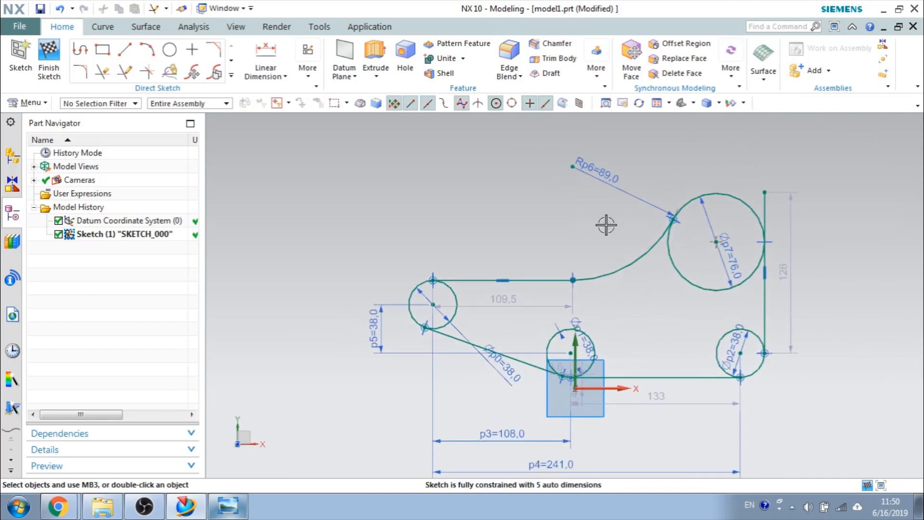
Trim the inner portions of the 76 mm circle and the three 38 mm circles, leaving only the outer profile arcs
key("t")
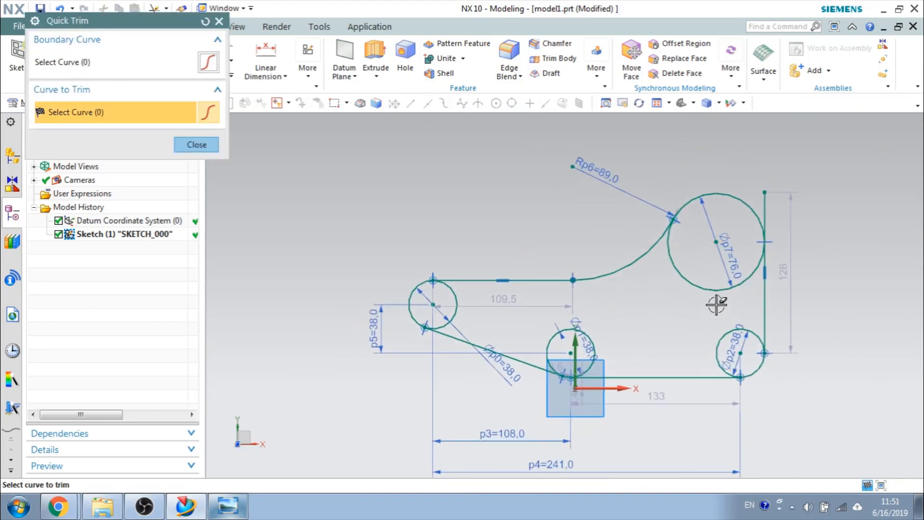
left_click(712, 289)
left_click(721, 347)
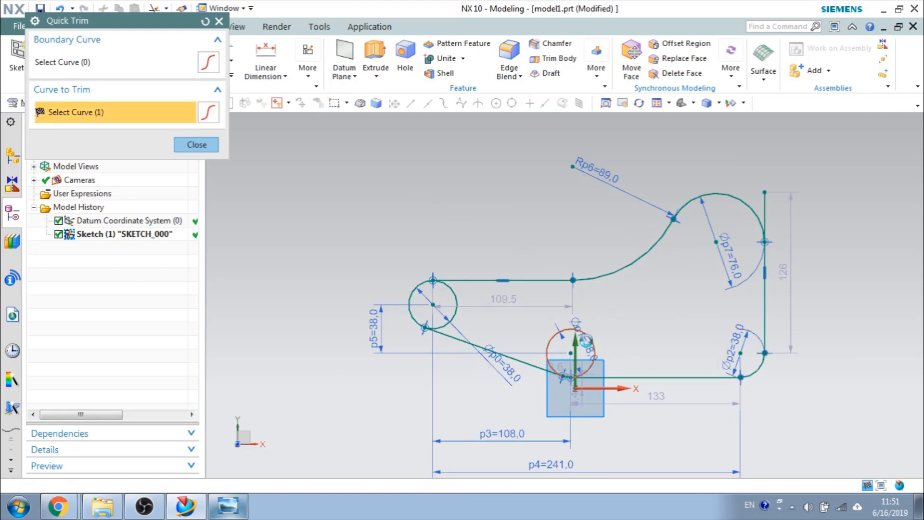
left_click(587, 342)
key("Escape")
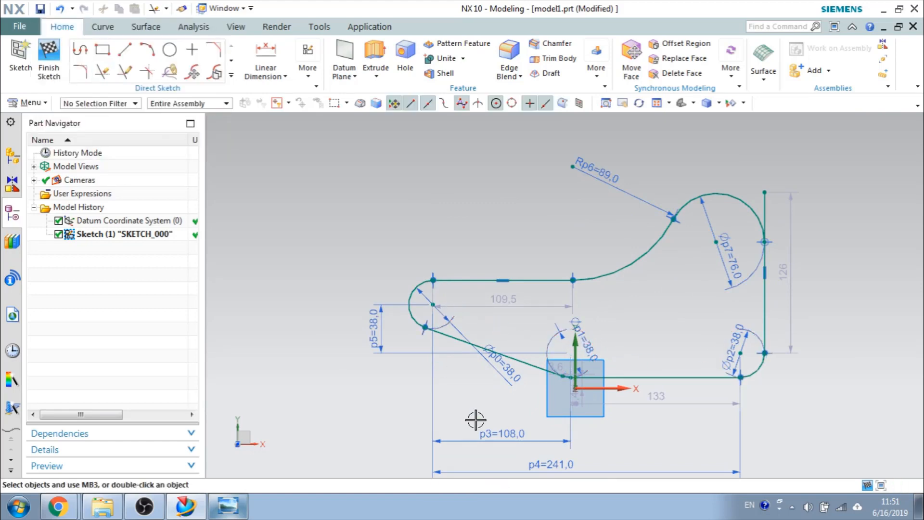
Align the profile's bottom horizontal line with the sketch origin using a Point on Curve constraint
key("c")
left_click(599, 385)
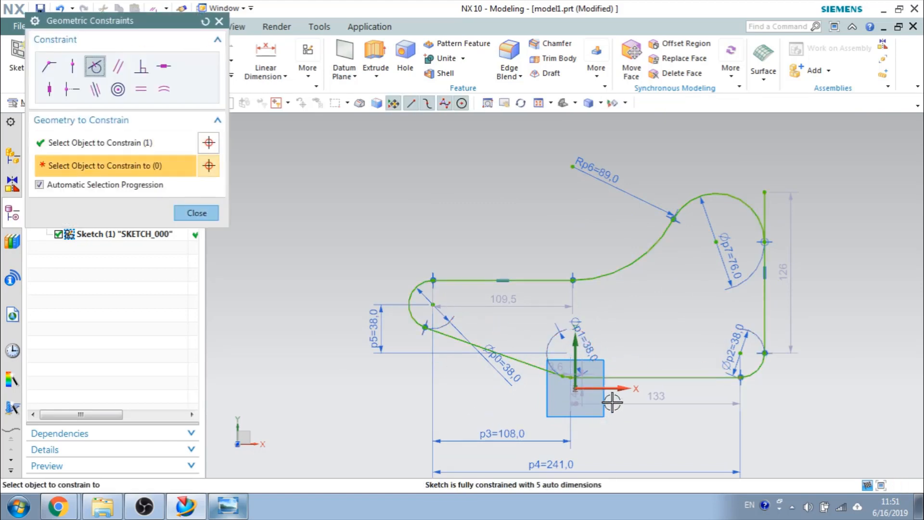
left_click(72, 66)
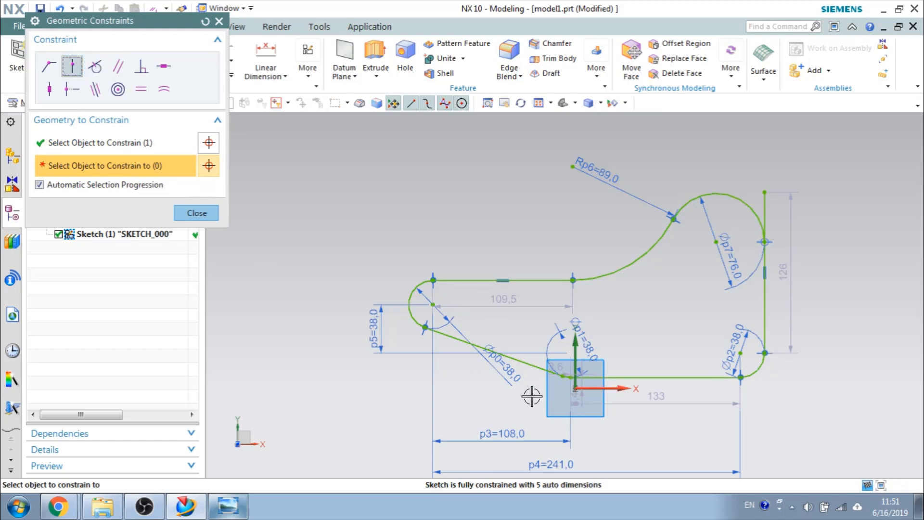
left_click(578, 392)
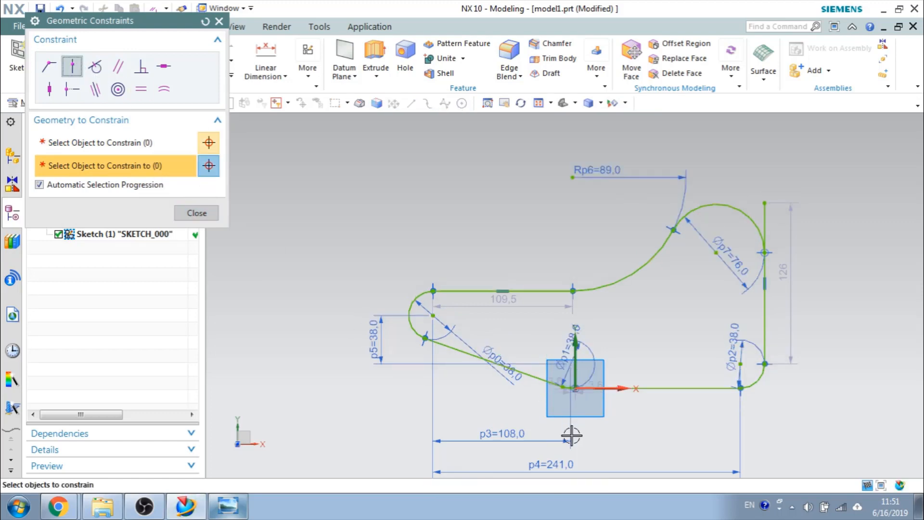
key("Escape")
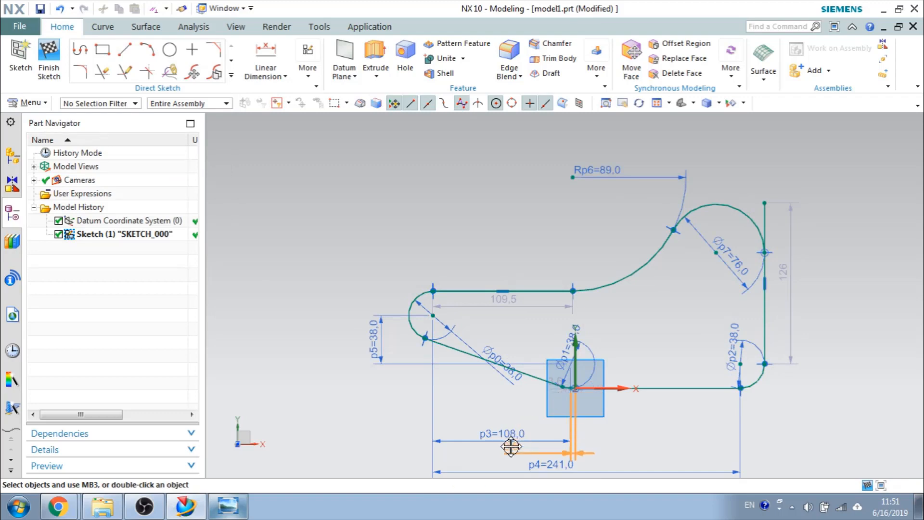
middle_click_drag(609, 423, 607, 393, "shift")
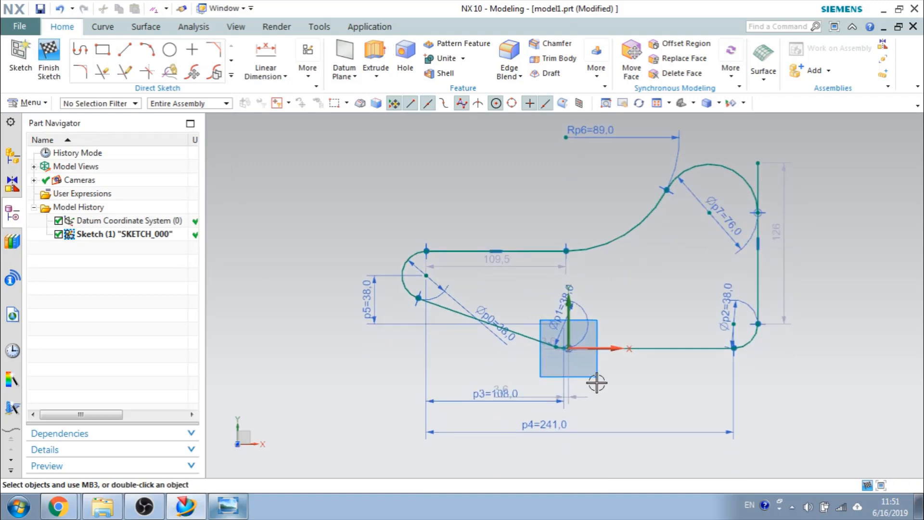
scroll(597, 383, "up", 1)
scroll(596, 379, "down", 4)
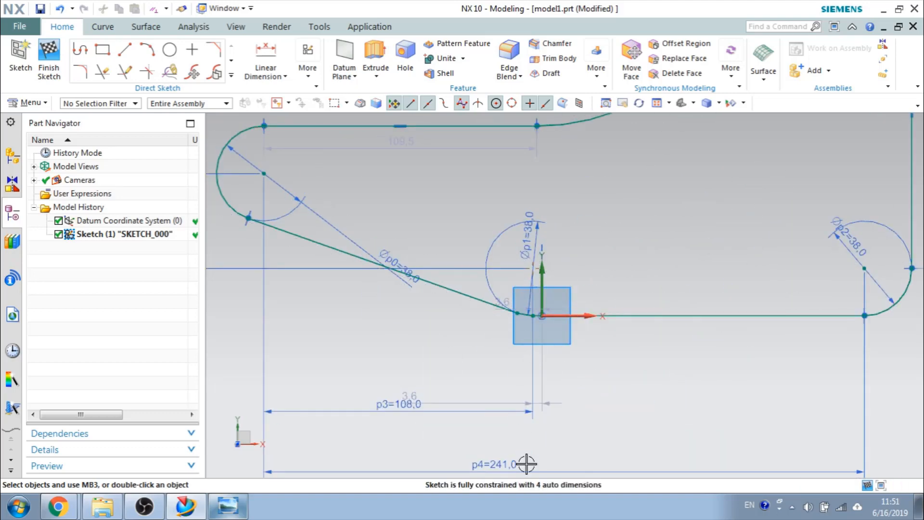
left_click(532, 269)
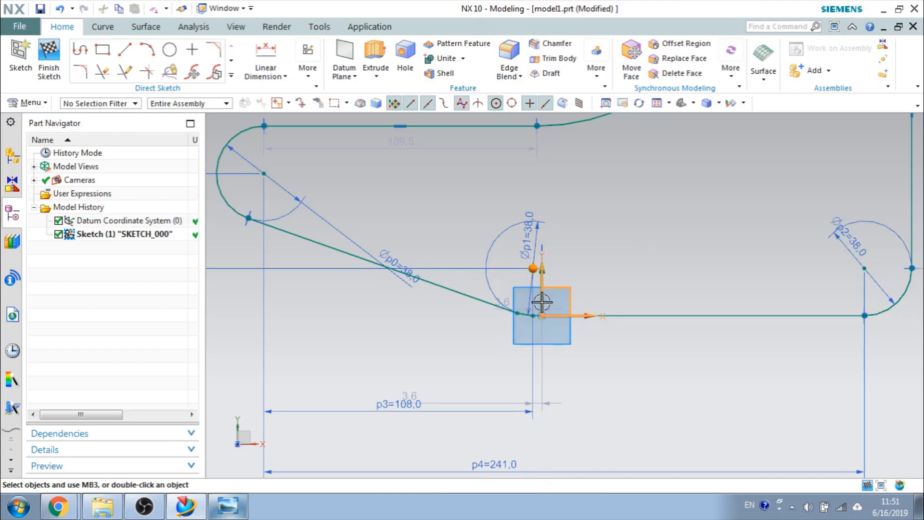
key("Escape")
key("x")
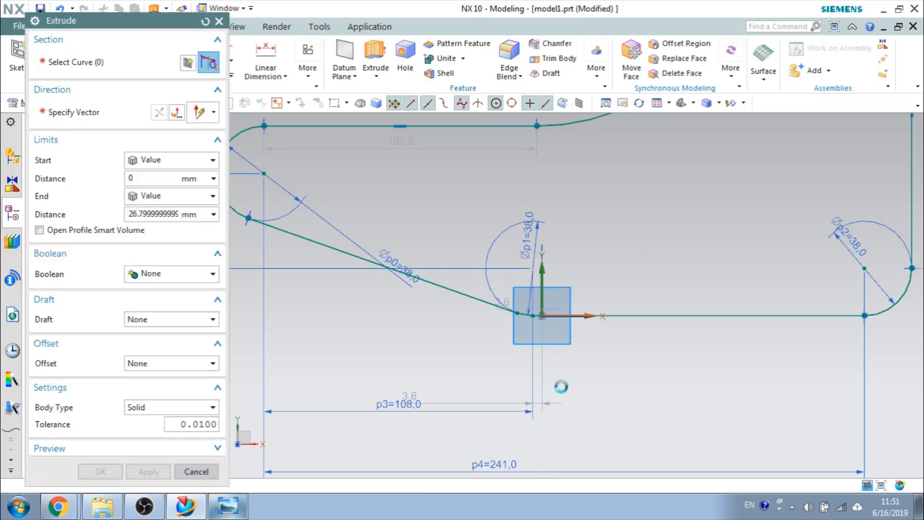
key("Escape")
Constrain the centre of the 38 mm arc near the origin to lie on the vertical Y axis
key("c")
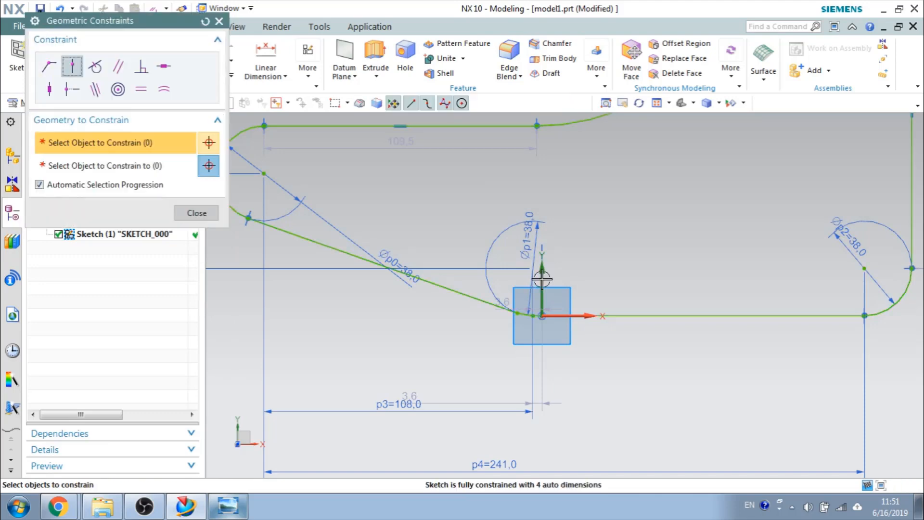
left_click(533, 268)
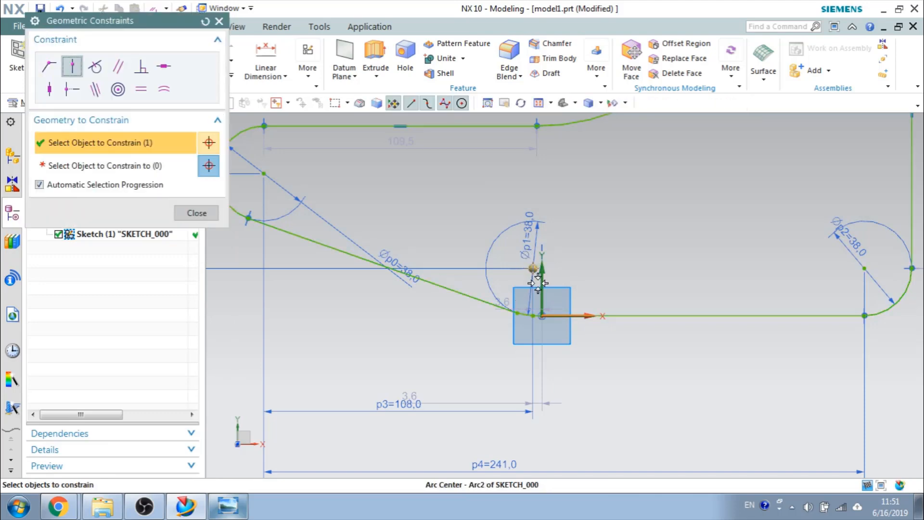
left_click(542, 285)
key("Escape")
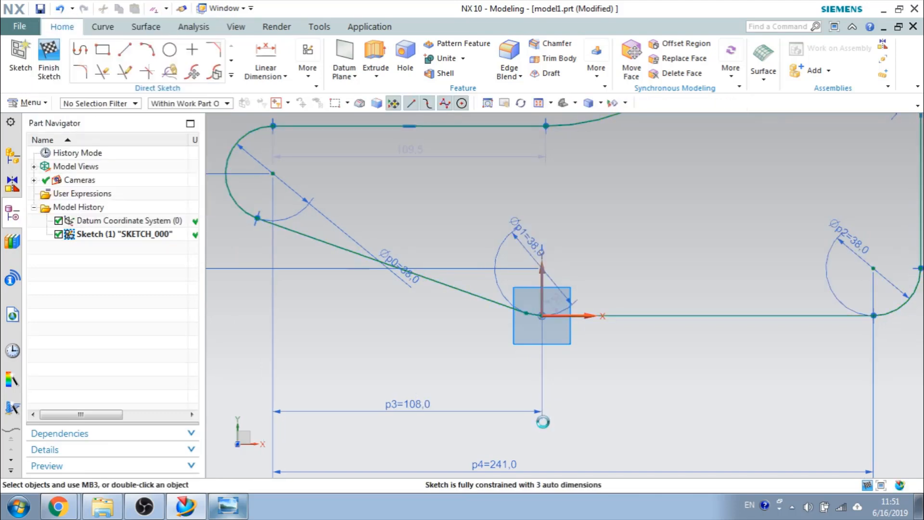
Reposition the automatic length dimension of the upper horizontal line above the profile
scroll(543, 422, "down", 1)
scroll(544, 422, "down", 2)
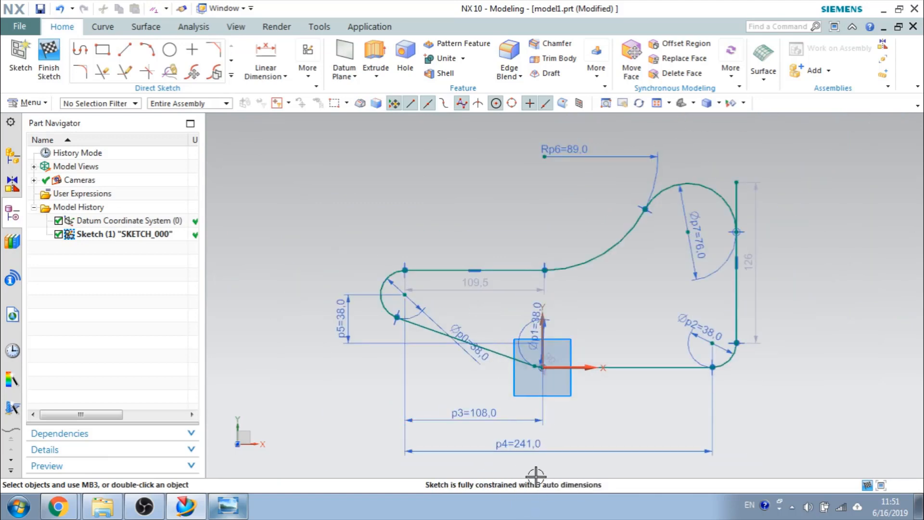
left_click_drag(474, 284, 474, 181)
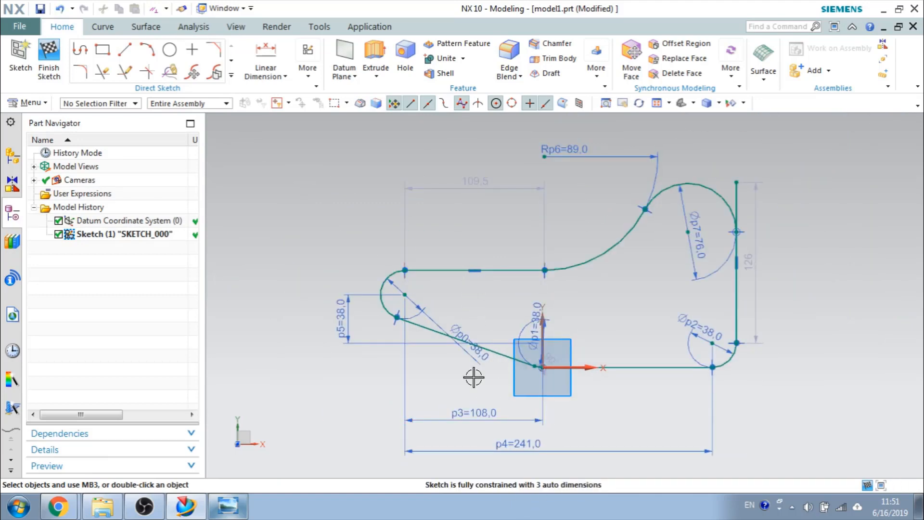
Try moving the joint between the upper horizontal line and the R89 arc, and undo the move
left_click_drag(544, 270, 587, 260)
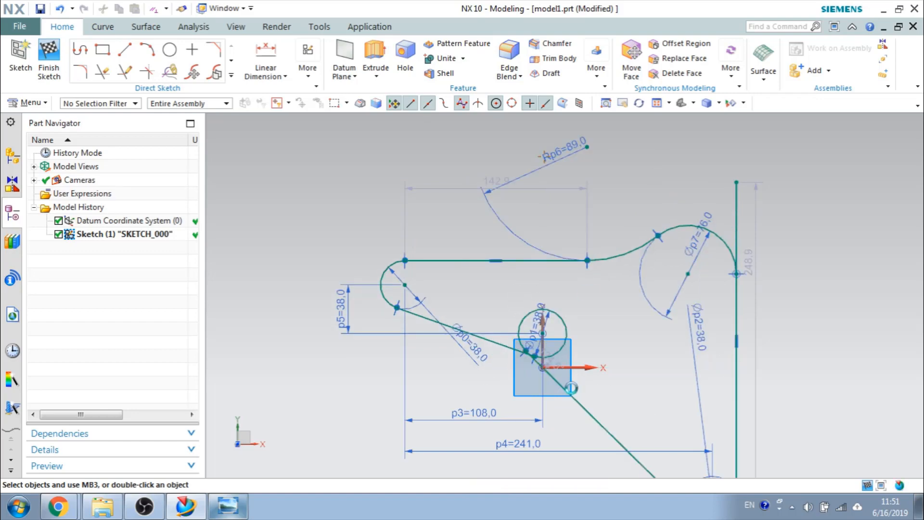
key("ctrl+z")
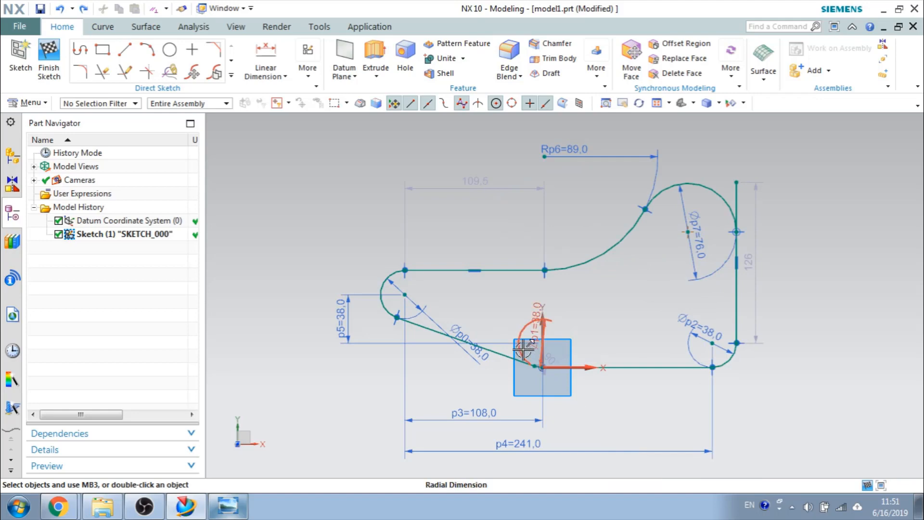
Check the reference drawing and dimension the vertical distance between the 76 mm arc centre and the lower-right 38 mm arc centre as 140 mm
left_click(225, 508)
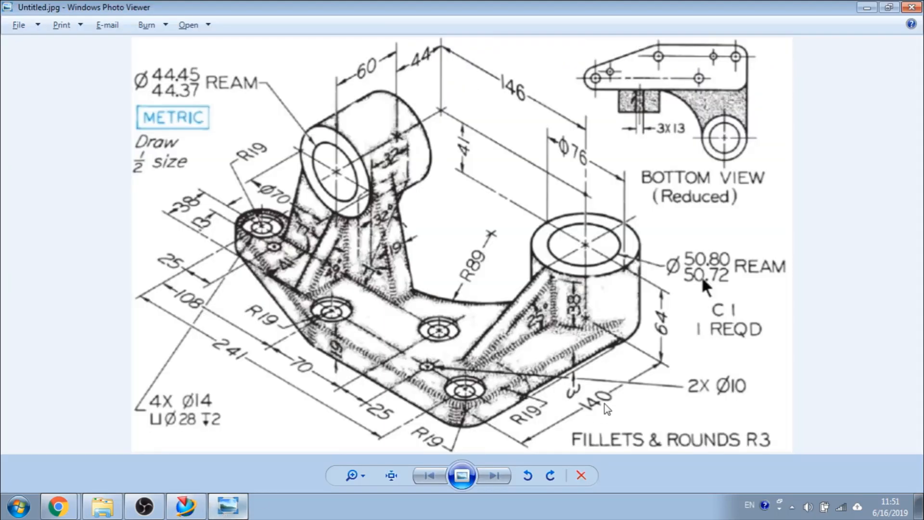
left_click(867, 8)
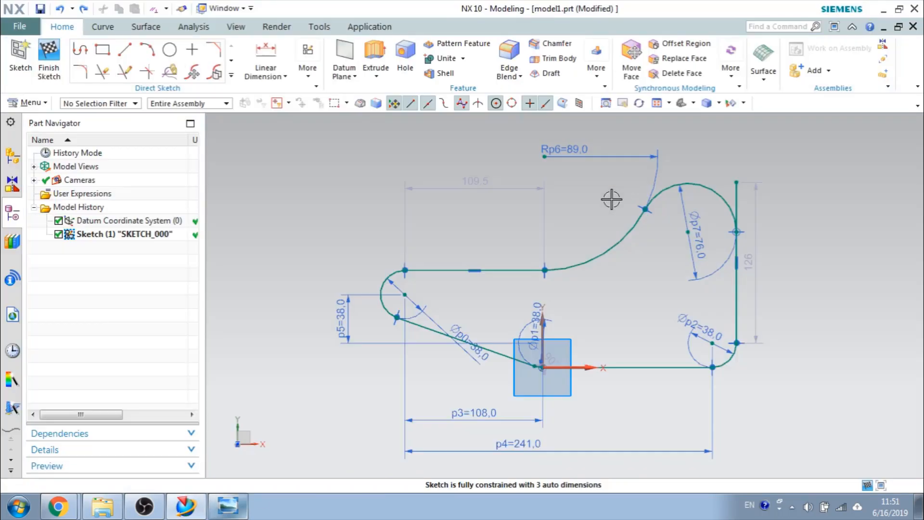
left_click(266, 56)
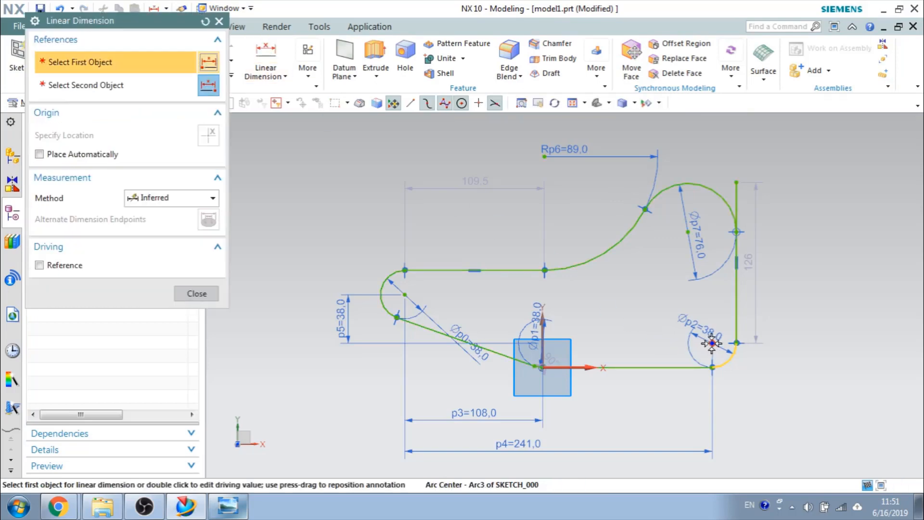
left_click(736, 232)
left_click(736, 343)
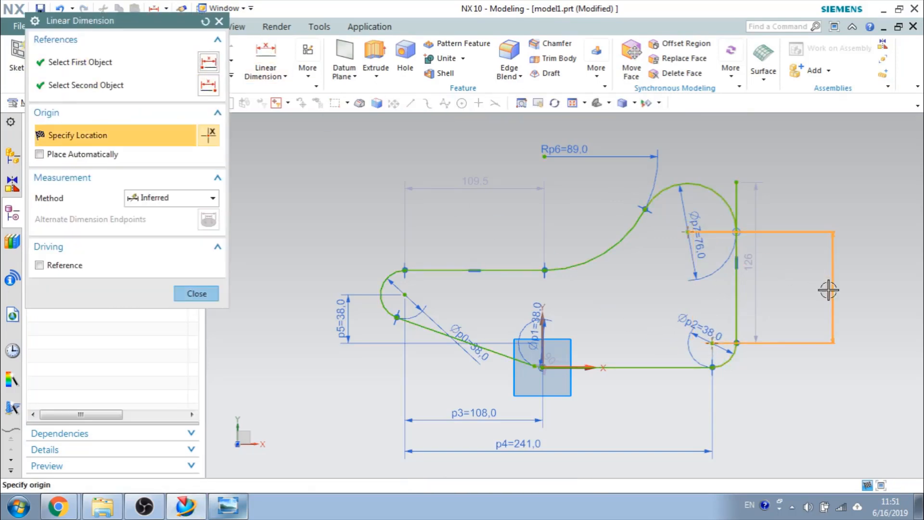
left_click(829, 289)
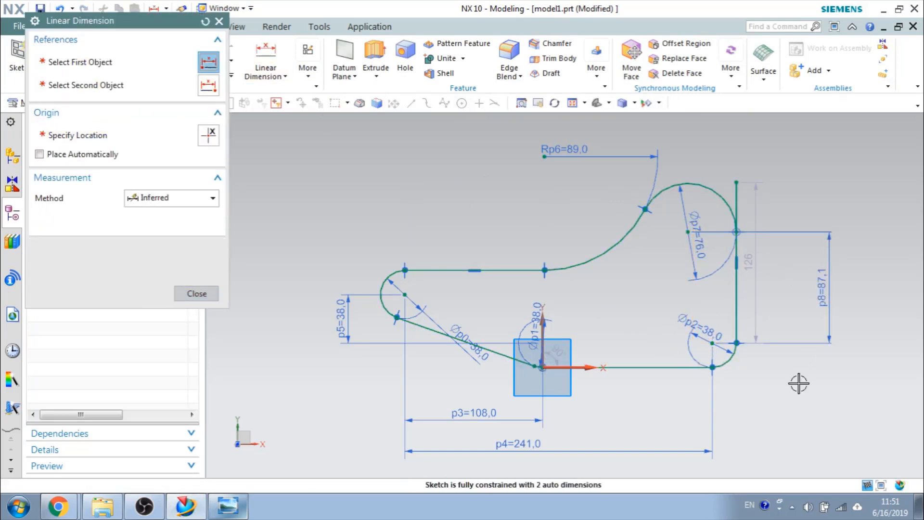
type("140")
key("Return")
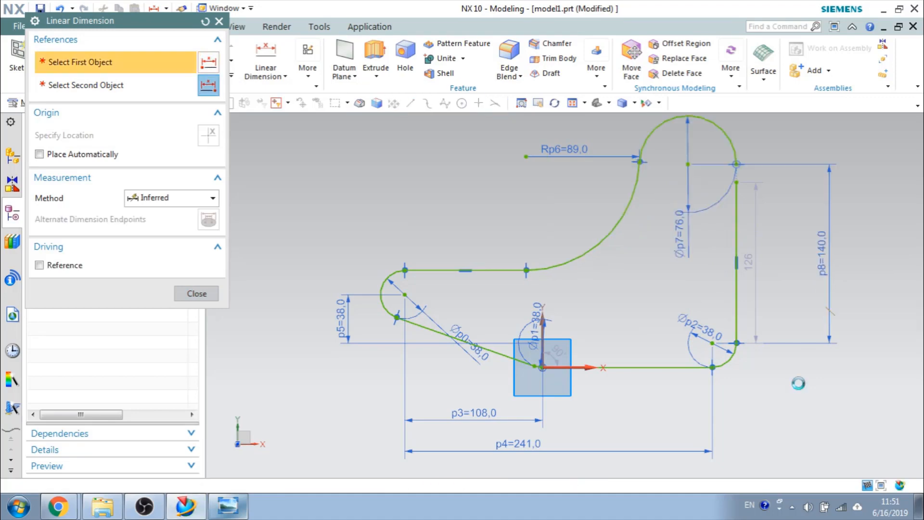
key("Escape")
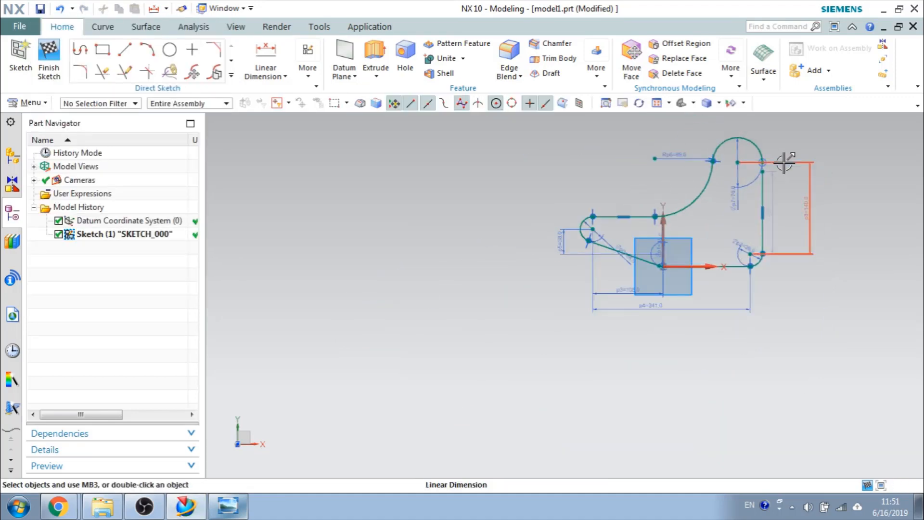
Extend the right vertical line upward to the end of the 76 mm arc, closing the profile
scroll(771, 166, "up", 5)
scroll(683, 251, "down", 2)
key("e")
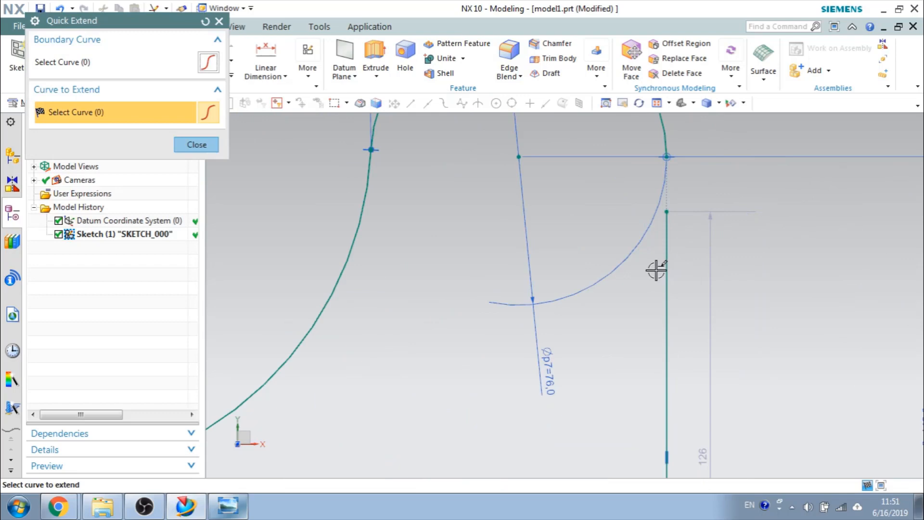
left_click(667, 248)
key("Escape")
scroll(696, 255, "down", 5)
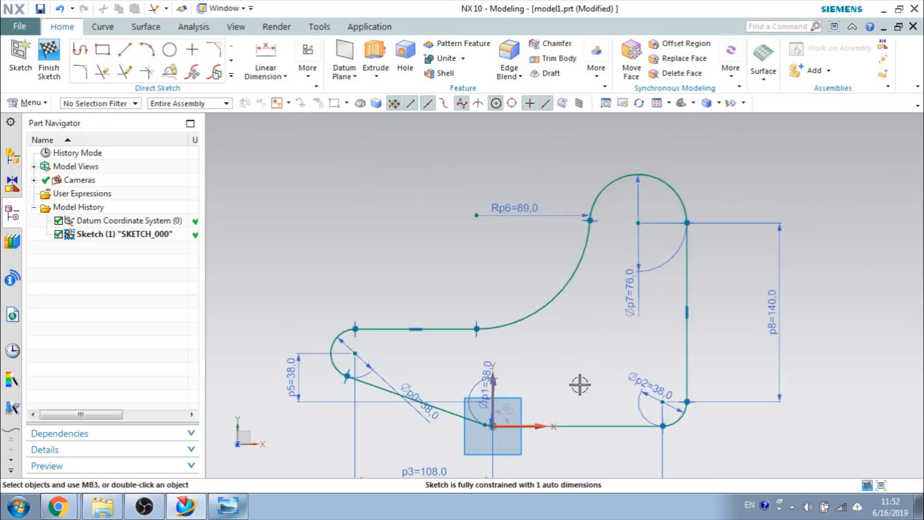
Finish the base plate profile sketch and turn the model to a three-dimensional view
middle_click_drag(580, 385, 615, 341, "shift")
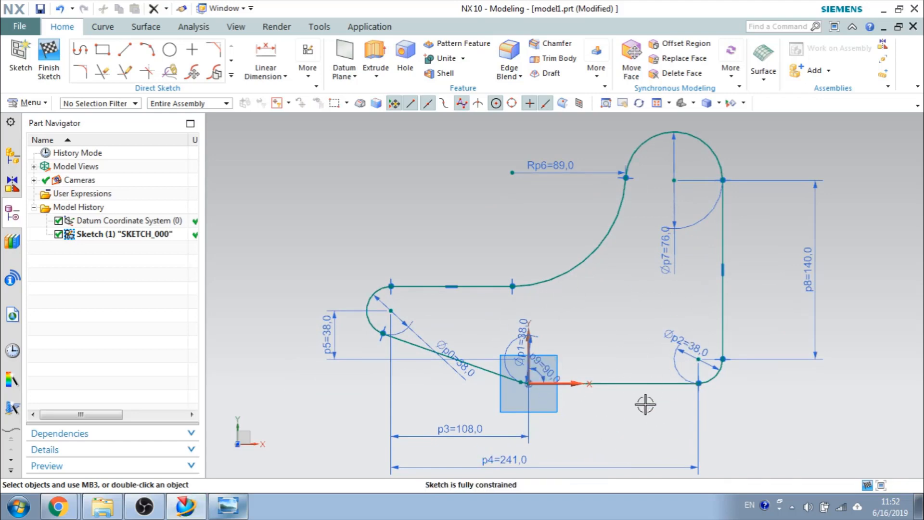
left_click(48, 54)
mouse_move(407, 295)
middle_mouse_down()
mouse_move(369, 253)
mouse_move(351, 267)
mouse_move(349, 258)
middle_mouse_up()
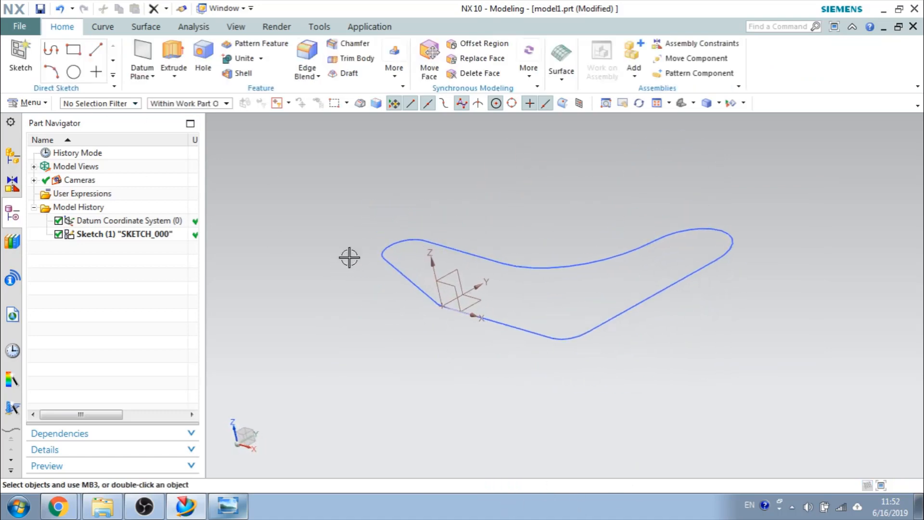
Check the plate thickness in the reference drawing and extrude the entire base profile 19 mm as a solid
left_click(231, 505)
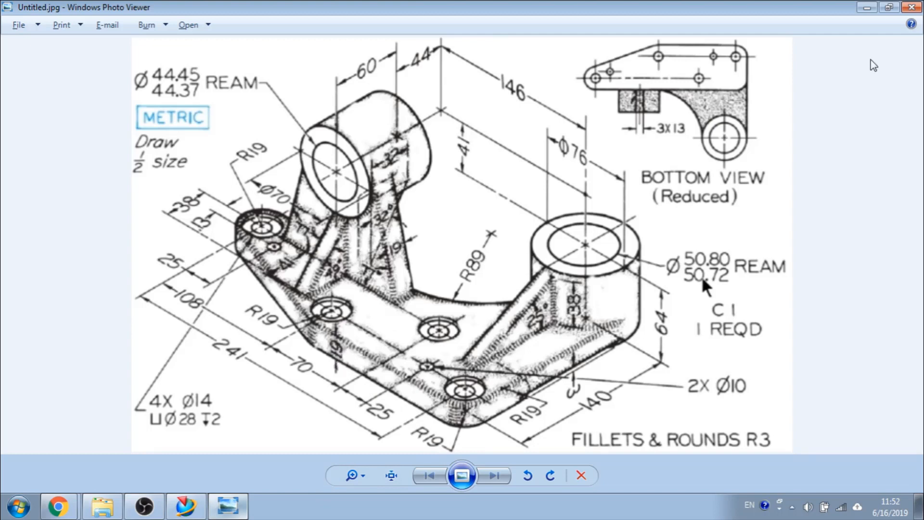
left_click(866, 8)
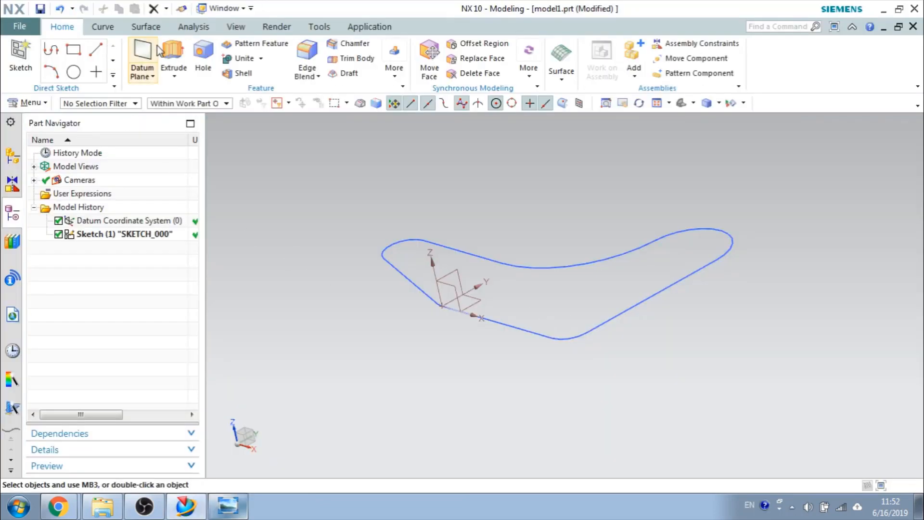
left_click(173, 57)
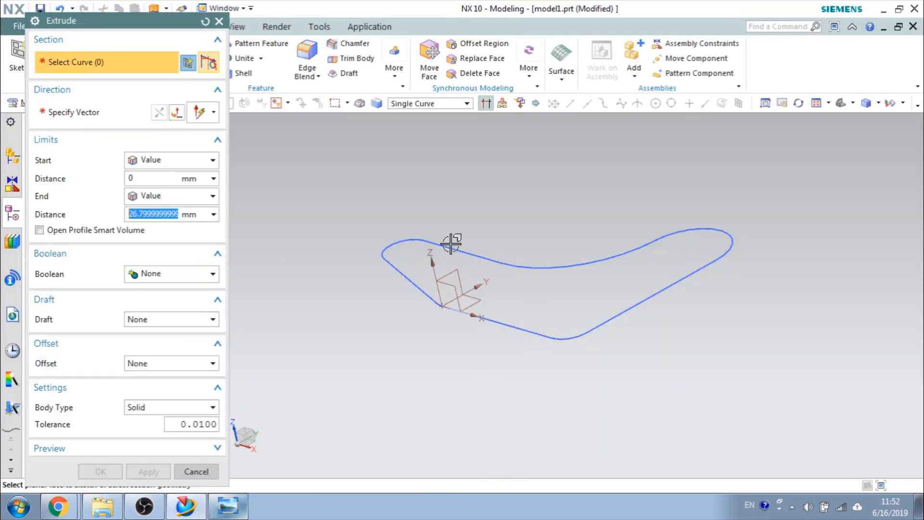
left_click(446, 104)
left_click(444, 148)
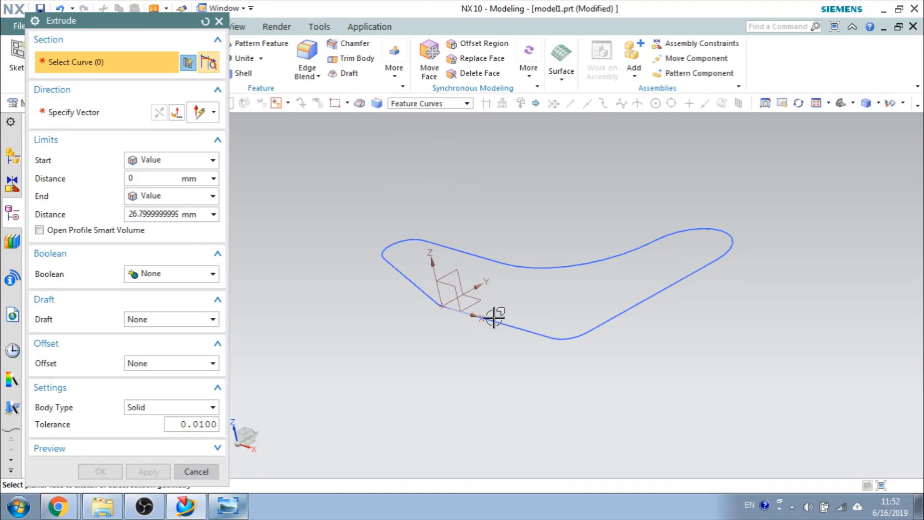
left_click(513, 332)
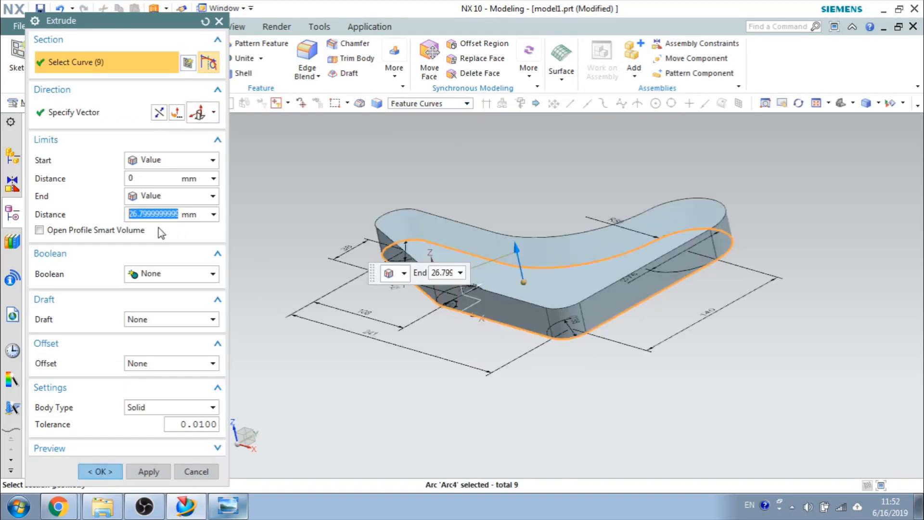
type("19")
key("Return")
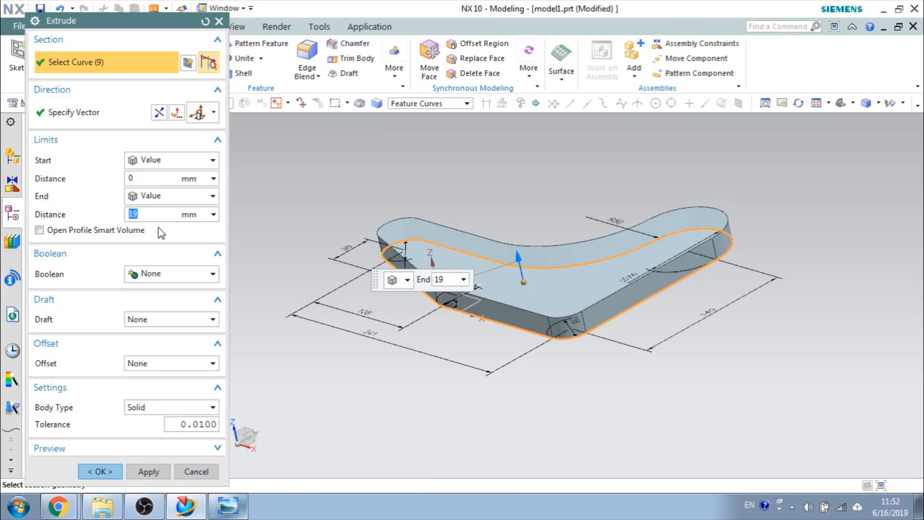
left_click(101, 472)
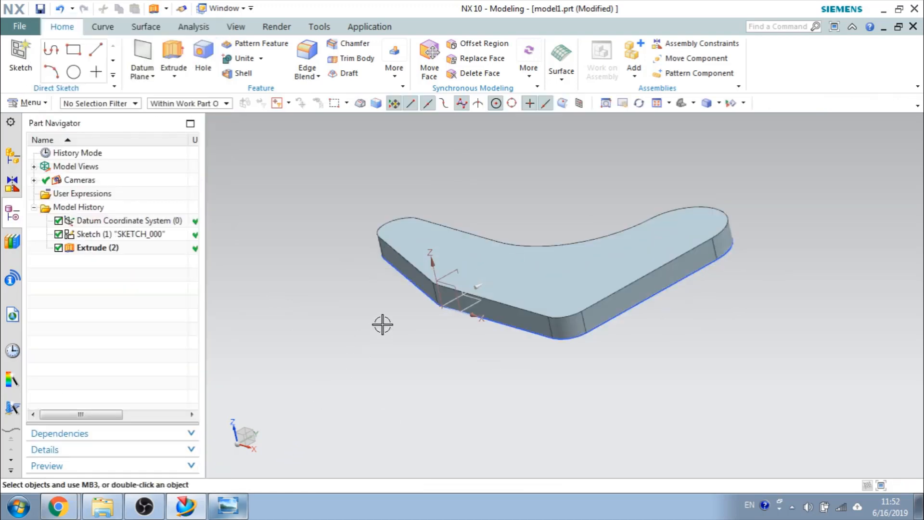
Check the boss in the reference drawing and create a new sketch on the plate's top face
scroll(303, 380, "down", 3)
mouse_move(316, 374)
middle_mouse_down()
mouse_move(340, 353)
mouse_move(326, 368)
middle_mouse_up()
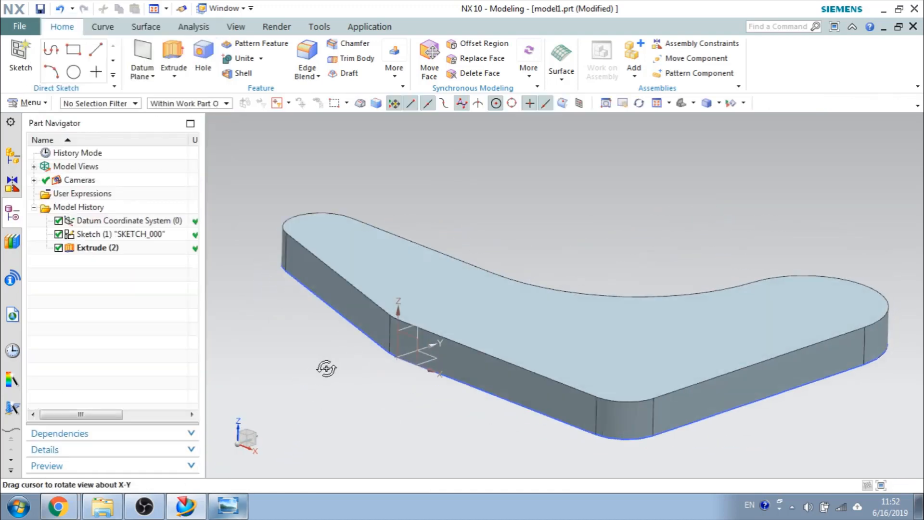
scroll(326, 368, "down", 1)
left_click(221, 513)
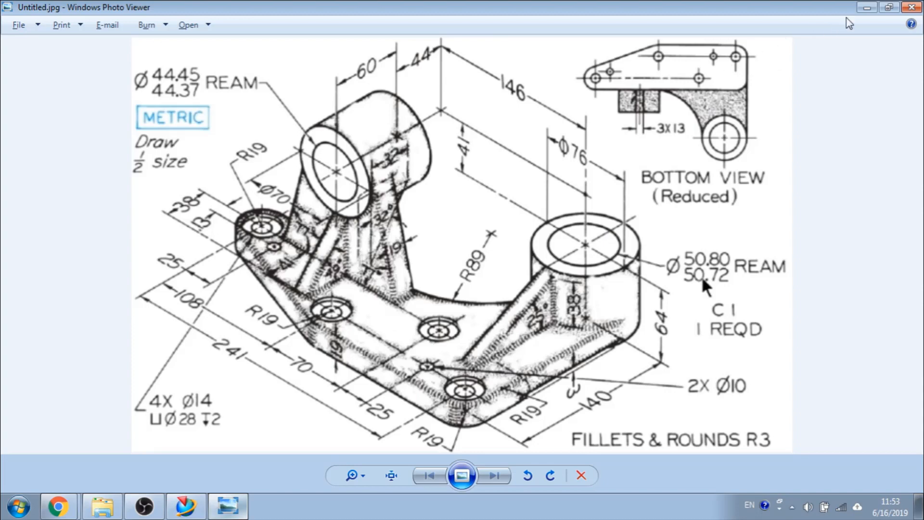
left_click(866, 8)
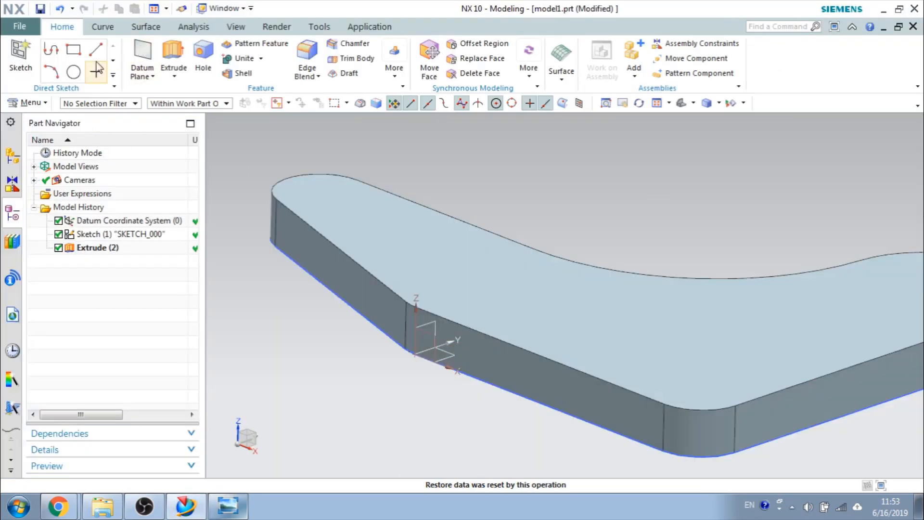
left_click(19, 62)
scroll(491, 208, "down", 5)
scroll(491, 209, "up", 1)
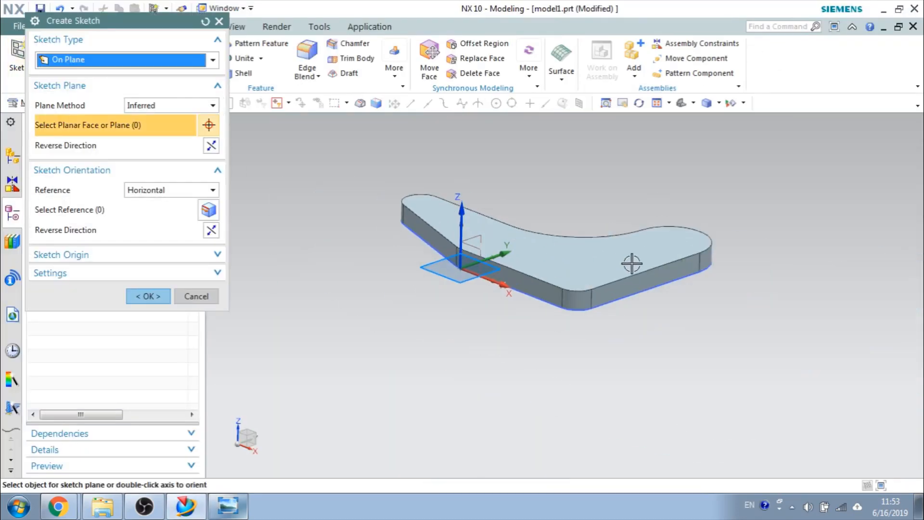
left_click(632, 264)
left_click(146, 296)
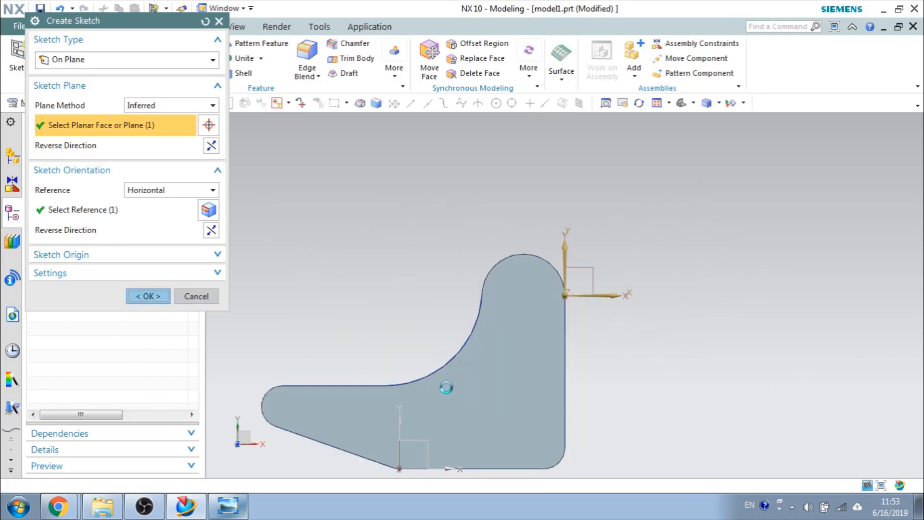
Sketch two circles with diameters of 76 mm and 50 mm on a shared centre near the centre of the plate's large rounded end
scroll(527, 304, "up", 3)
scroll(528, 301, "down", 1)
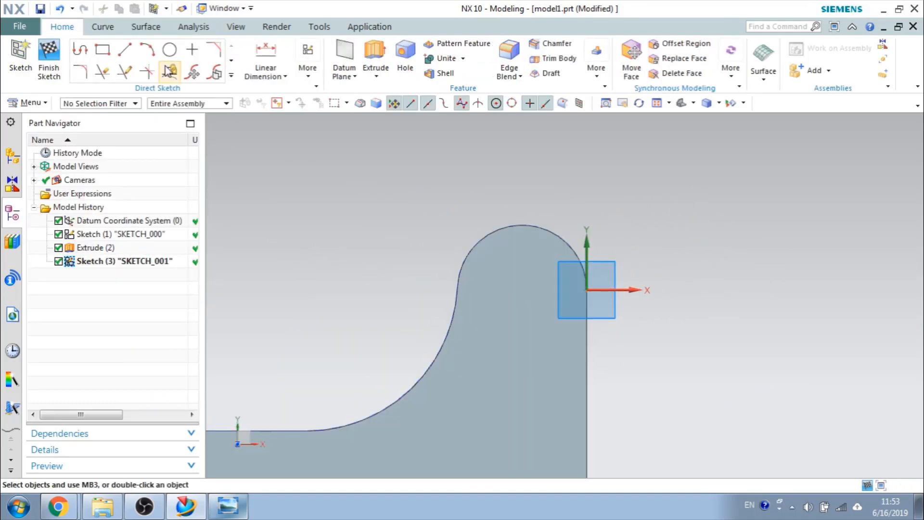
left_click(171, 52)
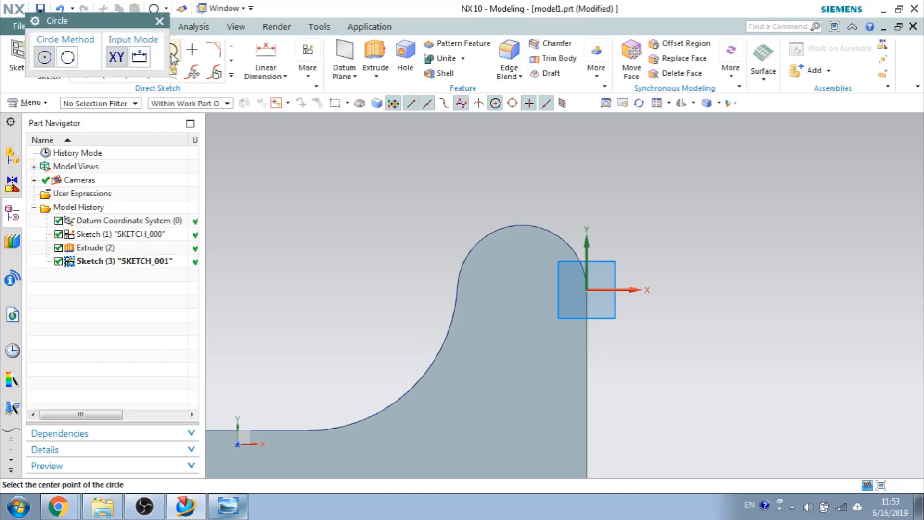
left_click(528, 282)
type("76")
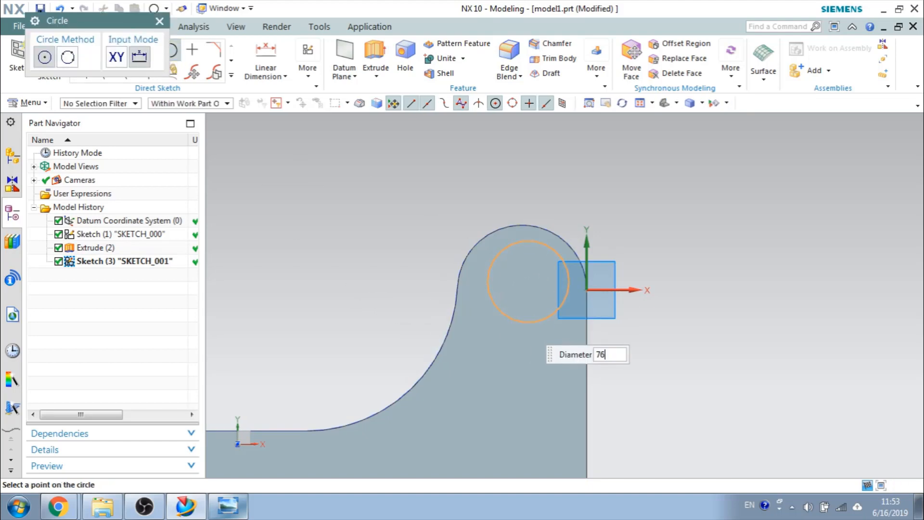
key("Return")
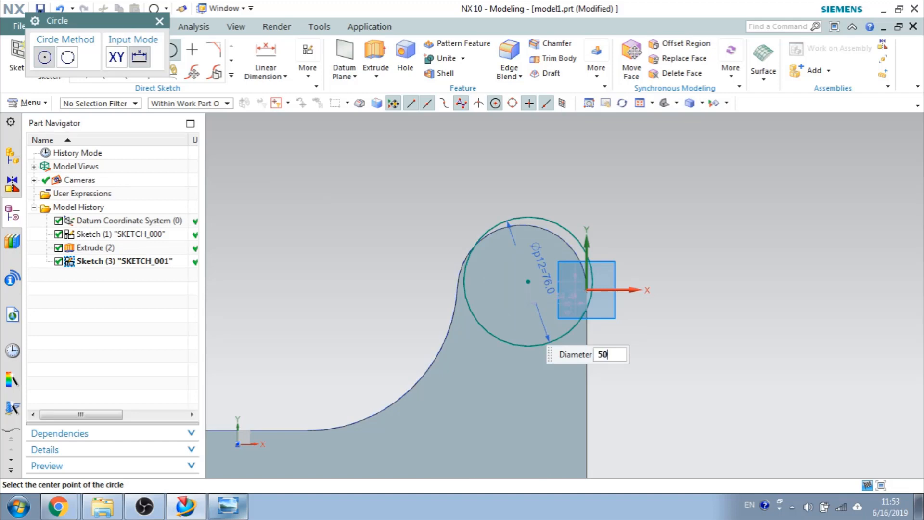
left_click(529, 282)
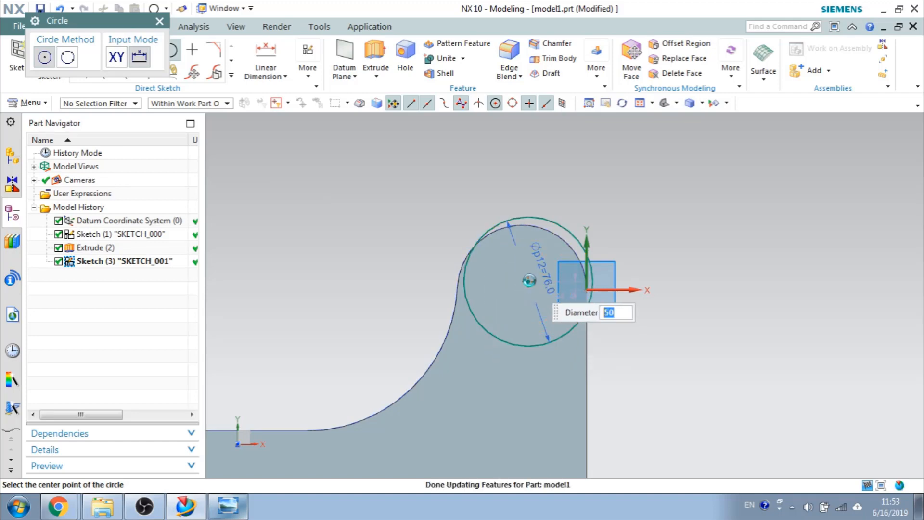
key("Escape")
key("x")
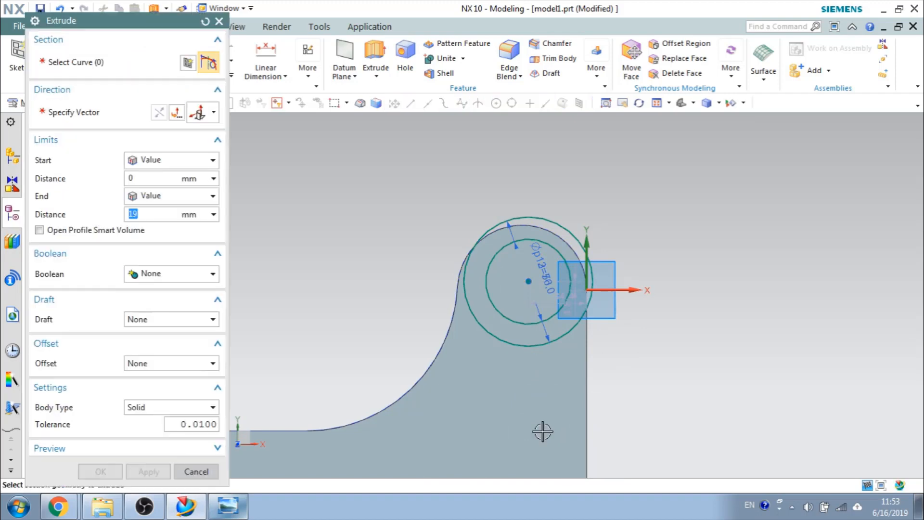
key("Escape")
Apply a Concentric constraint between the sketched circles and the arc edge of the plate's large rounded end
key("c")
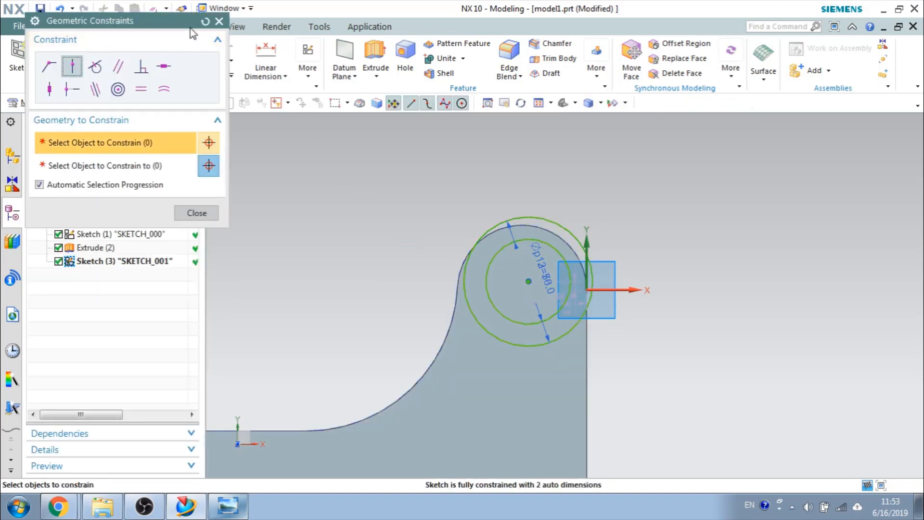
left_click_drag(189, 23, 180, 182)
left_click(169, 107)
left_click(166, 118)
left_click(141, 250)
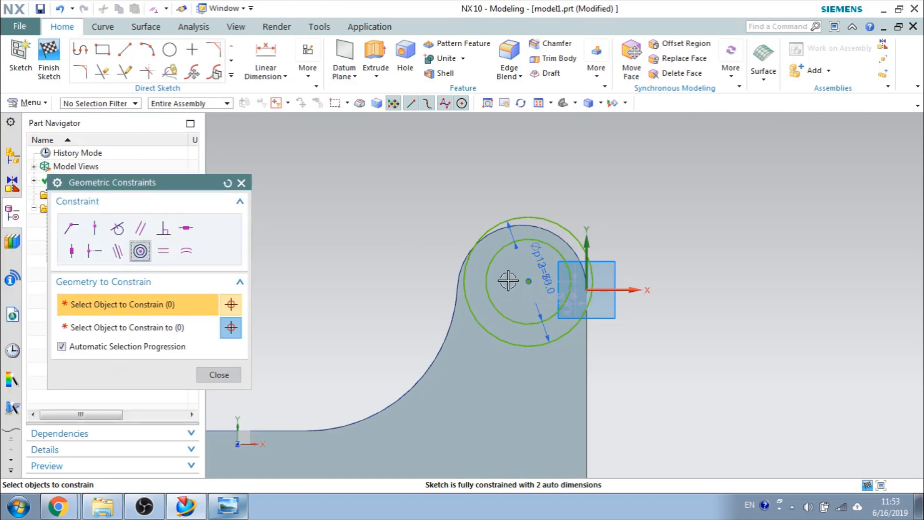
left_click(514, 233)
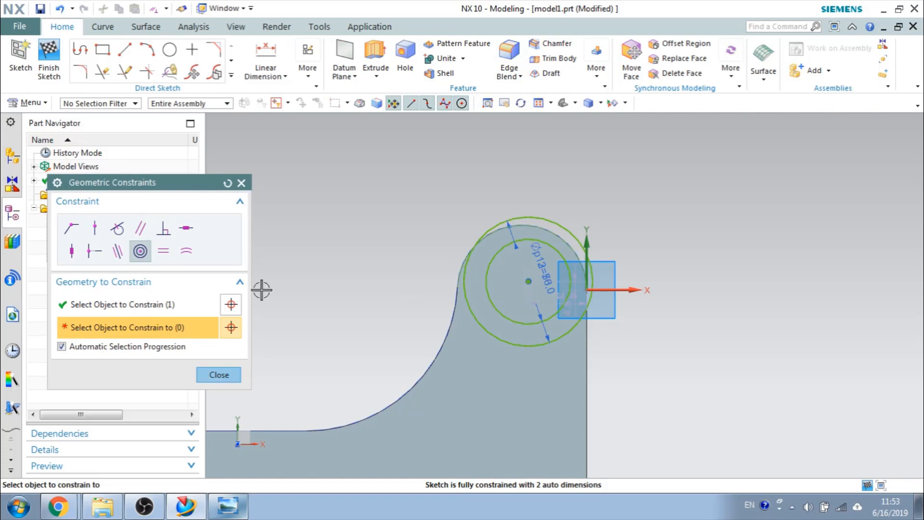
left_click(136, 250)
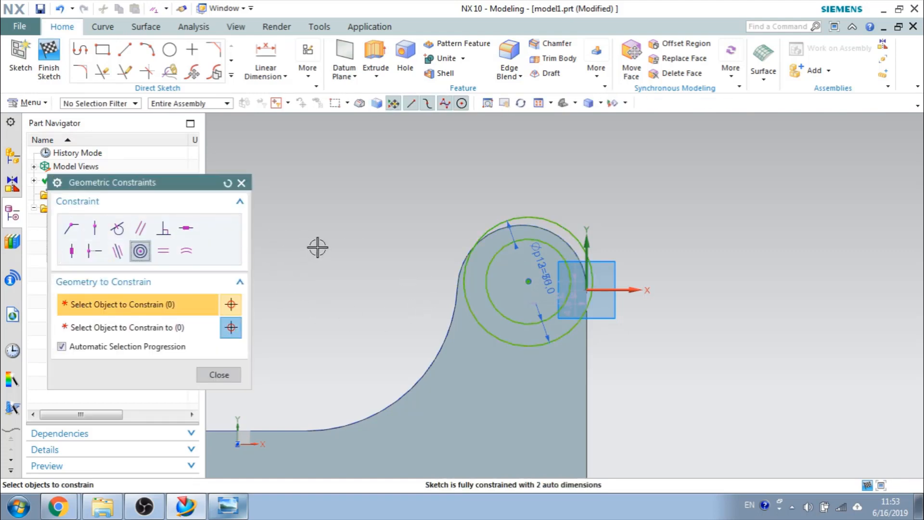
left_click(528, 322)
left_click(542, 235)
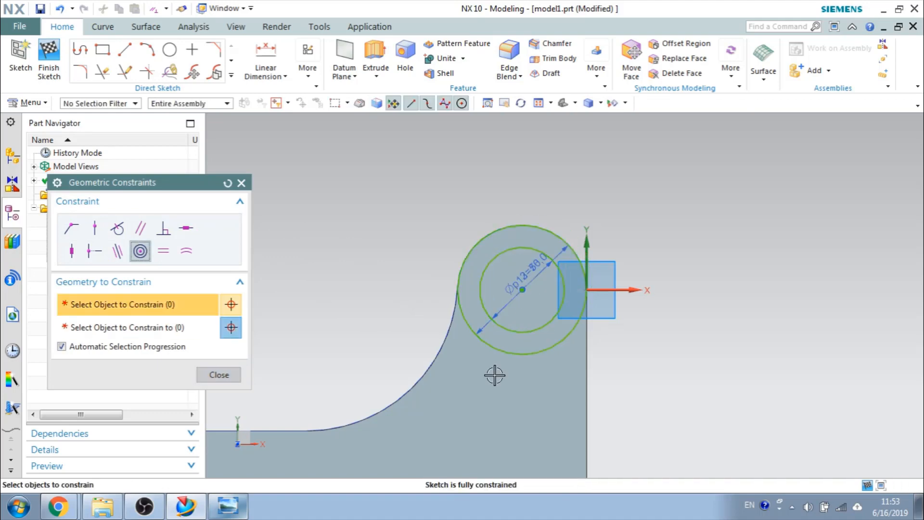
middle_click(493, 375)
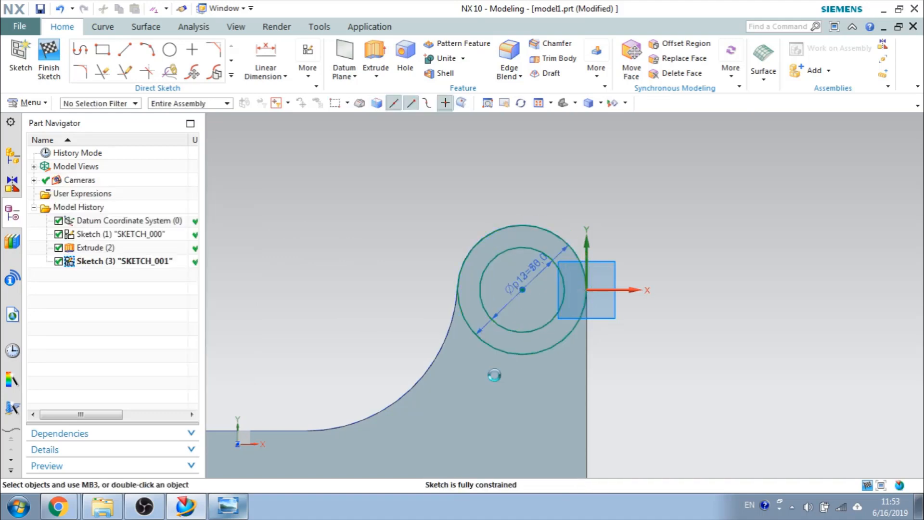
Finish the circle sketch, fit the model in view and check the boss height in the reference drawing
left_click(49, 58)
mouse_move(388, 241)
middle_mouse_down()
mouse_move(415, 210)
mouse_move(387, 236)
mouse_move(404, 238)
middle_mouse_up()
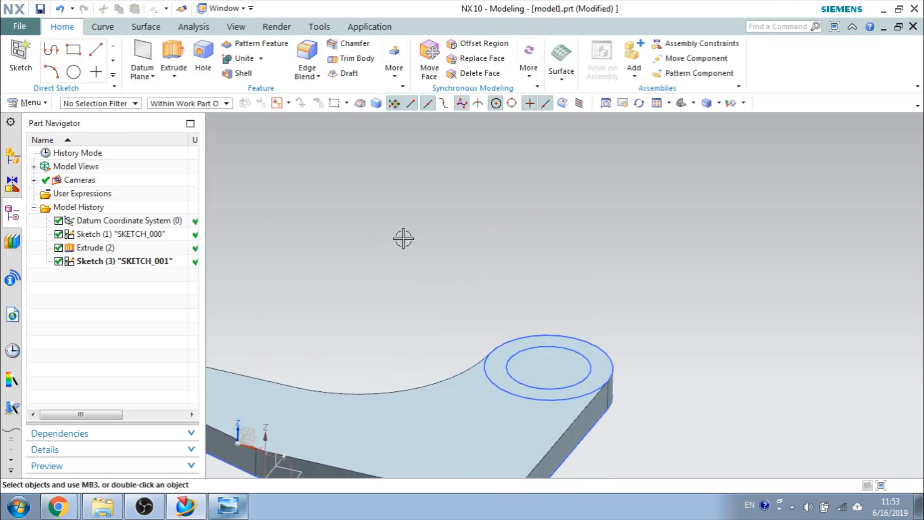
key("ctrl+f")
left_click(228, 506)
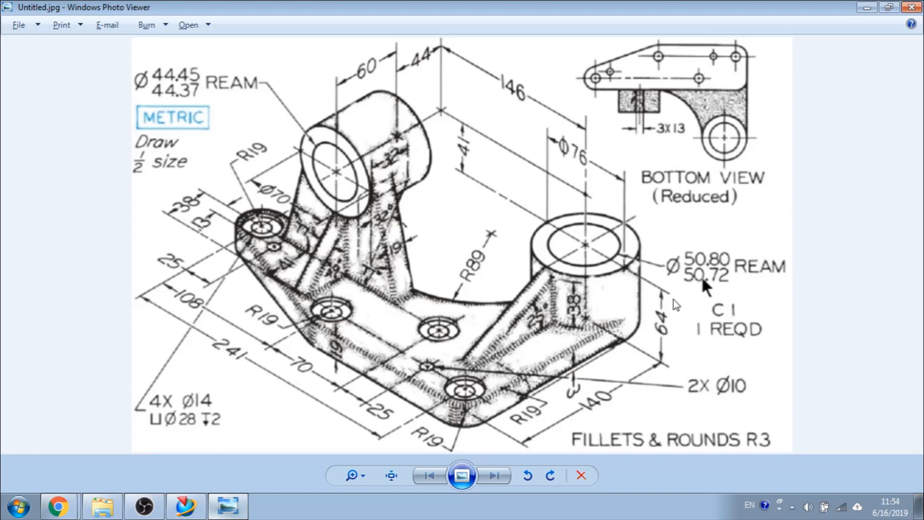
left_click(866, 9)
Extrude only the outer 76 mm circle upward from the plate with an end distance of 64-19 mm
left_click(173, 58)
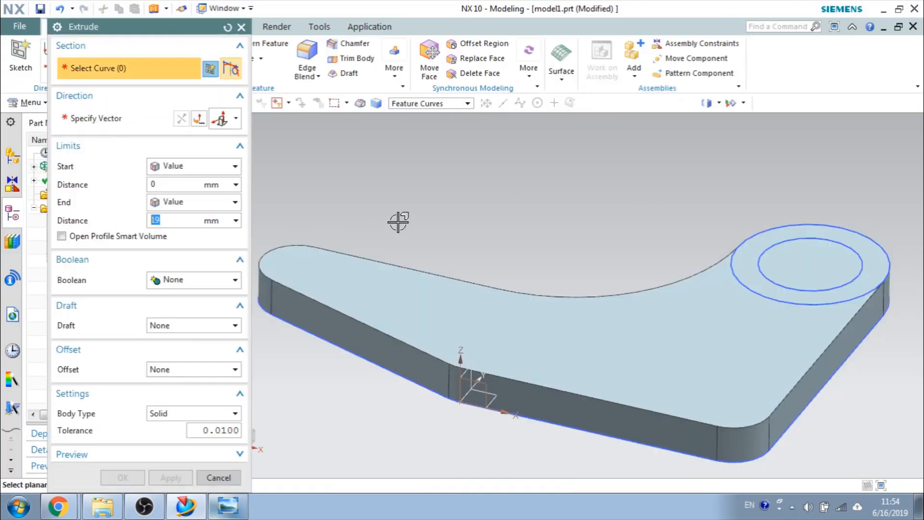
left_click(439, 108)
left_click(419, 117)
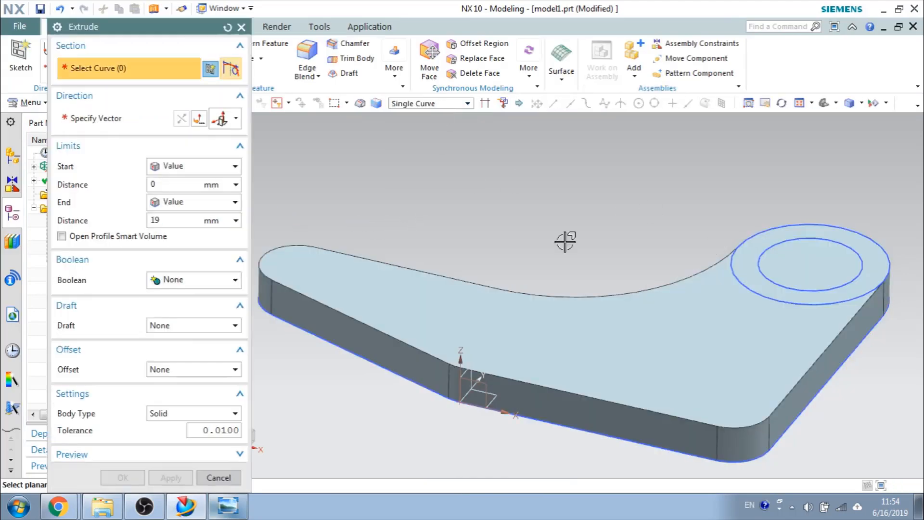
left_click(745, 285)
scroll(355, 313, "up", 3)
scroll(310, 305, "down", 5)
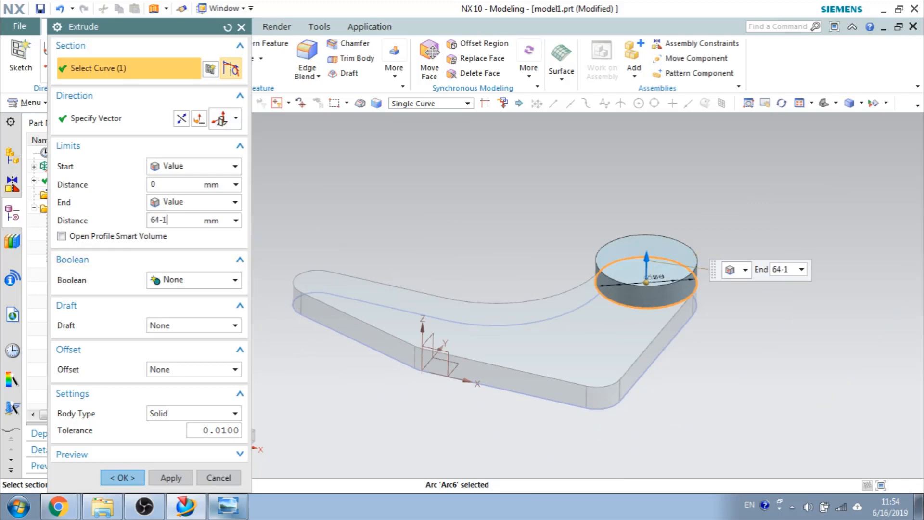
key("Return")
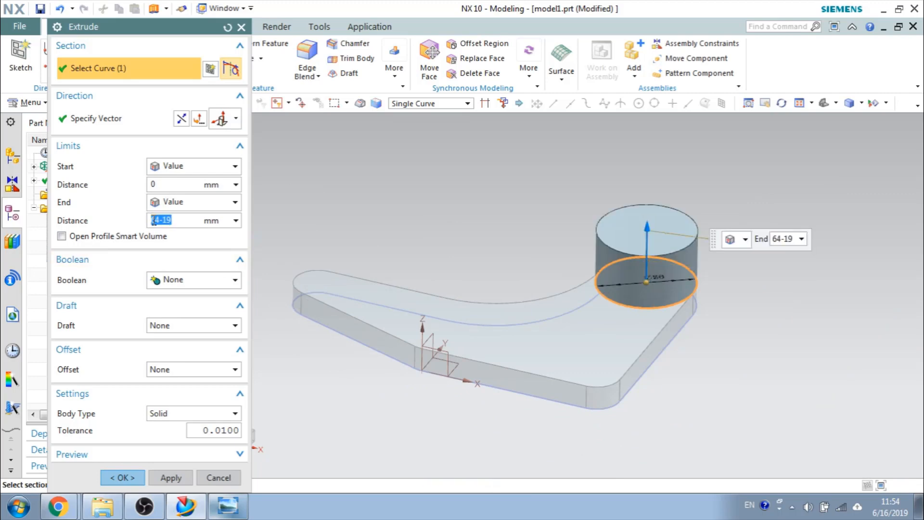
left_click(123, 477)
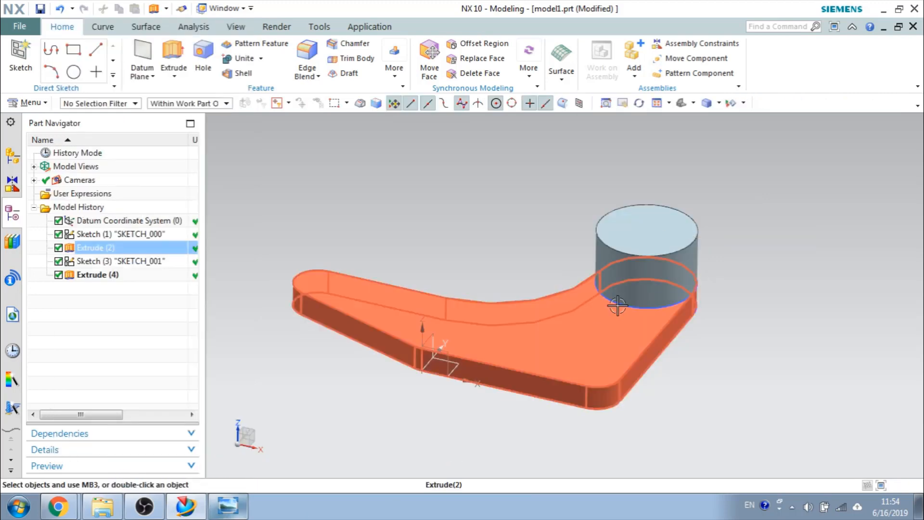
Edit the boss extrusion so its Boolean is Unite with the base plate body
double_click(647, 275)
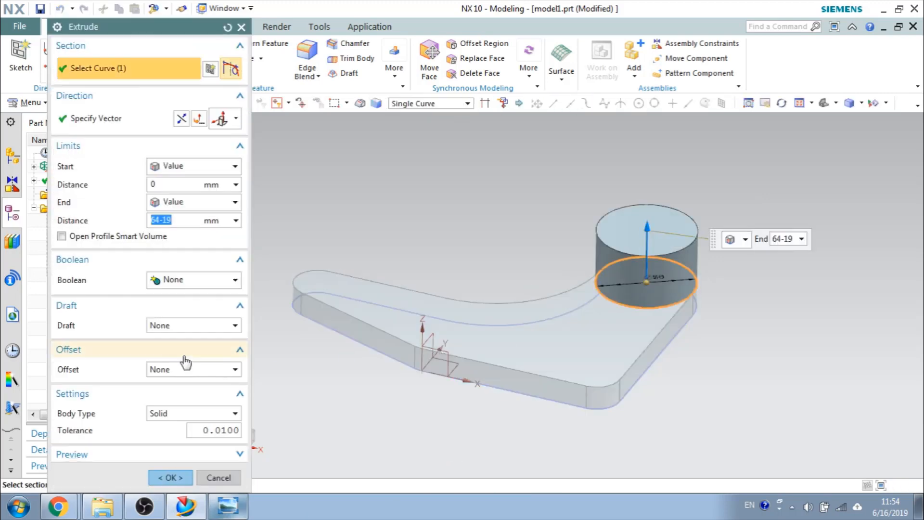
left_click(188, 280)
left_click(171, 310)
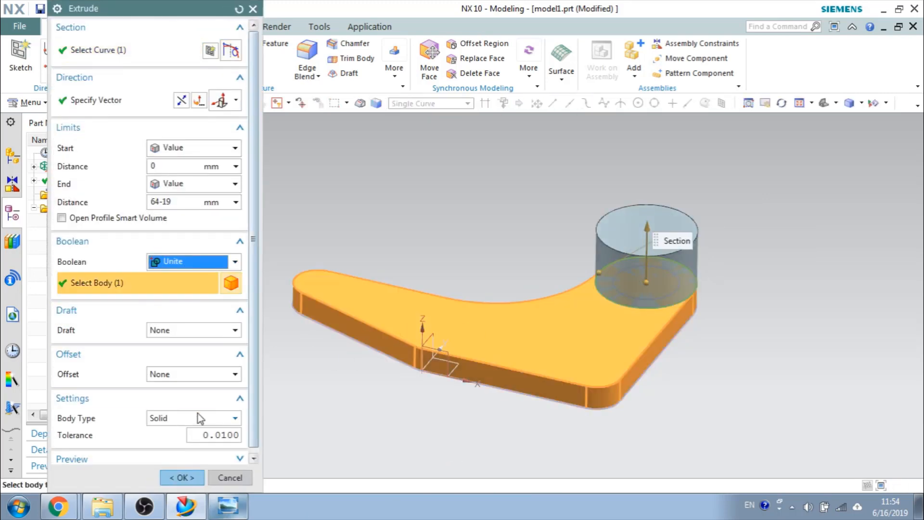
scroll(164, 434, "down", 1)
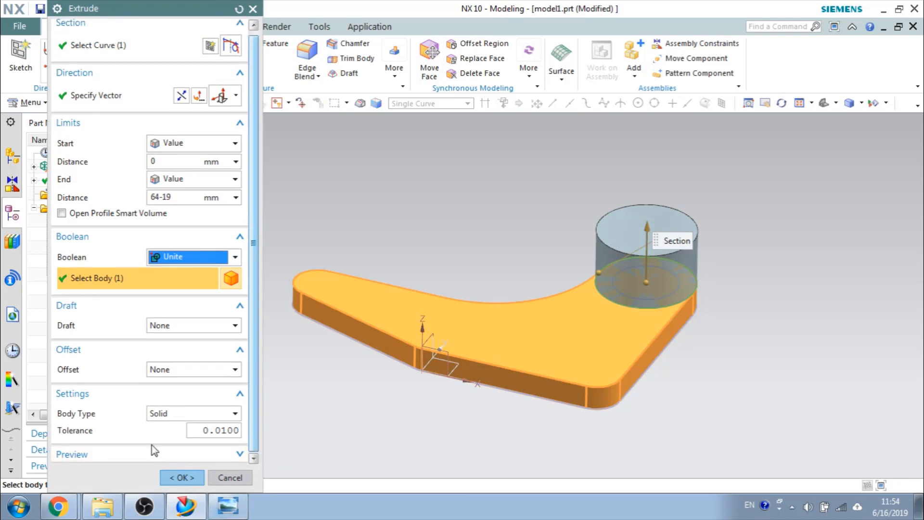
left_click(182, 478)
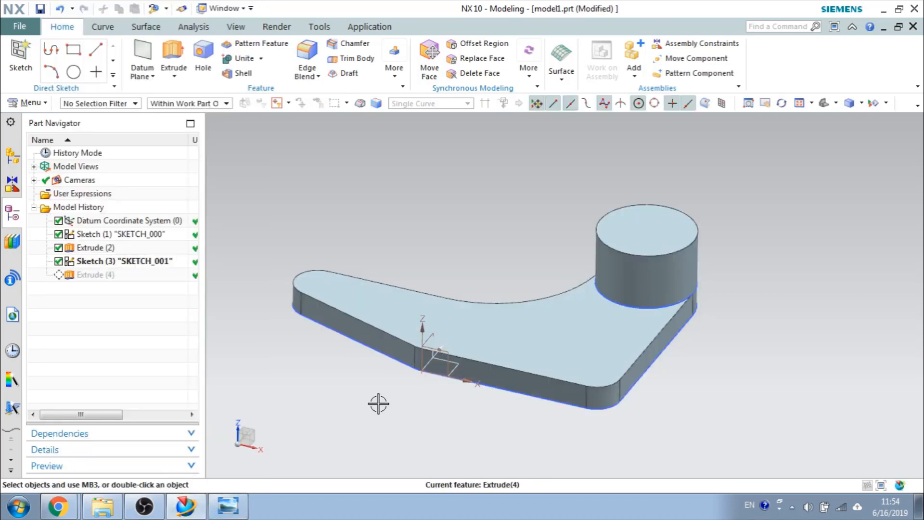
middle_click_drag(377, 403, 346, 380)
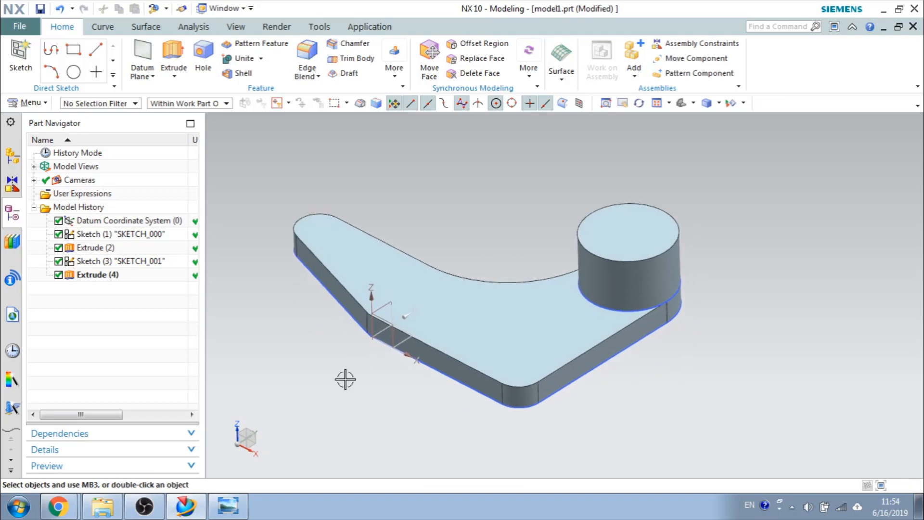
Check the bore in the reference drawing, then extrude the inner 50 mm circle with a 45 mm Symmetric Value and Subtract it from the body
left_click(230, 509)
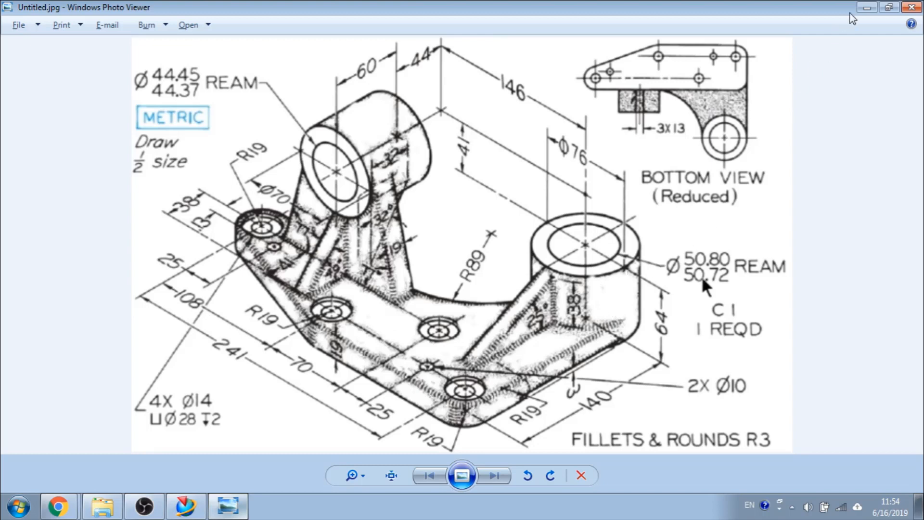
left_click(865, 8)
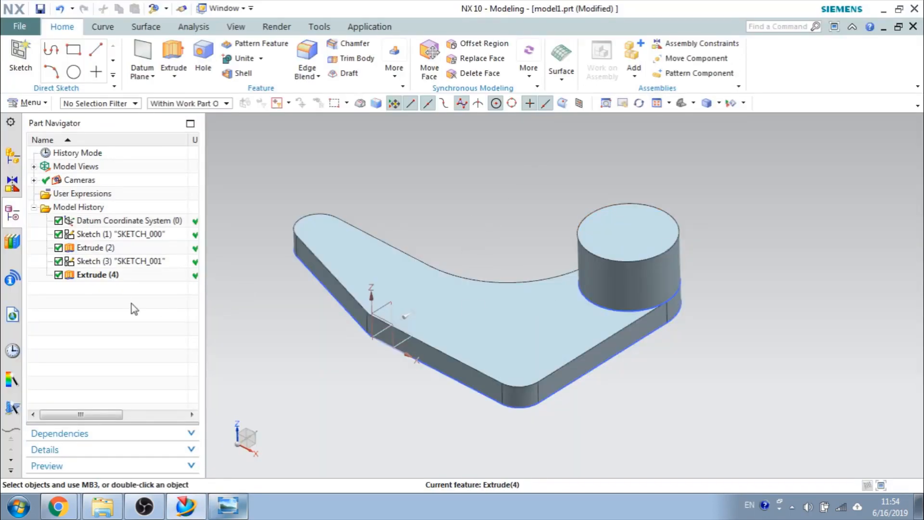
left_click(173, 54)
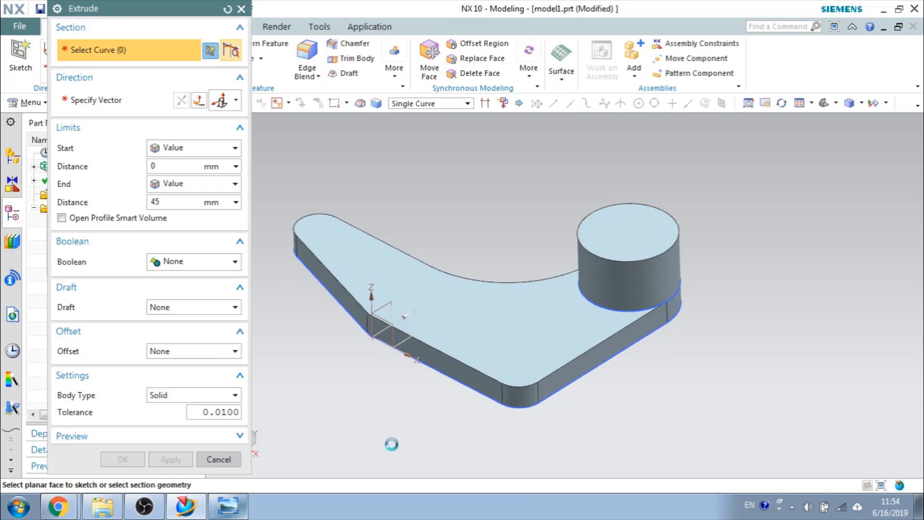
left_click(637, 296)
left_click(196, 147)
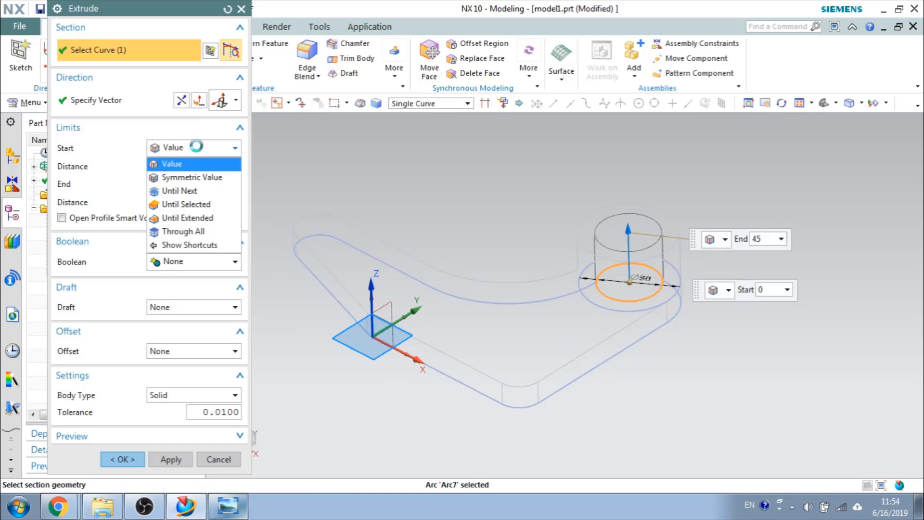
left_click(192, 177)
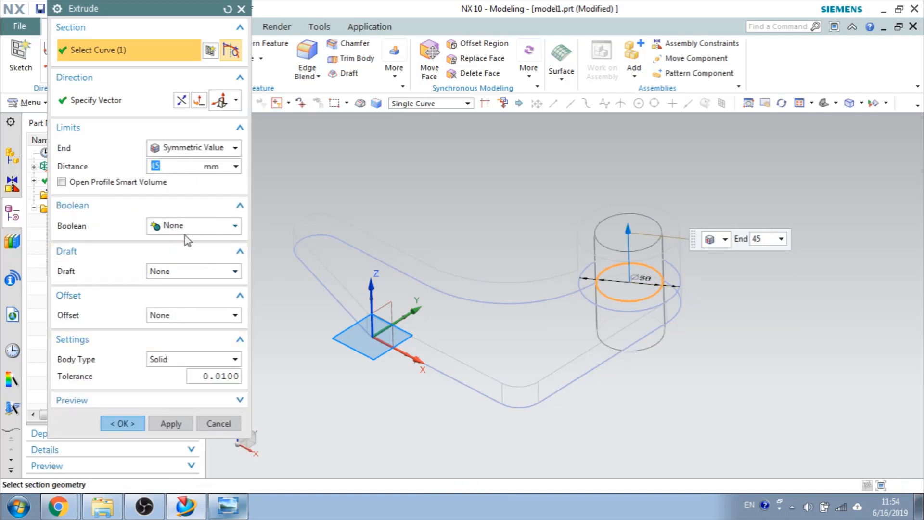
left_click(186, 229)
left_click(179, 266)
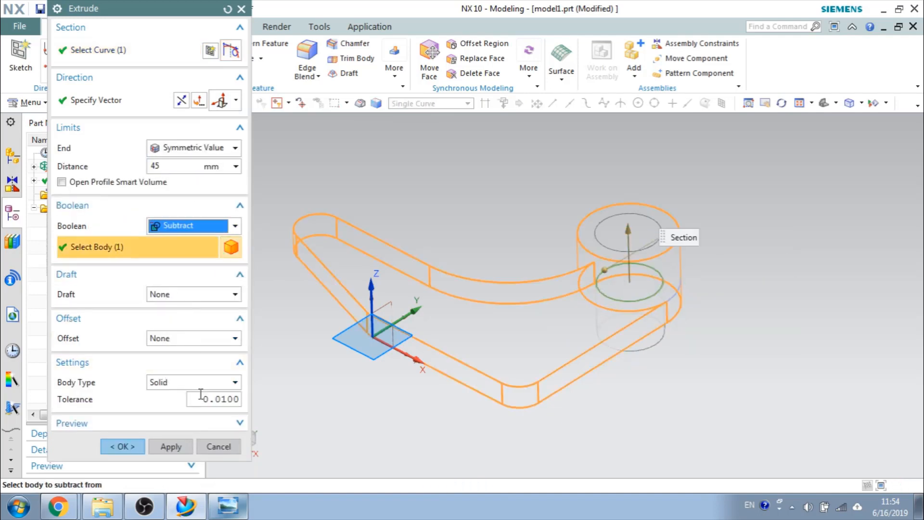
left_click(122, 446)
right_click_drag(430, 439, 435, 357)
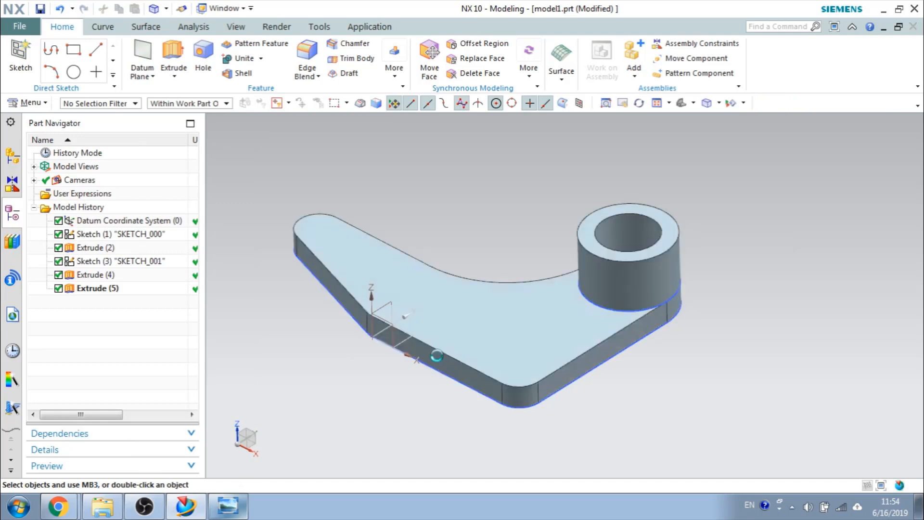
Check the reference drawing, then create an Inferred datum plane through the boss bore's arc centre, parallel to the YZ plane
scroll(625, 259, "down", 2)
scroll(627, 259, "up", 3)
mouse_move(627, 260)
middle_mouse_down()
mouse_move(613, 309)
mouse_move(620, 255)
mouse_move(618, 272)
middle_mouse_up()
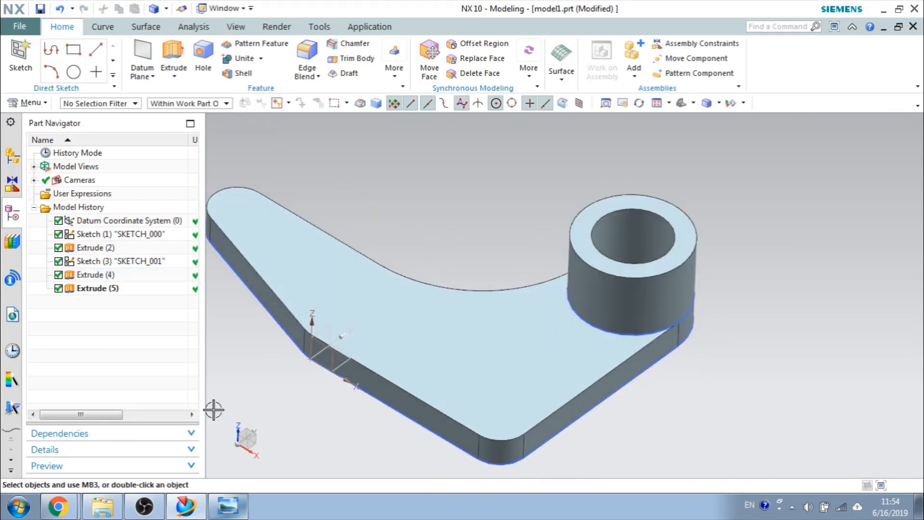
left_click(223, 514)
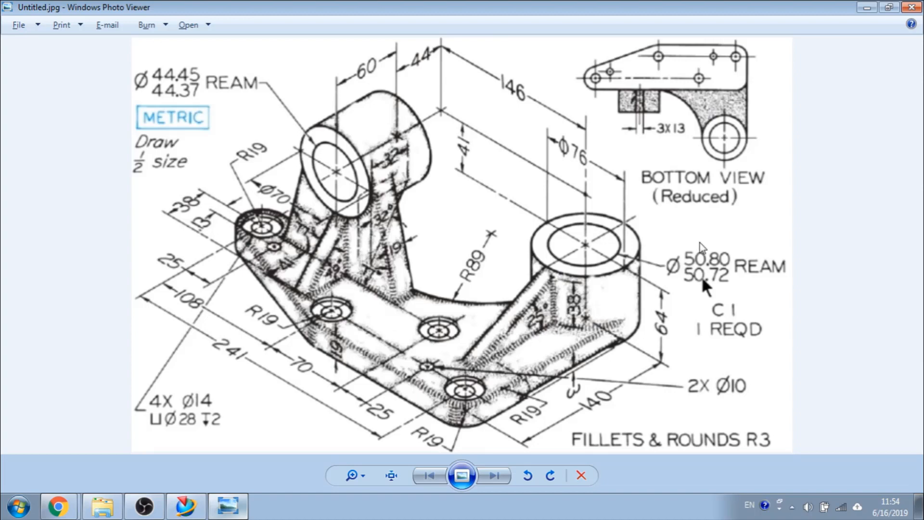
left_click(867, 9)
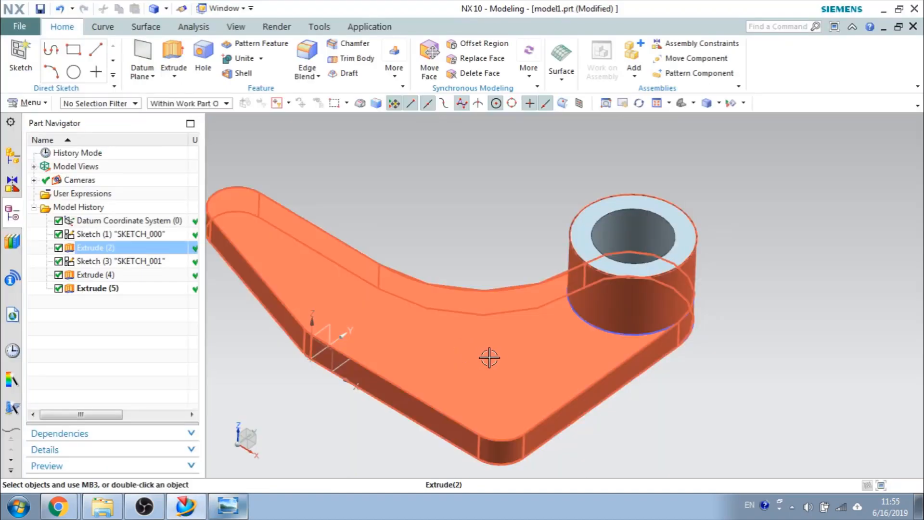
mouse_move(490, 358)
middle_mouse_down()
mouse_move(495, 343)
mouse_move(501, 381)
mouse_move(501, 363)
middle_mouse_up()
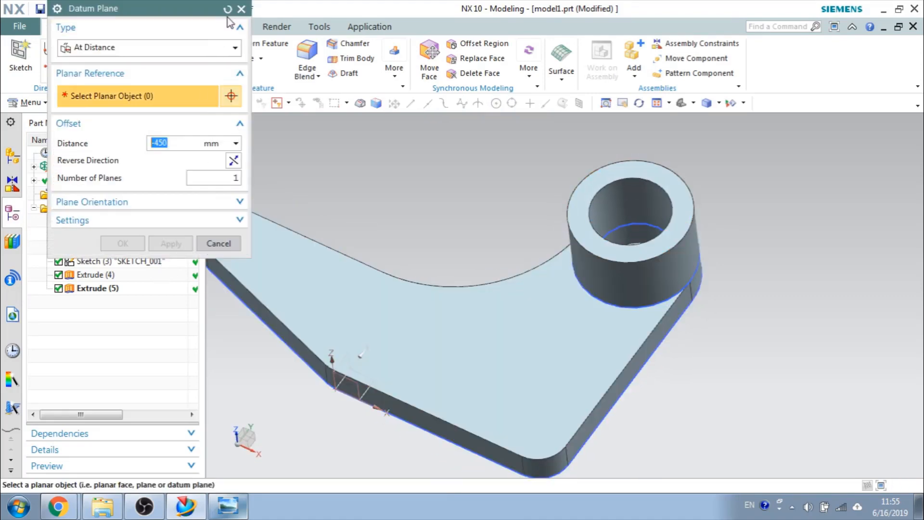
left_click(227, 9)
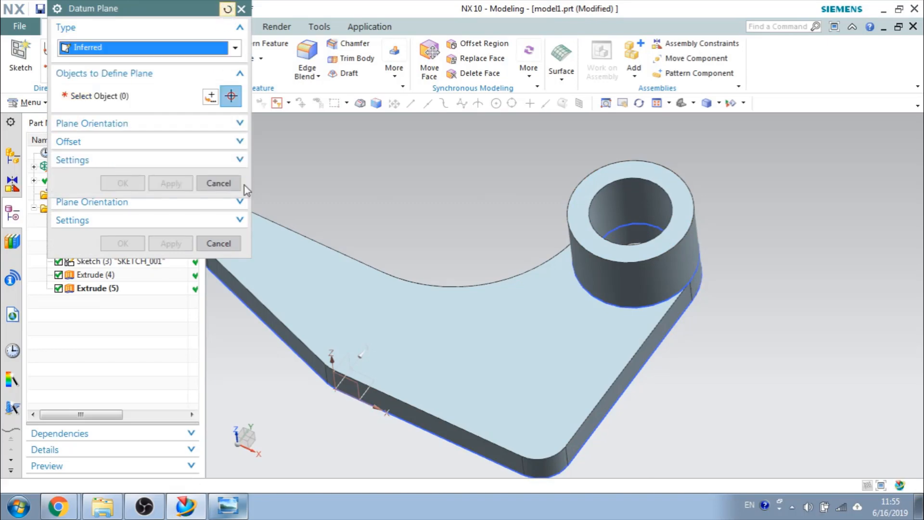
left_click(631, 179)
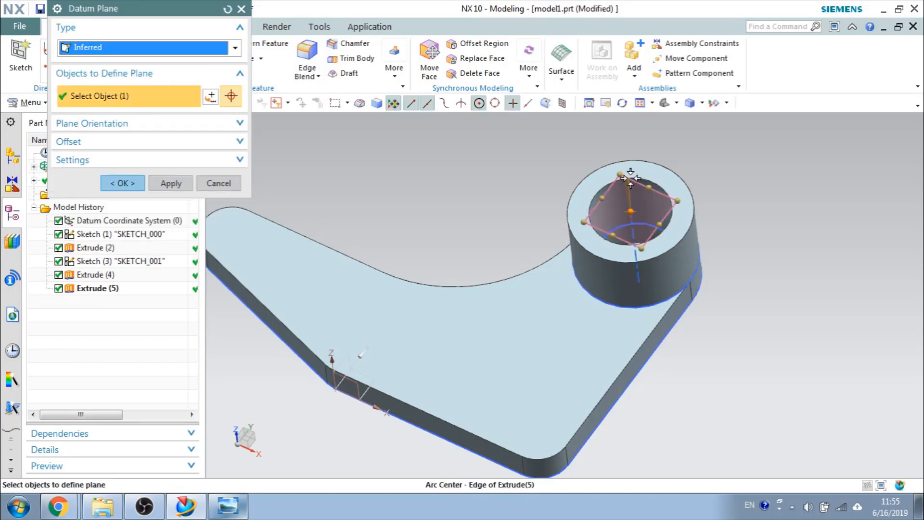
left_click(343, 380)
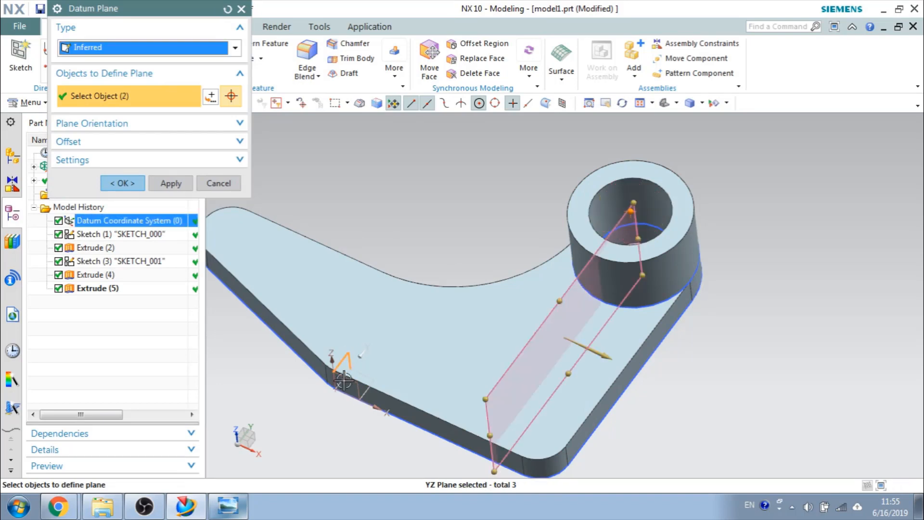
left_click(122, 183)
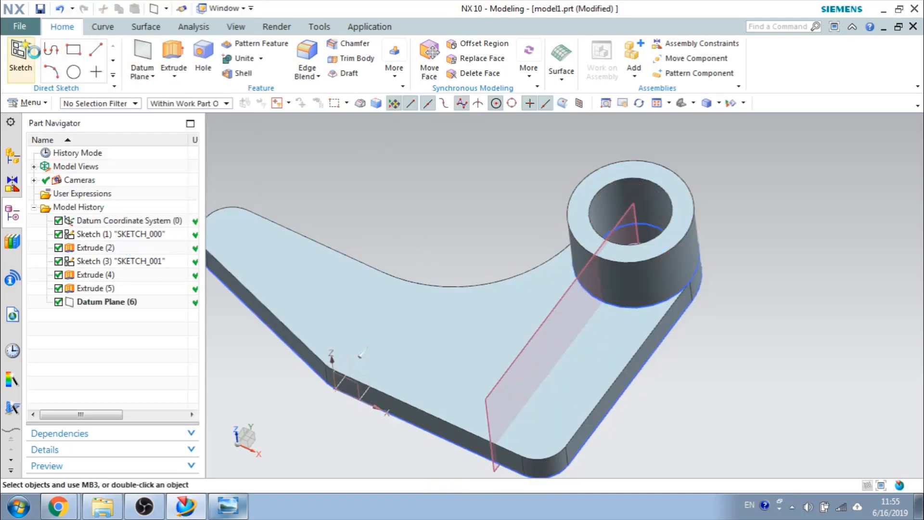
Sketch a slanted line about 96 mm long at about 24° on the new datum plane, from the plate's top edge to the boss's side
left_click(20, 52)
left_click(553, 311)
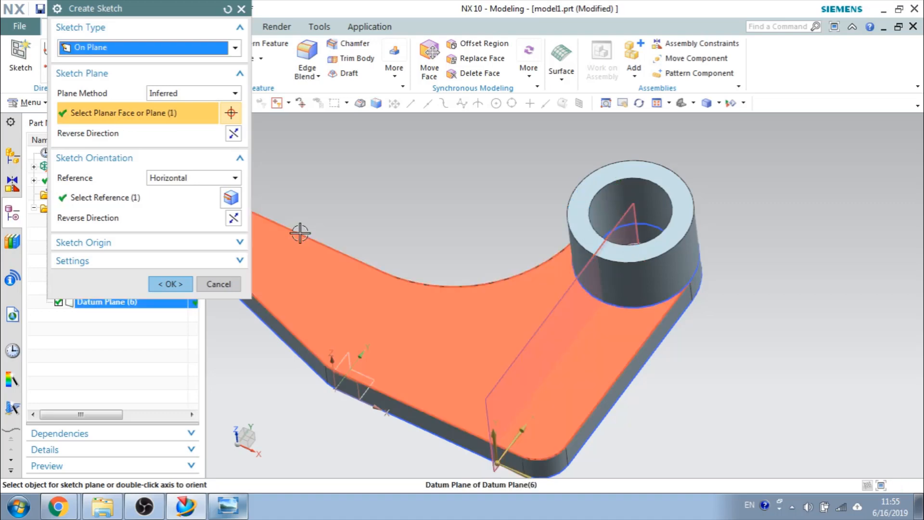
middle_click(299, 231)
scroll(869, 185, "up", 4)
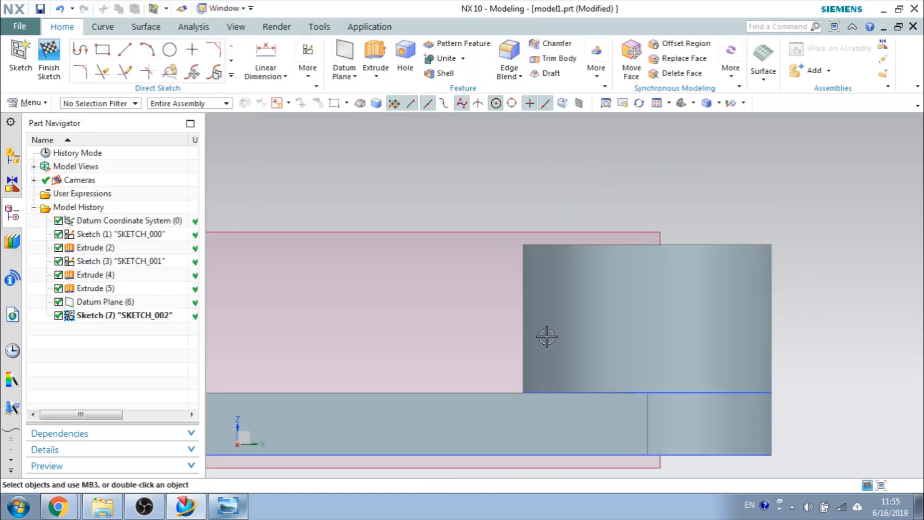
scroll(533, 319, "down", 5)
scroll(507, 329, "up", 4)
left_click(123, 48)
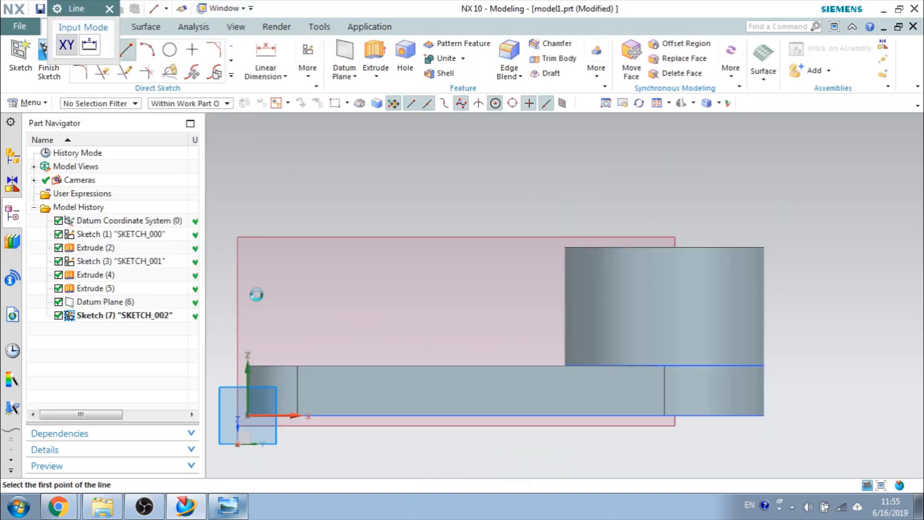
left_click(335, 365)
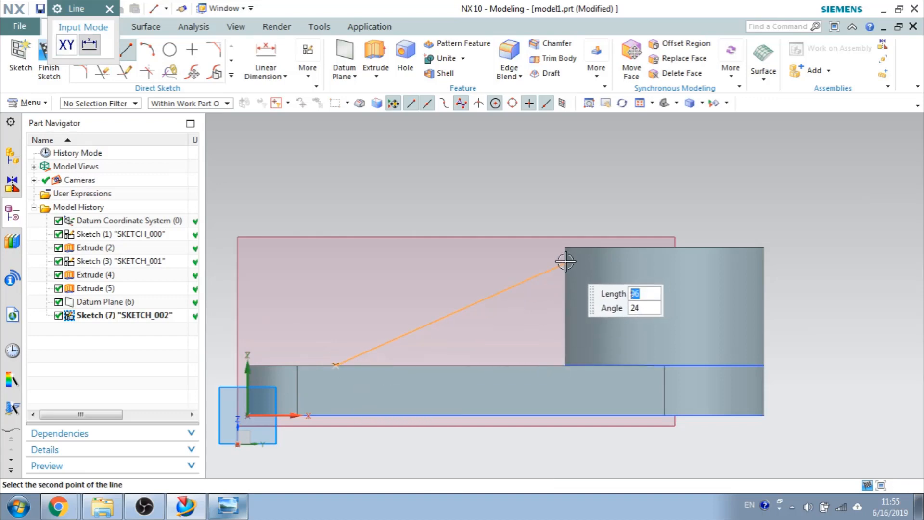
left_click(566, 262)
middle_click(519, 332)
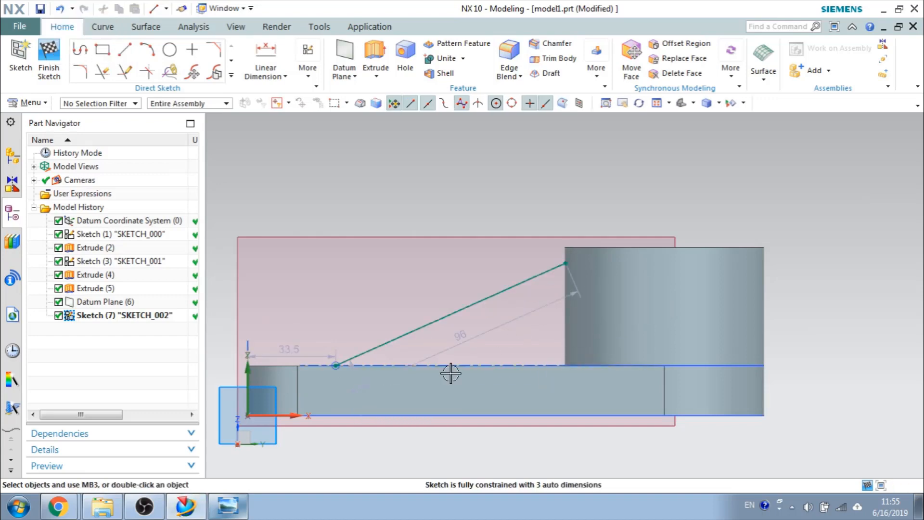
Check the rib height in the reference drawing and dimension the line's upper endpoint 38 mm above the plate's top edge
left_click(219, 499)
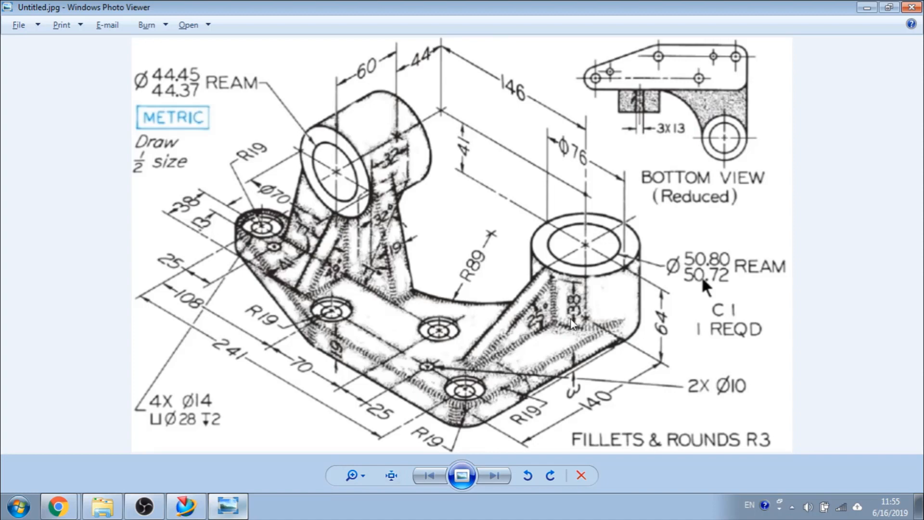
left_click(864, 9)
left_click(266, 69)
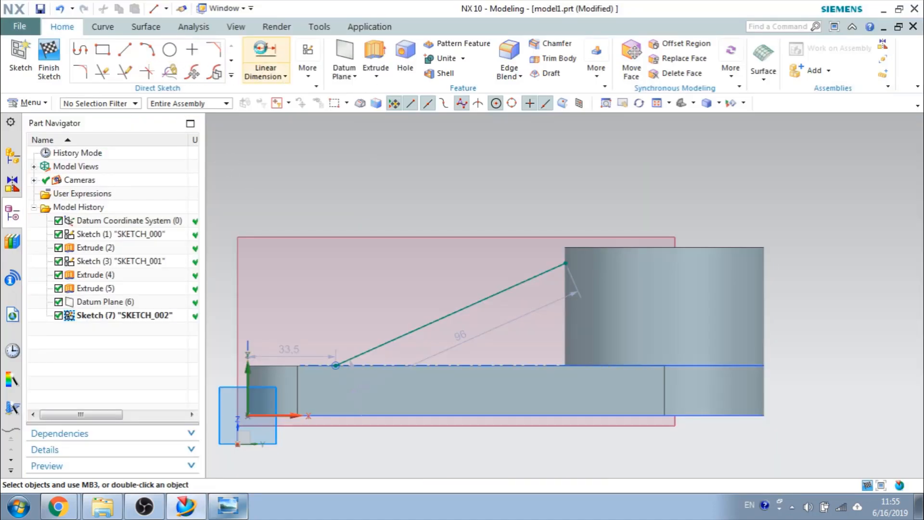
left_click(568, 264)
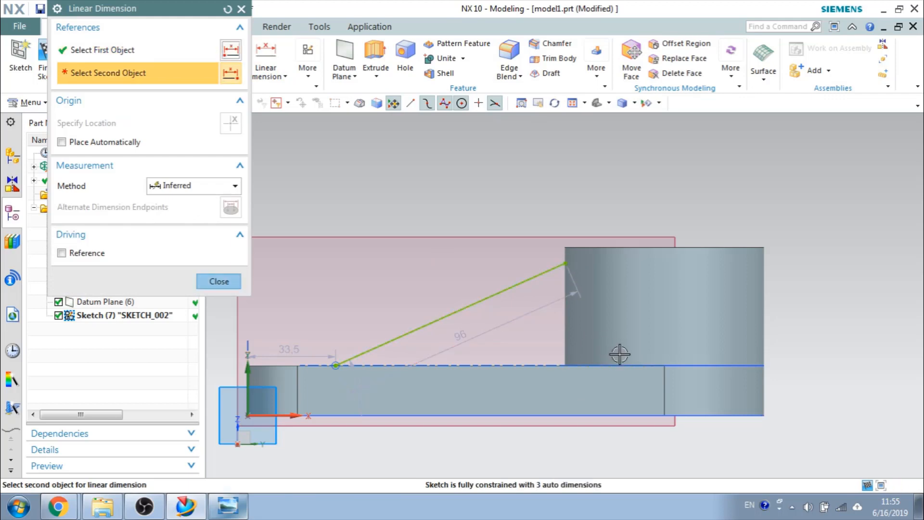
left_click(621, 367)
left_click(804, 330)
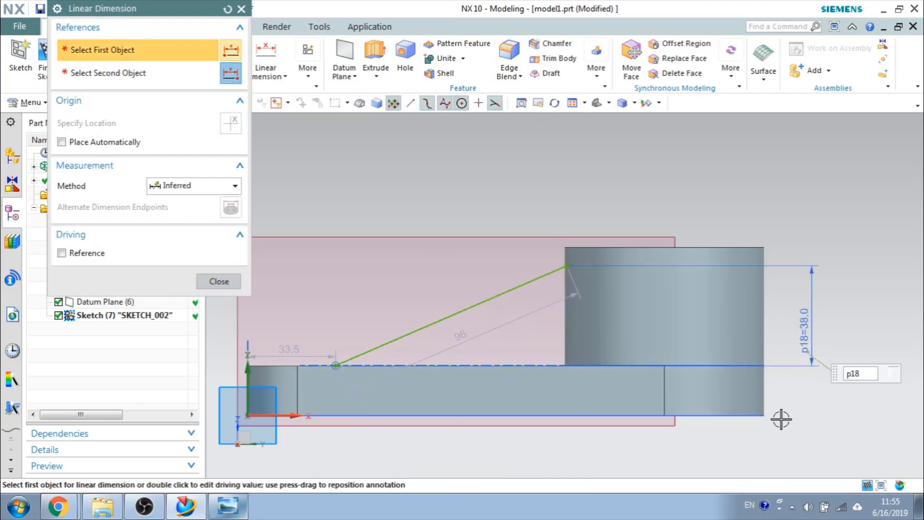
key("Escape")
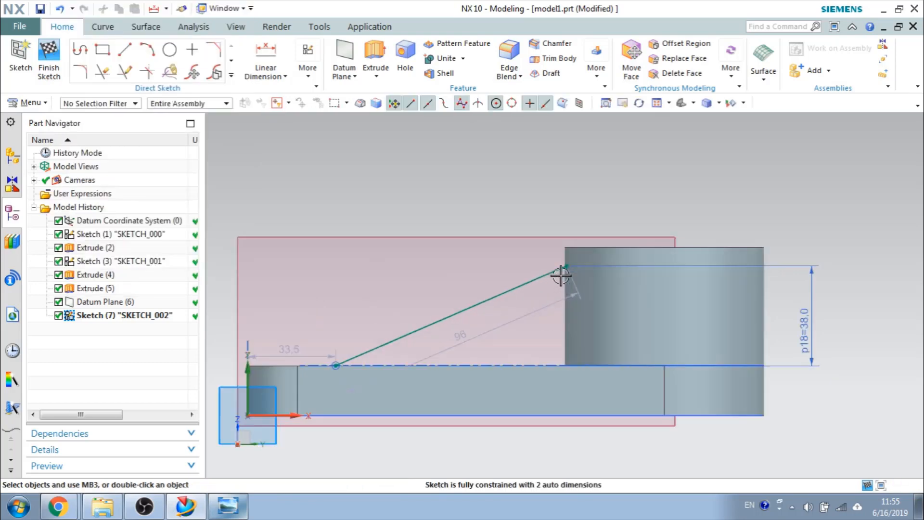
Dimension the horizontal distance from the boss's top centre point to the line's upper endpoint as 76/2
scroll(561, 275, "up", 1)
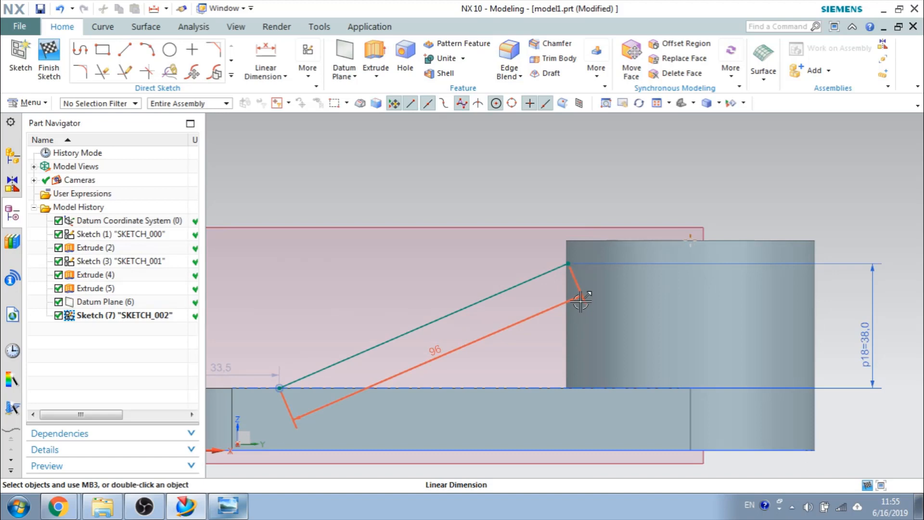
key("Delete")
key("d")
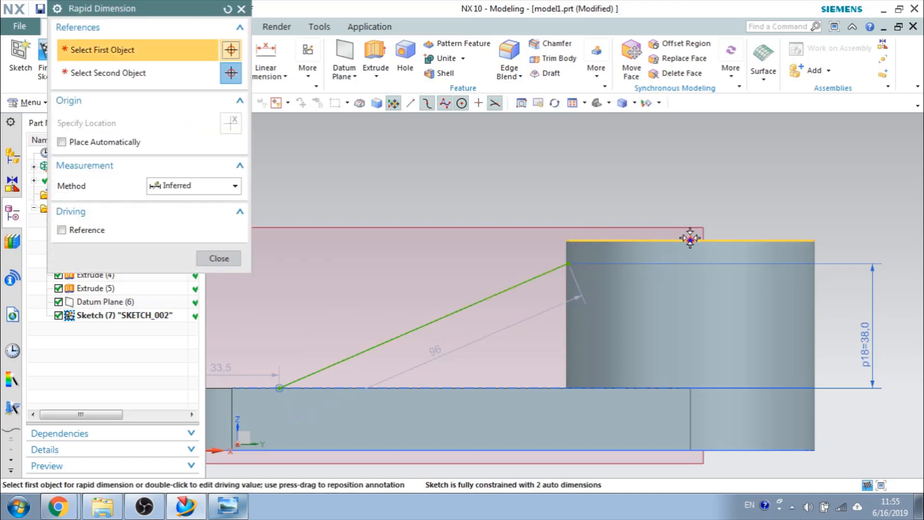
left_click(690, 238)
left_click(569, 264)
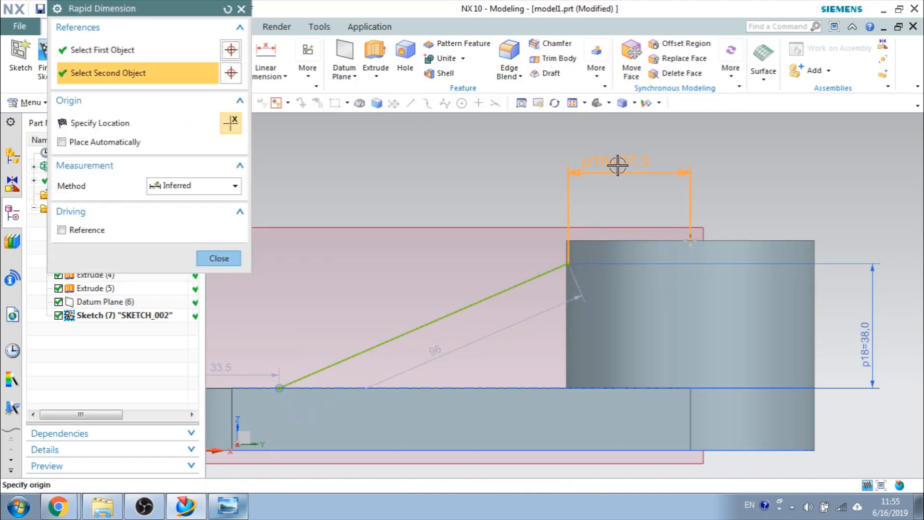
left_click(620, 166)
type("76")
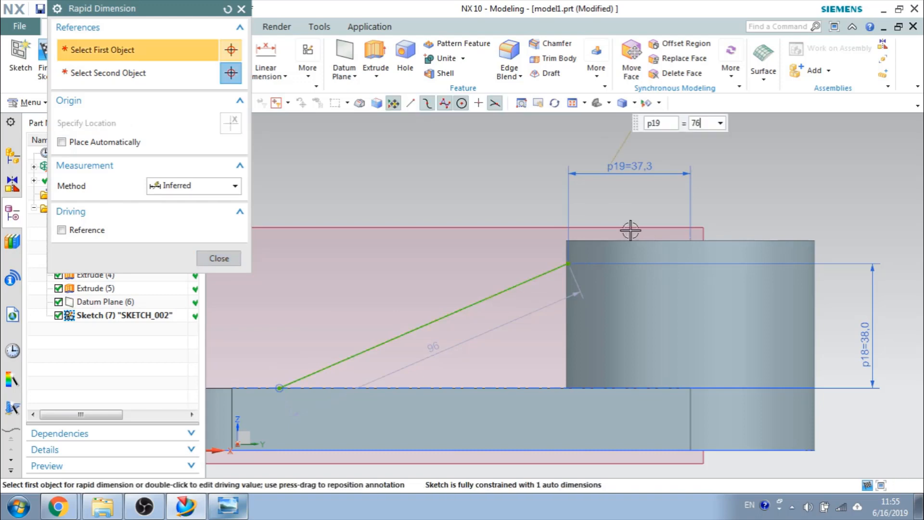
type("/2")
key("Return")
key("Escape")
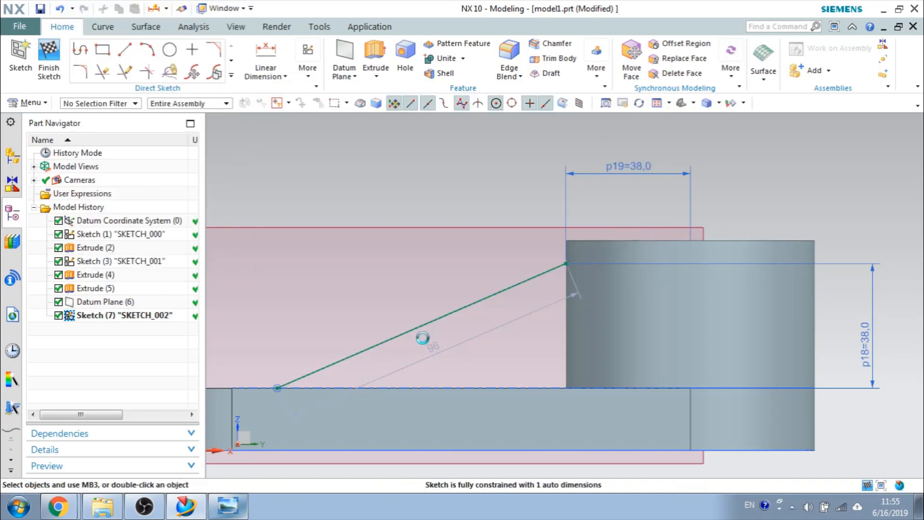
Dimension the angle between the slanted line and the plate's top edge as 25° and finish the sketch
key("d")
left_click(413, 387)
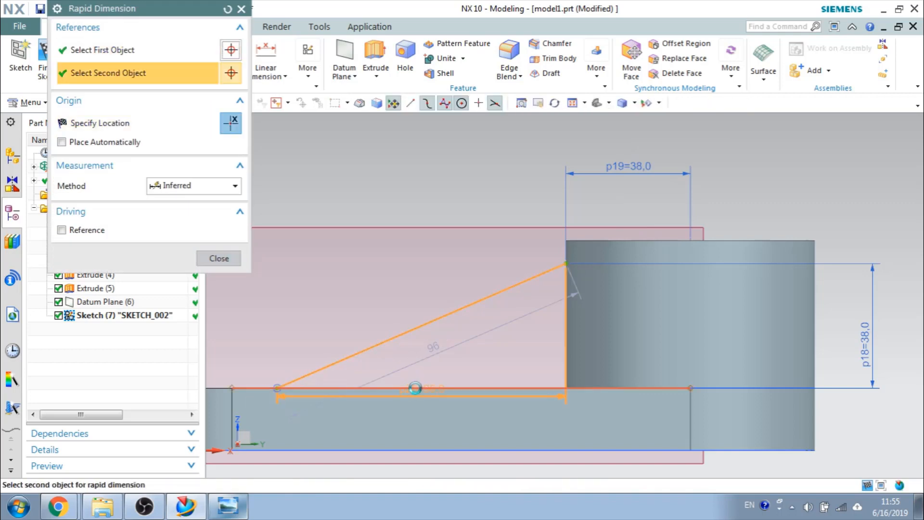
left_click(482, 300)
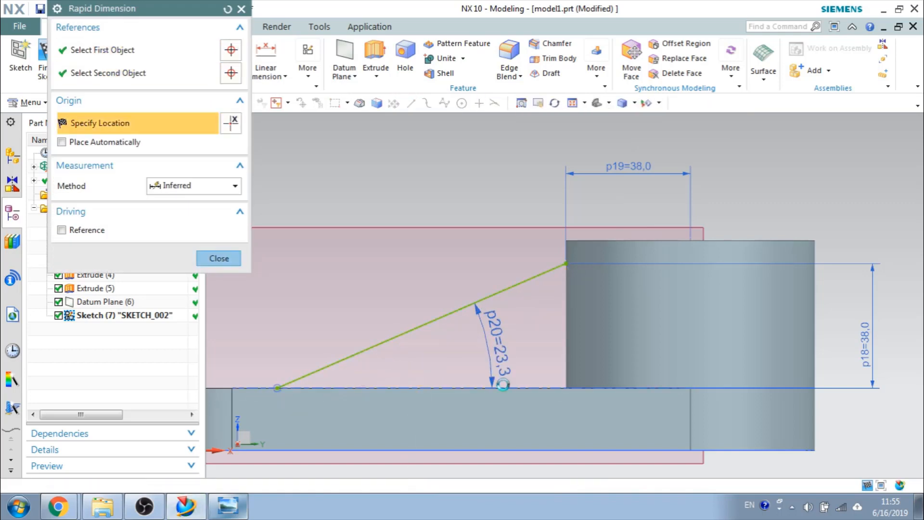
left_click(503, 385)
type("25")
key("Return")
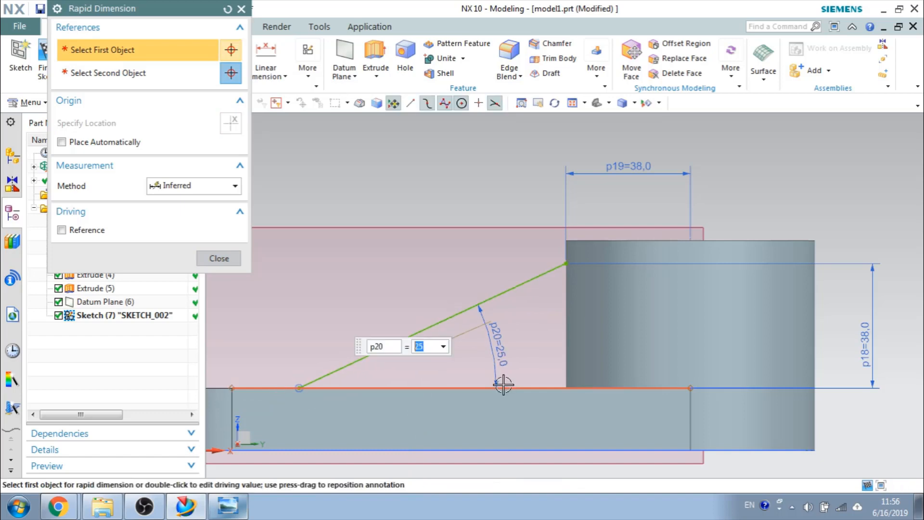
key("Escape")
scroll(556, 333, "up", 2)
scroll(556, 332, "down", 3)
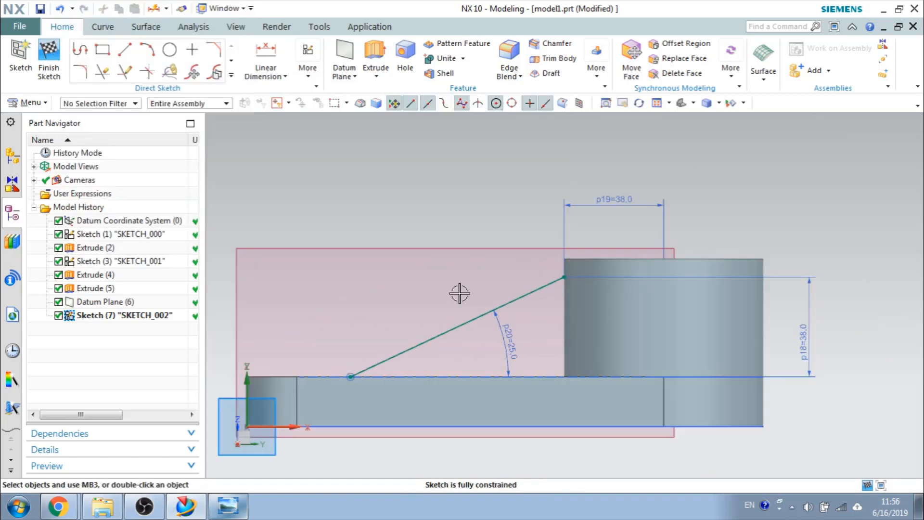
left_click(49, 61)
mouse_move(379, 225)
middle_mouse_down()
mouse_move(449, 225)
mouse_move(464, 238)
mouse_move(437, 268)
mouse_move(454, 244)
middle_mouse_up()
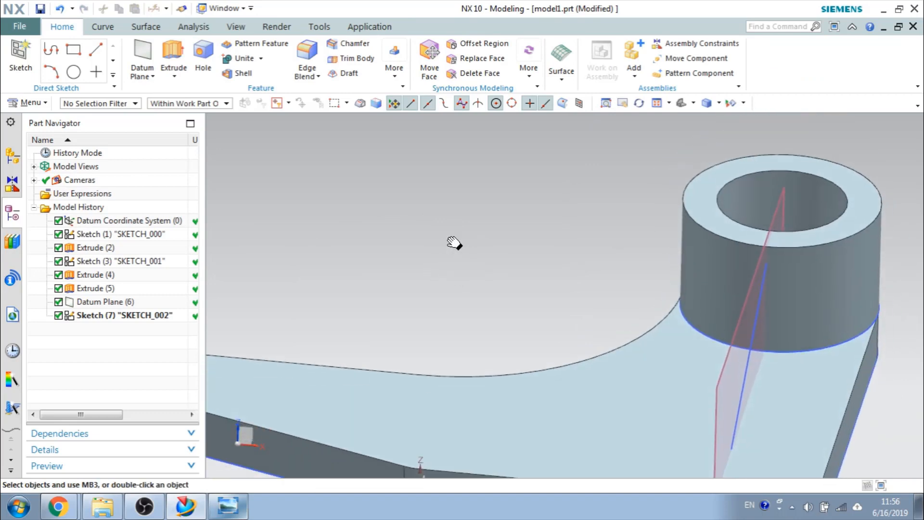
scroll(388, 211, "down", 1)
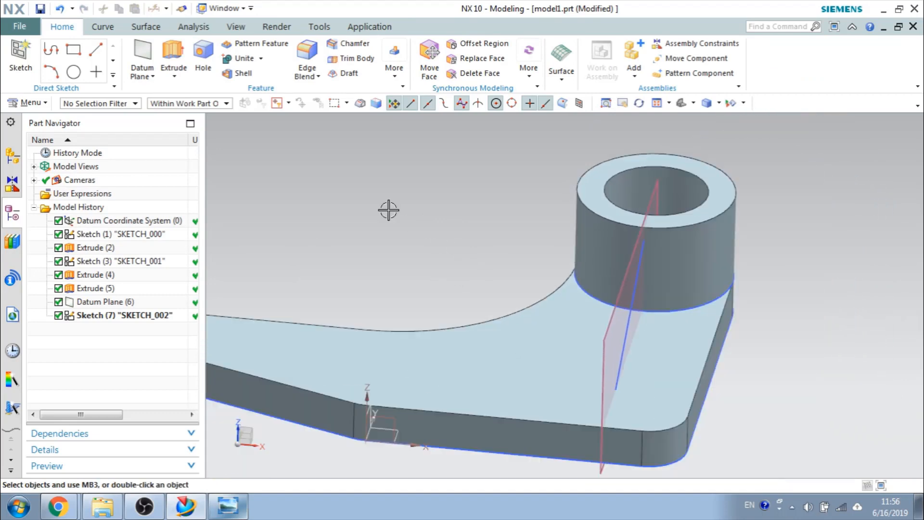
Reopen the rib sketch and draw a vertical line 12 mm long inside the boss, about 3 mm from its side
double_click(632, 312)
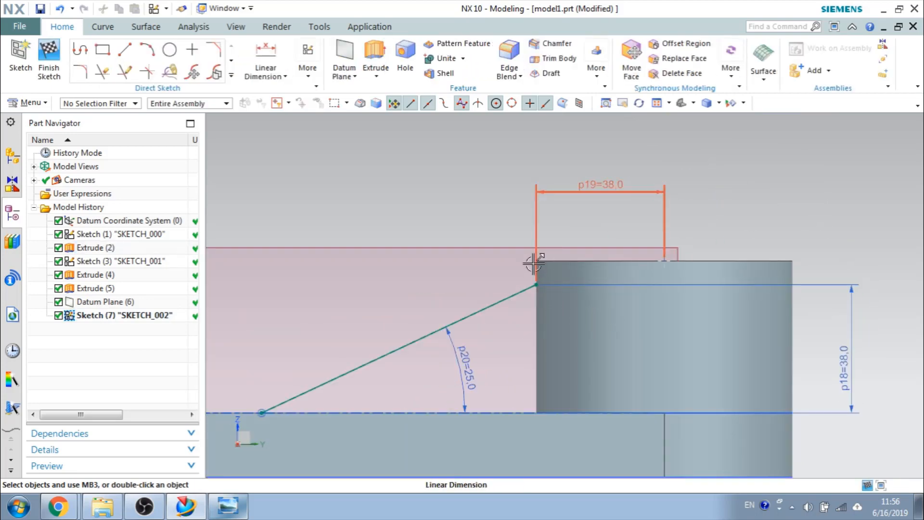
scroll(534, 261, "up", 4)
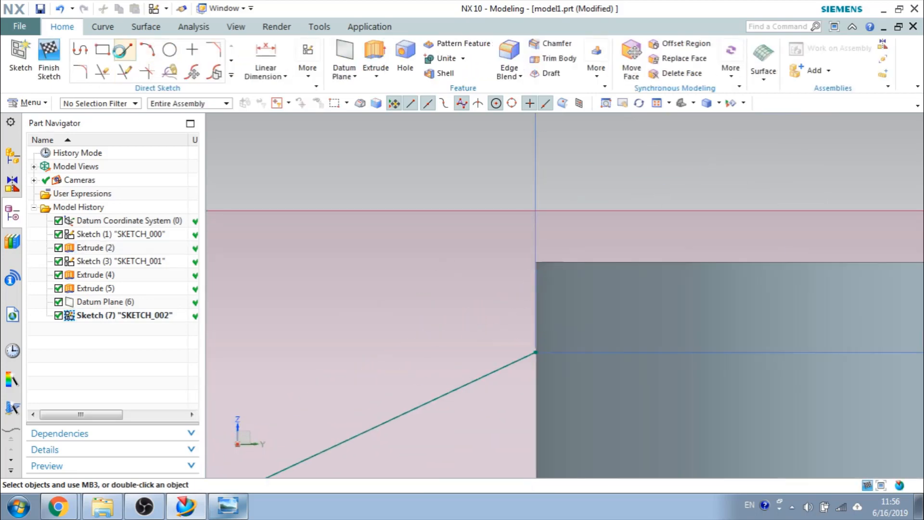
key("l")
left_click(564, 282)
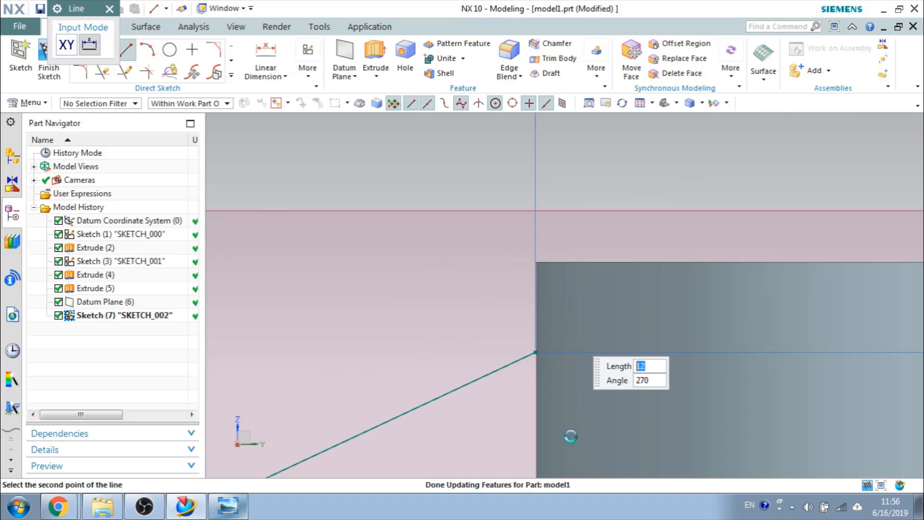
left_click(571, 436)
key("Escape")
Extend the slanted line to the vertical line inside the boss, then delete the vertical line and finish the sketch
key("e")
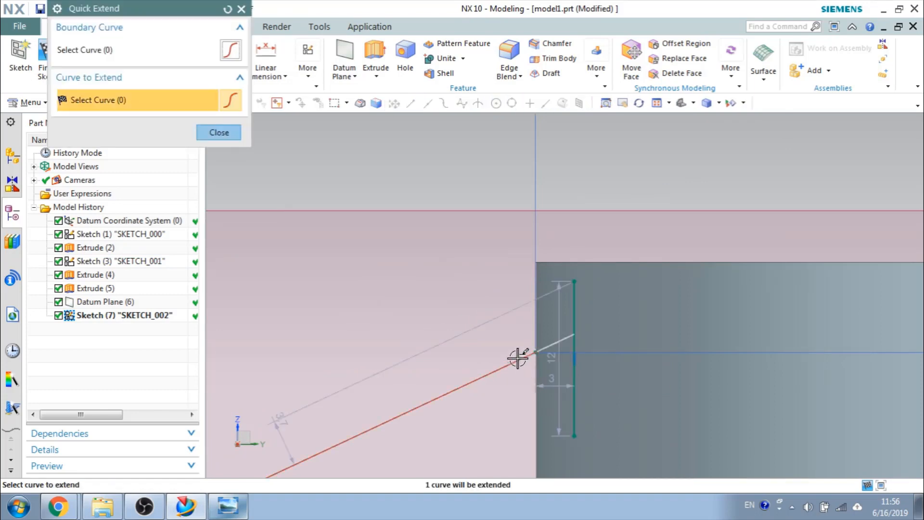
left_click(520, 359)
key("Escape")
left_click(575, 413)
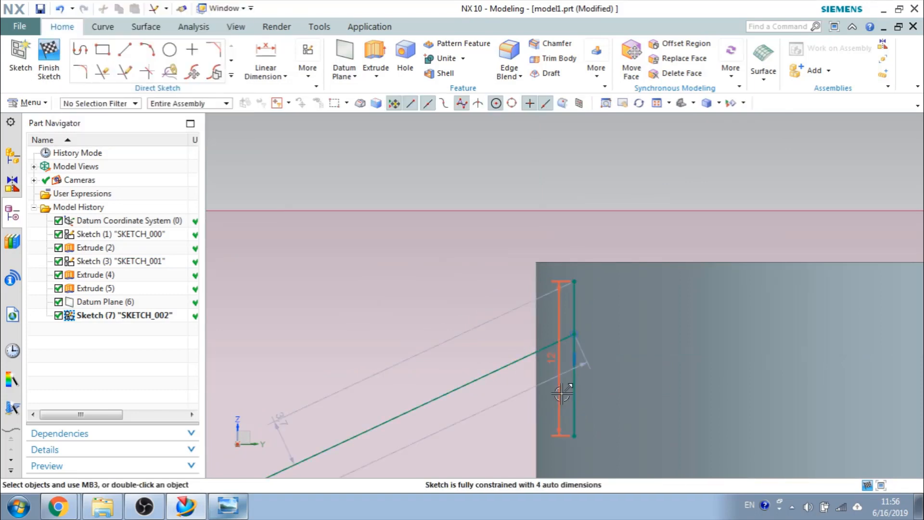
left_click(48, 52)
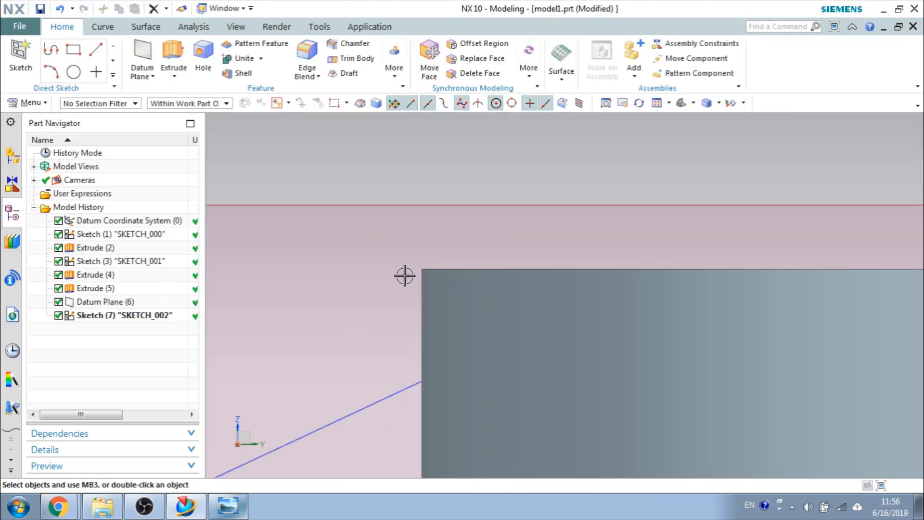
mouse_move(405, 274)
middle_mouse_down()
mouse_move(454, 264)
mouse_move(443, 201)
middle_mouse_up()
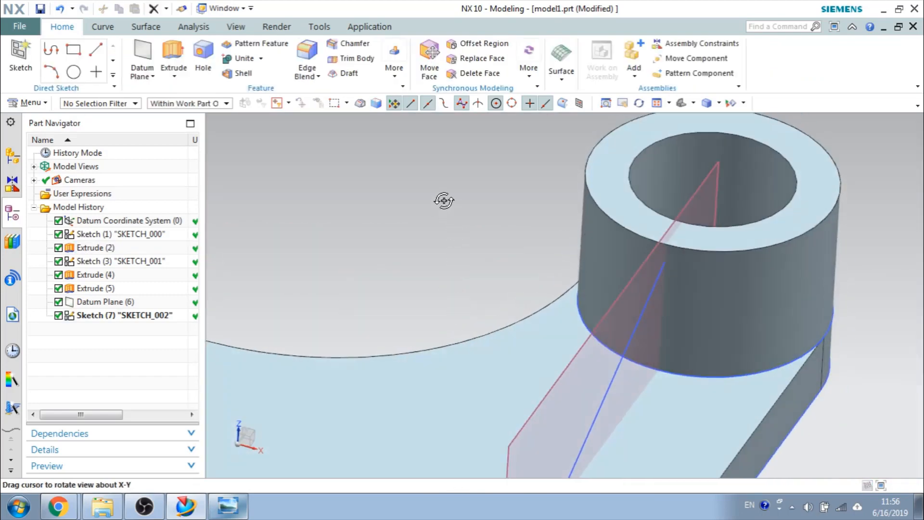
Select the slanted line for an Extrude, check the reference drawing, and set a Symmetric Value limit of 5 mm
left_click(174, 56)
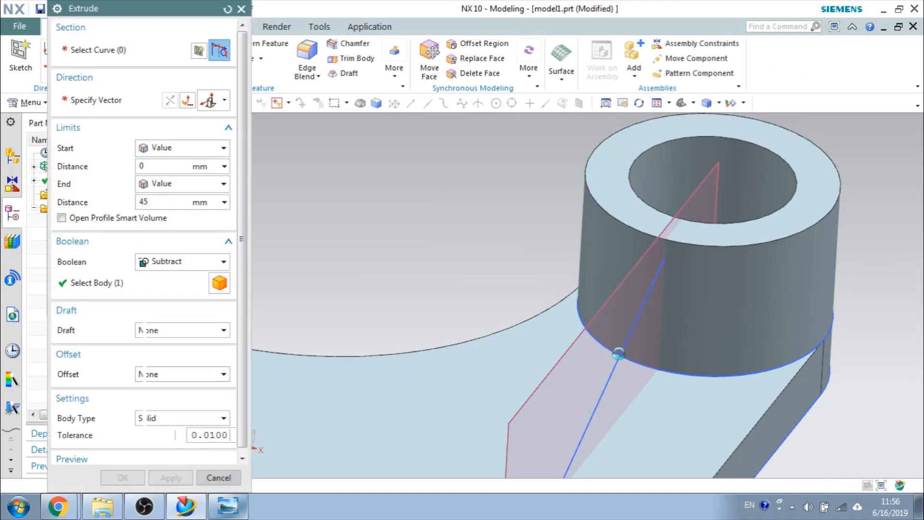
left_click(629, 330)
left_click(227, 506)
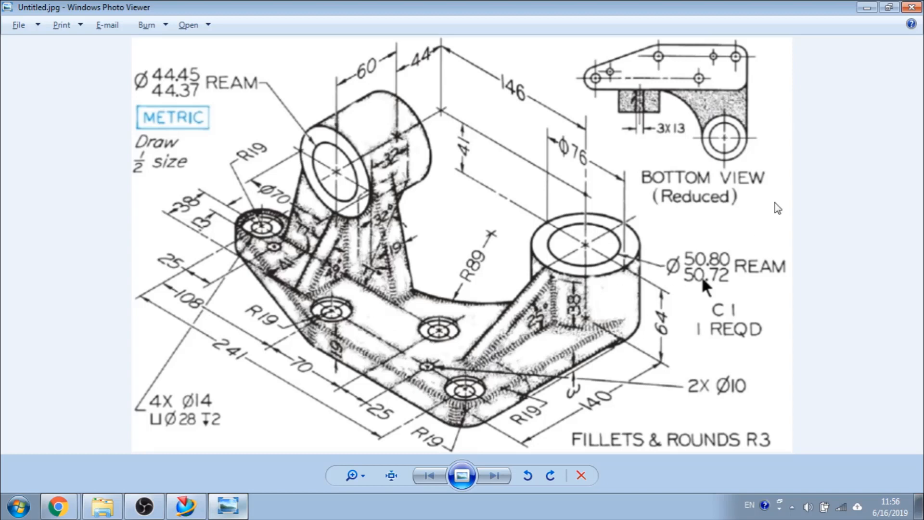
left_click(867, 8)
left_click(193, 149)
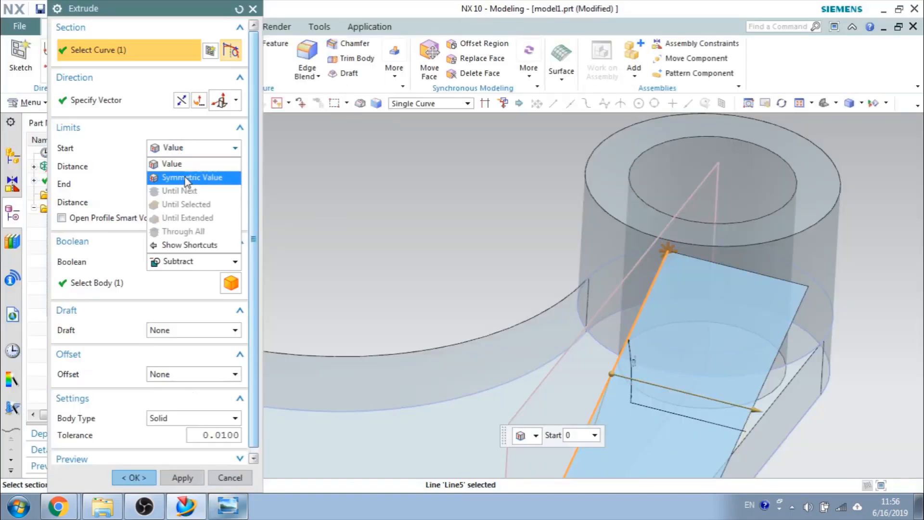
left_click(188, 177)
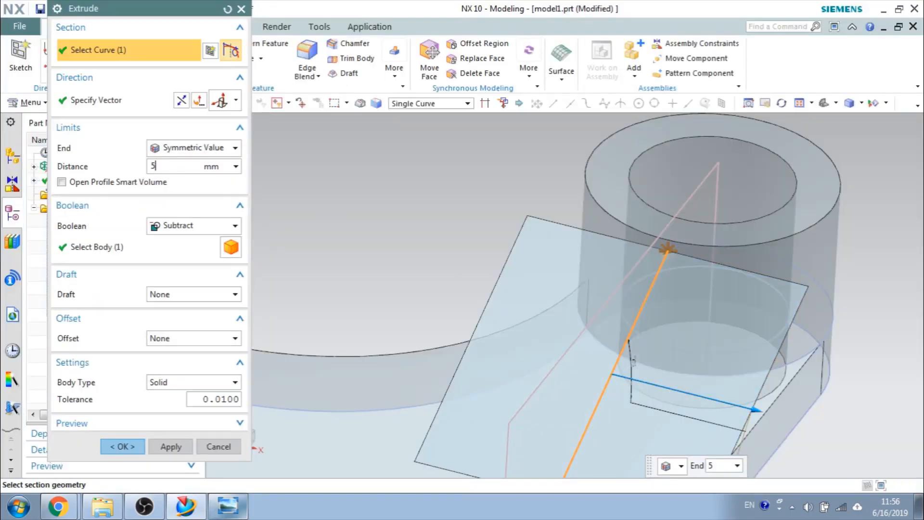
type("5")
key("Return")
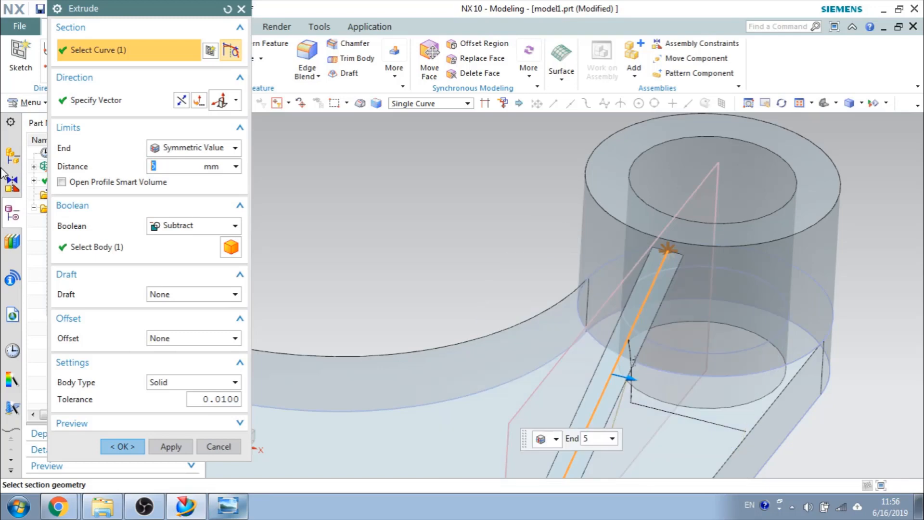
Set the extrusion's Boolean to None and create the slanted strip
left_click(208, 229)
left_click(186, 242)
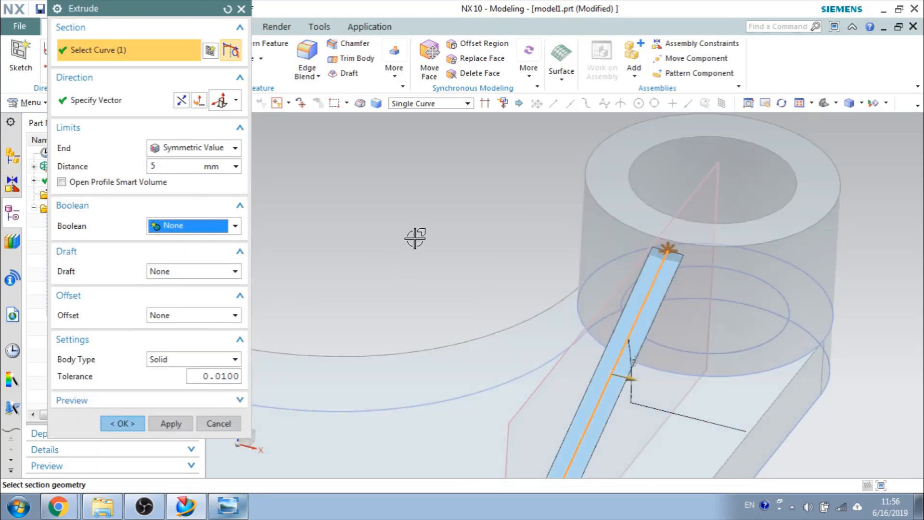
scroll(415, 238, "up", 2)
scroll(415, 238, "down", 4)
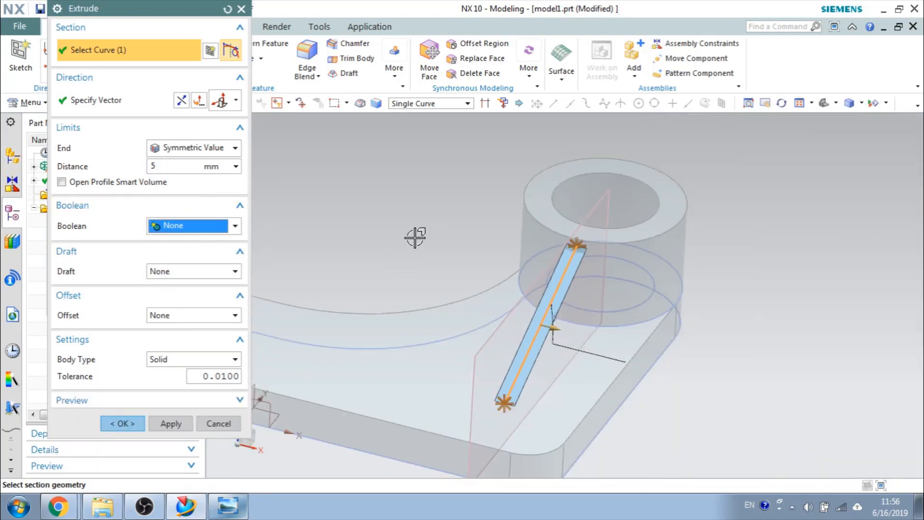
left_click(162, 428)
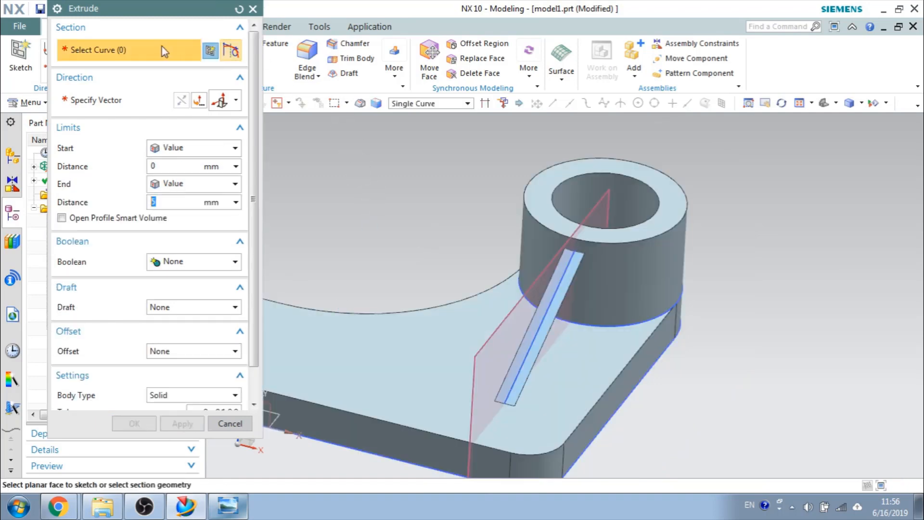
Start another Extrude with the Single Curve rule and enable Stop at Intersection for the section selection
scroll(553, 324, "up", 3)
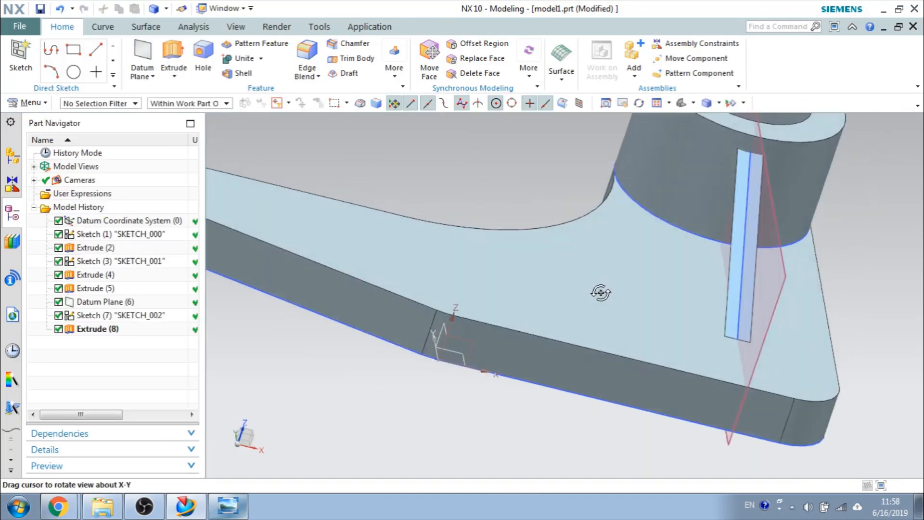
middle_click_drag(600, 293, 539, 334)
scroll(474, 359, "up", 3)
scroll(475, 359, "down", 5)
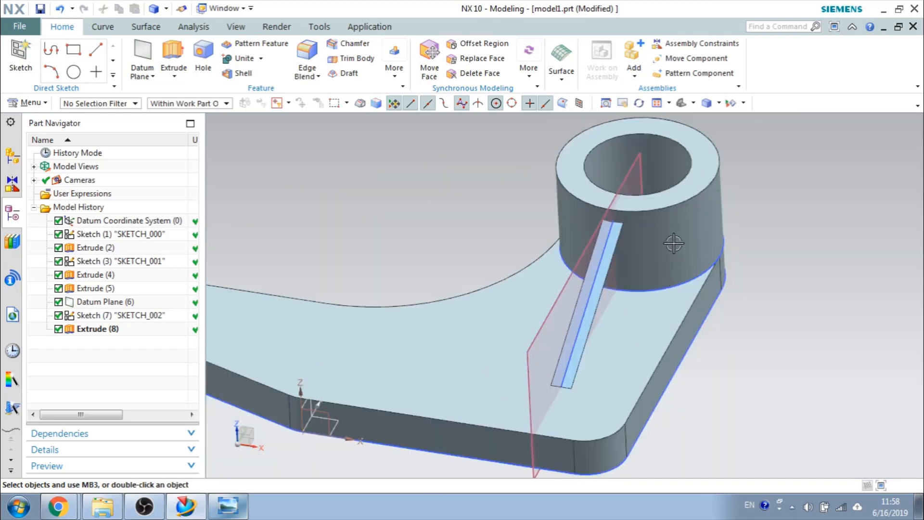
mouse_move(594, 309)
middle_mouse_down()
mouse_move(585, 297)
mouse_move(581, 307)
middle_mouse_up()
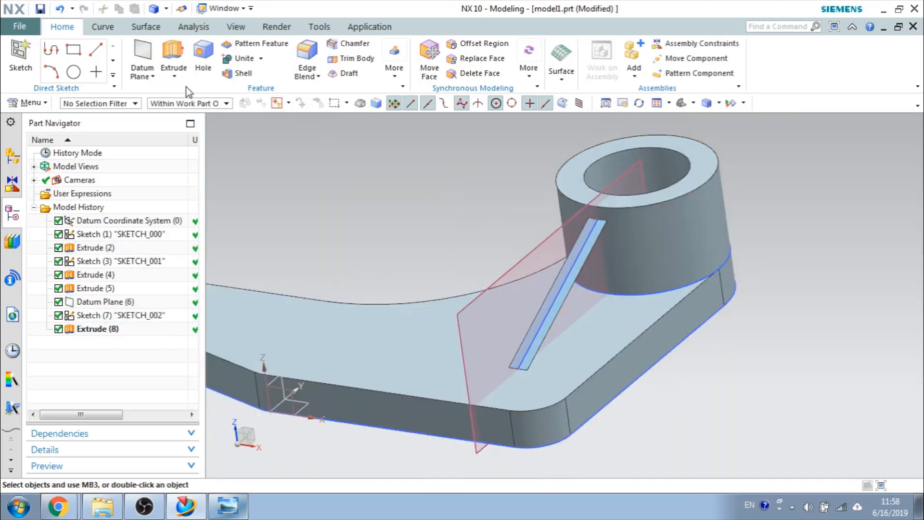
left_click(173, 53)
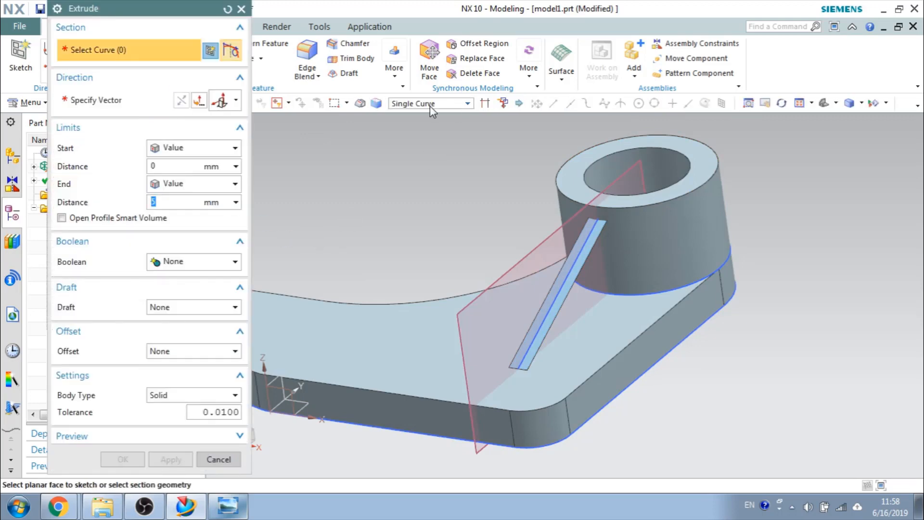
left_click(430, 105)
left_click(419, 115)
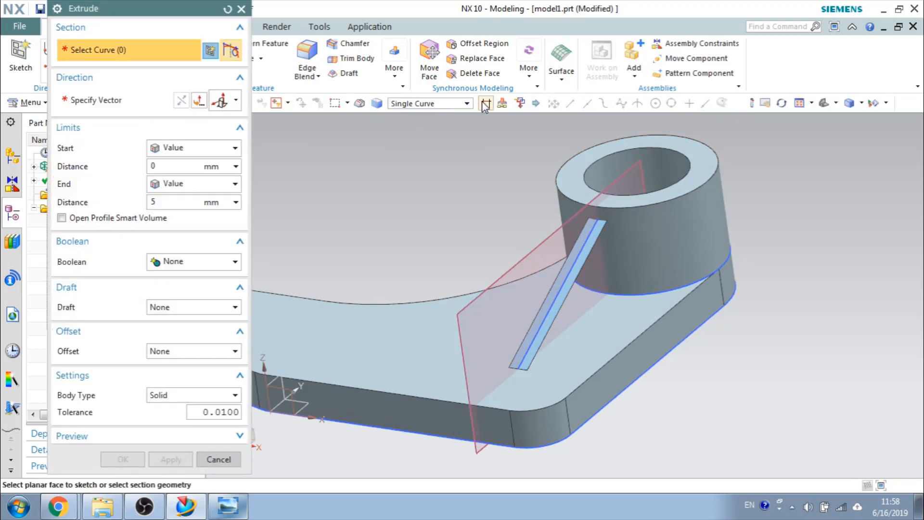
left_click(485, 105)
Select the slanted strip's two long edges and its lower end edge as the extrusion section
scroll(553, 351, "down", 3)
scroll(544, 354, "up", 8)
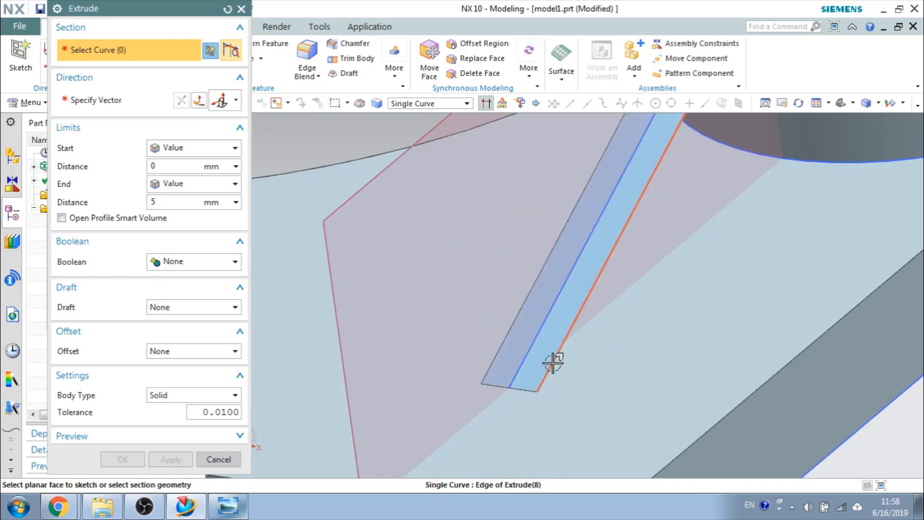
left_click(553, 362)
left_click(495, 385)
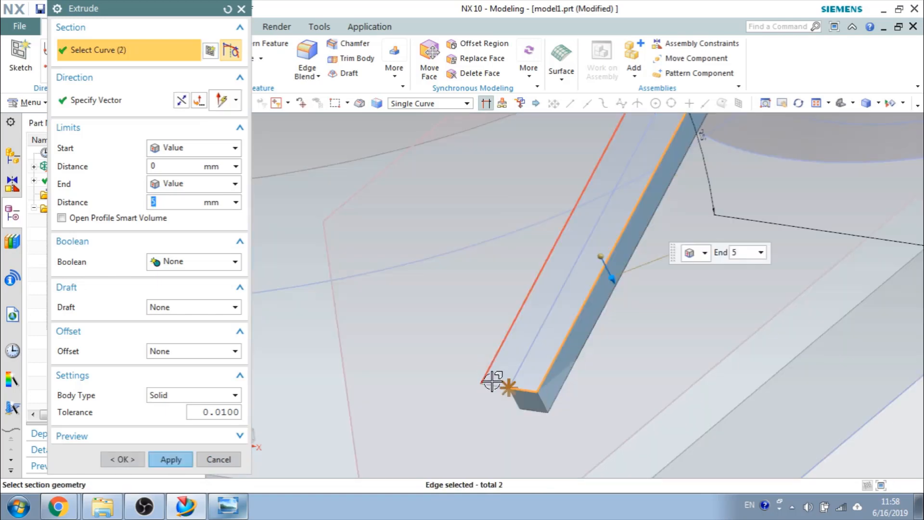
left_click(492, 381)
Switch the model display to wireframe and add the strip's upper end edge inside the boss to the section
scroll(498, 384, "down", 2)
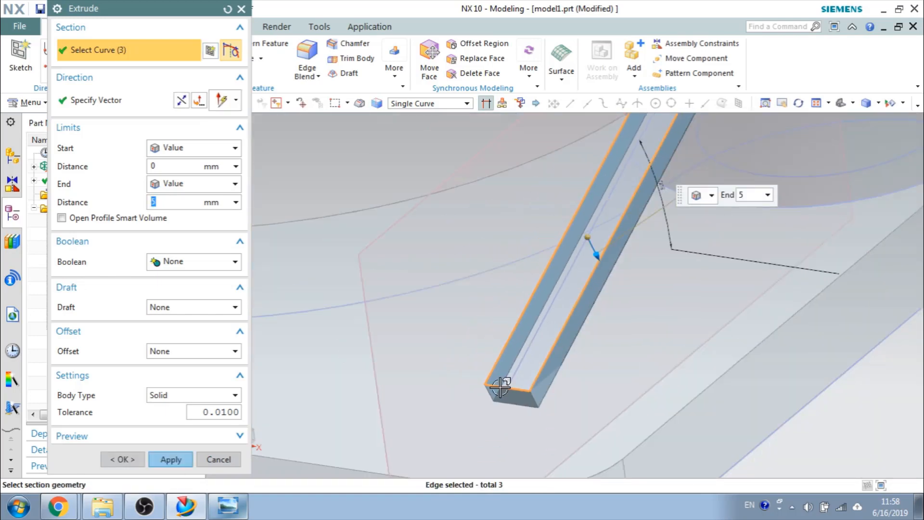
scroll(500, 387, "down", 6)
scroll(570, 249, "up", 8)
scroll(521, 393, "up", 3)
middle_click_drag(526, 400, 584, 160, "shift")
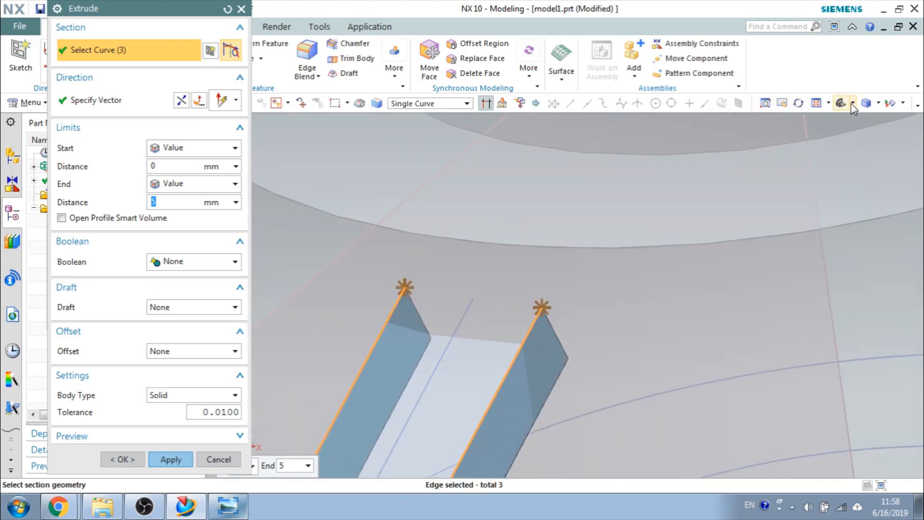
left_click(879, 103)
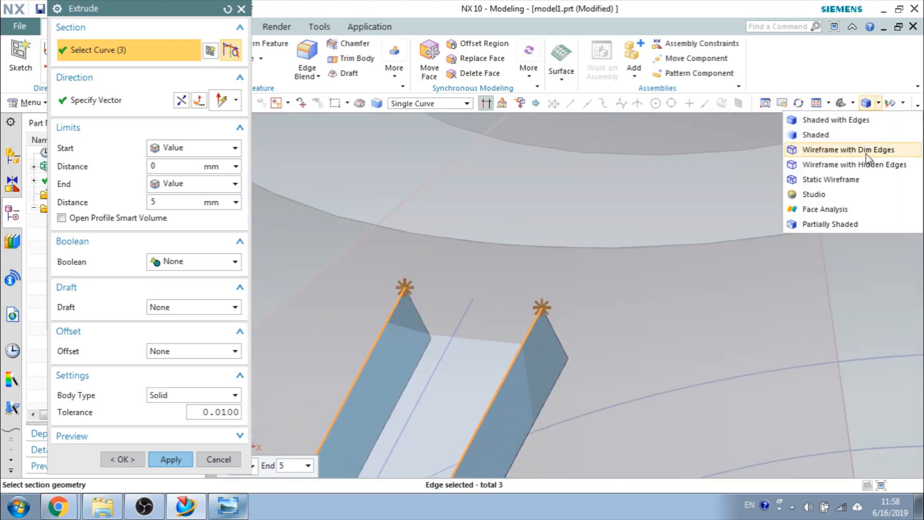
left_click(866, 185)
left_click(514, 304)
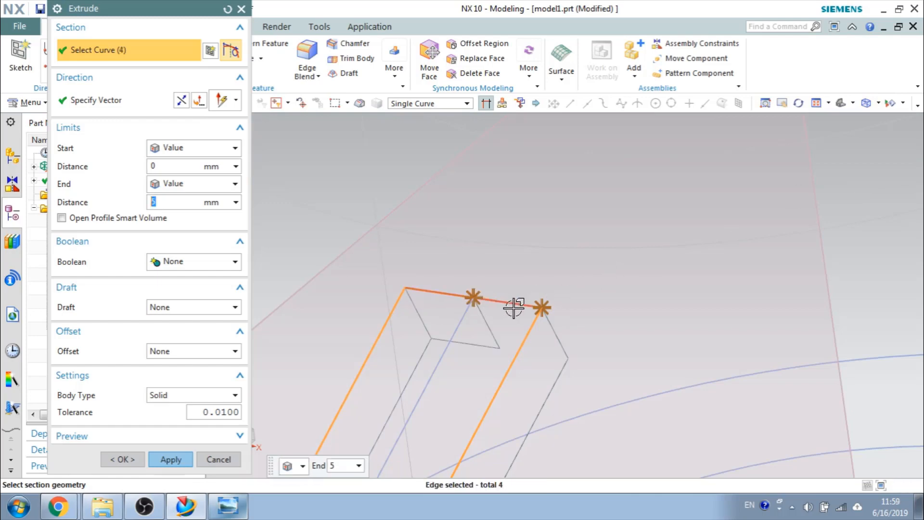
Return the model display to Shaded with Edges while keeping the extrusion section selected
scroll(513, 310, "up", 4)
scroll(518, 318, "down", 5)
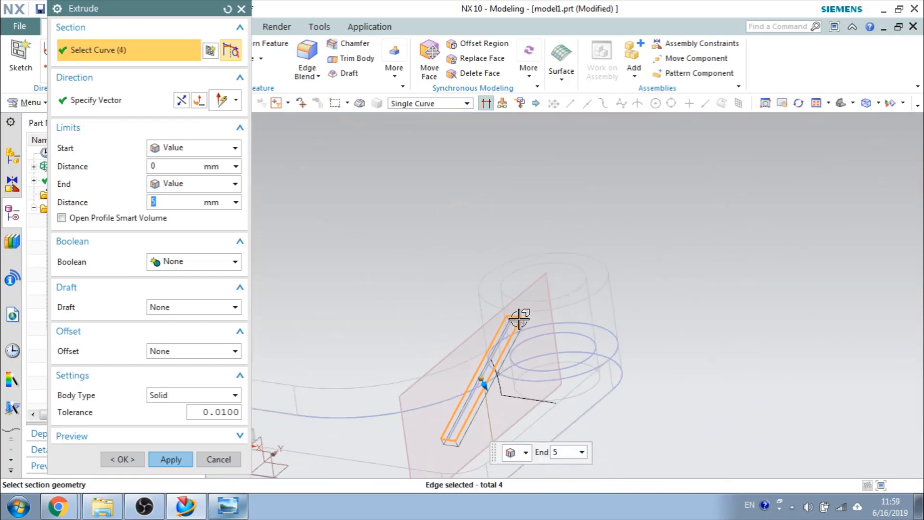
left_click(879, 102)
left_click(836, 120)
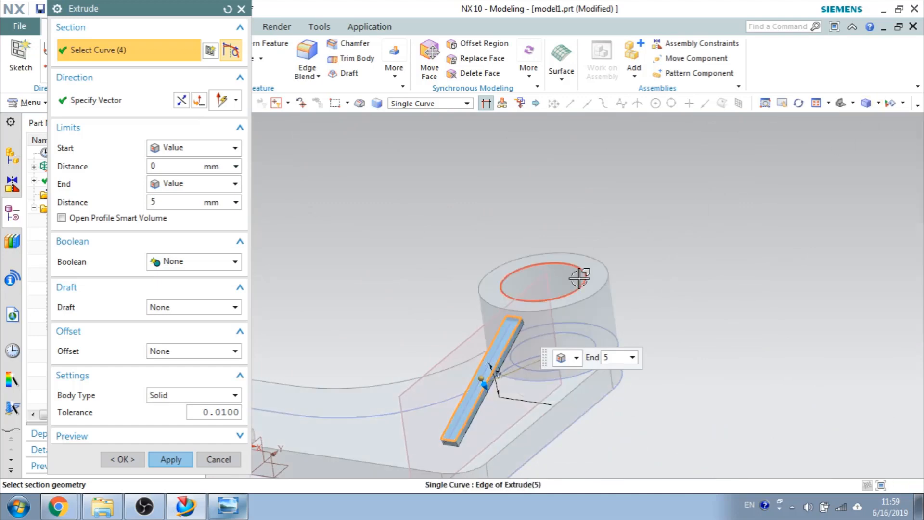
scroll(583, 274, "down", 3)
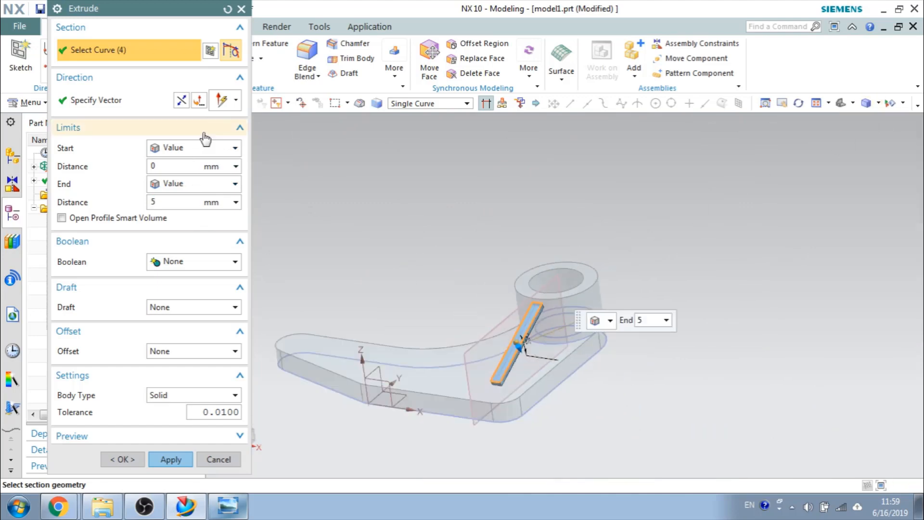
Set the extrusion direction of the slanted strip to the vertical axis and reverse it to point down toward the base plate
left_click(230, 100)
left_click(235, 101)
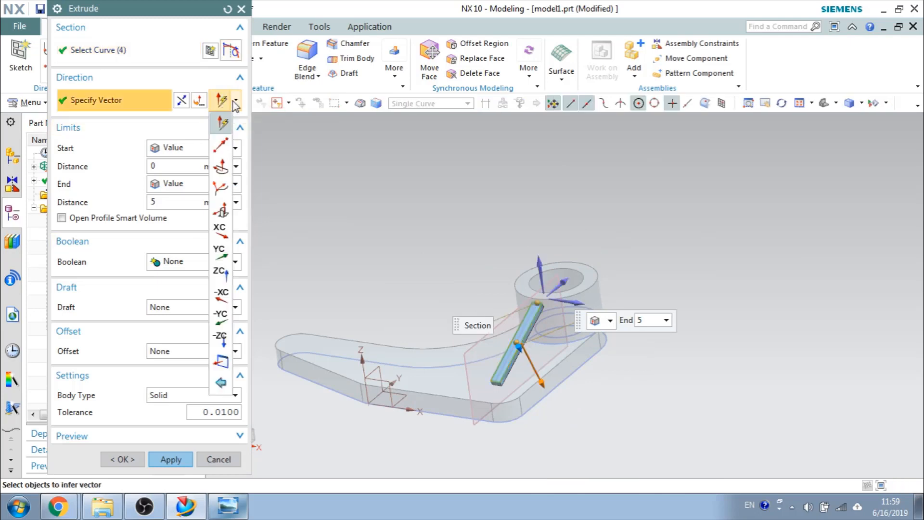
left_click(228, 120)
left_click(538, 255)
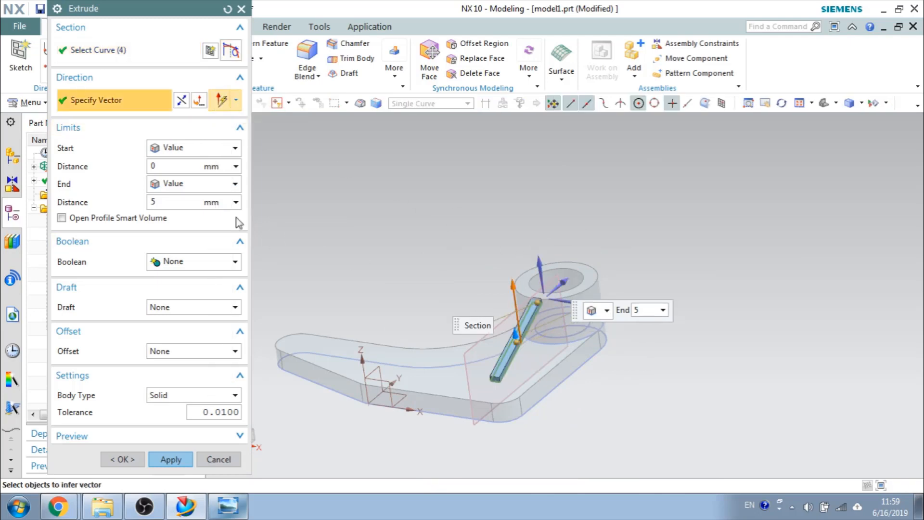
left_click(182, 101)
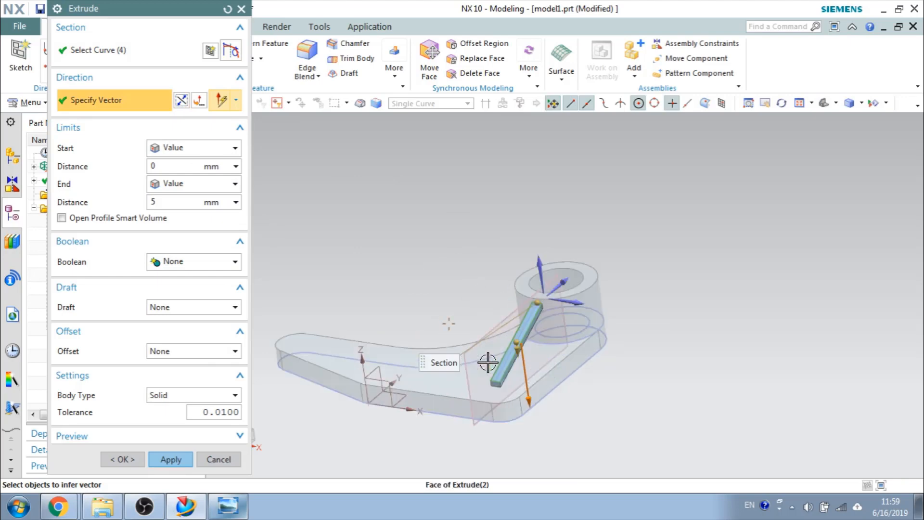
Set the end limit to Until Next and complete the rib extrusion down to the base plate
scroll(487, 361, "up", 3)
left_click(190, 204)
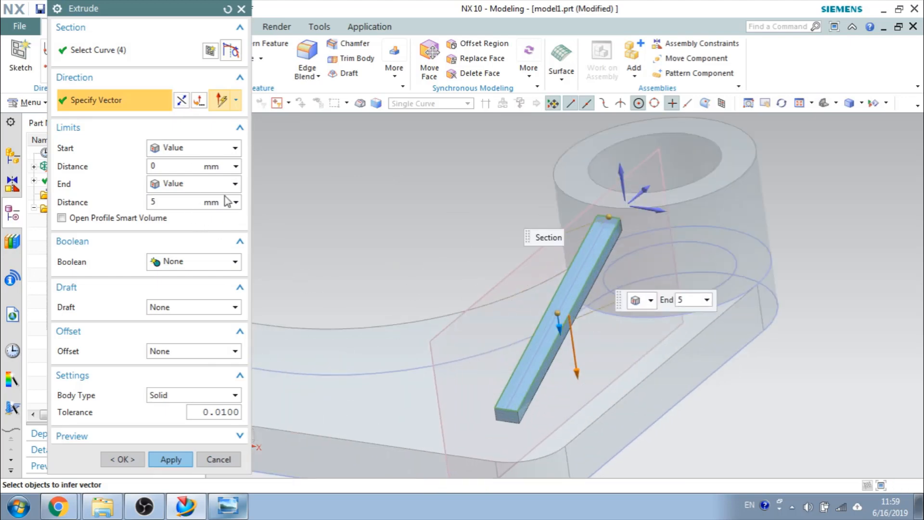
left_click(209, 185)
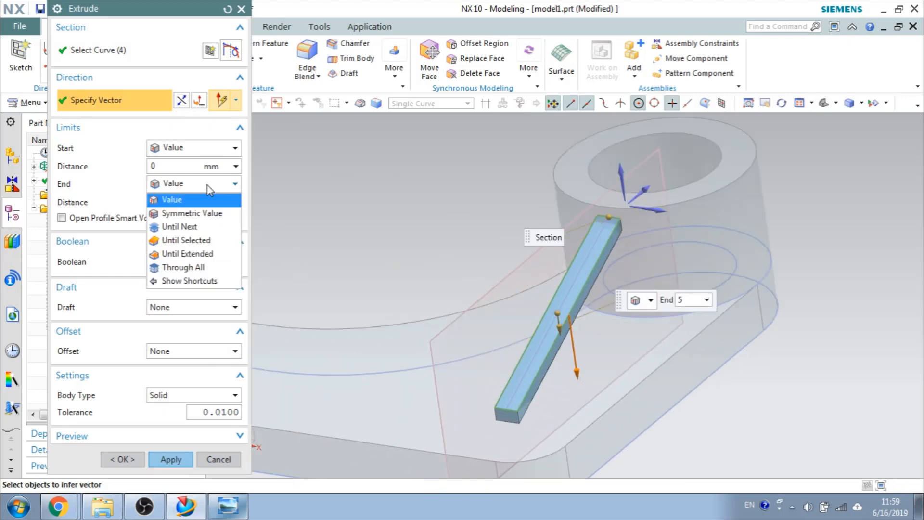
left_click(205, 230)
scroll(553, 258, "up", 3)
scroll(554, 258, "down", 4)
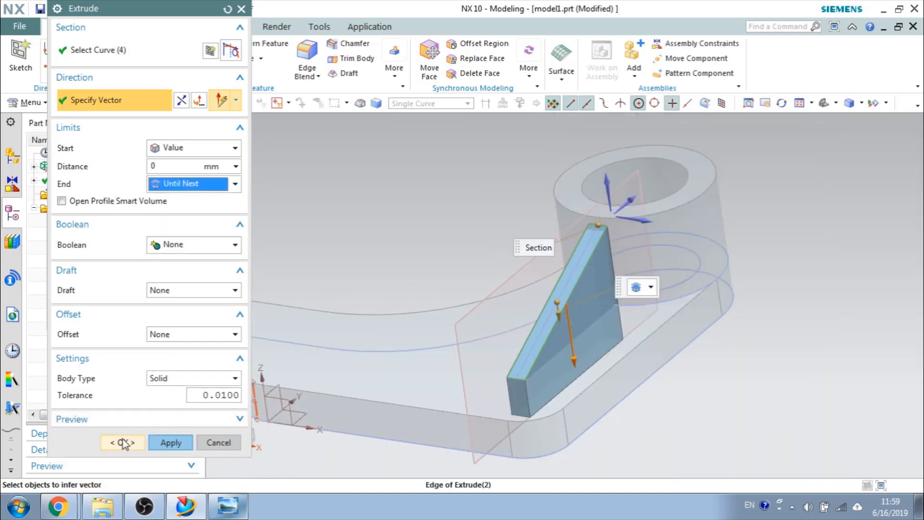
left_click(124, 443)
Hide the datum plane passing through the rib and the boss
middle_click_drag(367, 284, 354, 303)
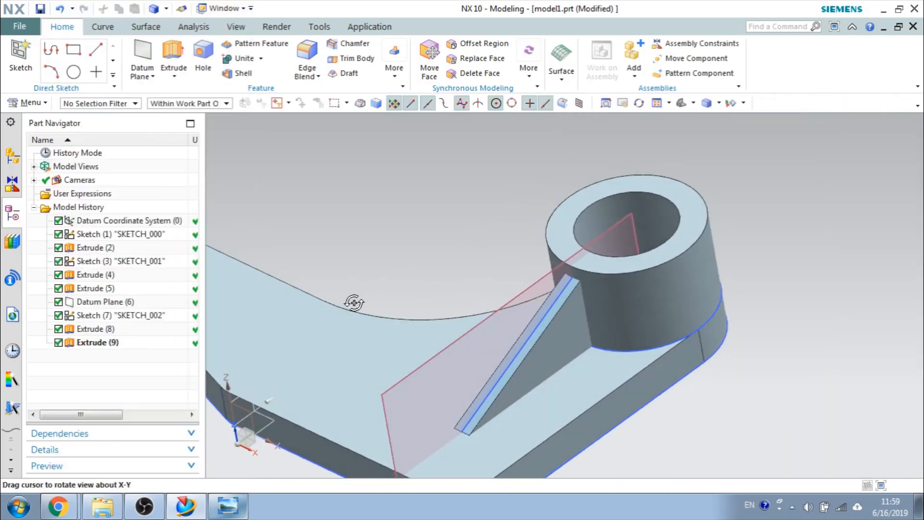
scroll(413, 225, "down", 3)
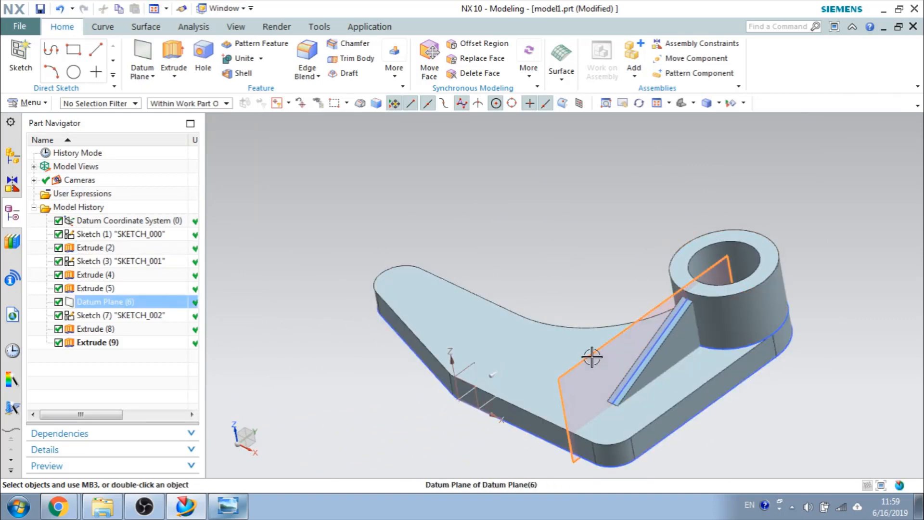
key("ctrl+b")
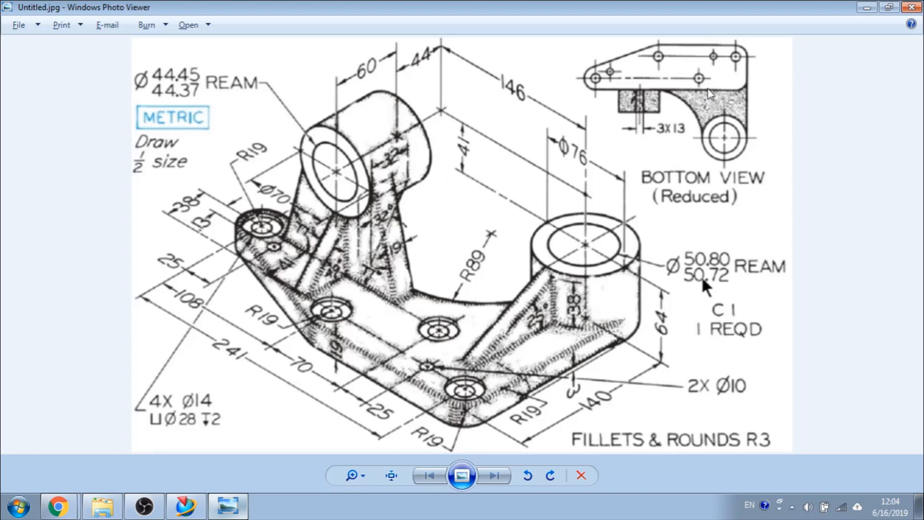
Define a datum plane through the boss bore's centre, parallel to the XZ plane of the datum coordinate system
left_click(867, 7)
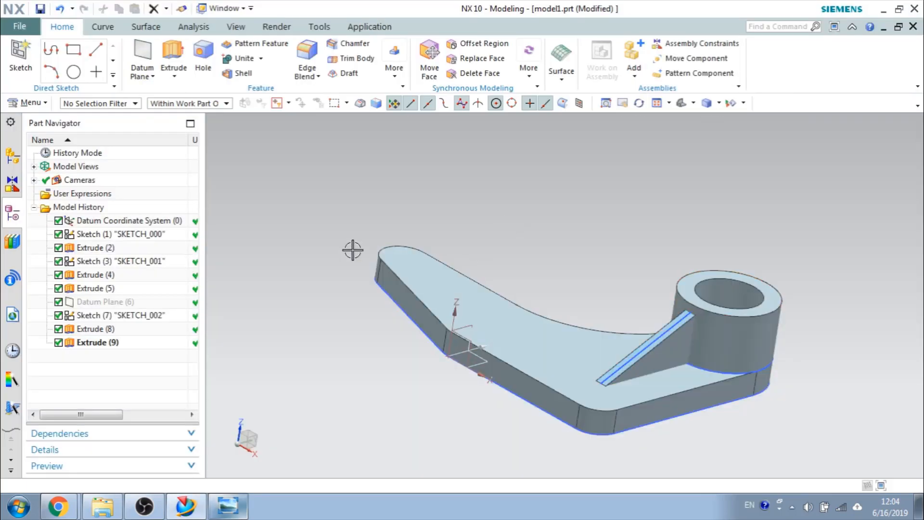
left_click(143, 48)
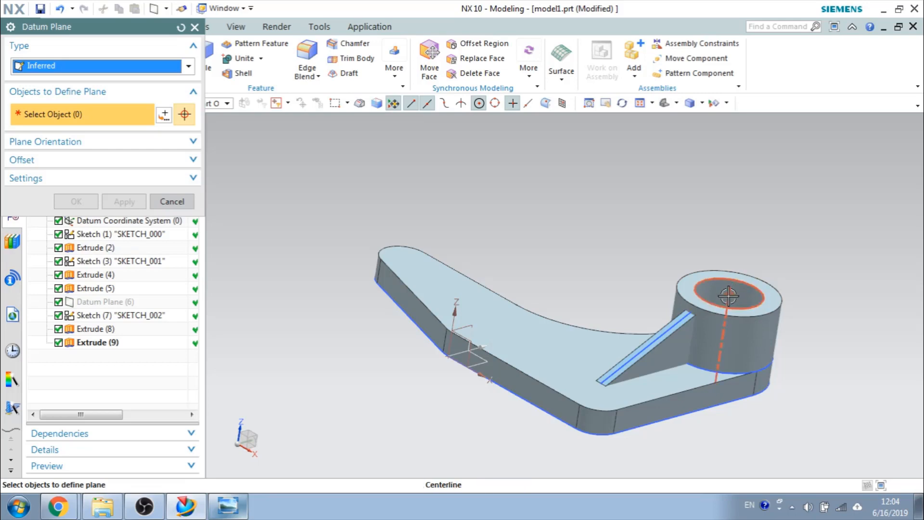
left_click(731, 293)
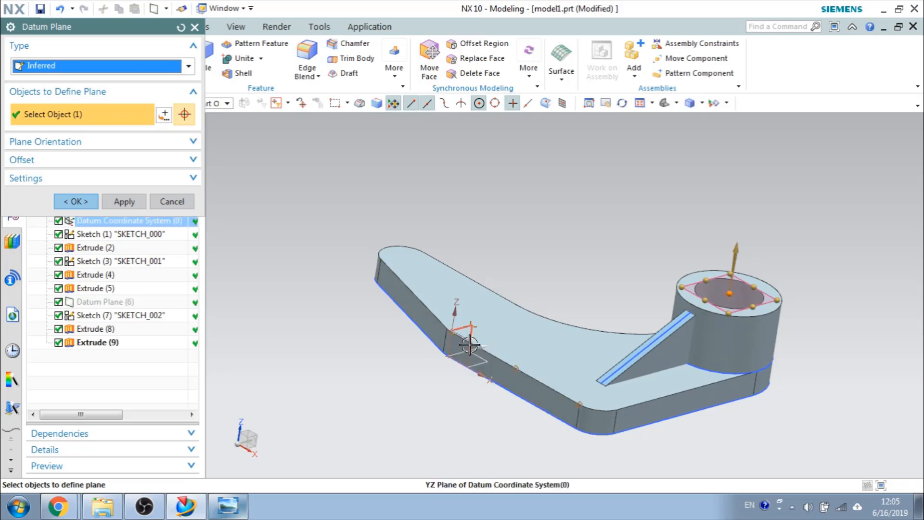
scroll(467, 347, "down", 2)
scroll(458, 349, "up", 8)
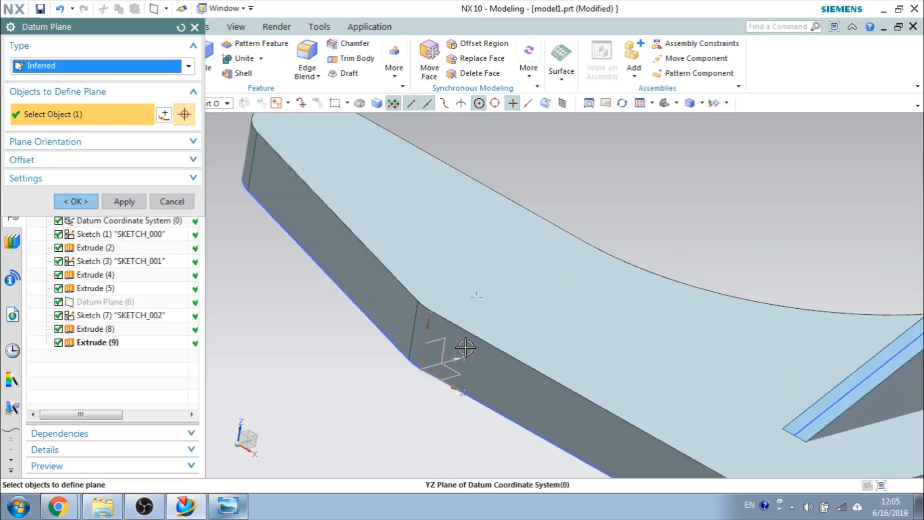
left_click(442, 360)
scroll(470, 366, "down", 5)
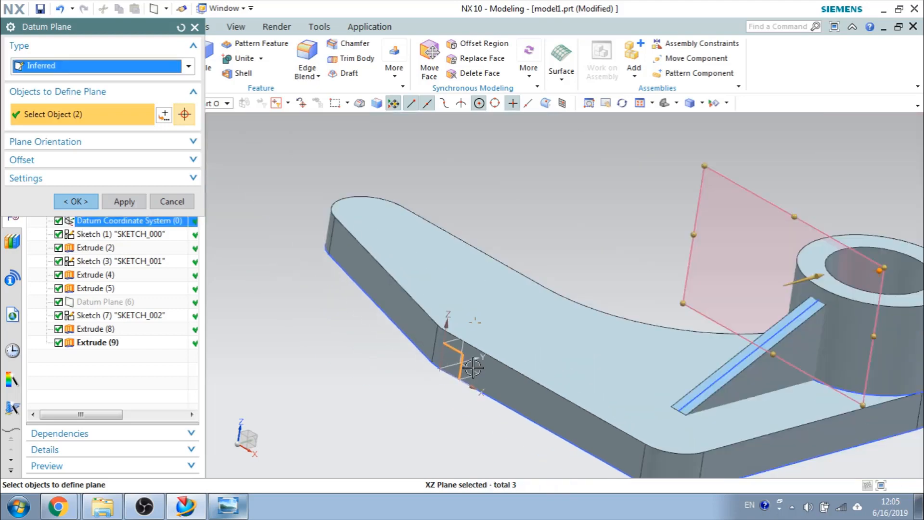
Offset the datum plane 44 mm as given in the reference drawing, reverse the offset direction and create the plane
left_click(106, 159)
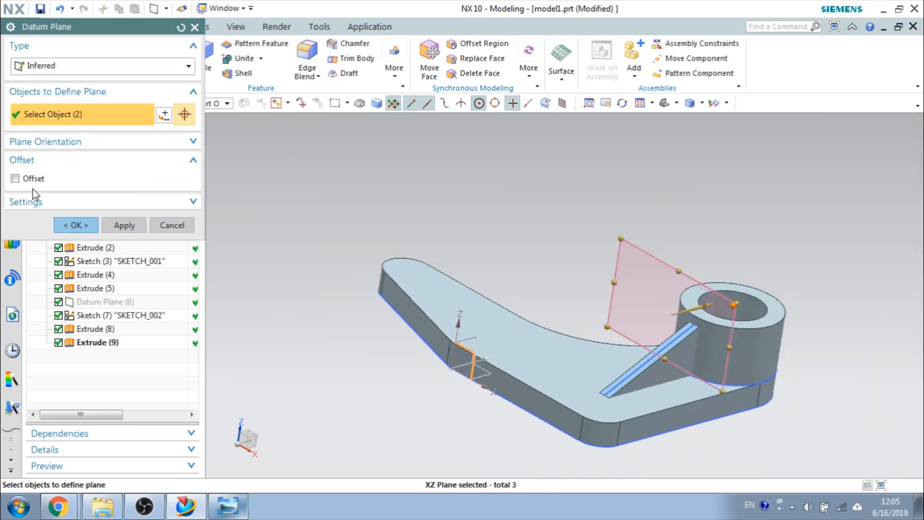
left_click(15, 178)
left_click(235, 506)
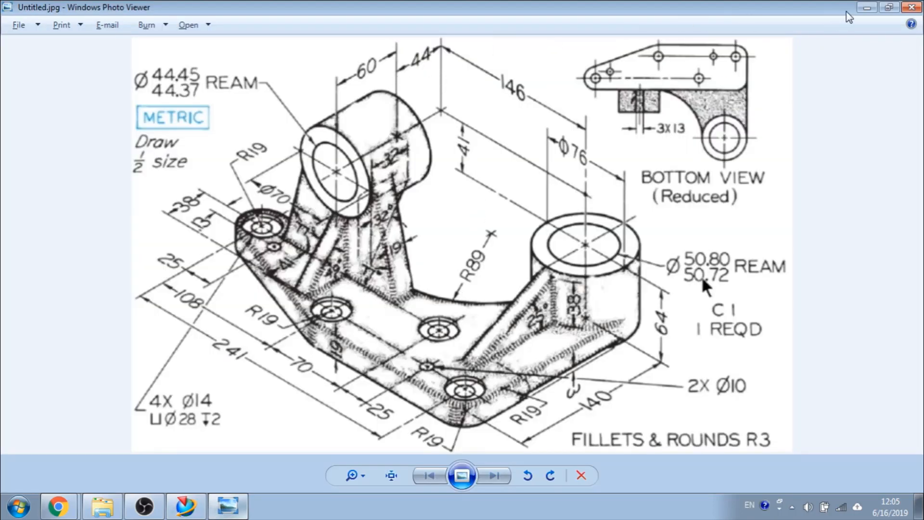
left_click(865, 8)
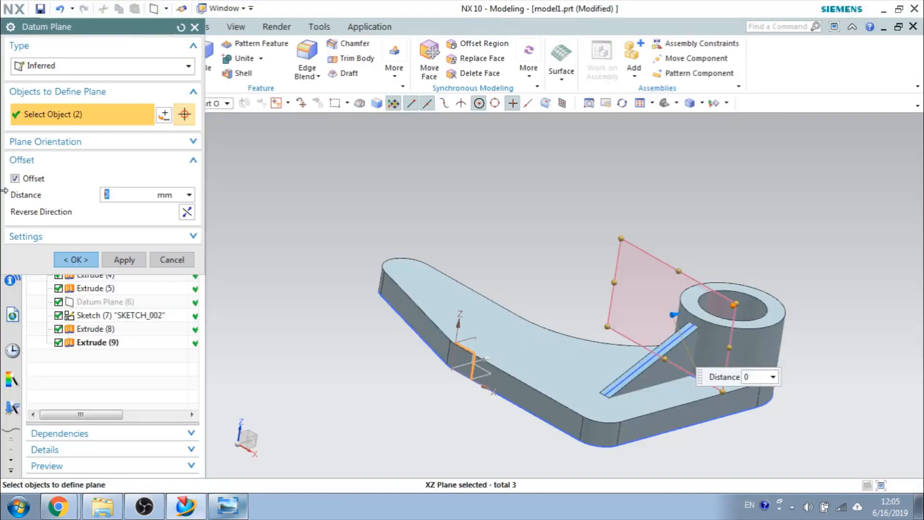
key("Return")
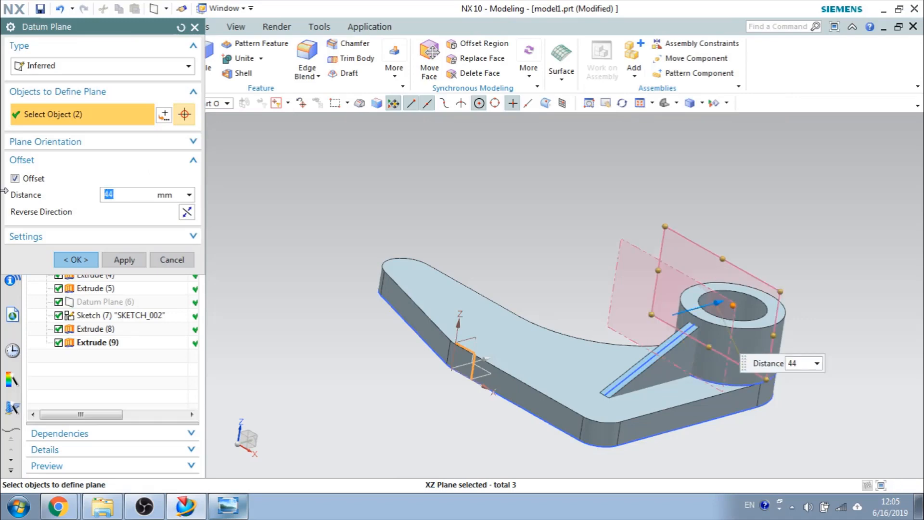
left_click(186, 212)
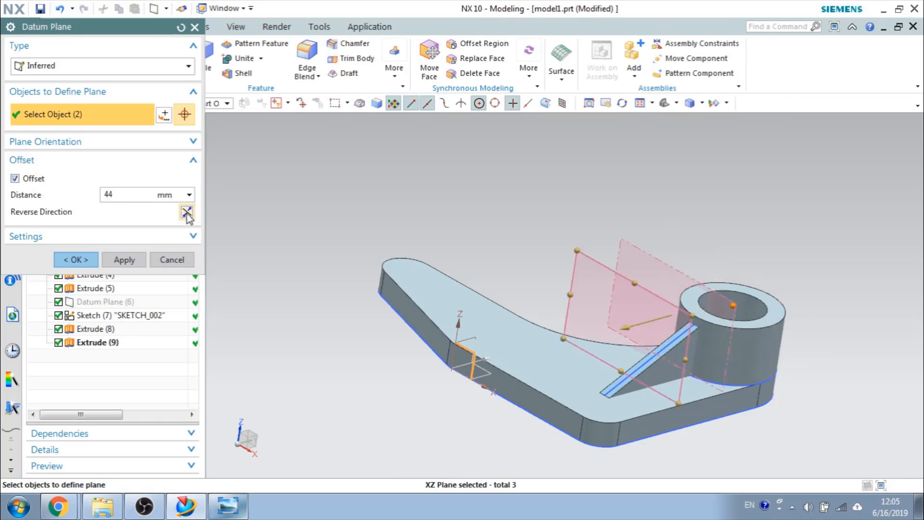
left_click(76, 260)
Start a sketch on the new offset datum plane and draw concentric circles of 76 mm and 44 mm diameter above the plate's narrow end
mouse_move(495, 305)
middle_mouse_down()
mouse_move(468, 305)
mouse_move(503, 306)
middle_mouse_up()
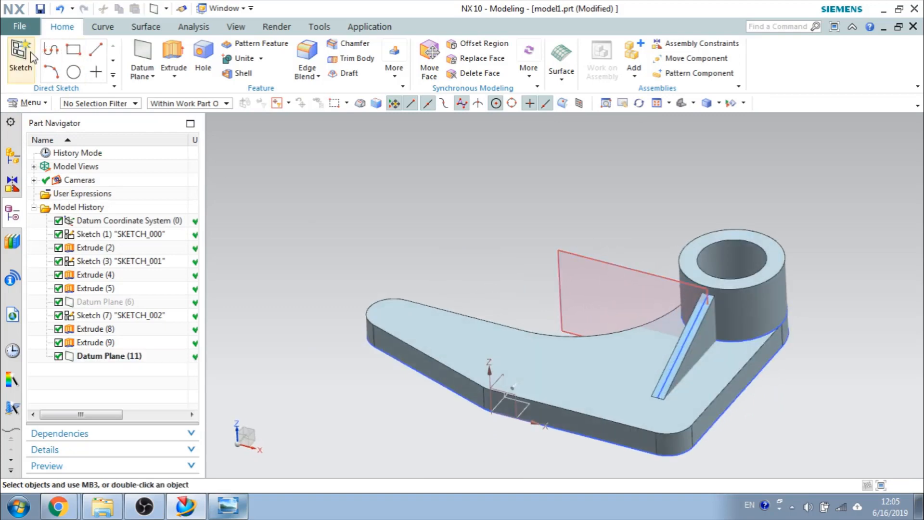
left_click(577, 260)
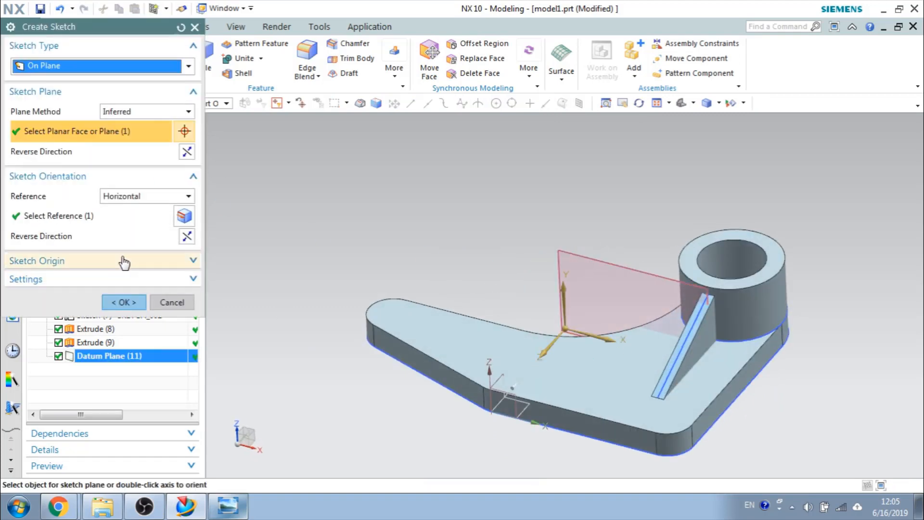
left_click(124, 302)
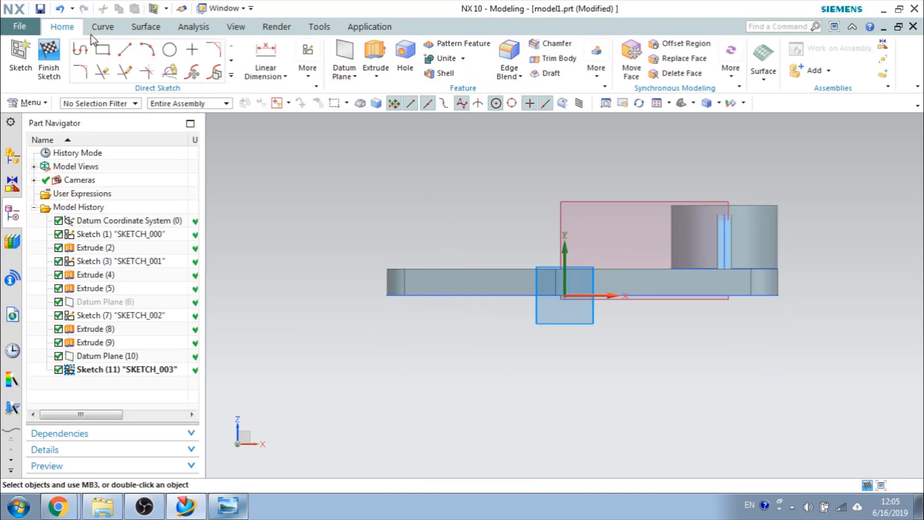
left_click(169, 50)
left_click(408, 174)
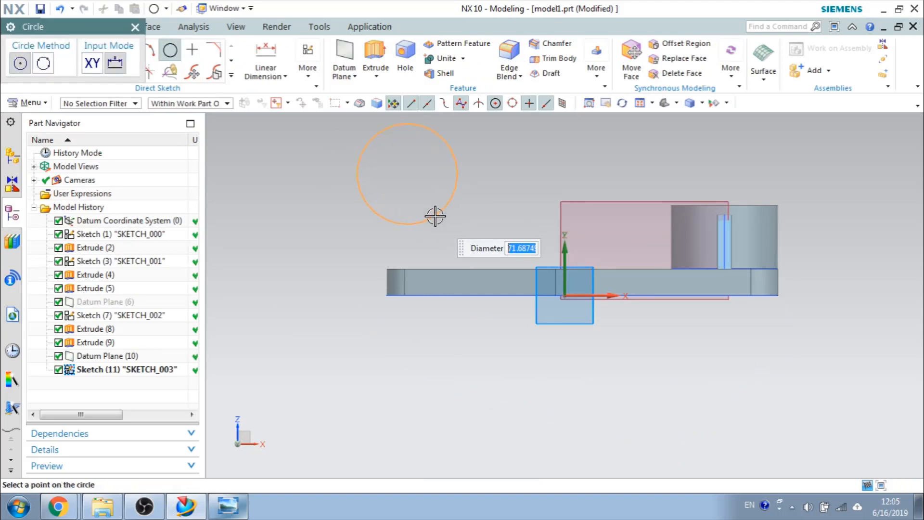
type("7")
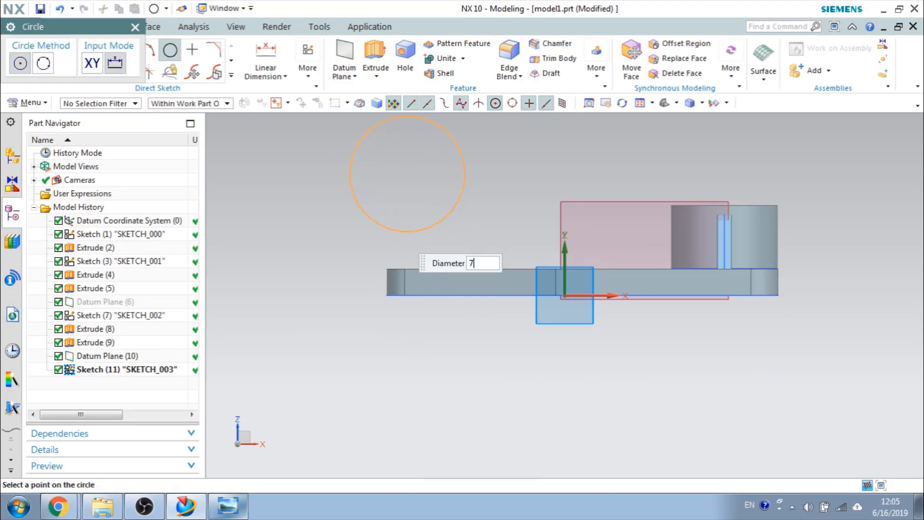
type("6")
key("Return")
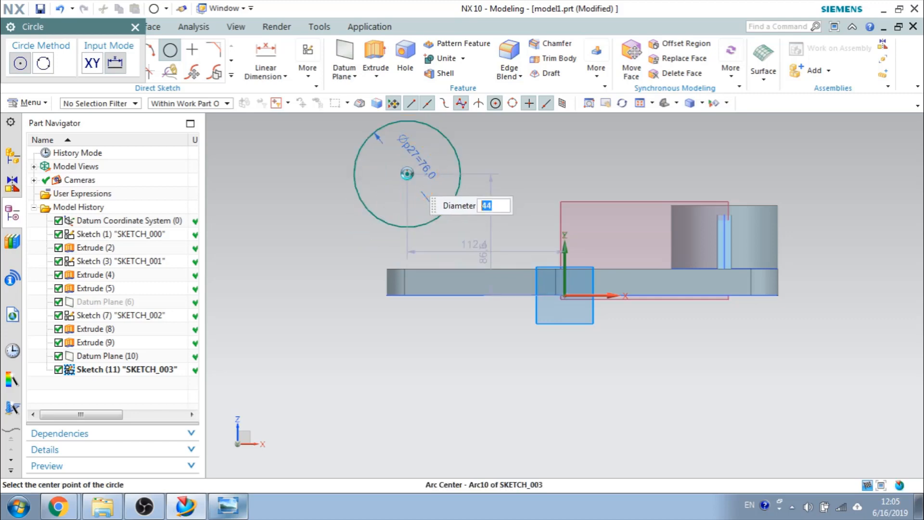
left_click(408, 173)
left_click(135, 27)
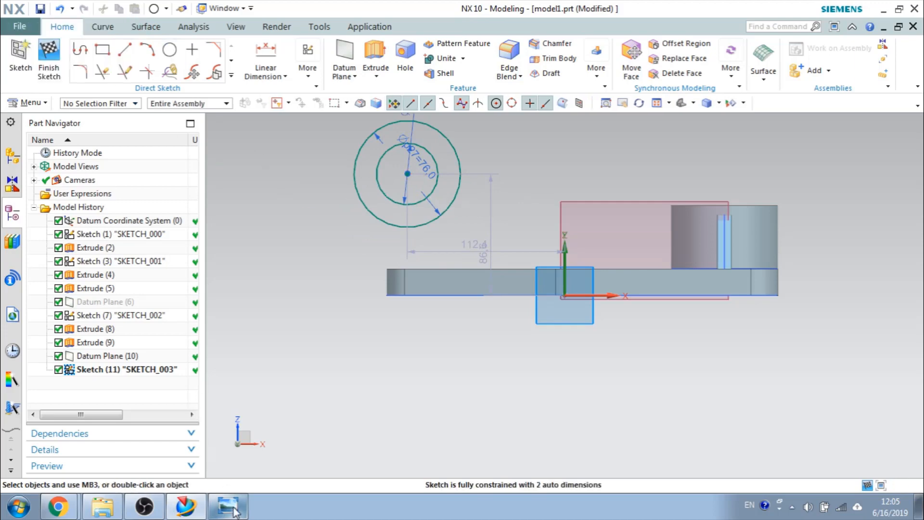
Check the boss diameters on the reference drawing and set the outer circle's diameter to 70 mm
left_click(228, 506)
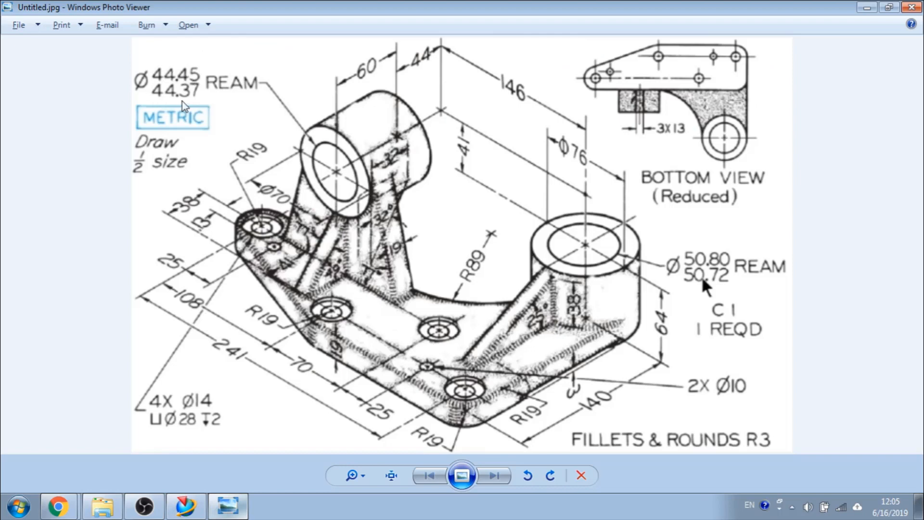
left_click(867, 8)
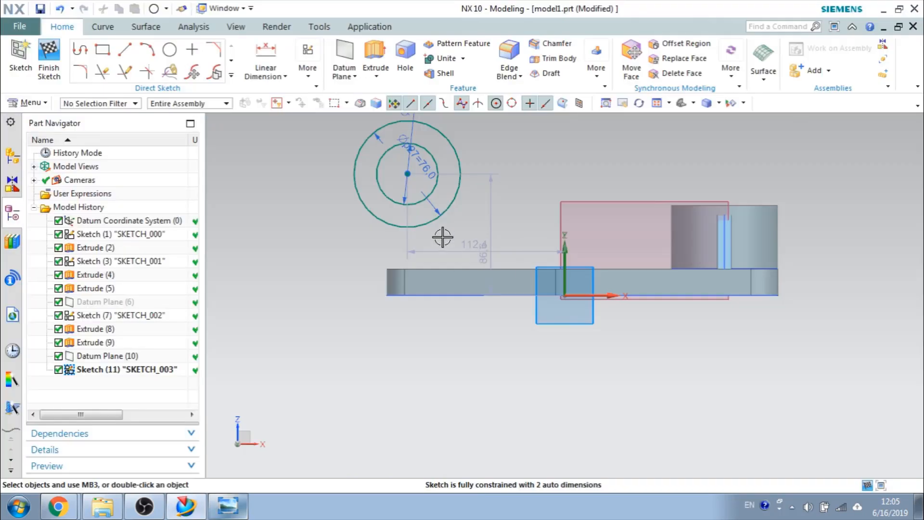
double_click(422, 188)
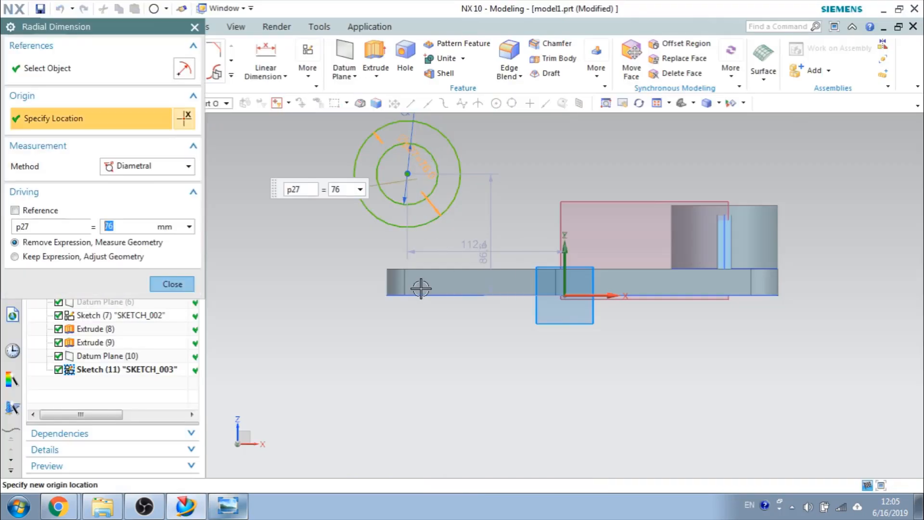
key("Return")
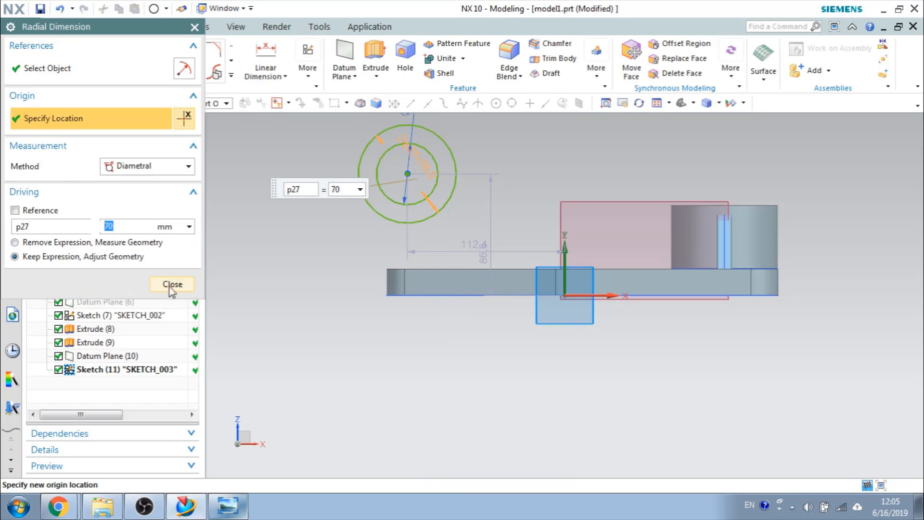
left_click(173, 284)
Look up the upper boss's position dimensions on the reference drawing and align the view with the sketch plane
middle_click_drag(483, 336, 402, 381)
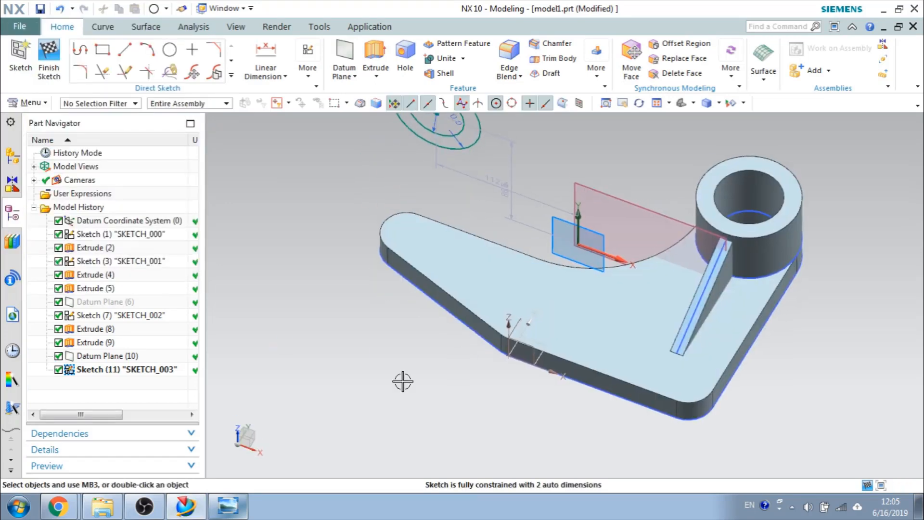
left_click(227, 505)
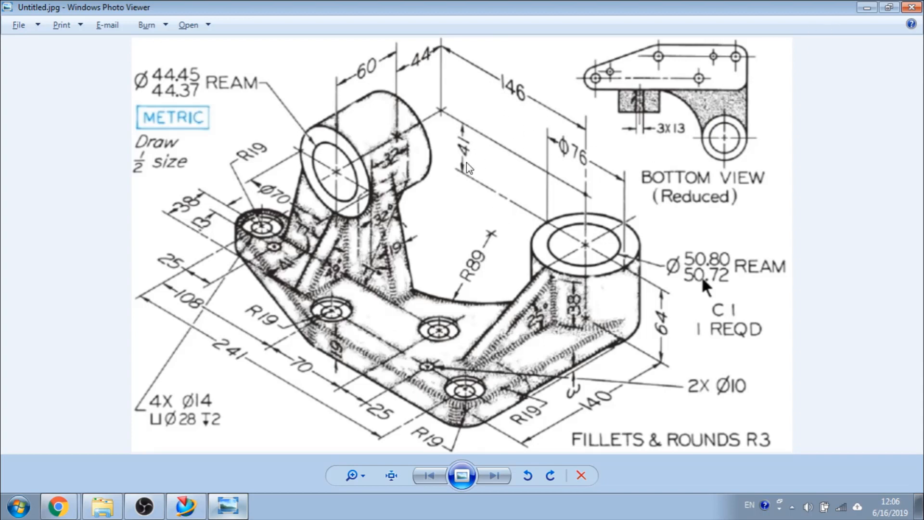
left_click(871, 7)
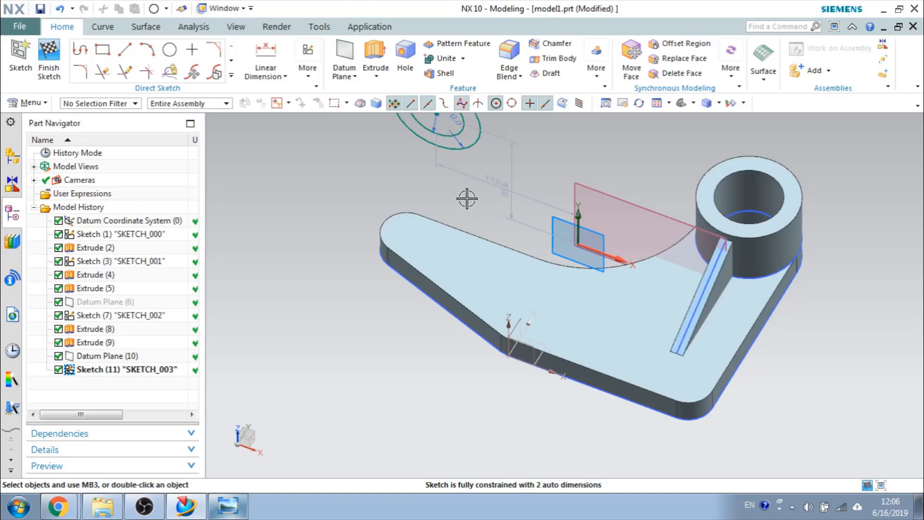
middle_click_drag(468, 197, 405, 138)
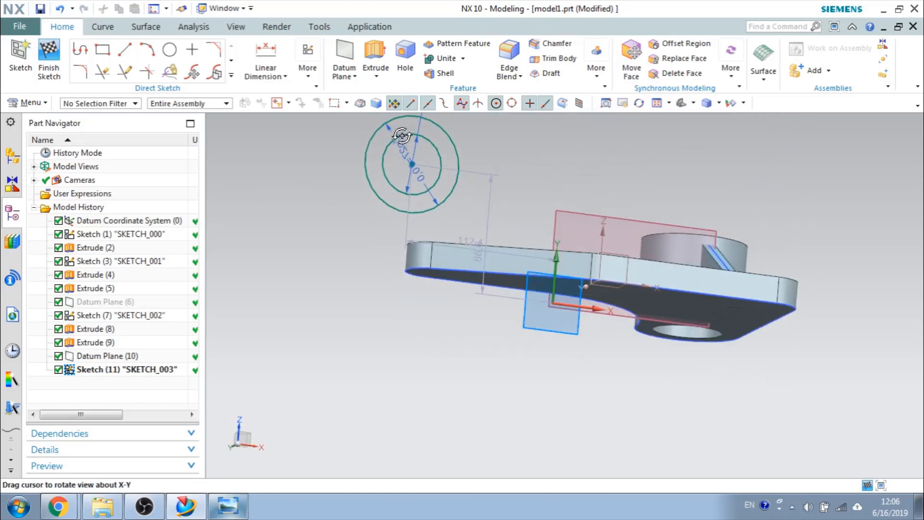
key("F8")
middle_click_drag(365, 229, 330, 269, "shift")
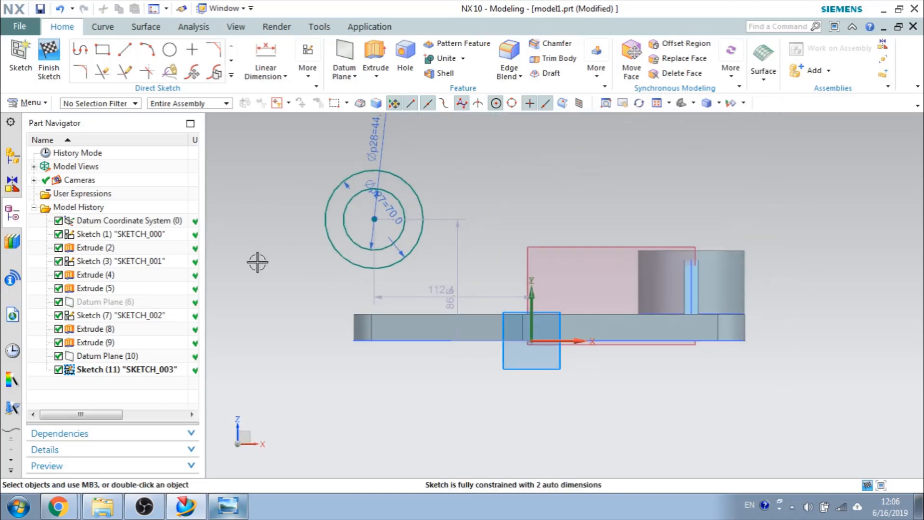
Dimension the circles' centre vertically from the top of the 76 mm boss and set the distance to 41 mm
left_click(265, 61)
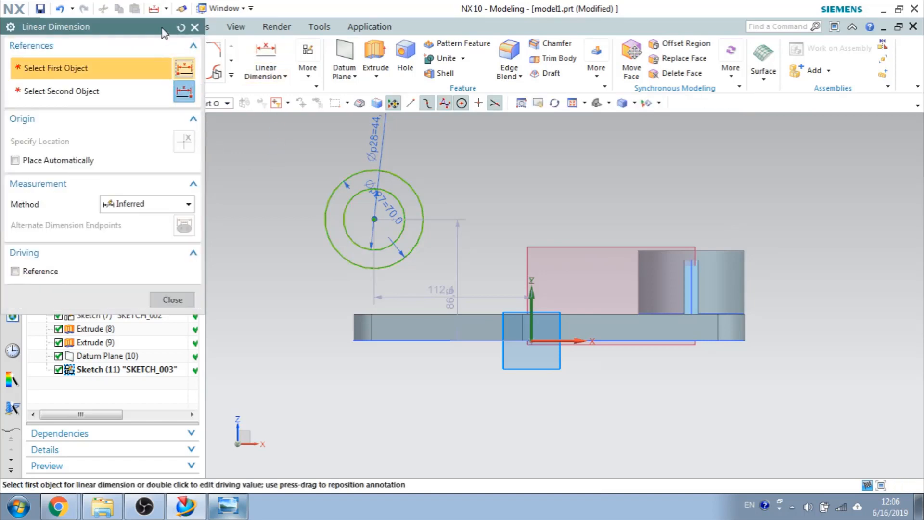
left_click(189, 103)
left_click(188, 116)
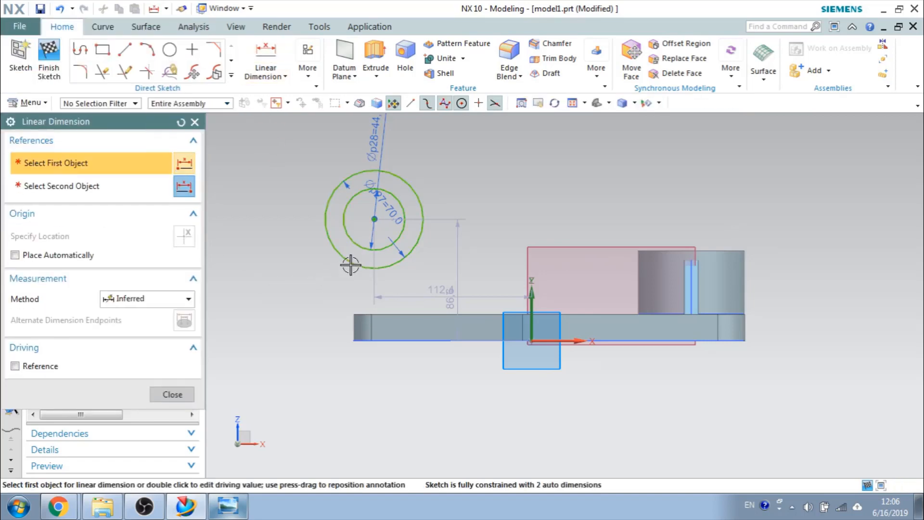
left_click(374, 220)
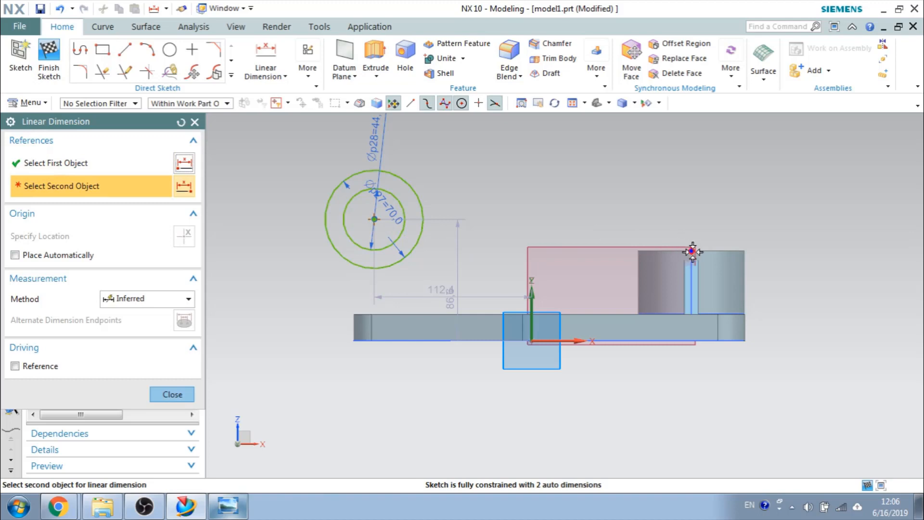
left_click(692, 250)
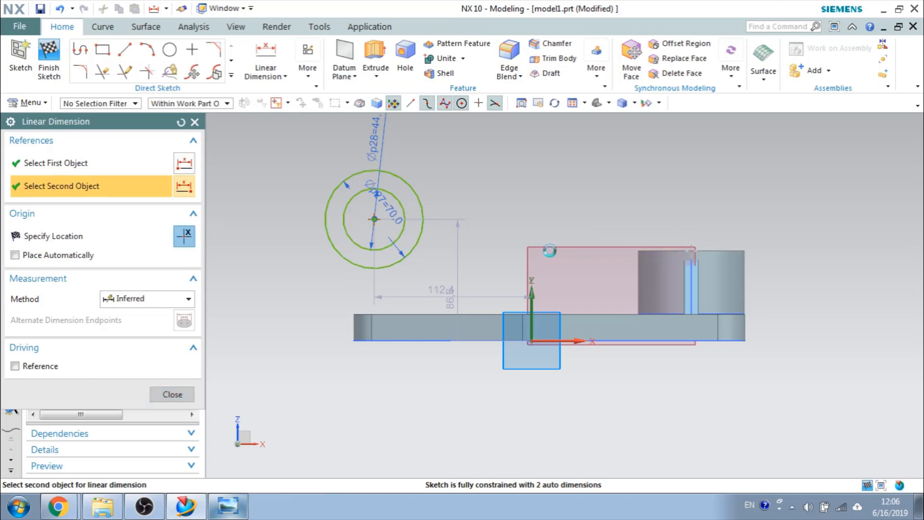
left_click(252, 306)
type("41")
key("Return")
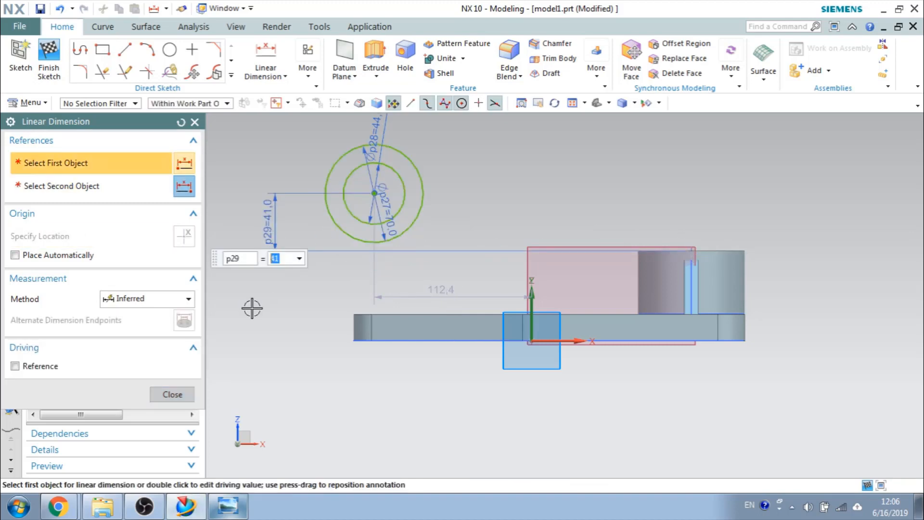
Dimension the circles' centre horizontally from the vertical boss's centre and set the distance to 146 mm
left_click(370, 193)
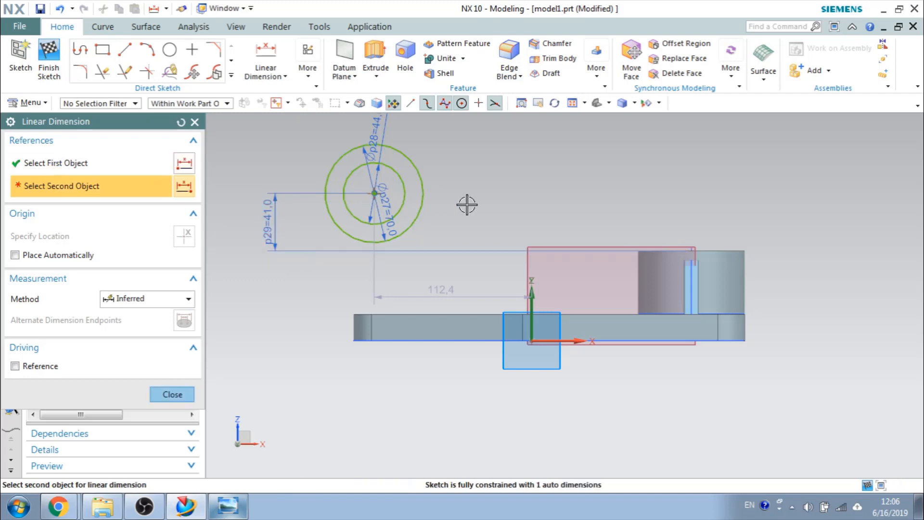
left_click(694, 250)
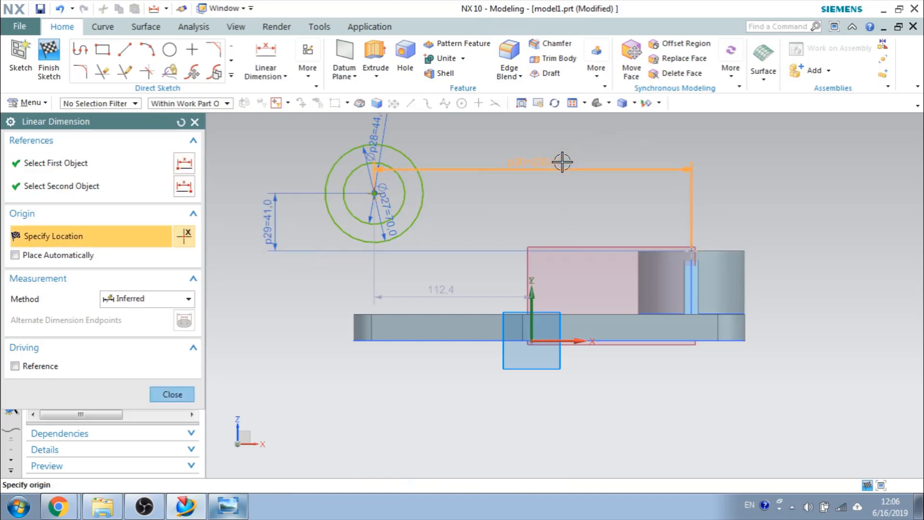
left_click(562, 162)
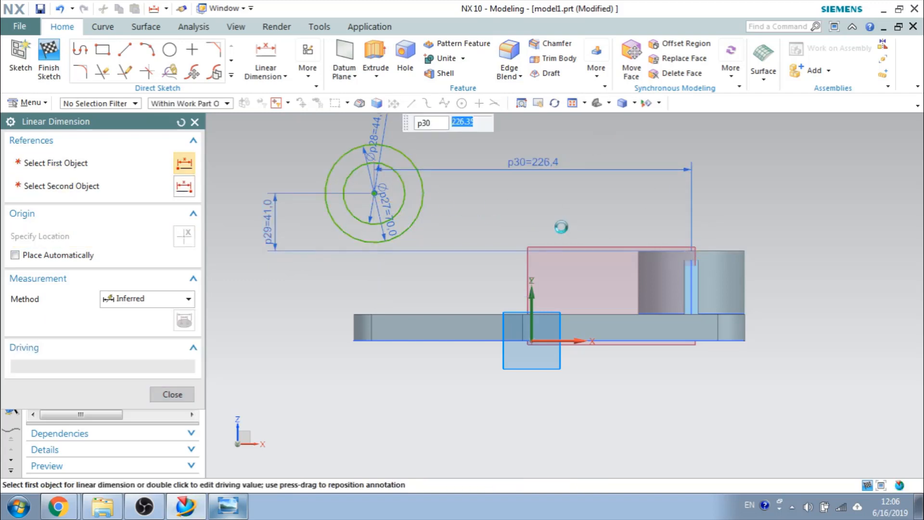
type("146")
key("Return")
key("Escape")
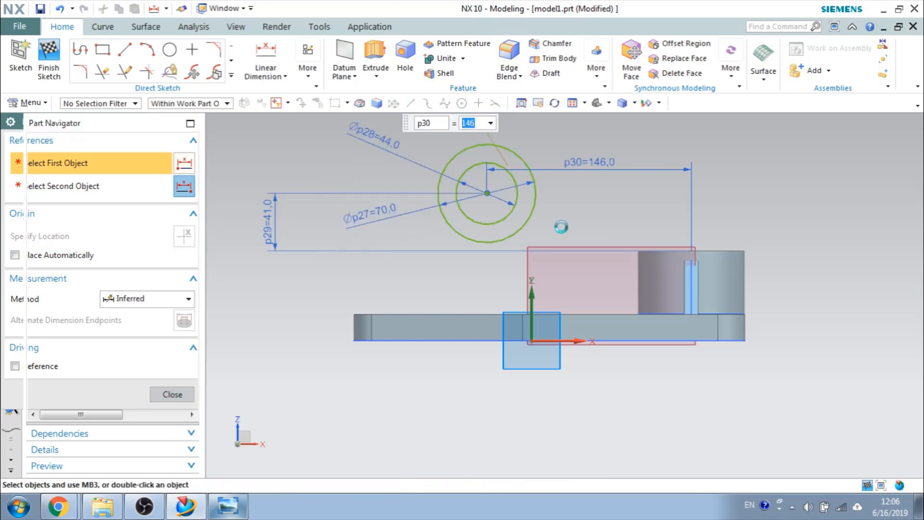
Check the upper boss's dimensions on the reference drawing and finish the sketch
left_click(227, 505)
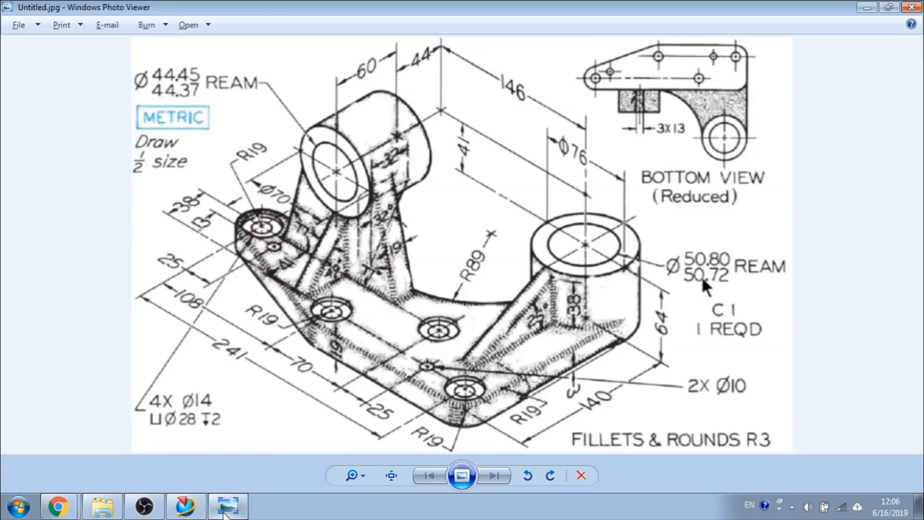
left_click(227, 506)
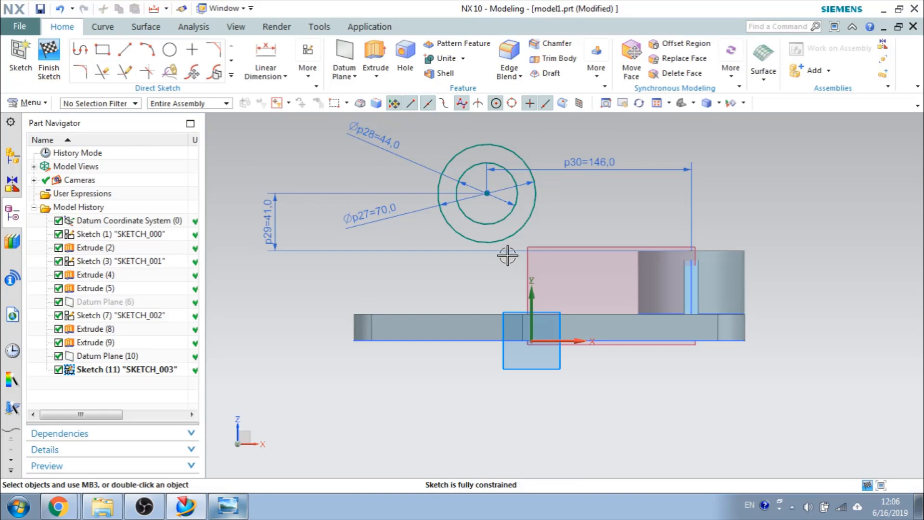
left_click(48, 57)
Extrude the 70 mm and 44 mm circles 60 mm towards the plate's front side, with Boolean set to None
middle_click_drag(433, 176, 400, 183)
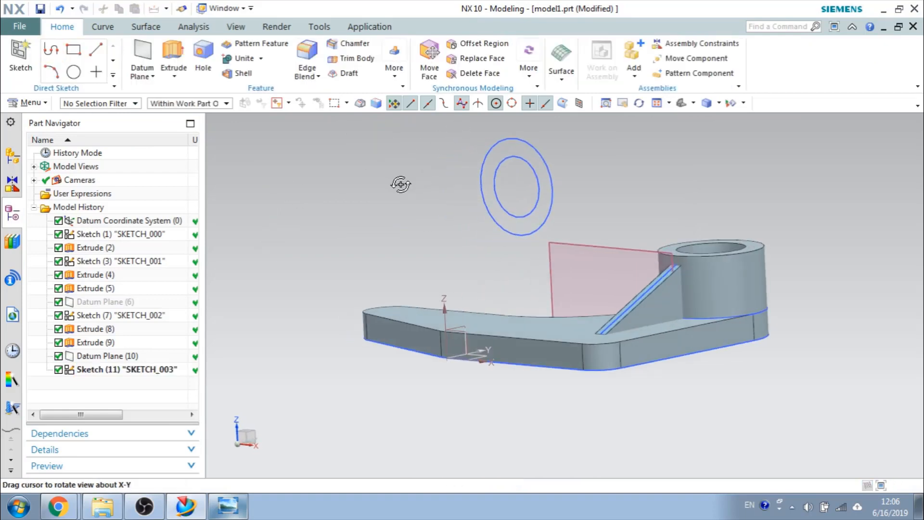
scroll(365, 254, "up", 4)
middle_click_drag(365, 254, 389, 232)
scroll(383, 229, "down", 5)
left_click(174, 50)
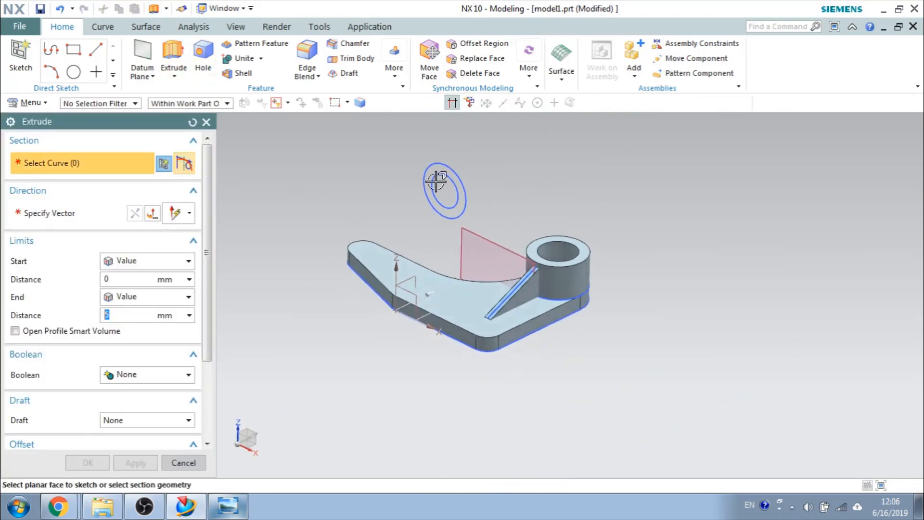
left_click(452, 180)
left_click(453, 169)
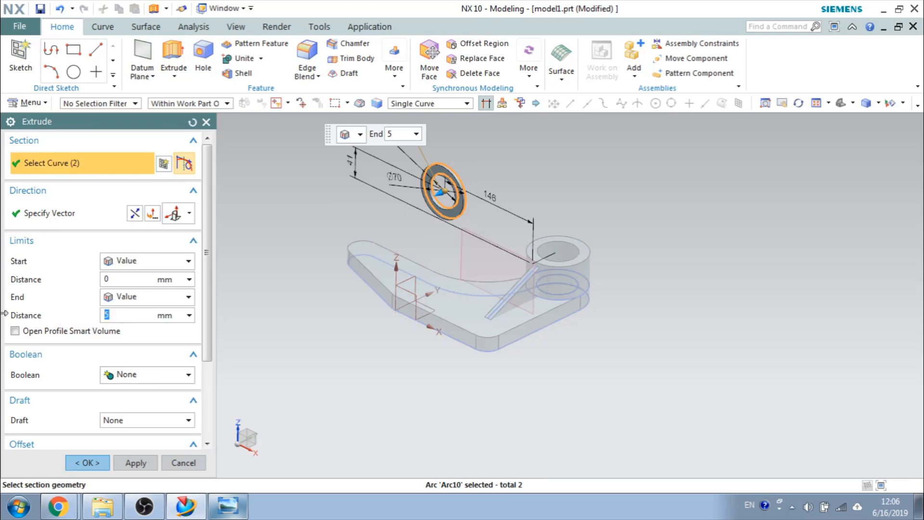
key("Return")
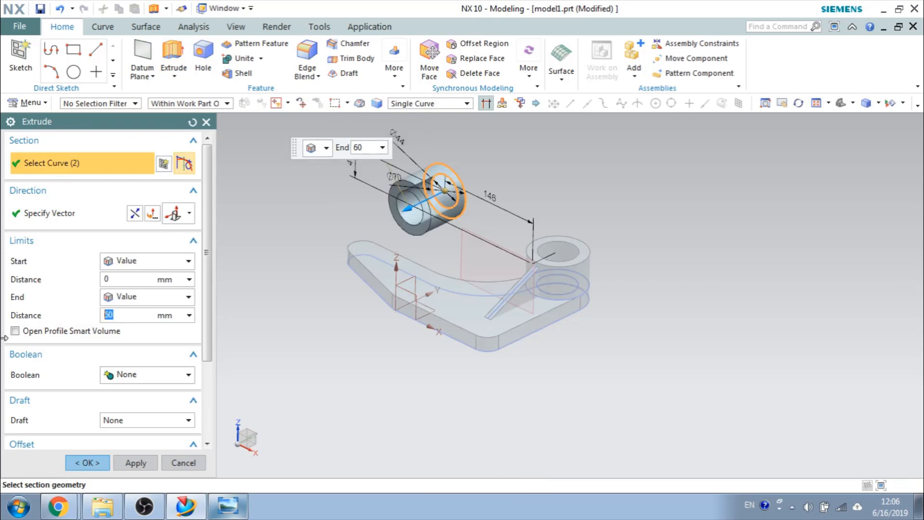
left_click(85, 462)
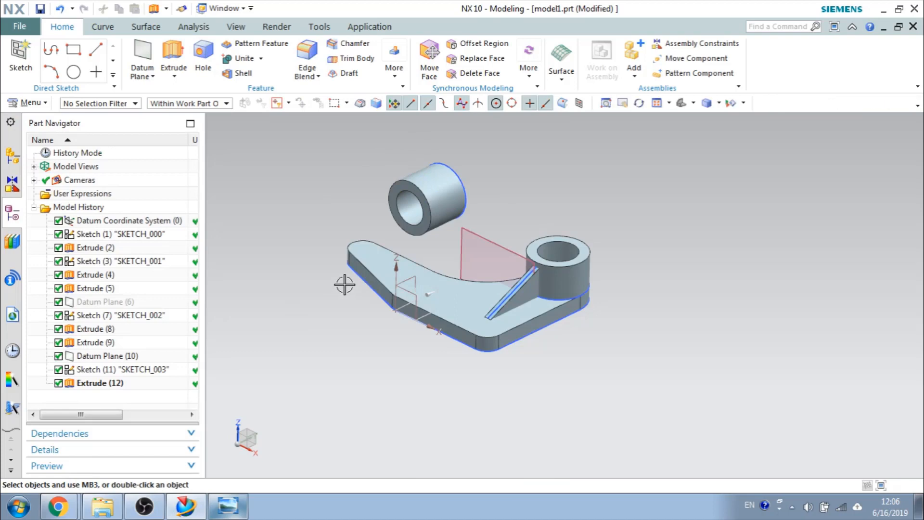
Study the upper boss's support on the reference drawing and start a sketch on the plate's rear side face beneath that boss
left_click(238, 501)
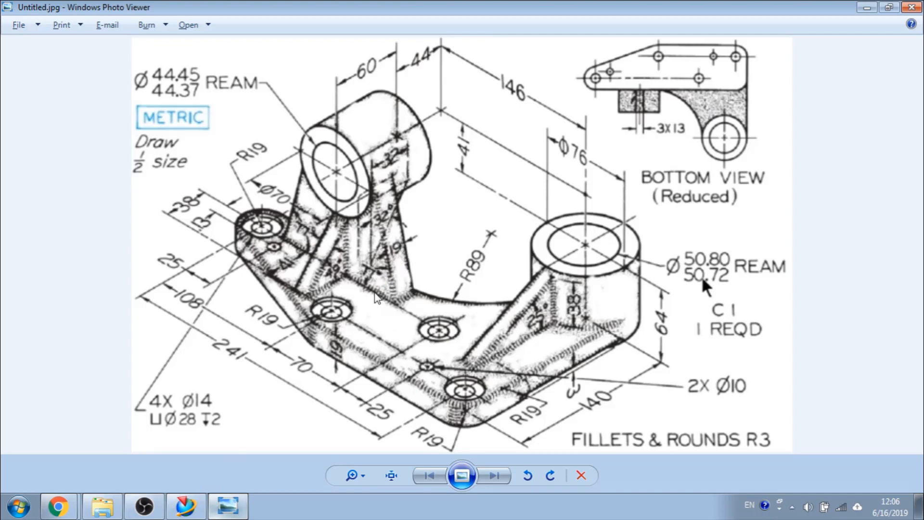
left_click(868, 8)
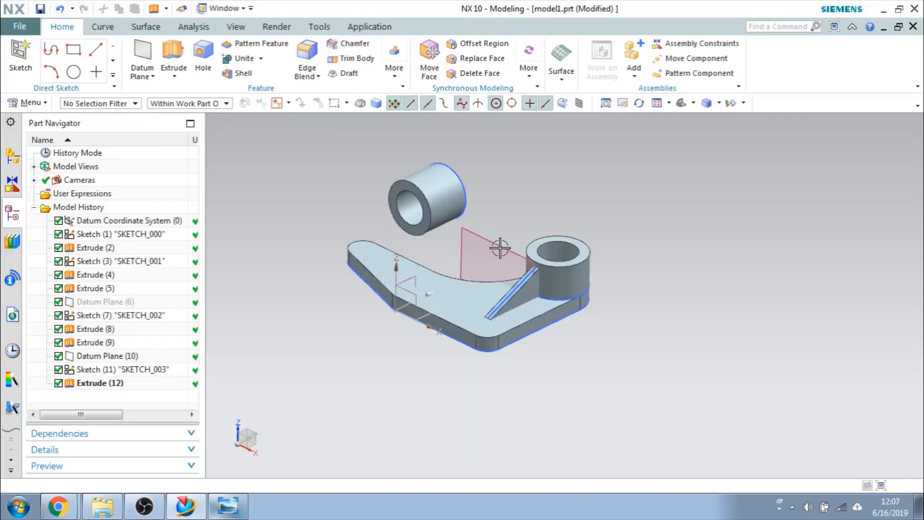
middle_click_drag(427, 256, 318, 259)
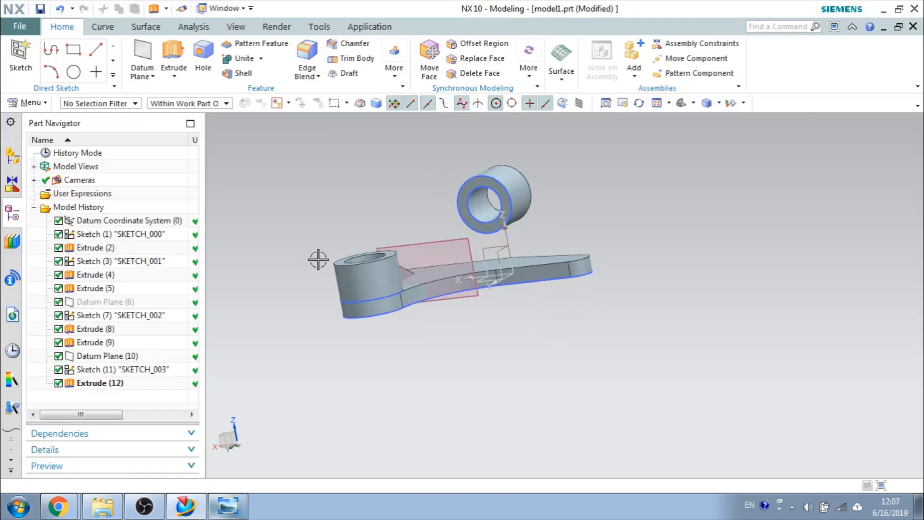
left_click(14, 54)
left_click(531, 273)
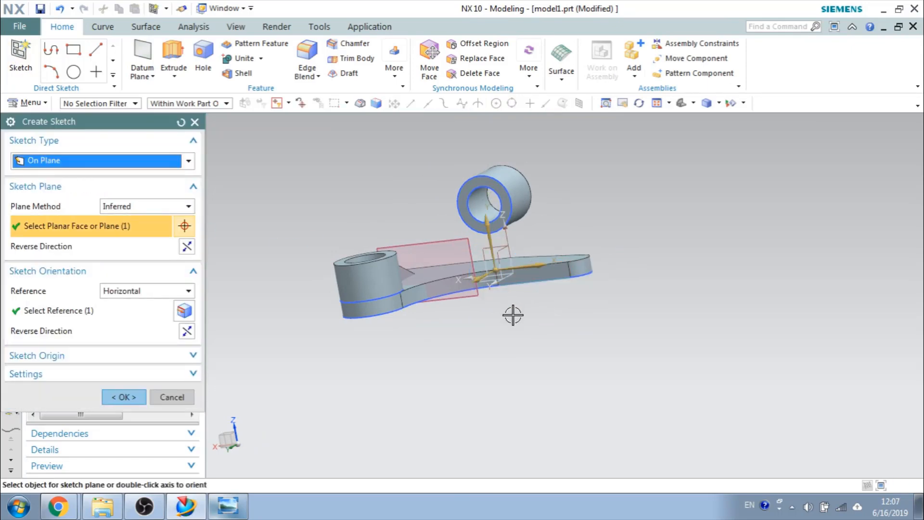
middle_click(512, 313)
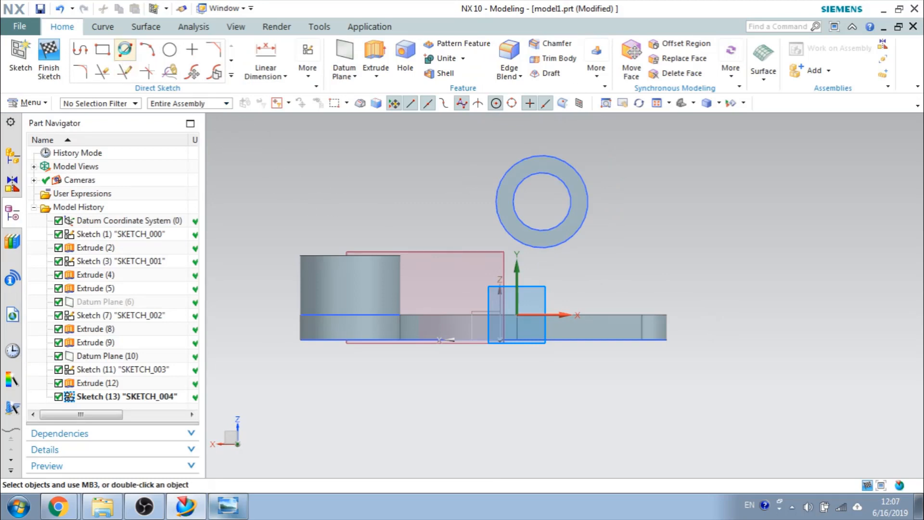
Draw two slanted lines, about 102 mm and 105 mm long, from opposite sides of the boss's outer circle to the plate's top edge
left_click(125, 49)
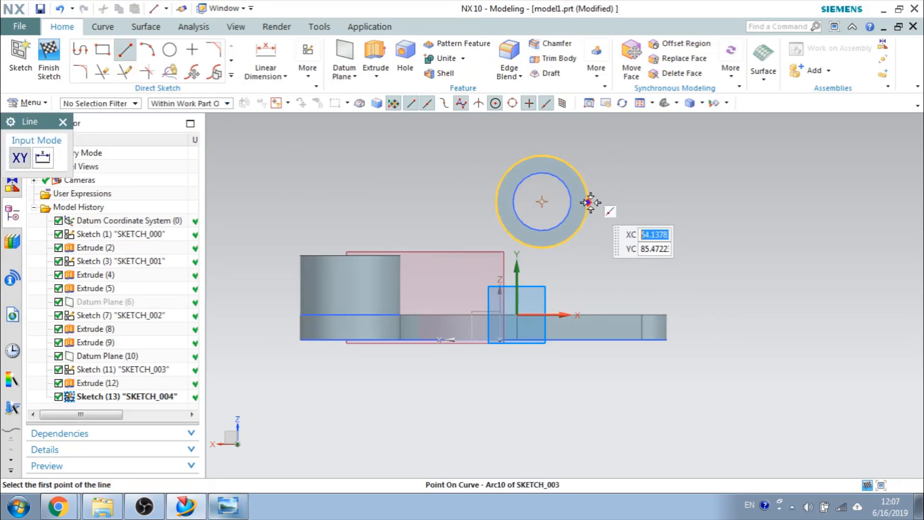
left_click(588, 202)
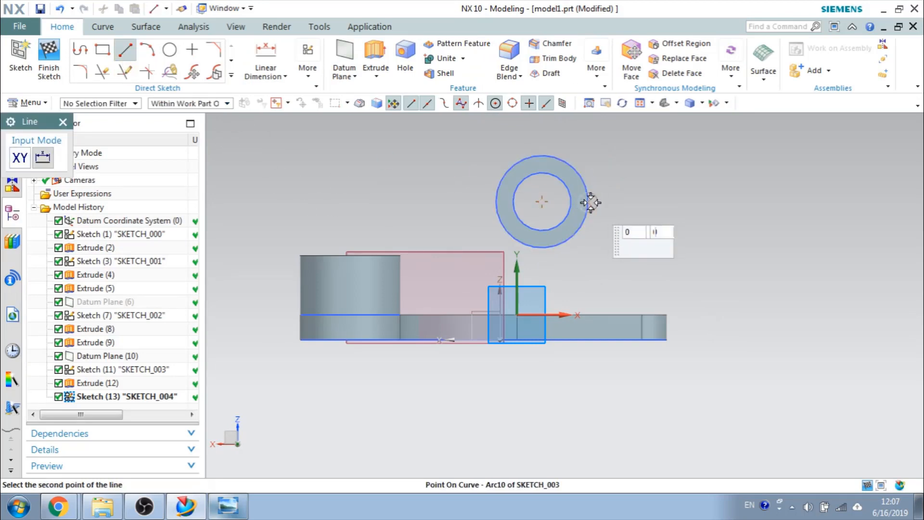
left_click(627, 315)
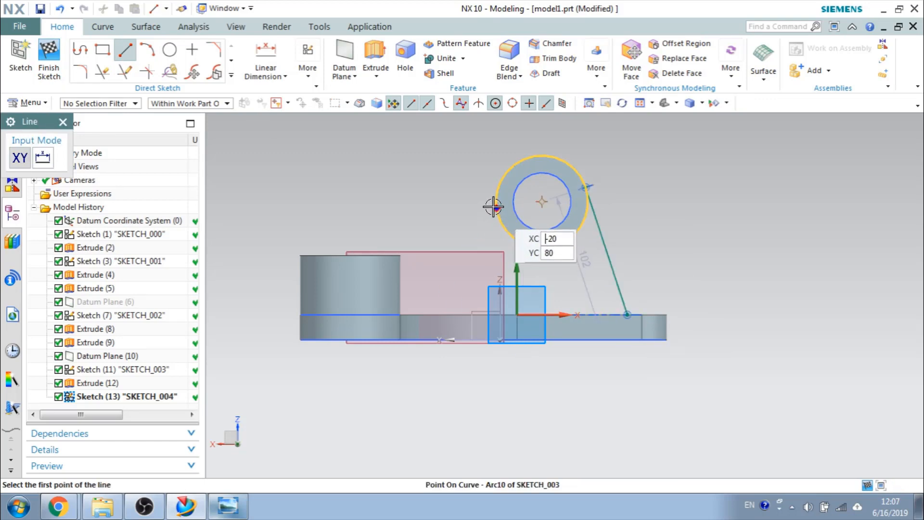
left_click(492, 206)
left_click(450, 314)
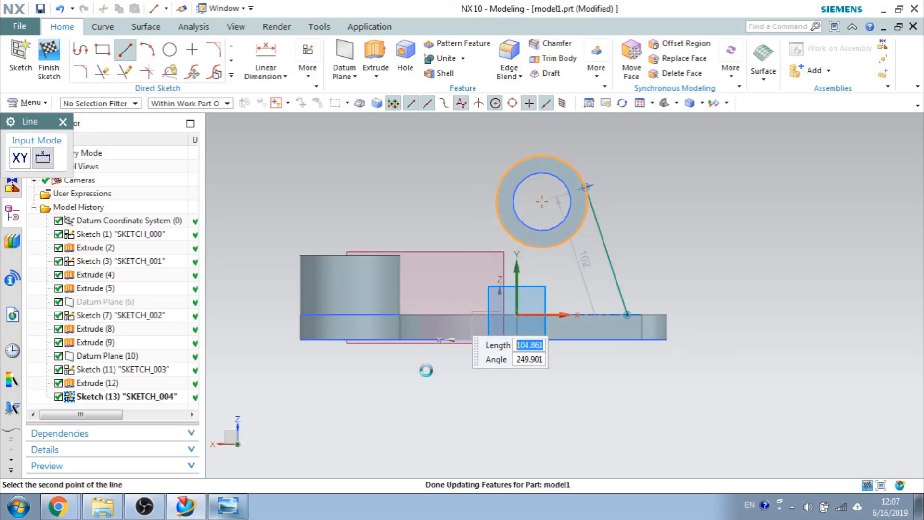
key("Escape")
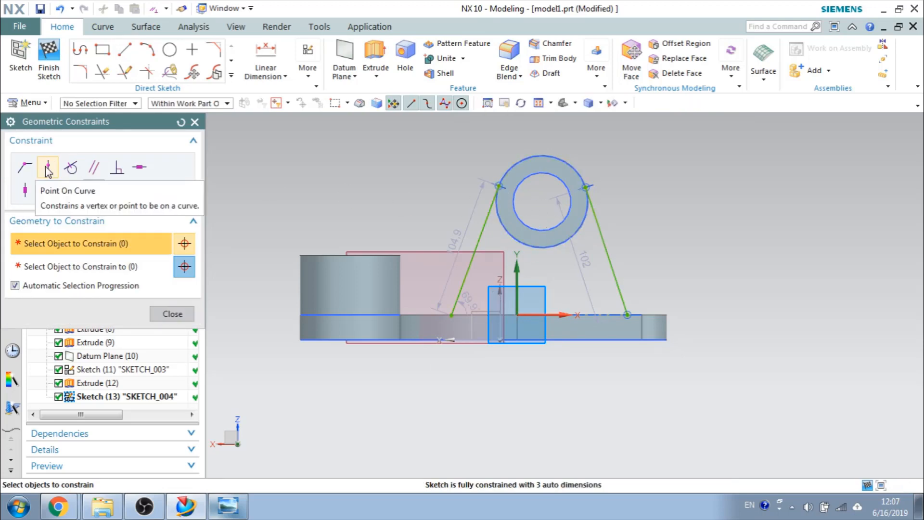
key("Escape")
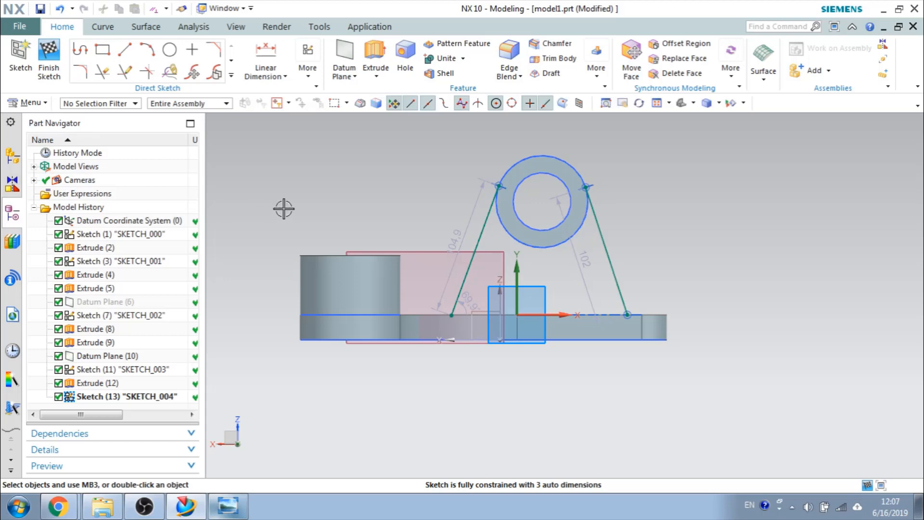
Add a 70 mm horizontal dimension between the upper endpoints of the two support lines
key("d")
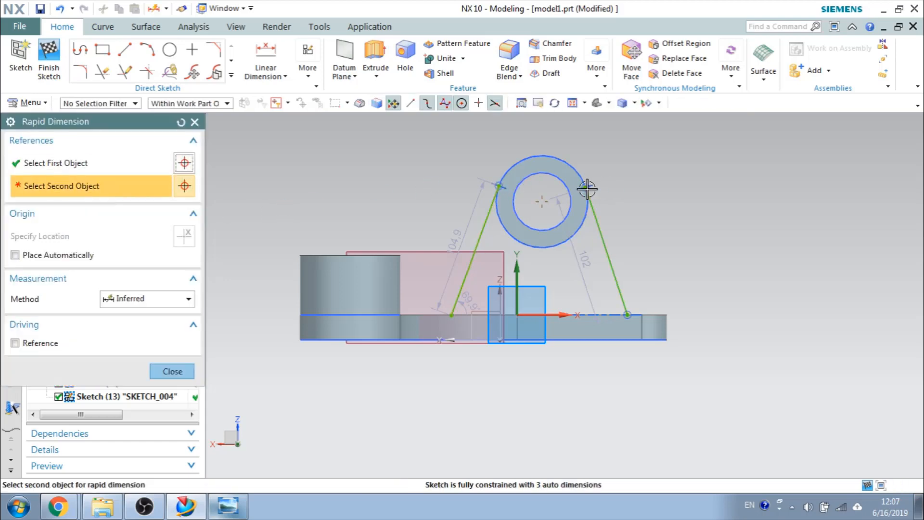
left_click(586, 186)
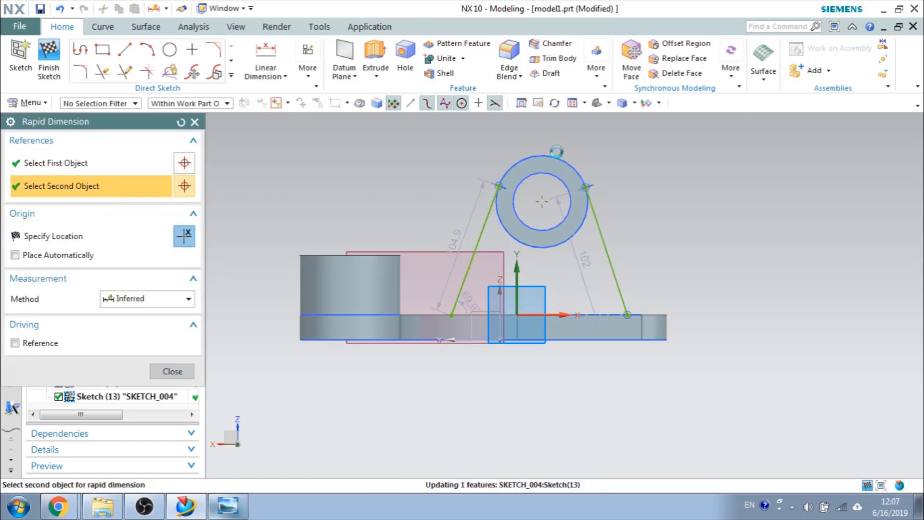
left_click(565, 201)
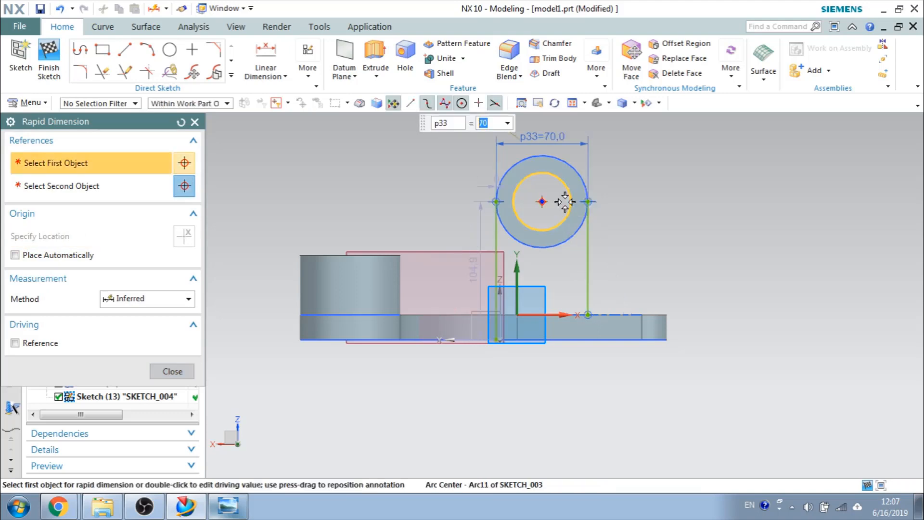
key("Escape")
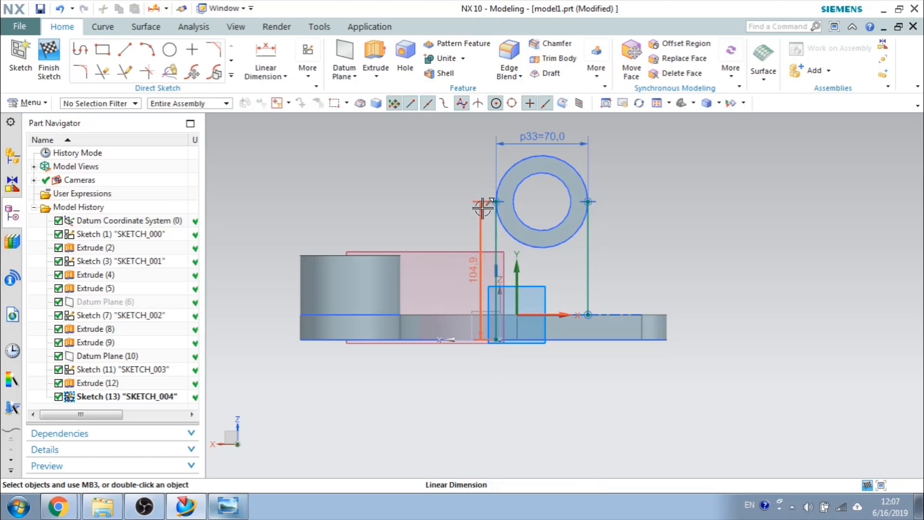
Try to adjust the lower endpoints of the support lines and delete both lines from the sketch
left_click(497, 270)
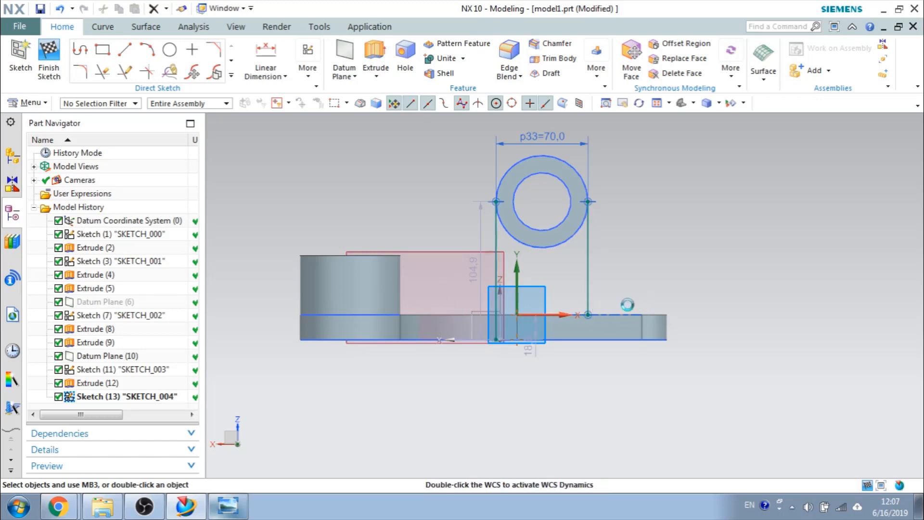
left_click_drag(589, 312, 587, 314)
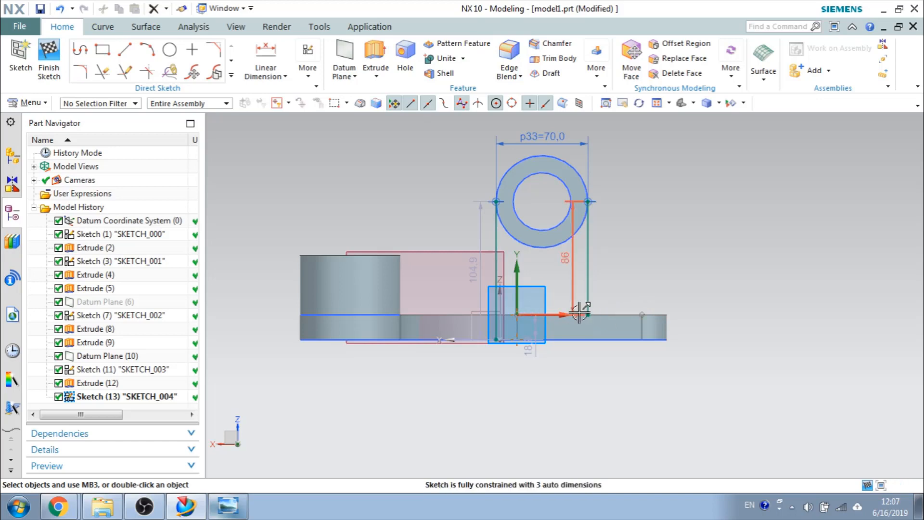
left_click(588, 243)
key("Delete")
left_click(497, 236)
key("Delete")
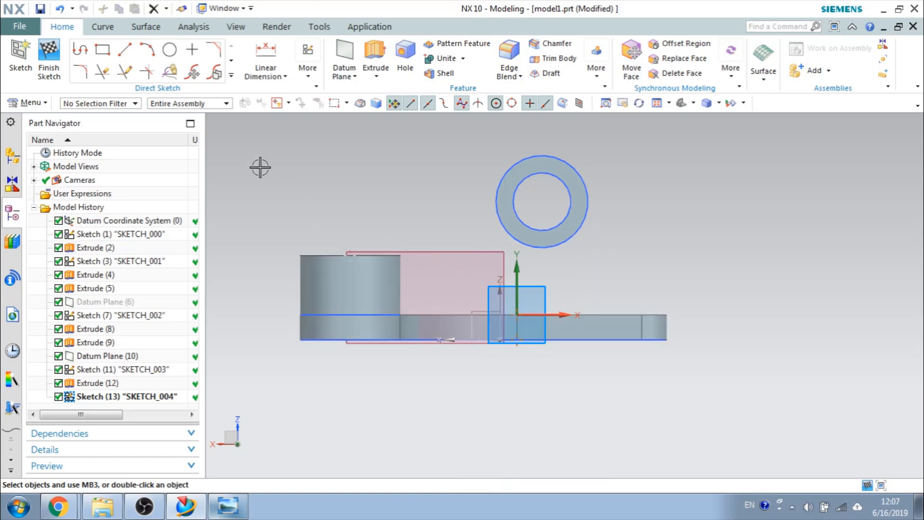
Draw two slanted lines, about 107 mm and 105 mm long, from opposite sides of the boss's outer circle down to the plate's top edge
left_click(125, 50)
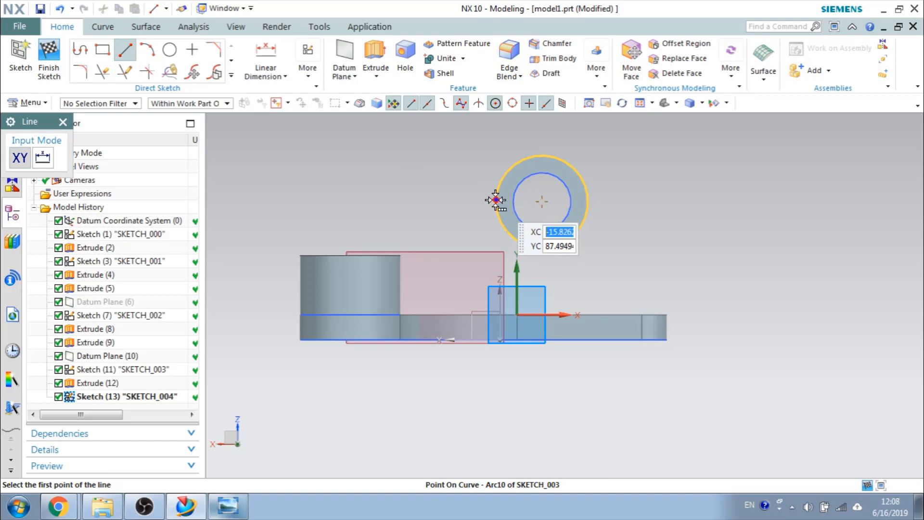
left_click(496, 200)
left_click(543, 207)
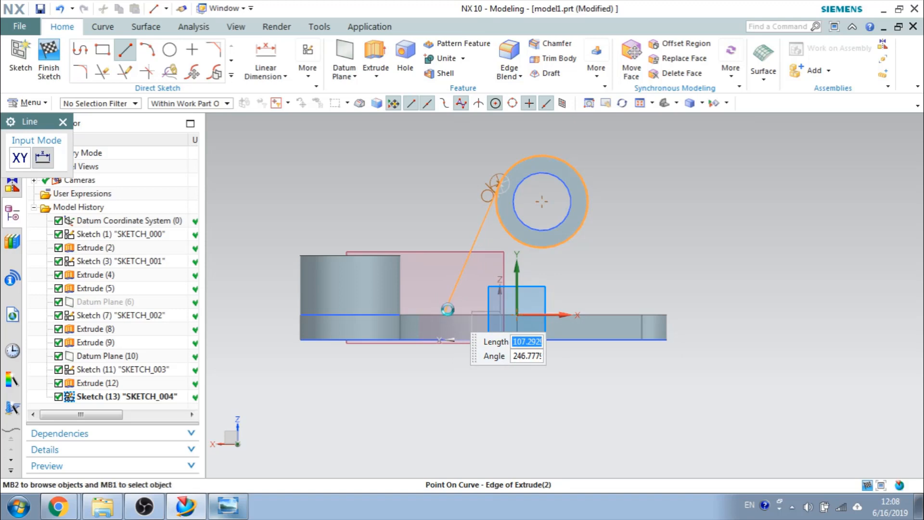
left_click(444, 314)
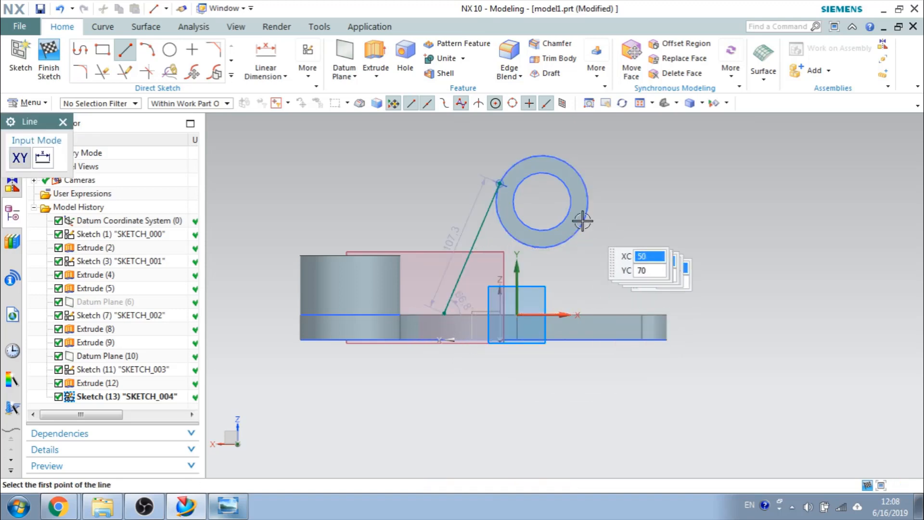
left_click(592, 200)
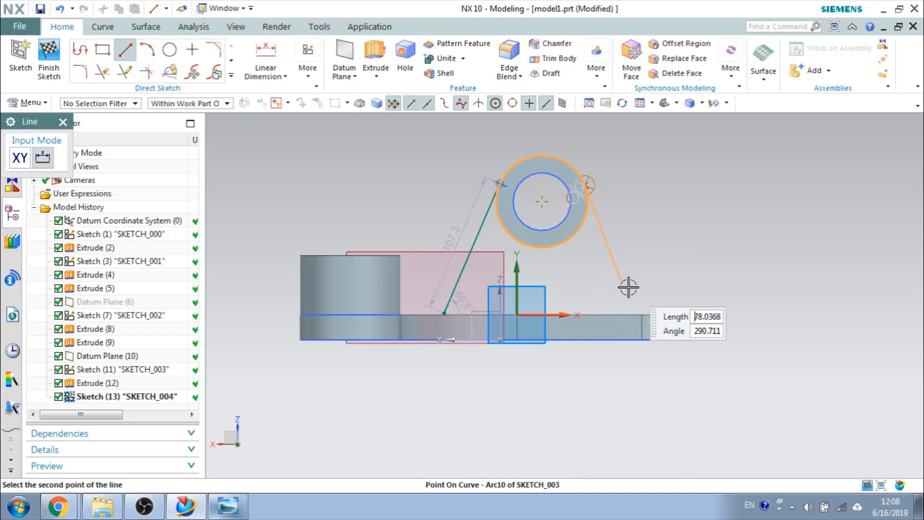
left_click(634, 315)
key("Escape")
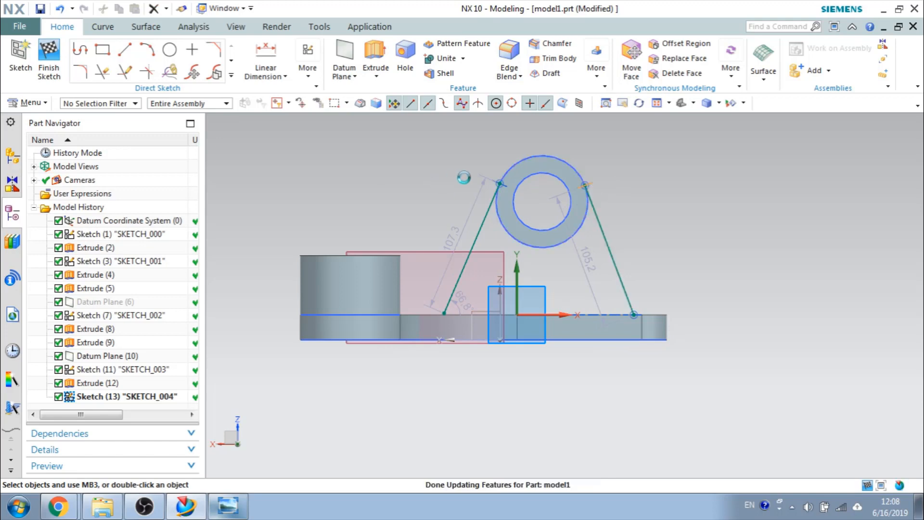
Delete the tangent constraints between the two support lines and the boss's outer circle at their upper endpoints
right_click(491, 181)
left_click(500, 190)
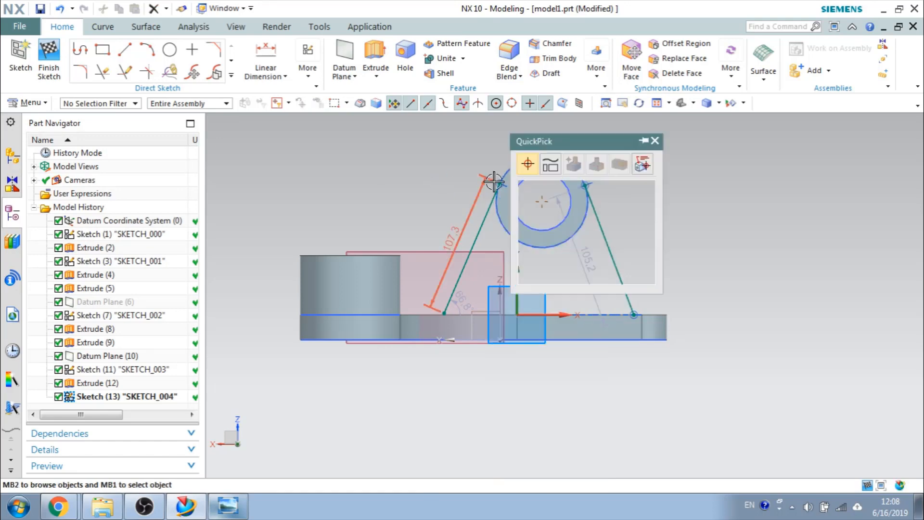
left_click(551, 200)
key("Delete")
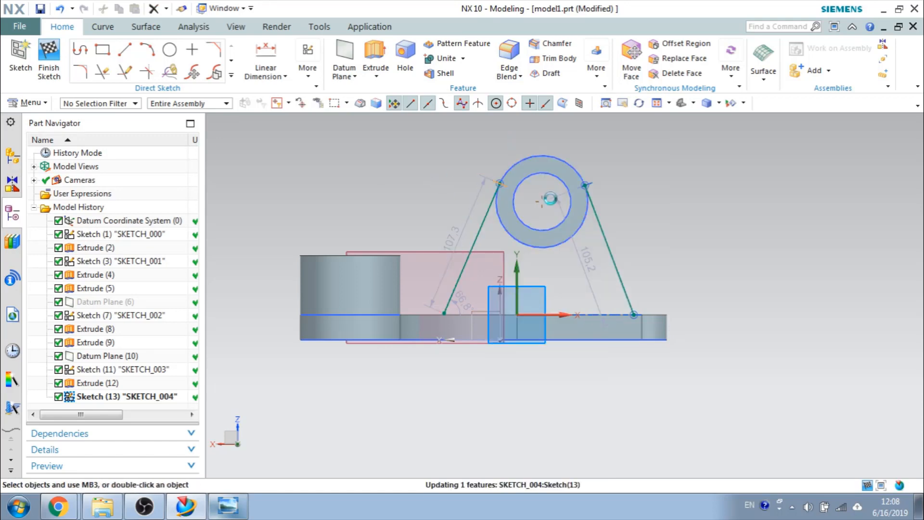
left_click(592, 179)
key("Delete")
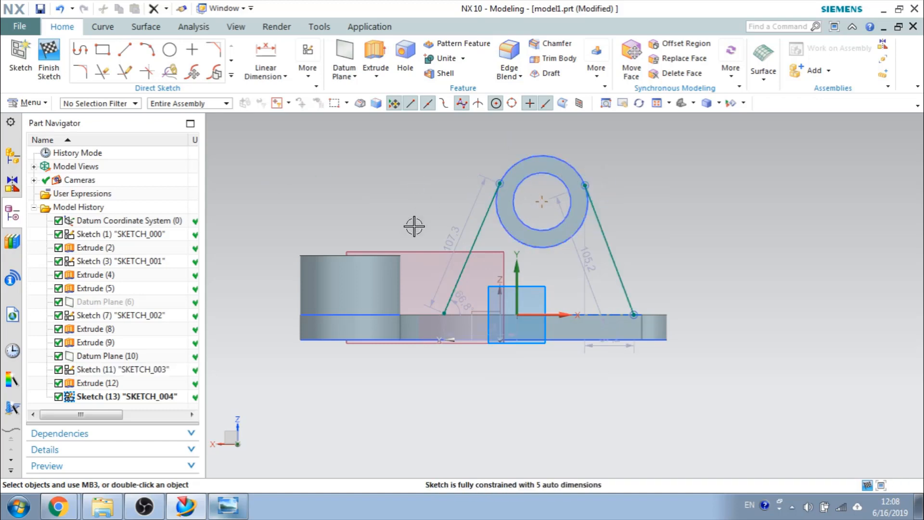
Dimension the horizontal distance between the upper endpoints of the two support lines as 70 mm
key("c")
key("d")
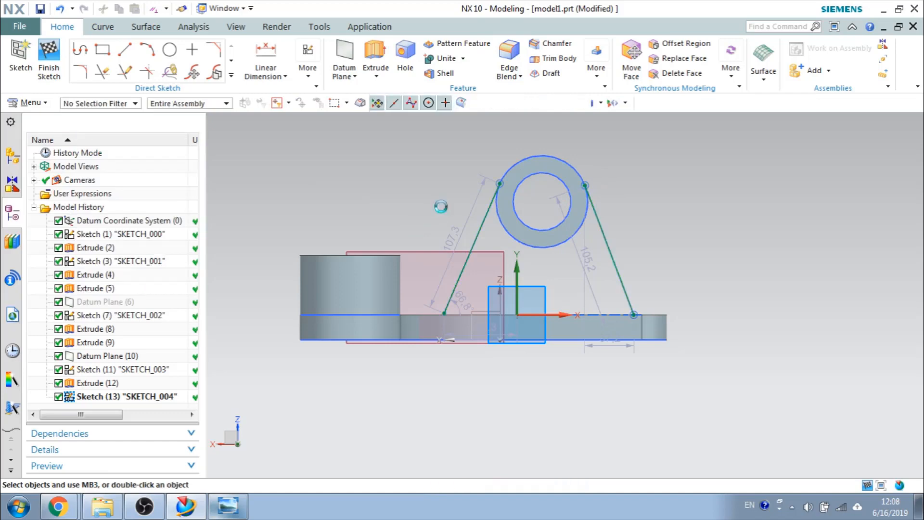
left_click(500, 184)
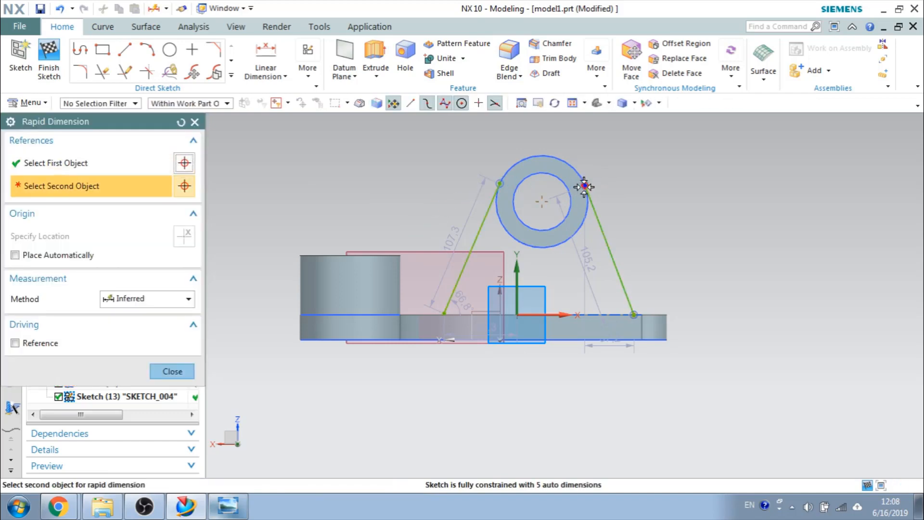
left_click(585, 186)
left_click(554, 139)
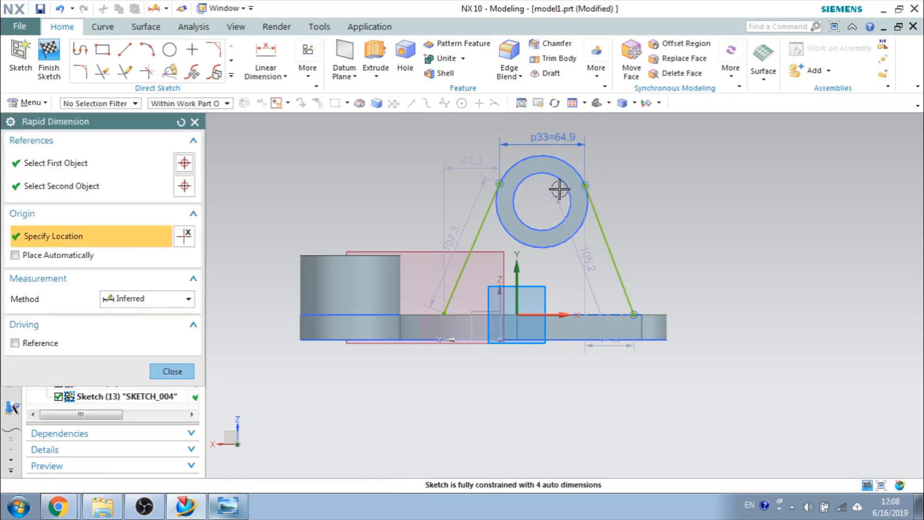
type("70")
key("Return")
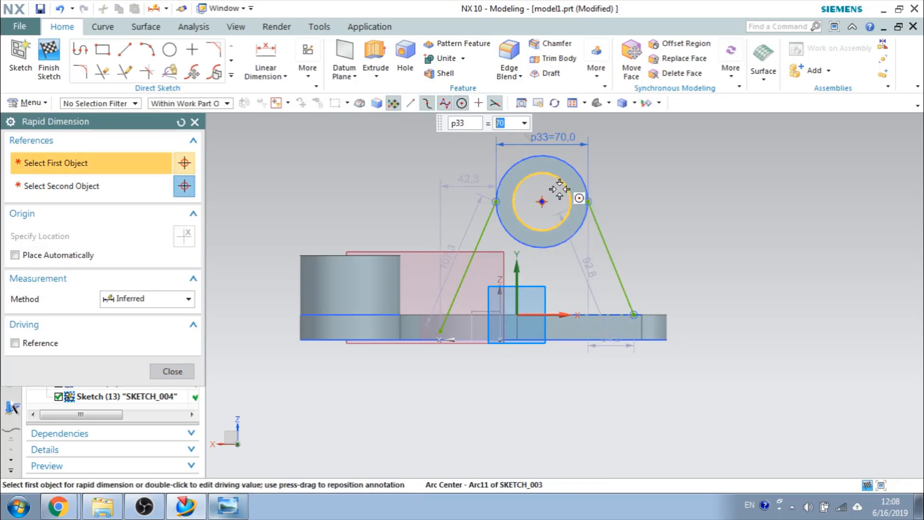
key("Escape")
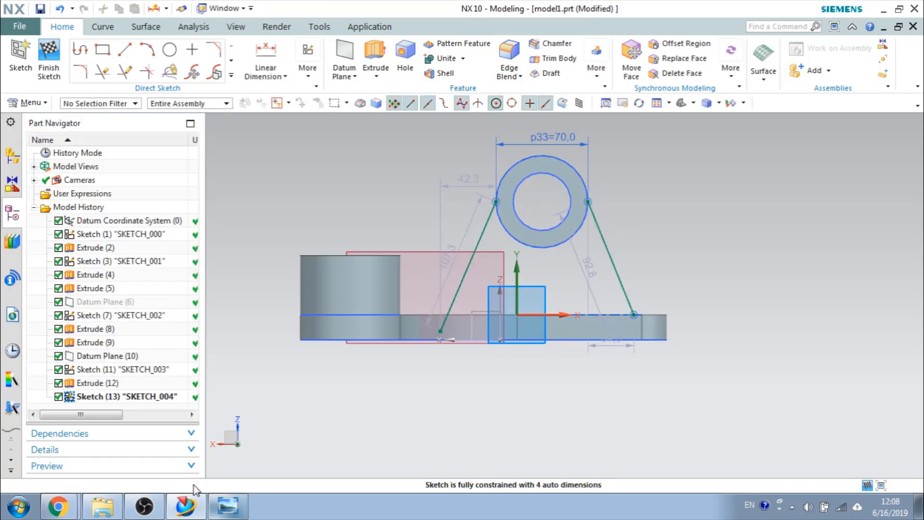
Check the support's dimensions on the reference drawing and start a rapid dimension from the sketch's vertical axis
left_click(214, 511)
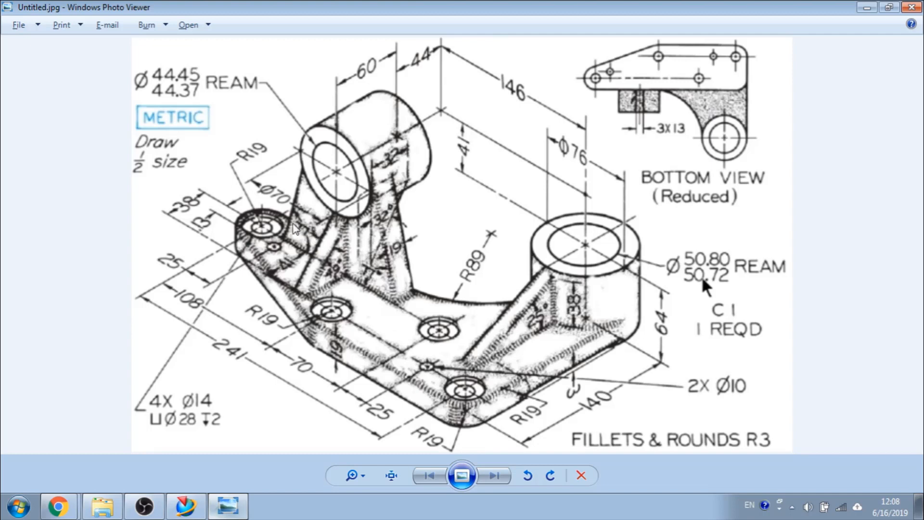
left_click(862, 7)
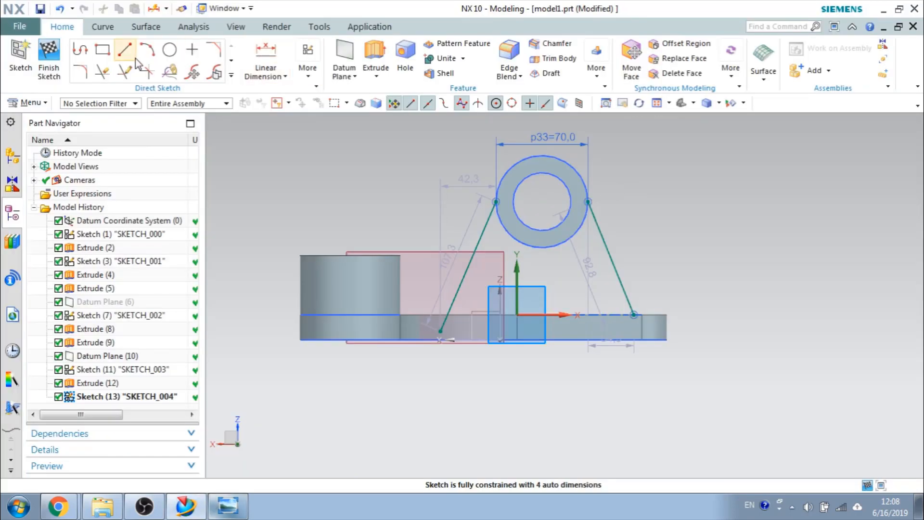
key("d")
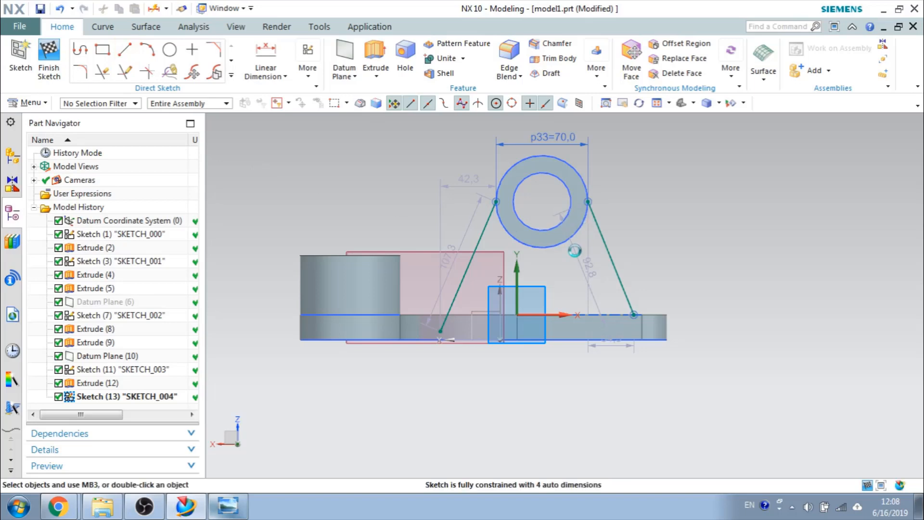
left_click(515, 285)
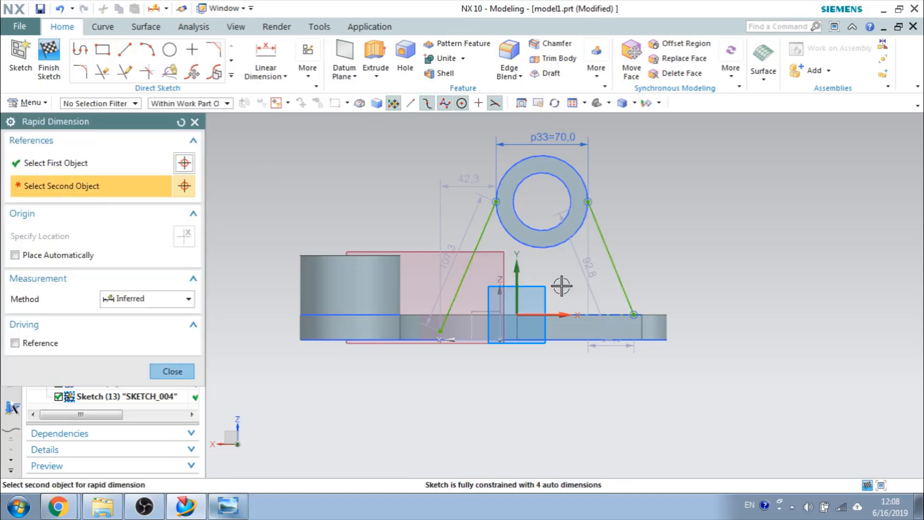
Dimension the angle between the right slanted line and the sketch's vertical axis, setting it to 90-76 (14°)
left_click(611, 255)
left_click(571, 385)
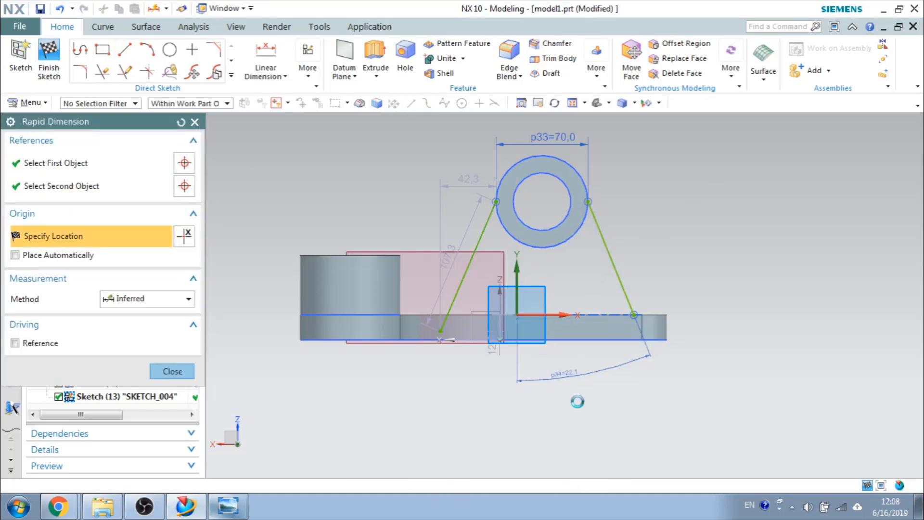
type("7")
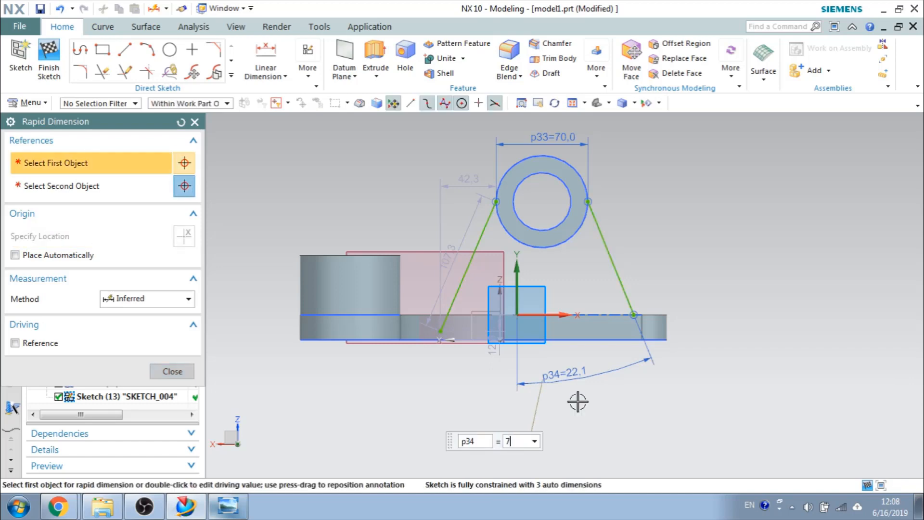
type("6")
key("Return")
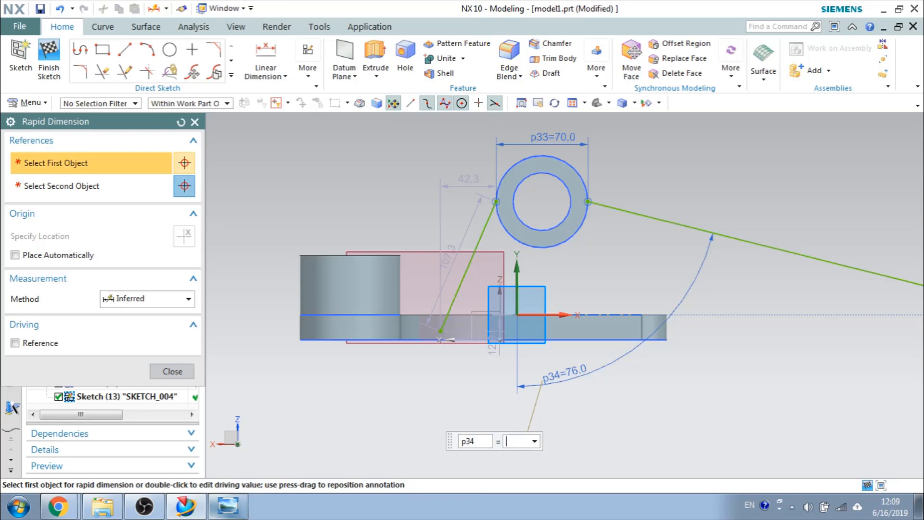
type("90-76")
key("Return")
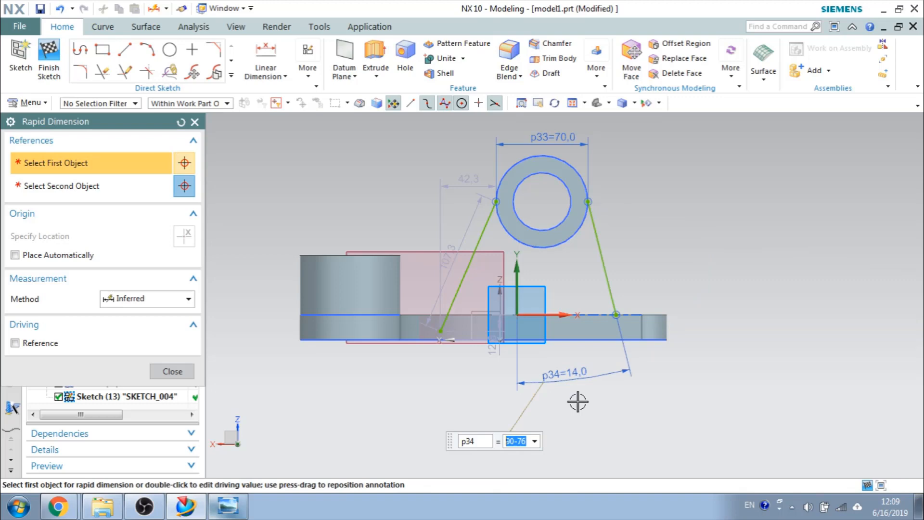
Dimension the angle between the left slanted line and the sketch's vertical axis as 14°
left_click(482, 237)
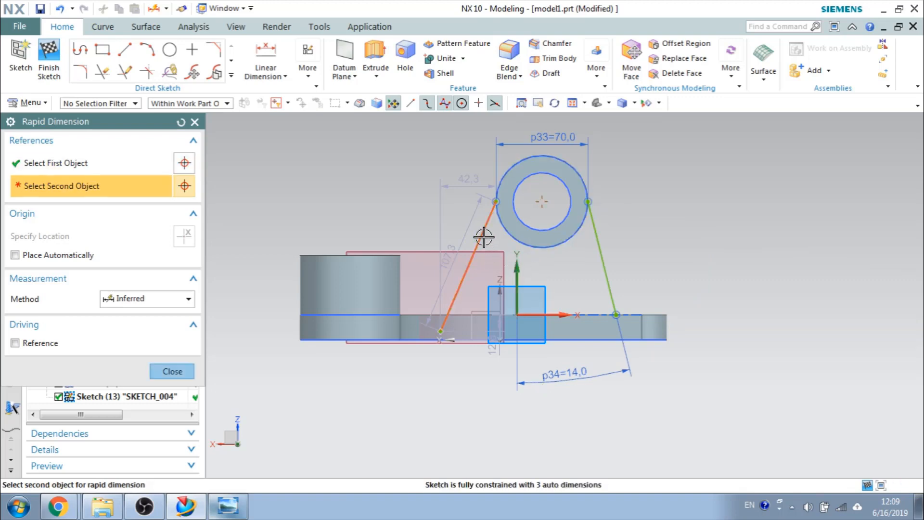
left_click(517, 284)
left_click(466, 374)
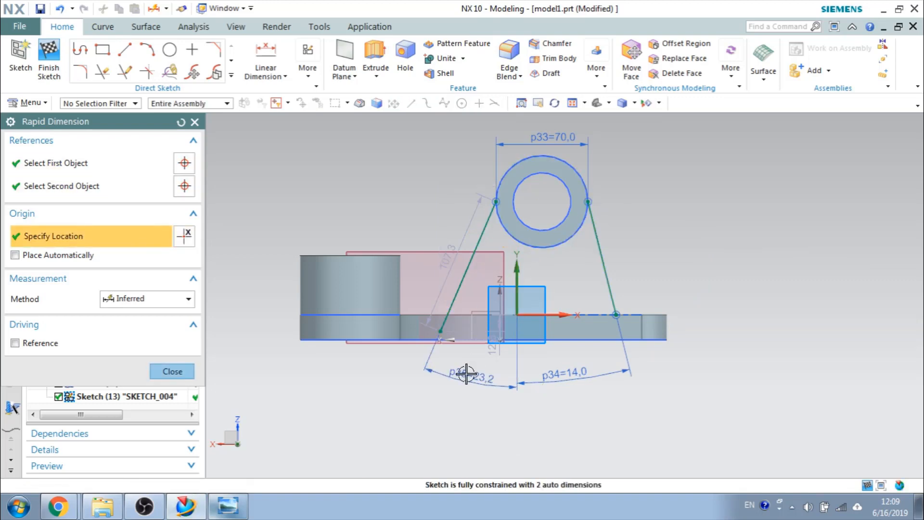
type("14")
key("Return")
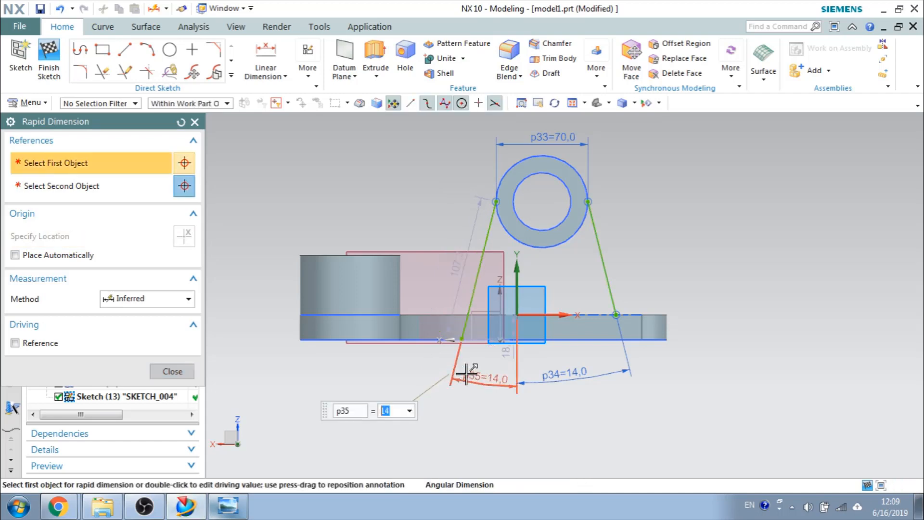
key("Escape")
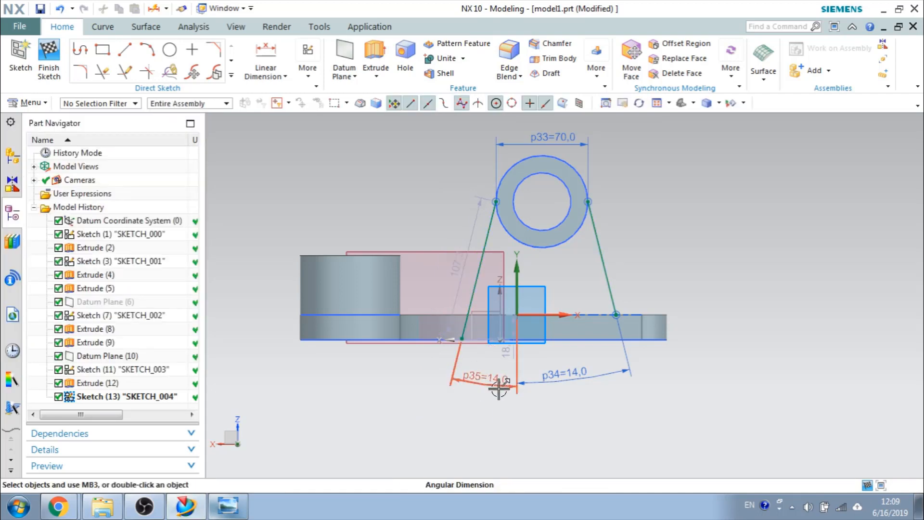
Try to constrain the left line's lower endpoint to the horizontal axis, and delete the left line's angle dimension
left_click(461, 333)
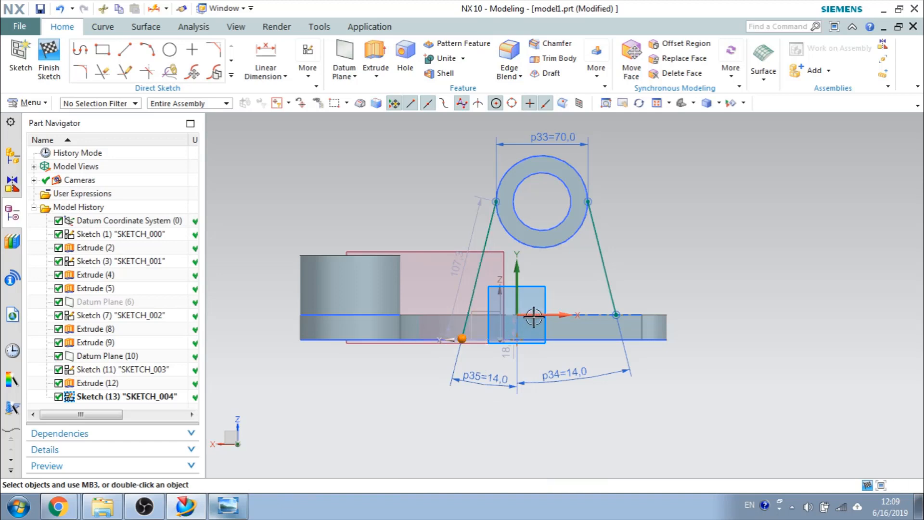
left_click(533, 315)
left_click(566, 291)
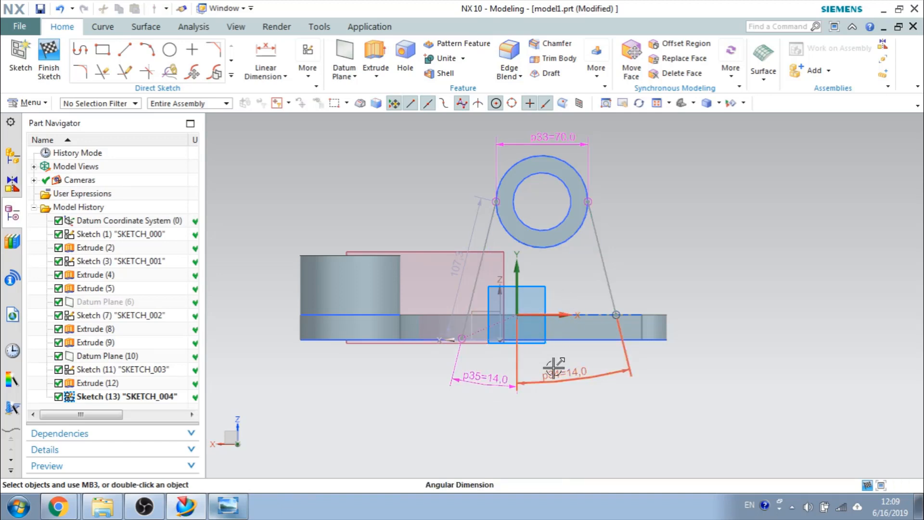
left_click(493, 323)
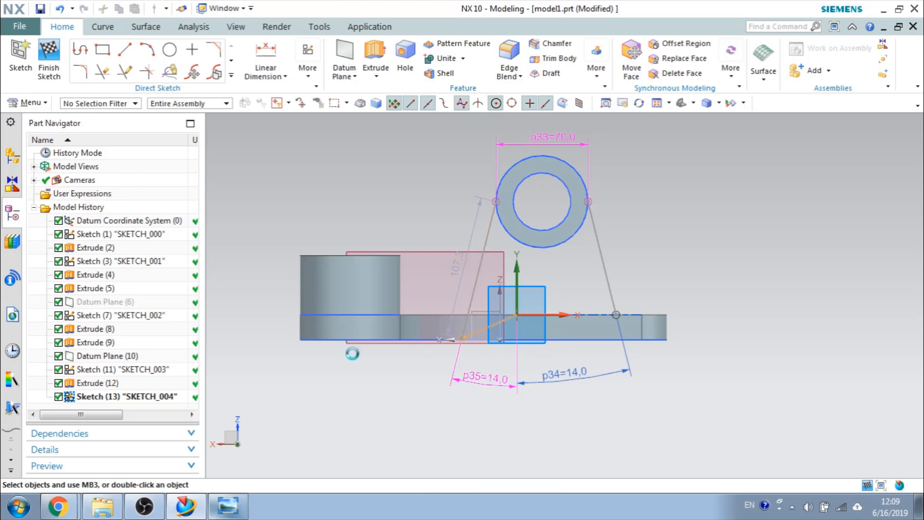
left_click(482, 377)
key("Delete")
Retry placing the left slanted line's lower endpoint on the horizontal axis, and undo that constraint
left_click(462, 341)
left_click(463, 340)
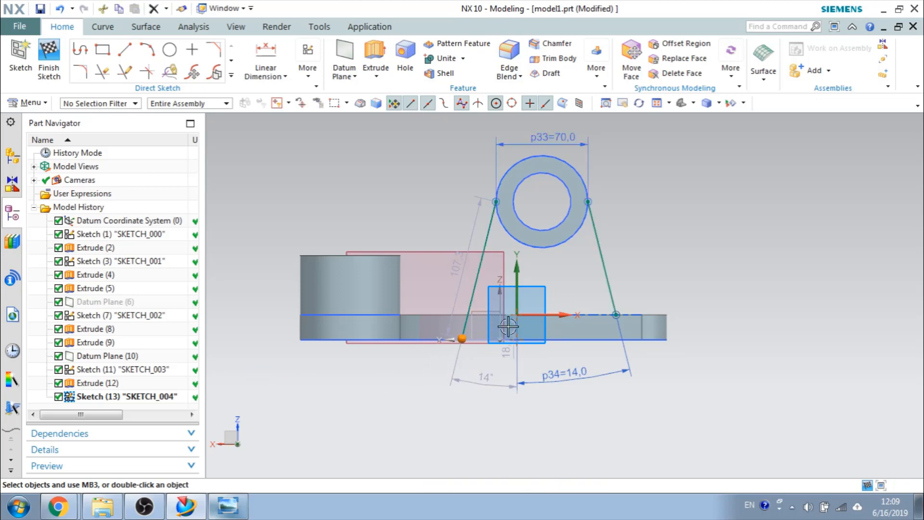
left_click(546, 314)
left_click(579, 290)
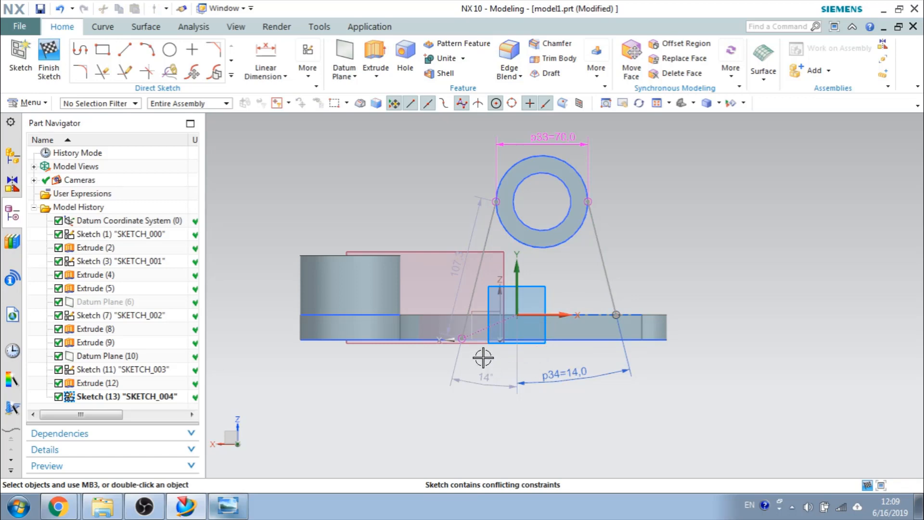
key("ctrl+z")
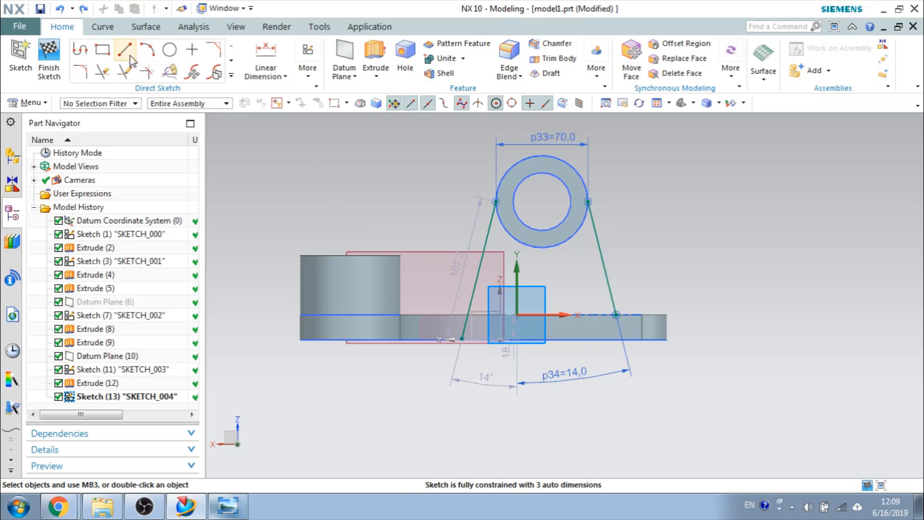
Draw a horizontal helper line from the sketch origin across the left slanted line
left_click(125, 49)
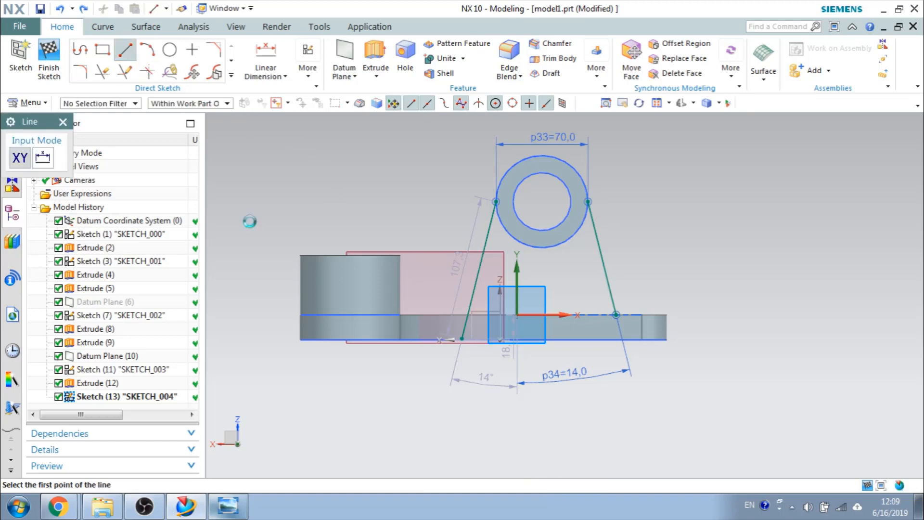
left_click(517, 314)
left_click(445, 315)
key("Escape")
Trim the left slanted line's tail below the helper line and remove both pieces of the helper line
key("t")
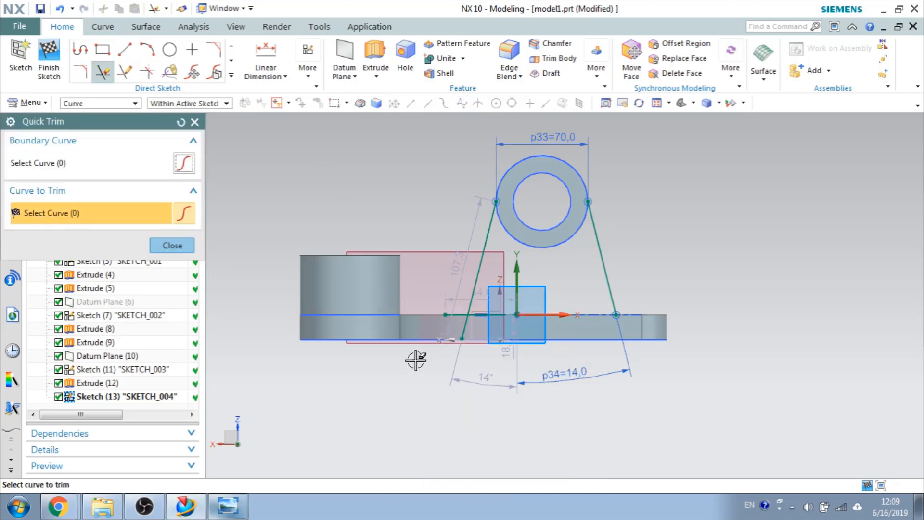
left_click(459, 332)
left_click(459, 315)
left_click(491, 315)
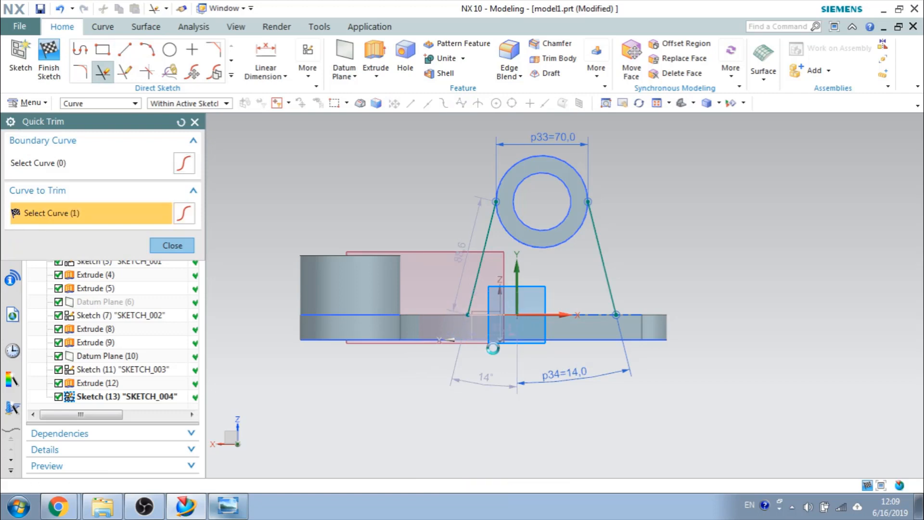
key("Escape")
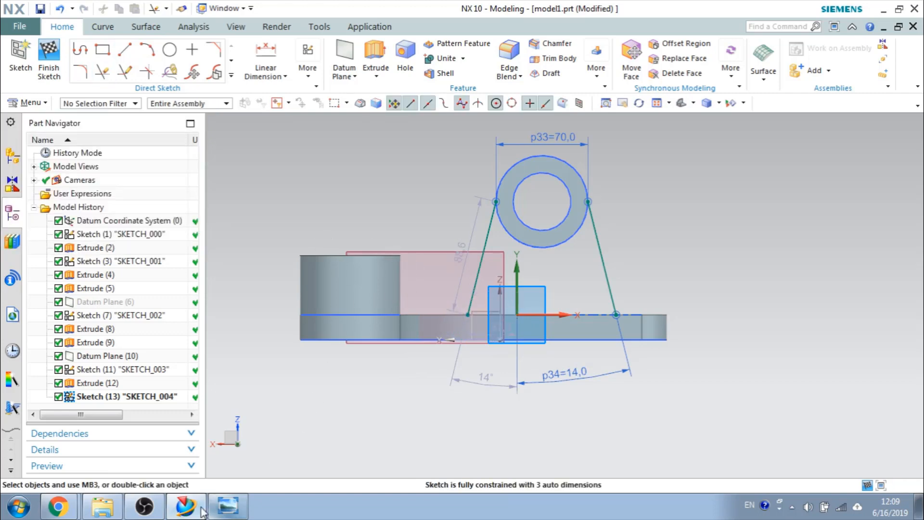
Check the reference drawing, connect the lower ends of both slanted lines with a horizontal line, and finish the sketch
left_click(228, 508)
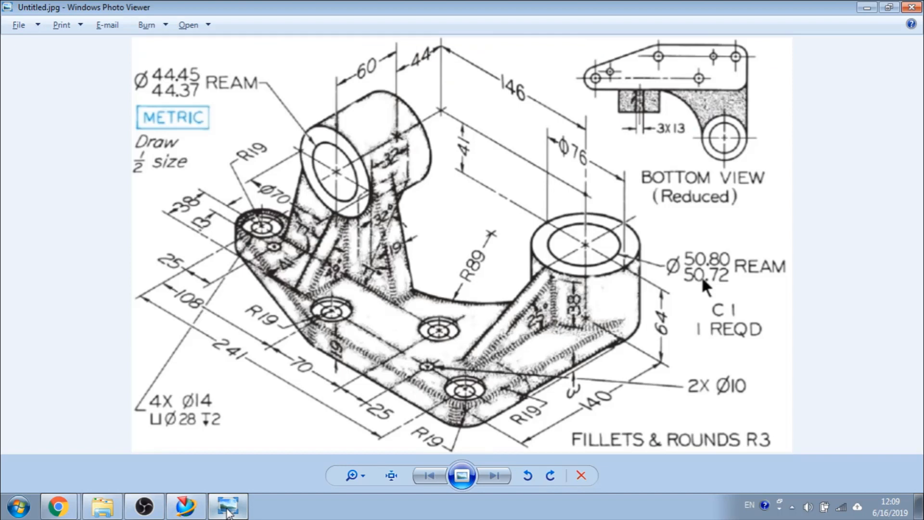
left_click(228, 508)
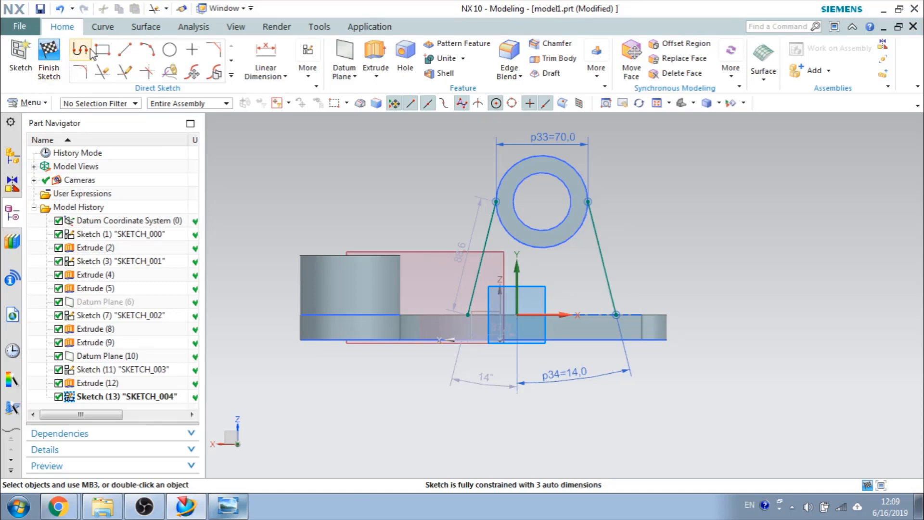
left_click(126, 50)
left_click(468, 315)
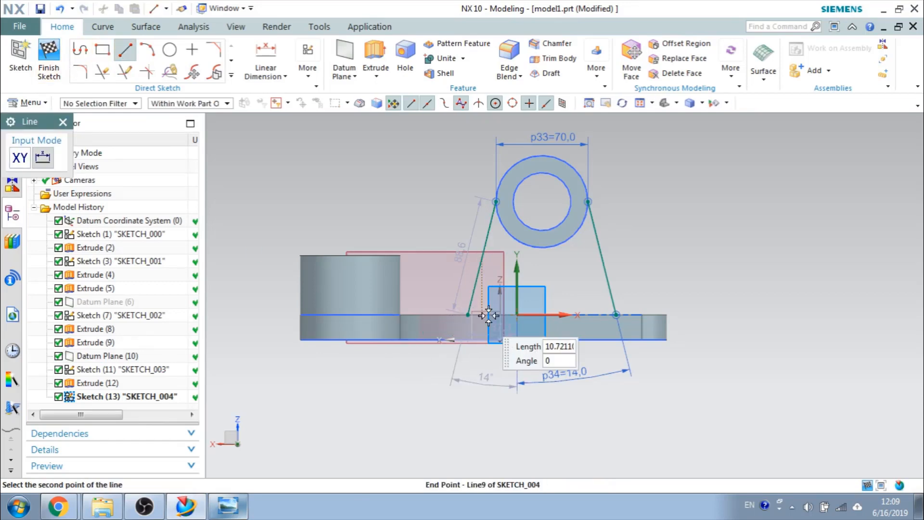
left_click(615, 315)
key("Escape")
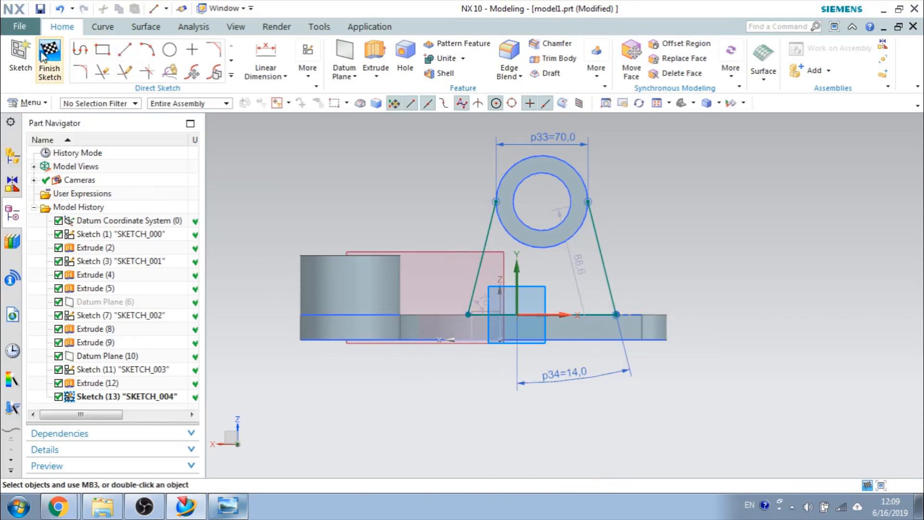
left_click(49, 53)
Reopen the support sketch and project the upper cylinder's outer circular edge into it, non-associatively with the original curve type
middle_click_drag(370, 238, 459, 264)
double_click(467, 252)
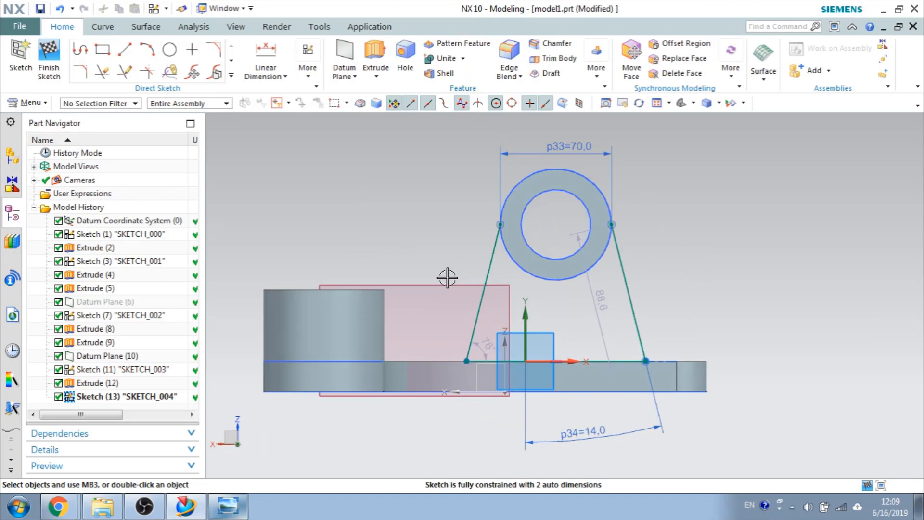
left_click(233, 76)
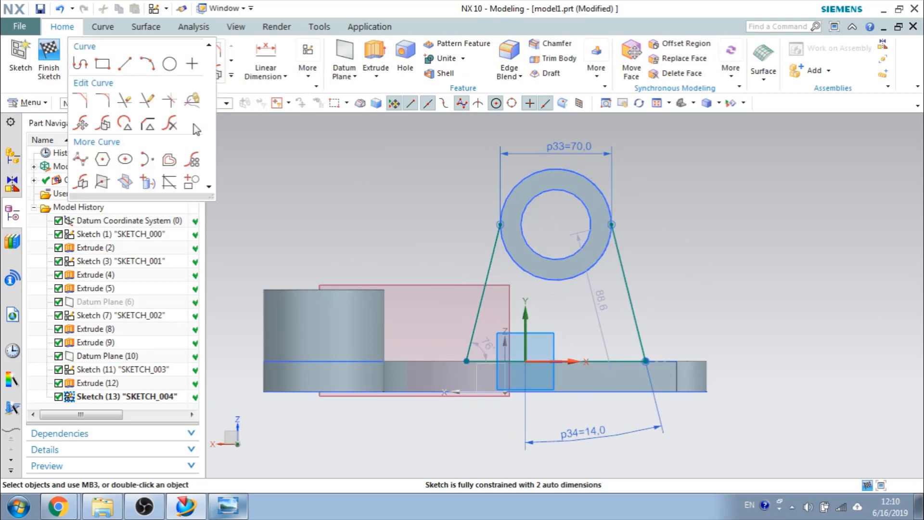
left_click(147, 182)
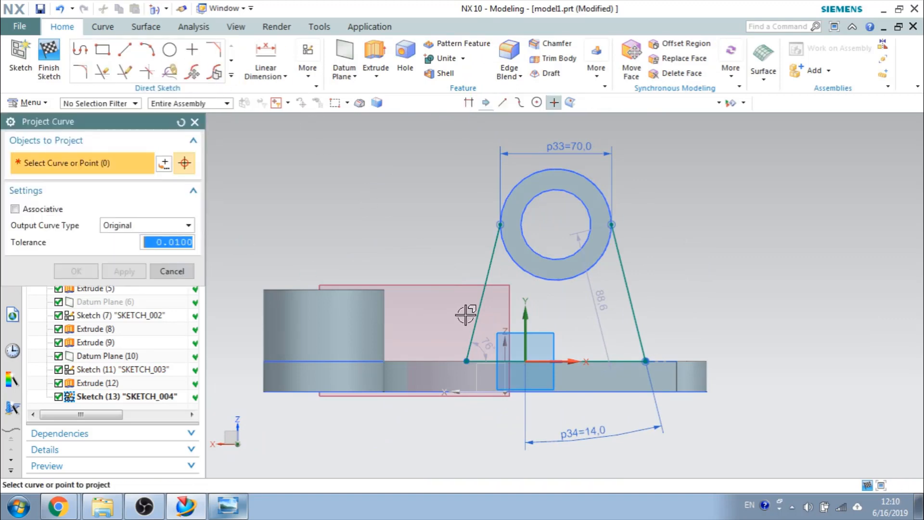
left_click(515, 266)
left_click(573, 276)
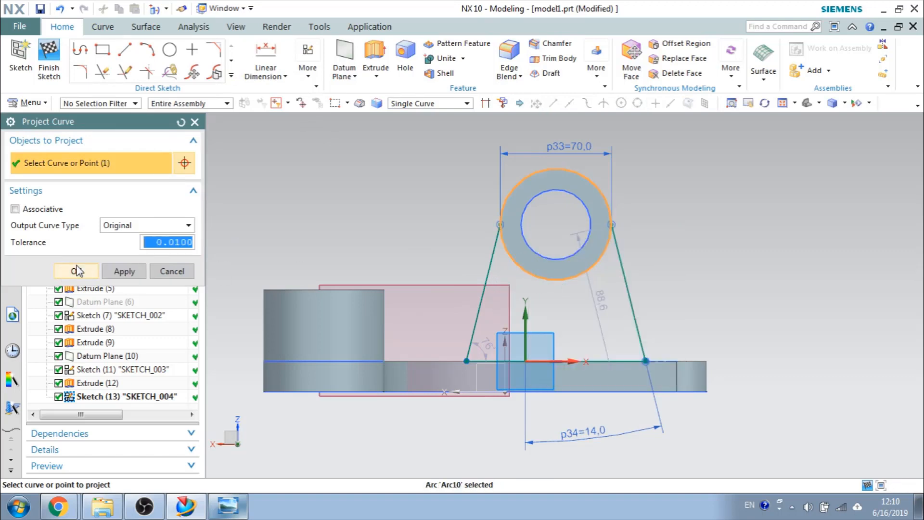
left_click(77, 271)
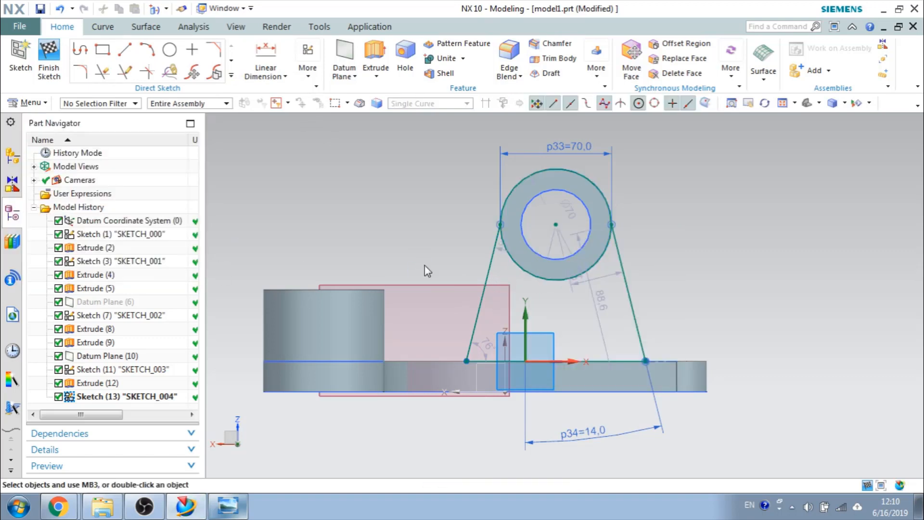
Trim away the upper half of the projected circle and finish the sketch
key("t")
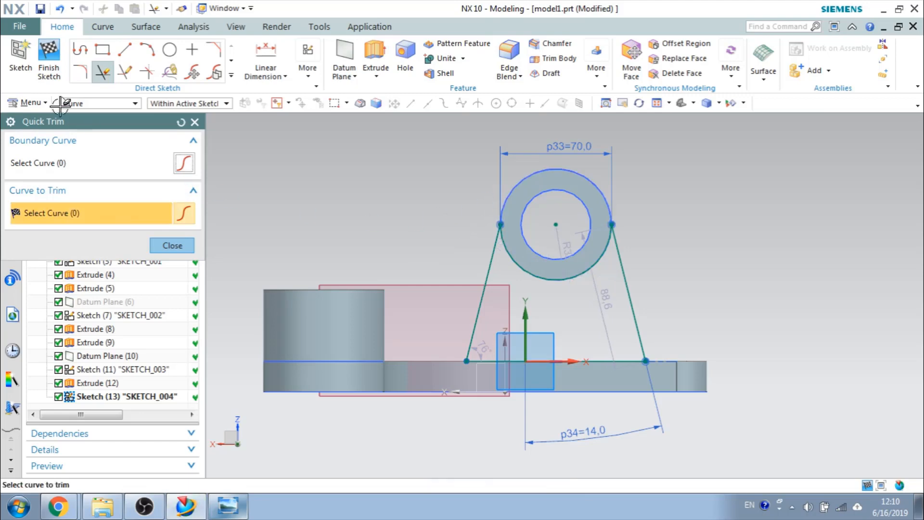
key("Escape")
left_click(48, 60)
mouse_move(341, 218)
middle_mouse_down()
mouse_move(605, 241)
mouse_move(594, 241)
middle_mouse_up()
left_click(228, 506)
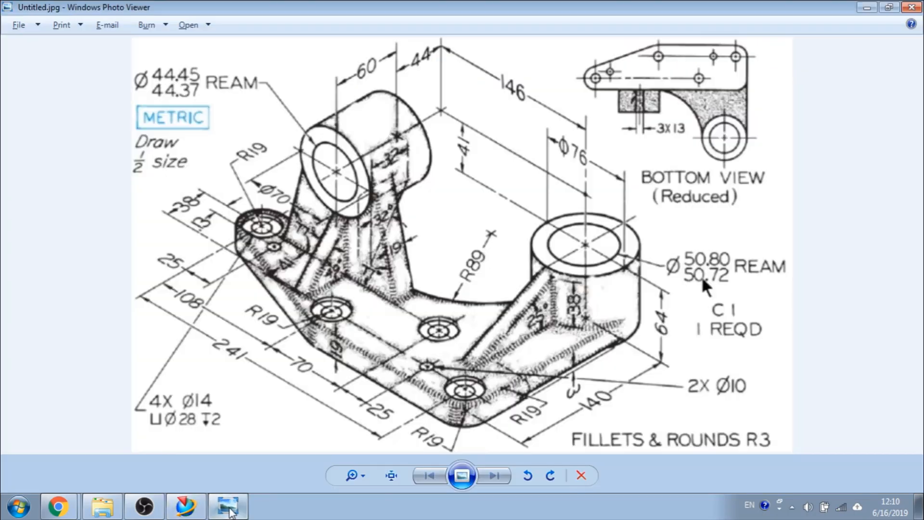
left_click(229, 508)
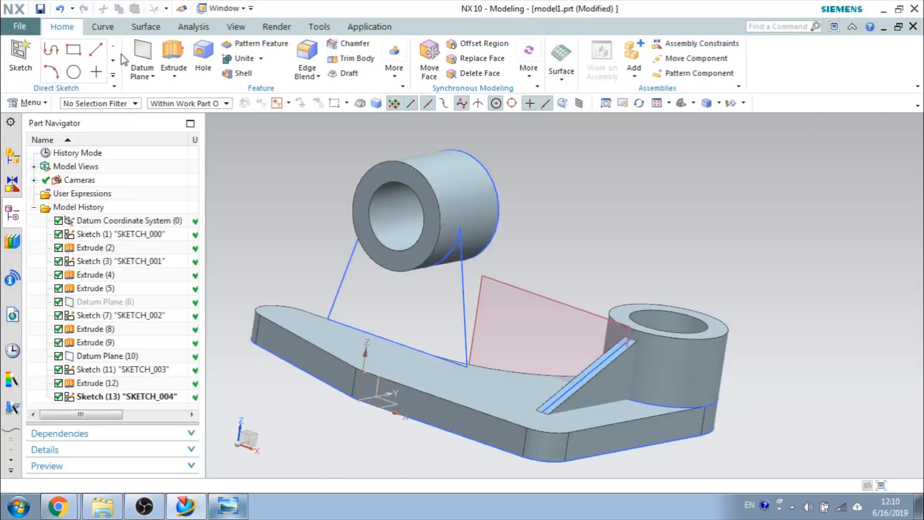
left_click(173, 52)
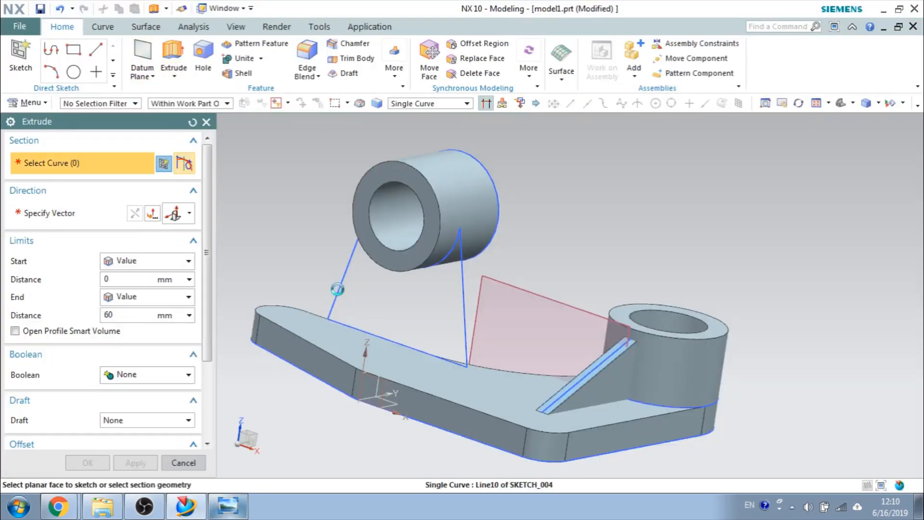
left_click(340, 288)
key("Escape")
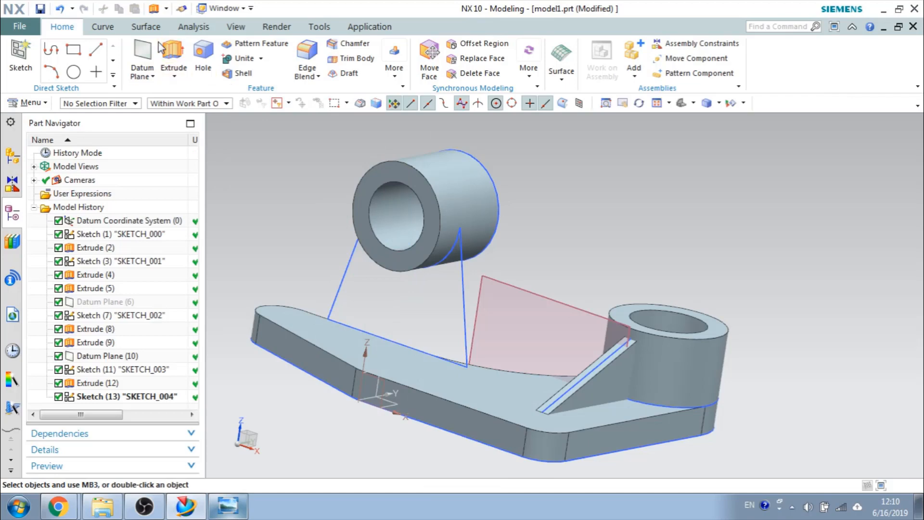
Extrude the tapered support sketch from 0 to 19 mm in the reversed direction, towards the upper cylinder's front end
left_click(172, 52)
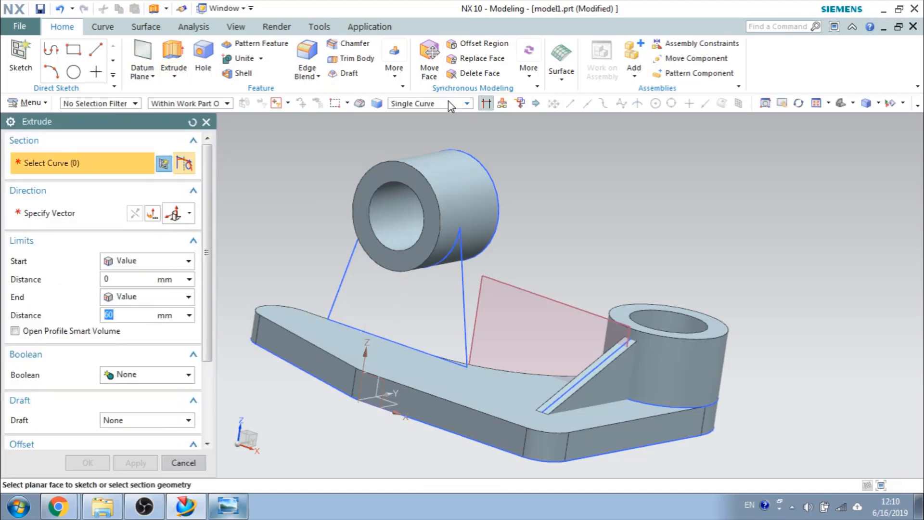
left_click(449, 103)
left_click(444, 145)
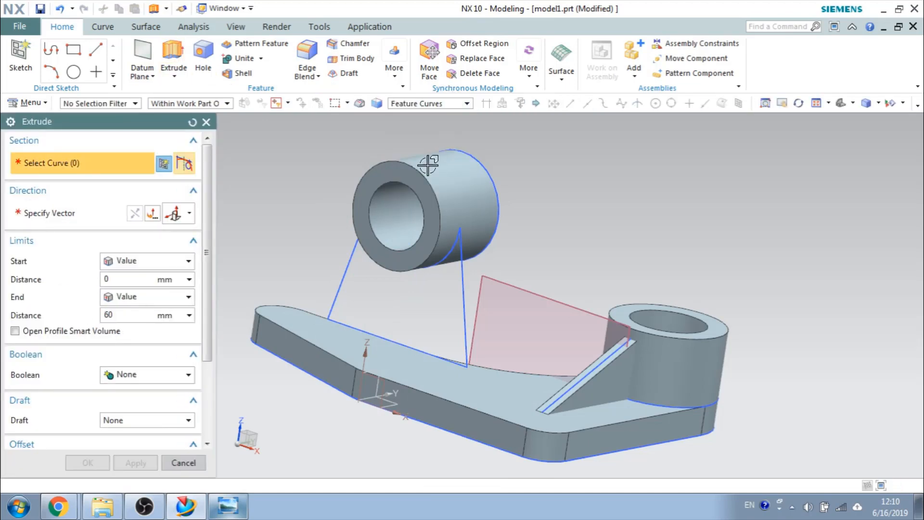
left_click(351, 253)
left_click(146, 262)
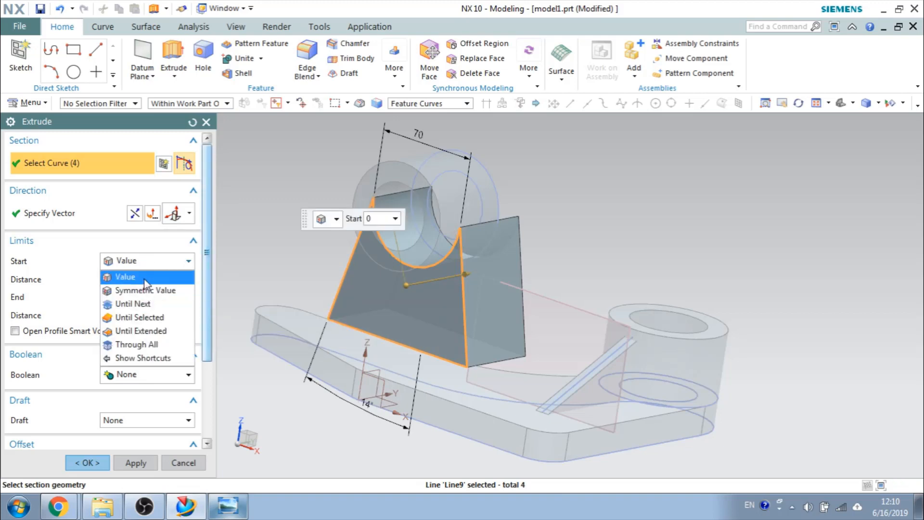
left_click(144, 278)
left_click(146, 313)
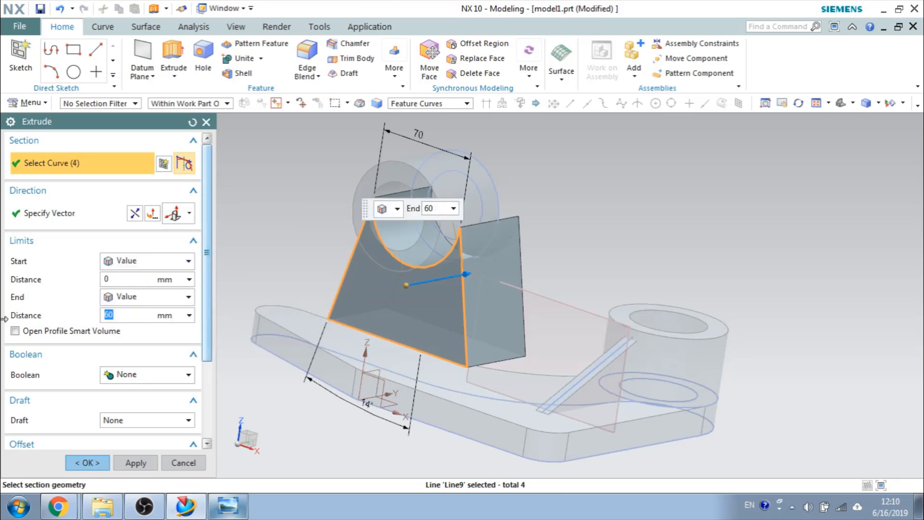
key("Return")
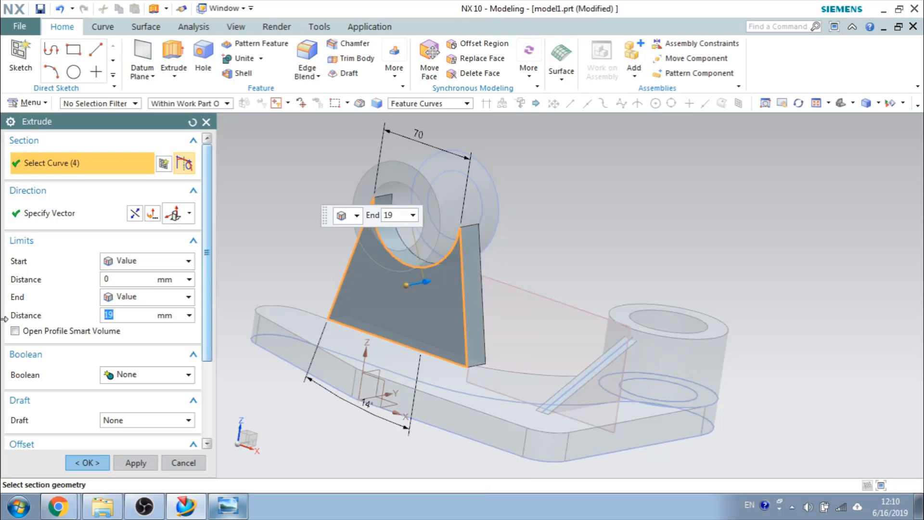
left_click(135, 213)
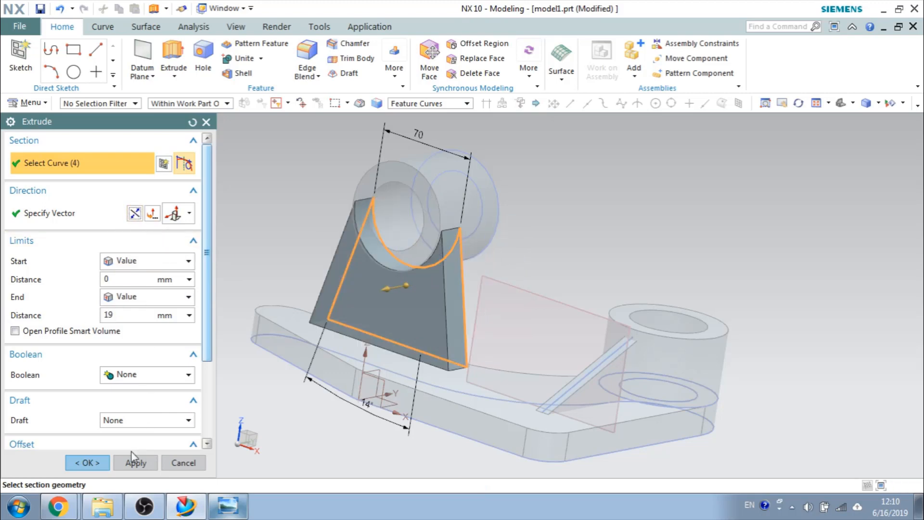
left_click(87, 463)
Check the reference drawing and create a datum plane parallel to the YZ plane through the upper cylinder's centre, with 0 mm offset
middle_click_drag(492, 295, 448, 313)
left_click(243, 507)
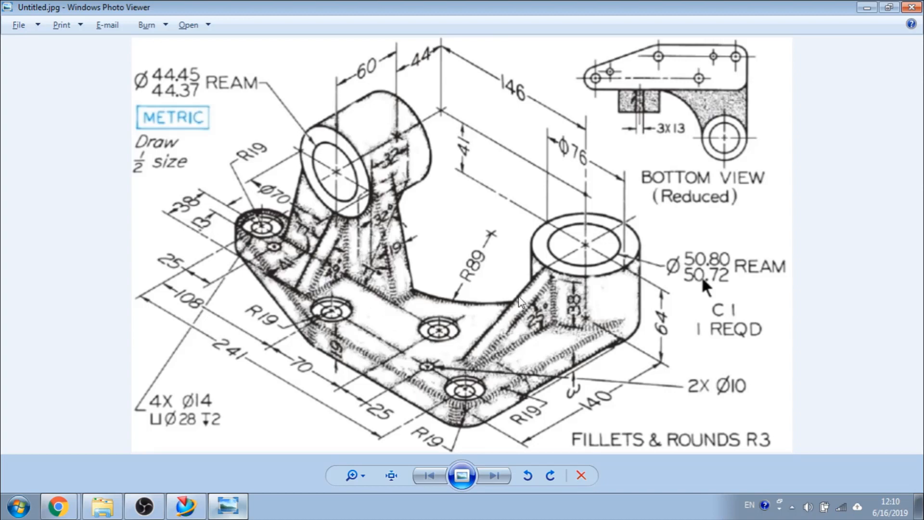
left_click(867, 8)
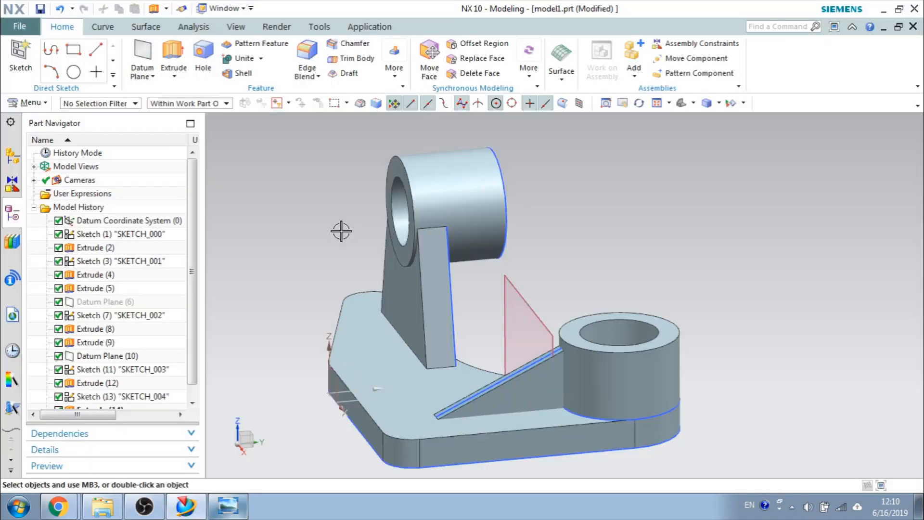
middle_click_drag(350, 237, 310, 226)
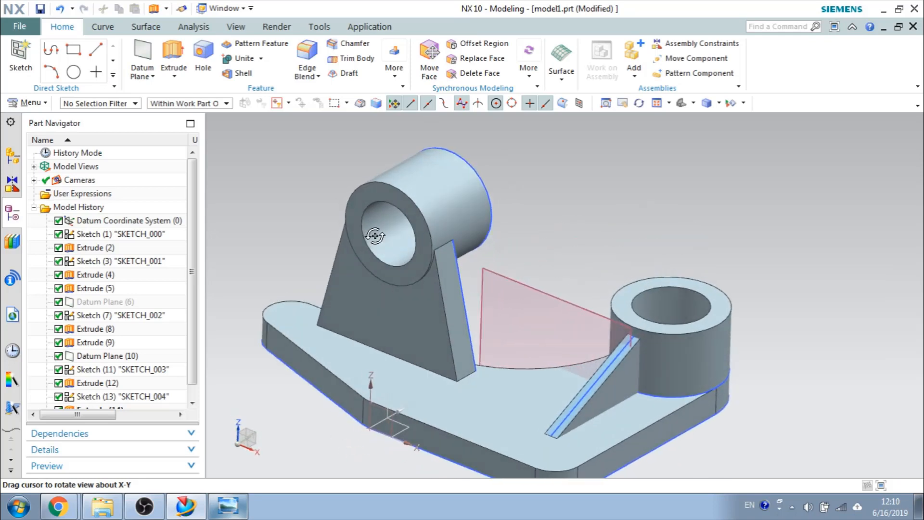
left_click(385, 262)
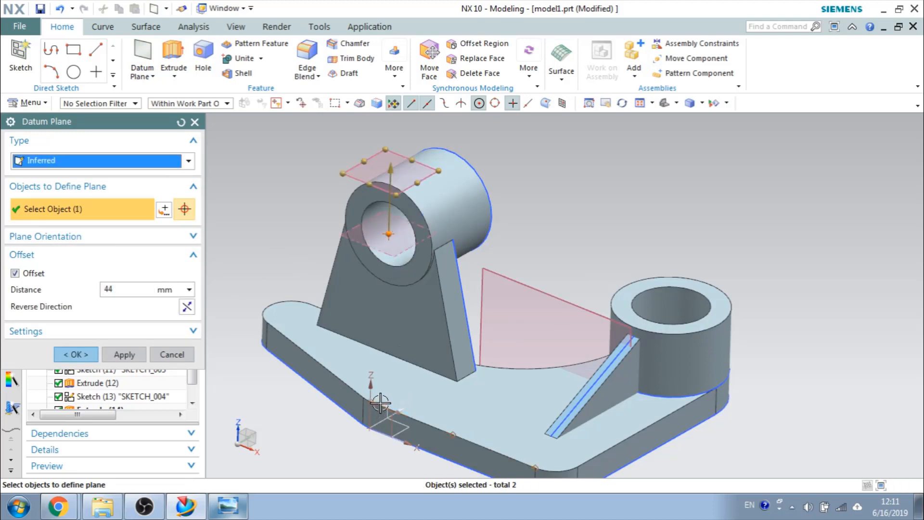
left_click(380, 402)
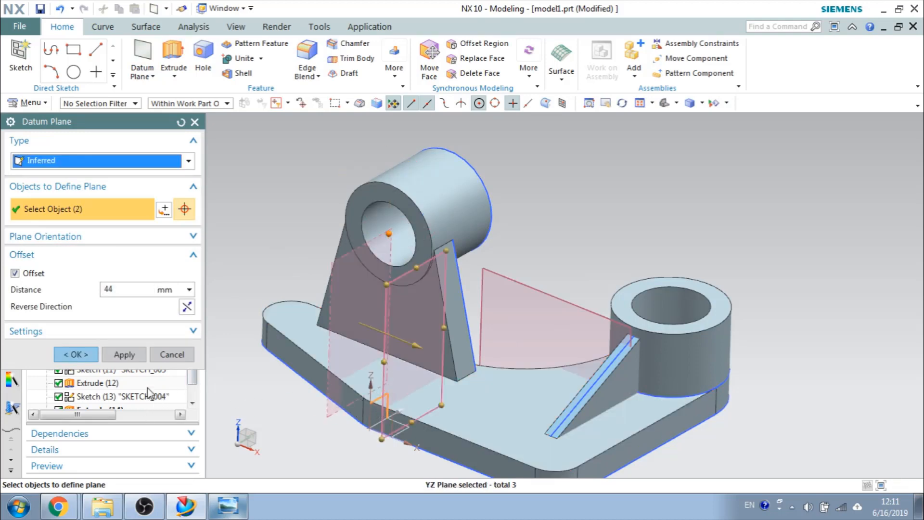
left_click_drag(132, 291, 4, 290)
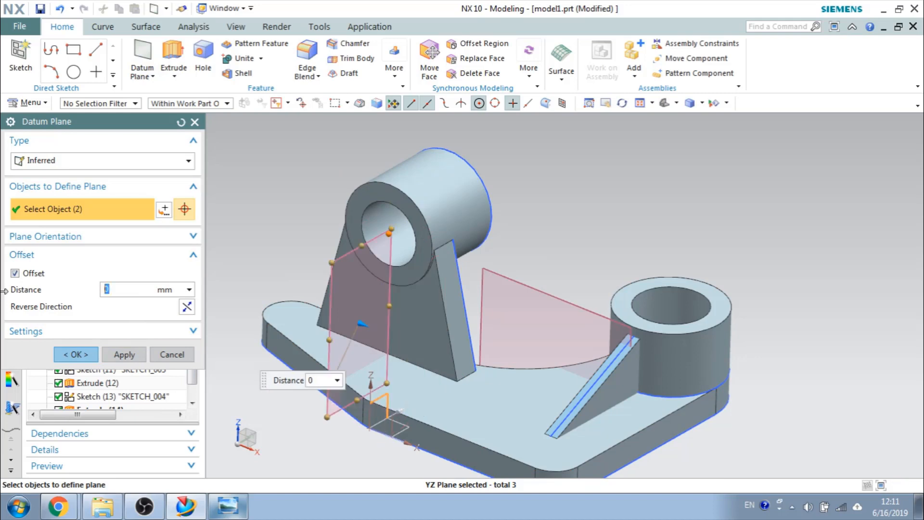
key("Return")
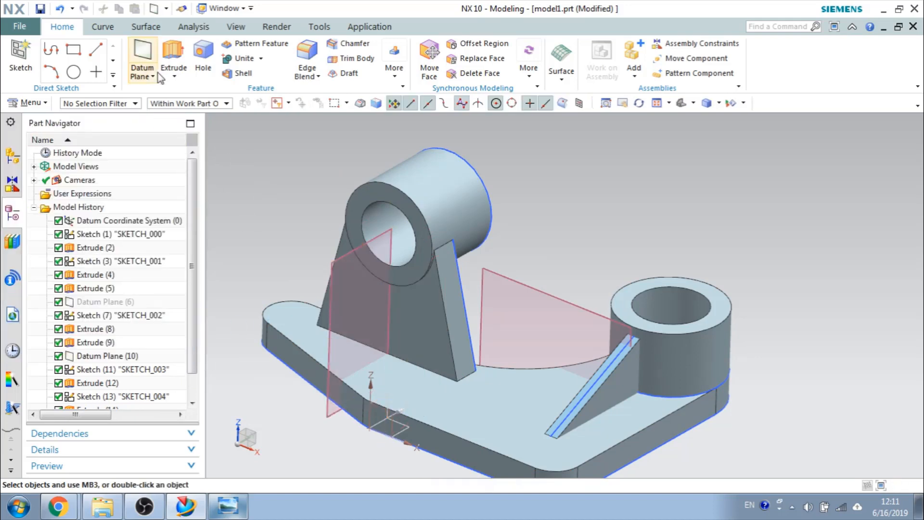
Start a sketch on the new datum plane through the cylinder's centre and check the rib dimensions in the reference drawing
left_click(103, 26)
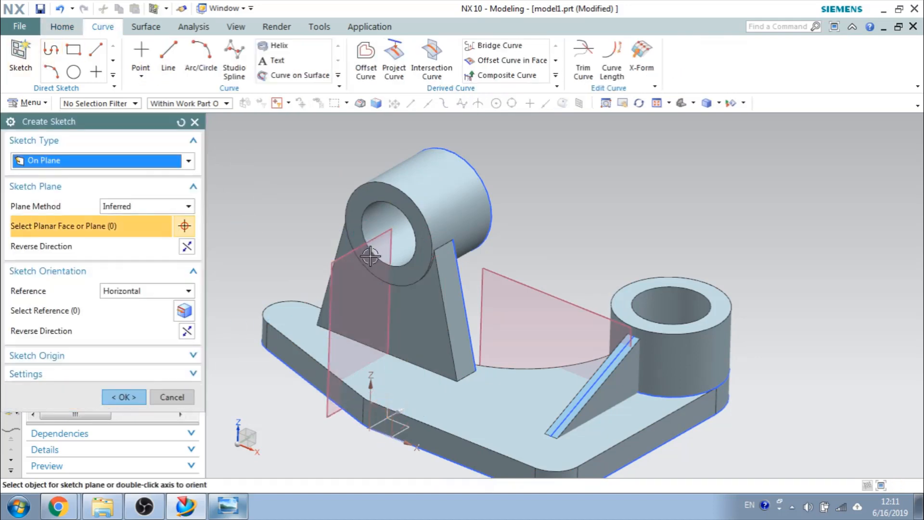
left_click(332, 287)
middle_click(268, 241)
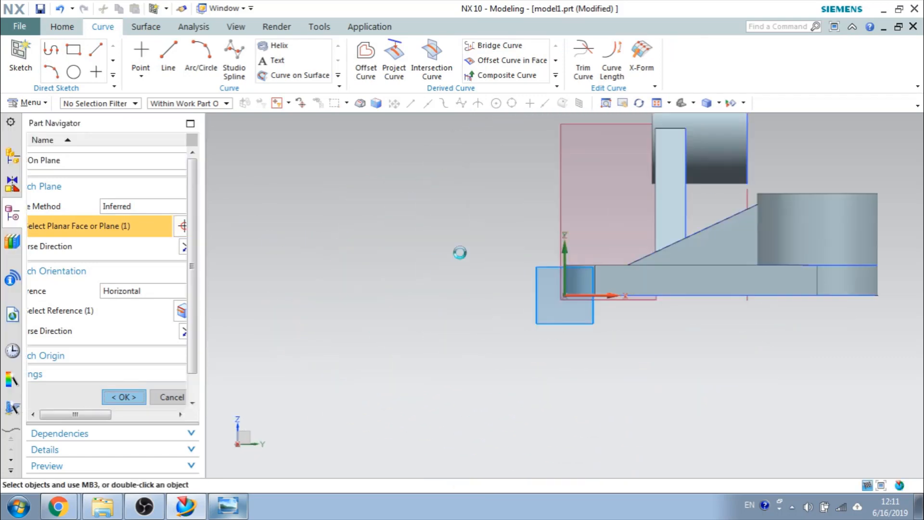
scroll(653, 185, "up", 3)
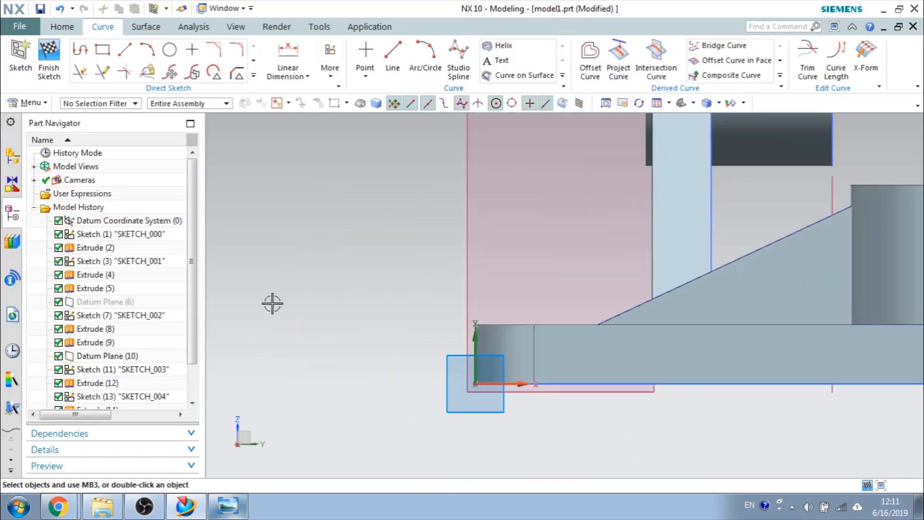
left_click(237, 508)
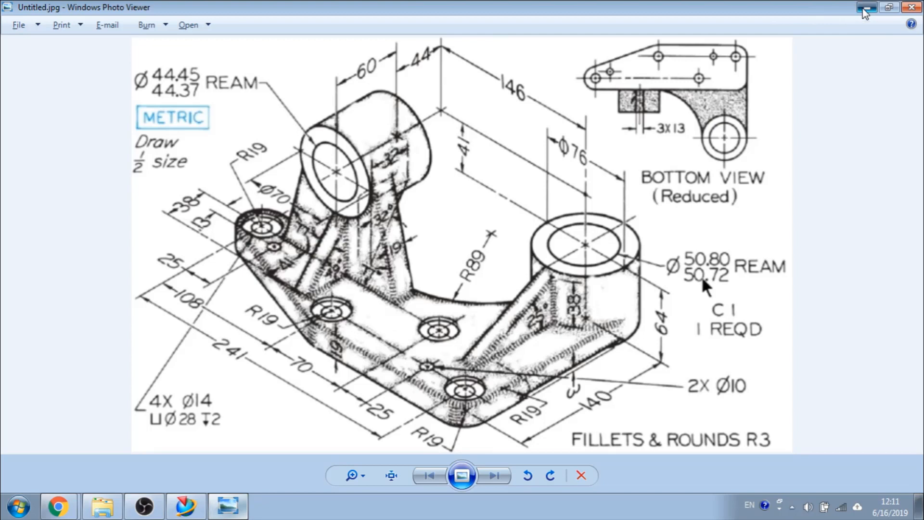
left_click(864, 7)
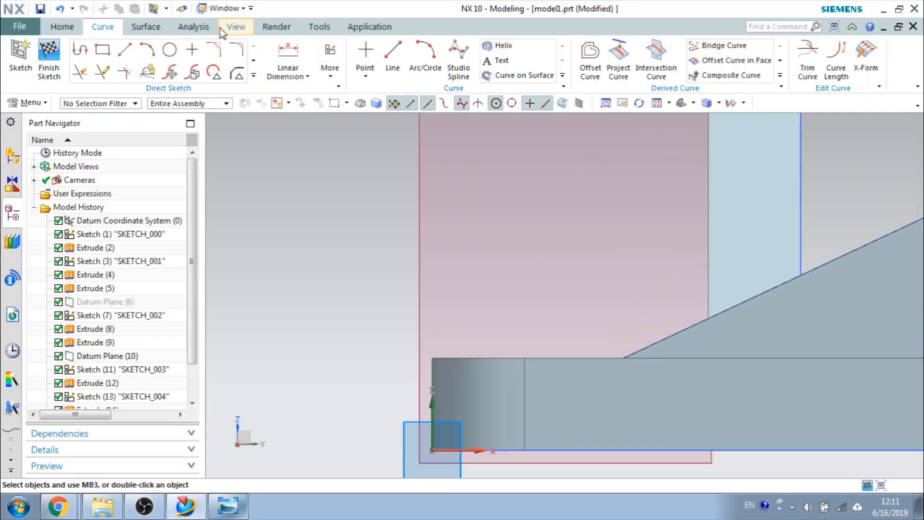
Draw a slanted line about 70 mm long from the upper cylinder's lower front corner down to the base plate's top edge
left_click(125, 50)
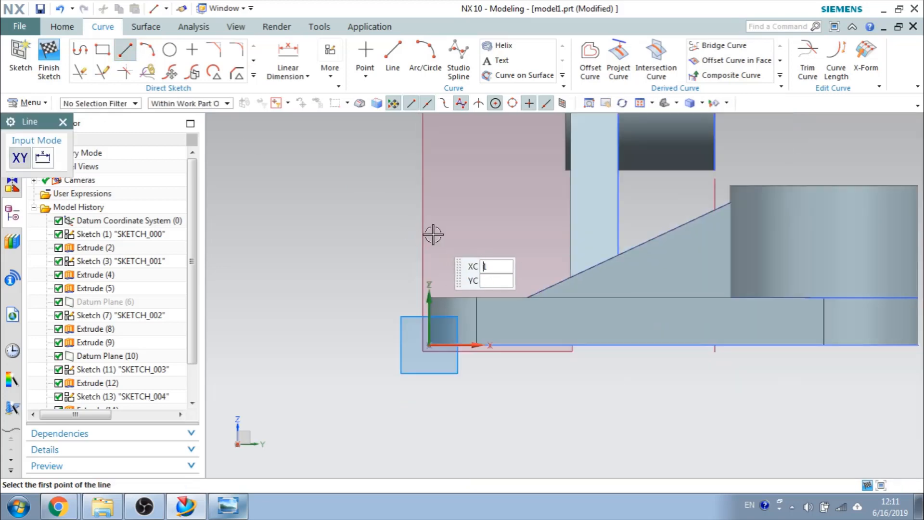
left_click(566, 171)
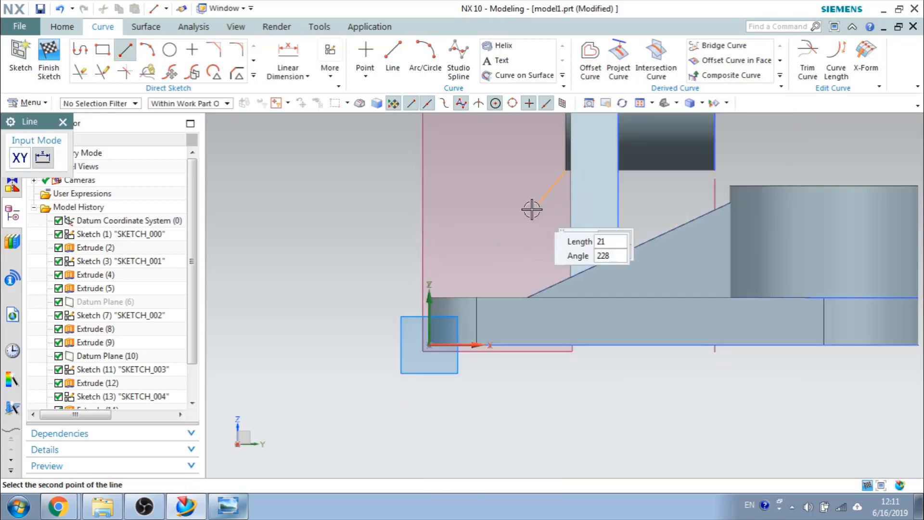
left_click(448, 298)
key("Escape")
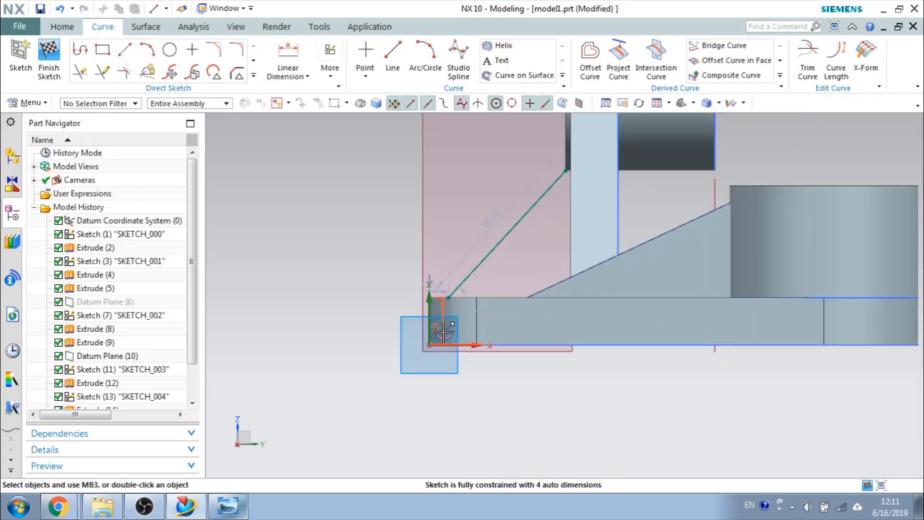
Dimension the horizontal distance between the slanted line's lower end and the support's front face as 41 mm
key("d")
left_click(289, 54)
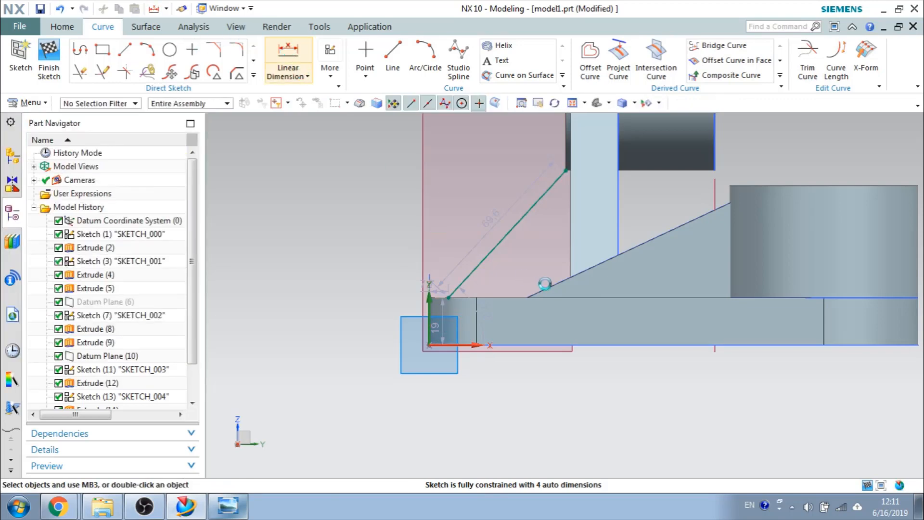
left_click(475, 279)
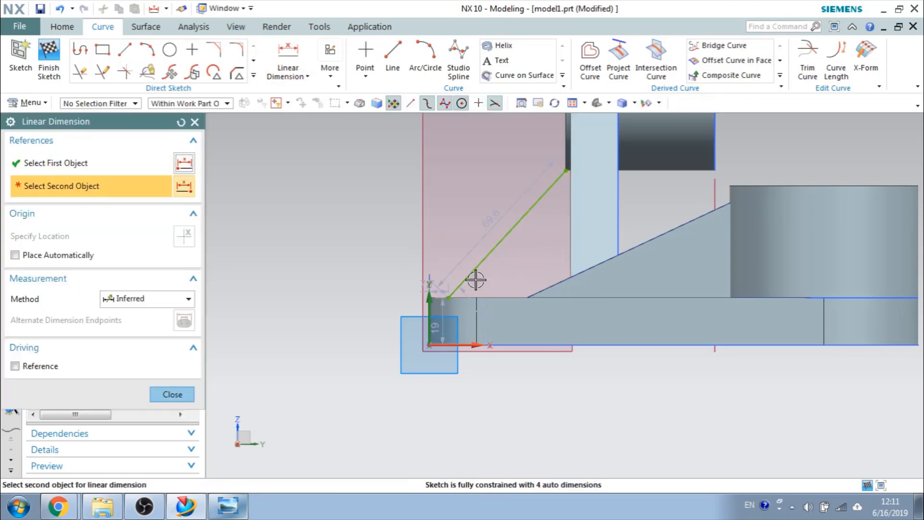
left_click(449, 298)
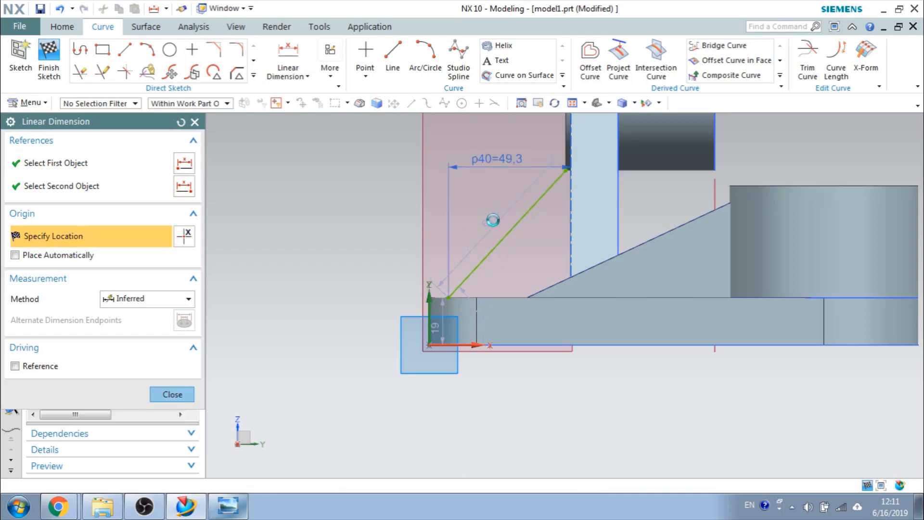
left_click(493, 220)
type("41")
key("Return")
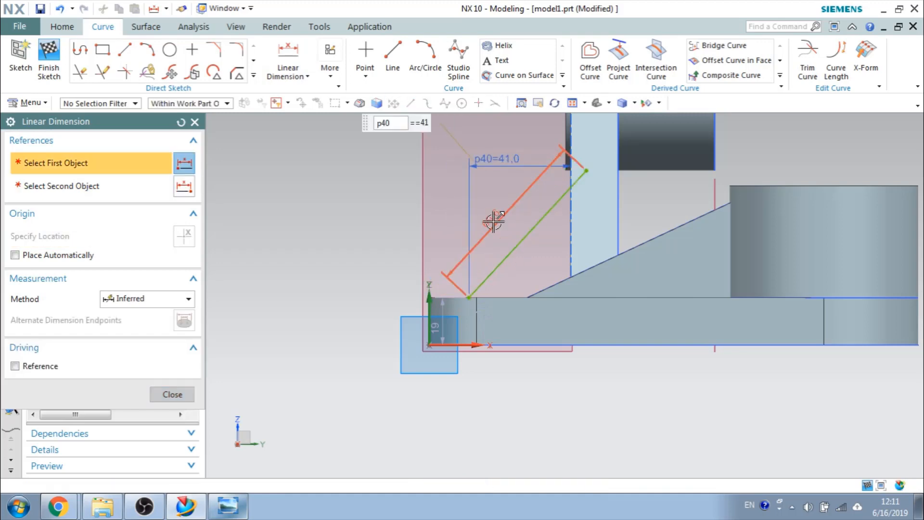
key("Escape")
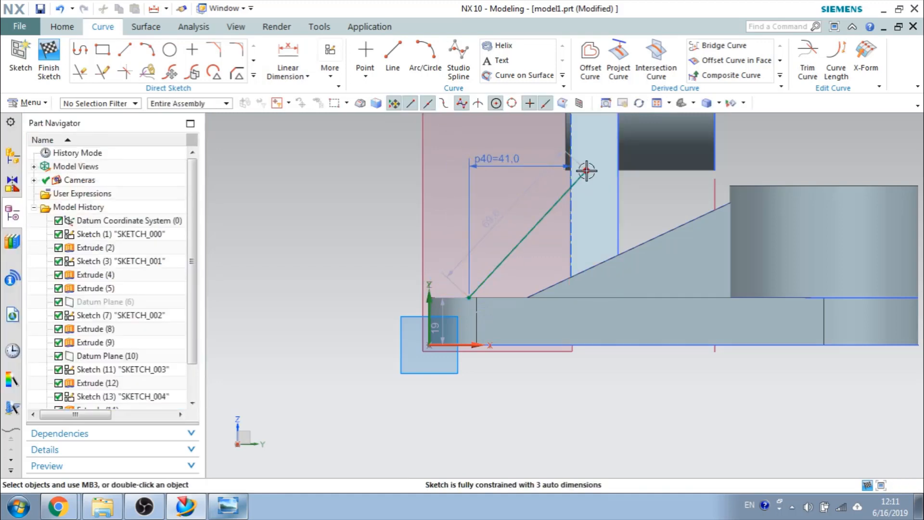
Try to bring the slanted line's upper end back to the upper cylinder's front edge
left_click(587, 170)
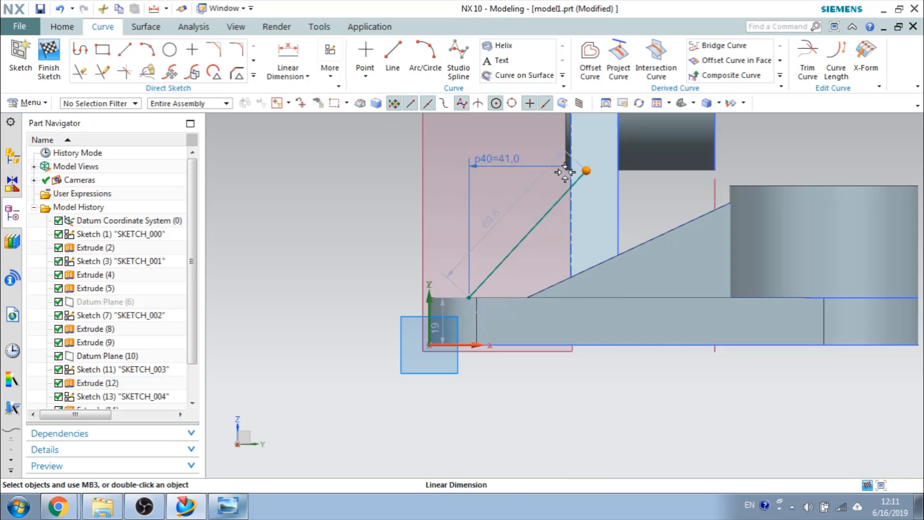
scroll(567, 172, "up", 5)
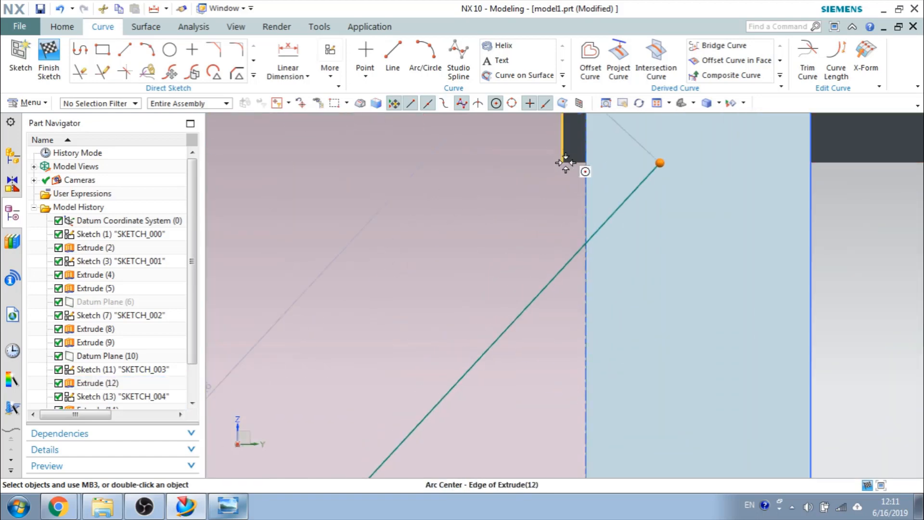
left_click(586, 161)
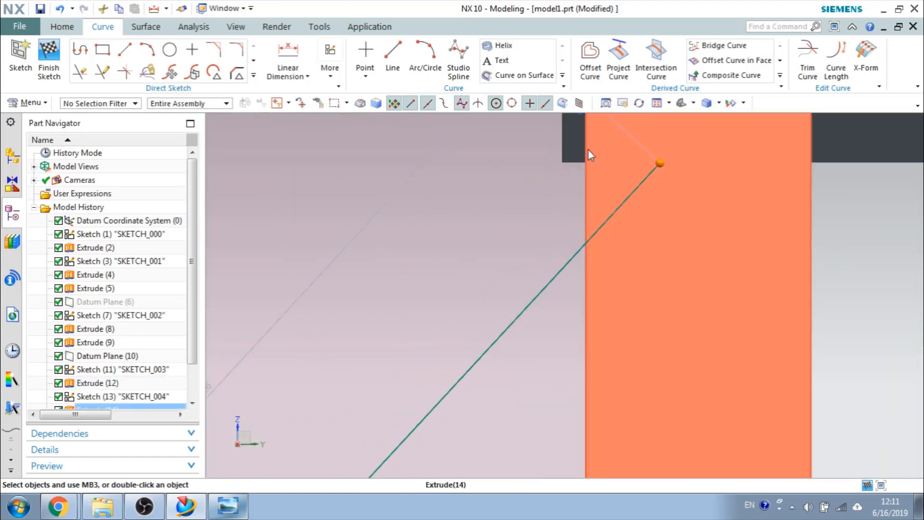
left_click(589, 139)
left_click(591, 235)
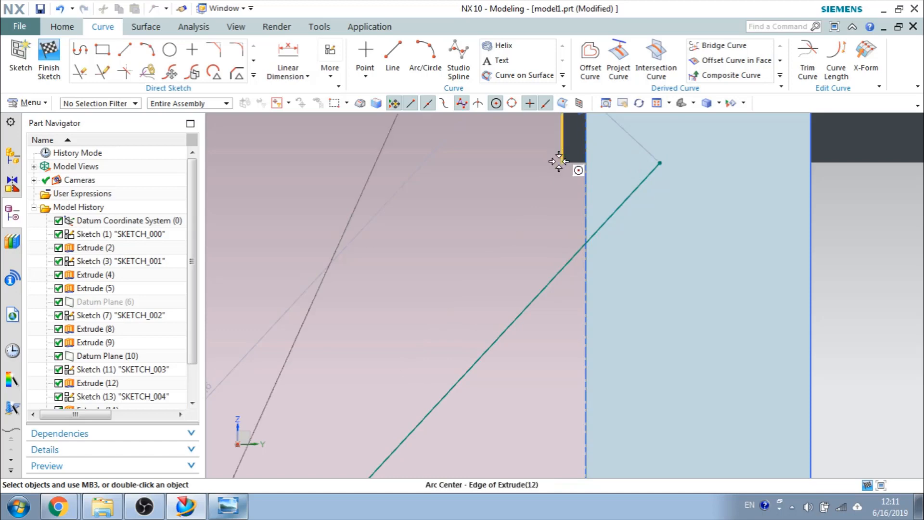
left_click_drag(563, 162, 563, 162)
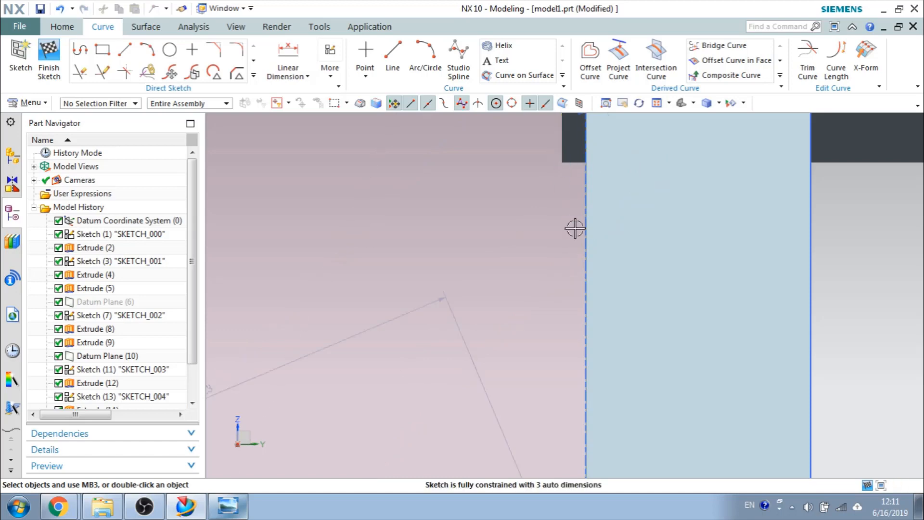
scroll(575, 229, "down", 6)
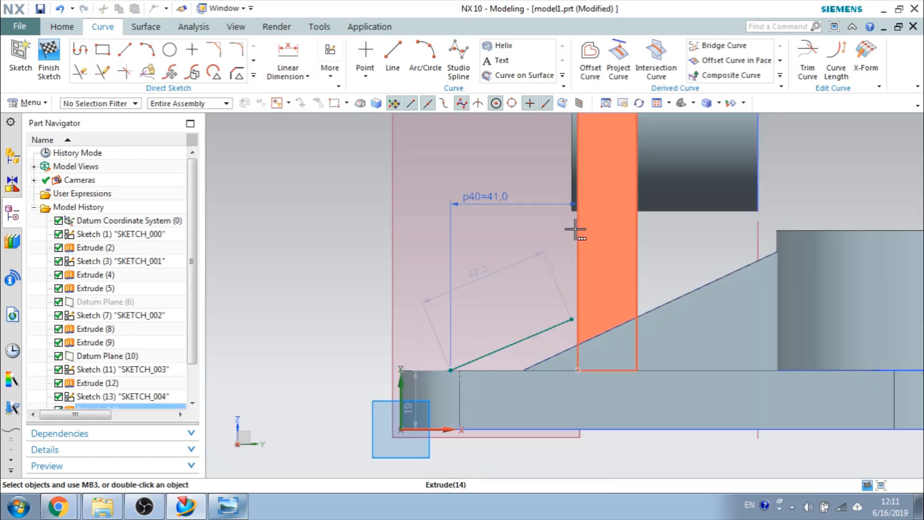
Move the slanted line's upper endpoint onto the lower front corner of the upper cylinder
left_click(573, 319)
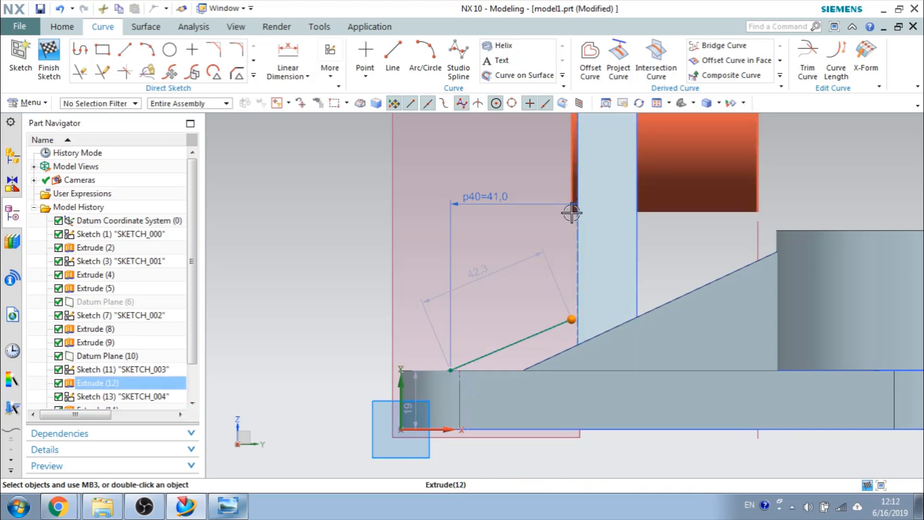
key("Escape")
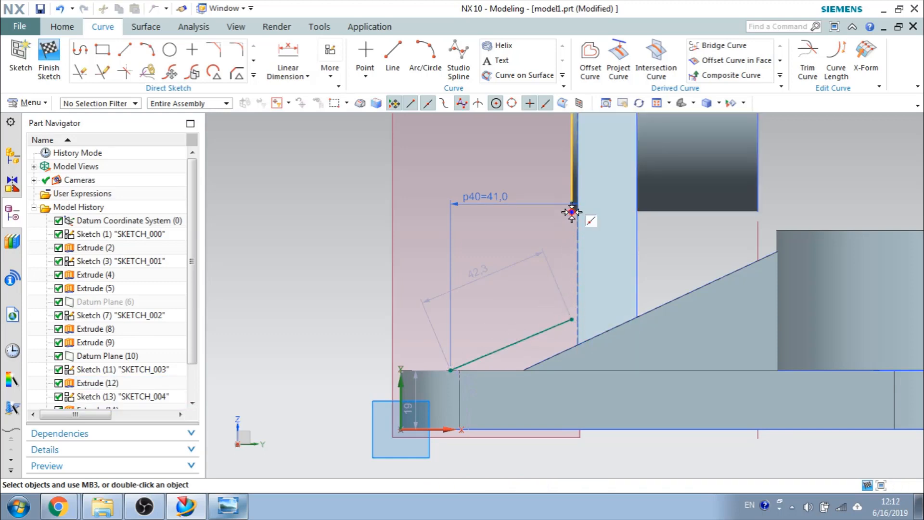
left_click_drag(572, 319, 572, 212)
scroll(579, 208, "down", 5)
scroll(579, 208, "up", 11)
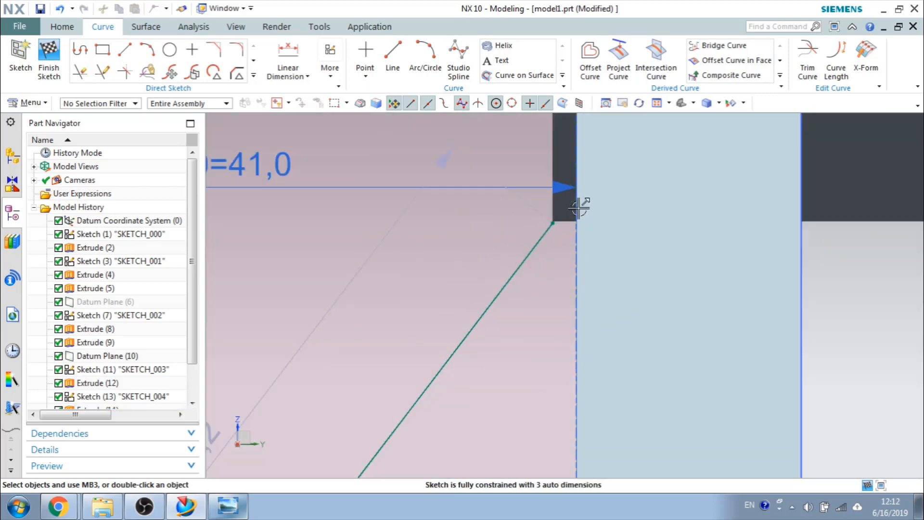
Try to move the slanted line's upper endpoint exactly onto the upper cylinder's lower front corner
scroll(580, 208, "up", 4)
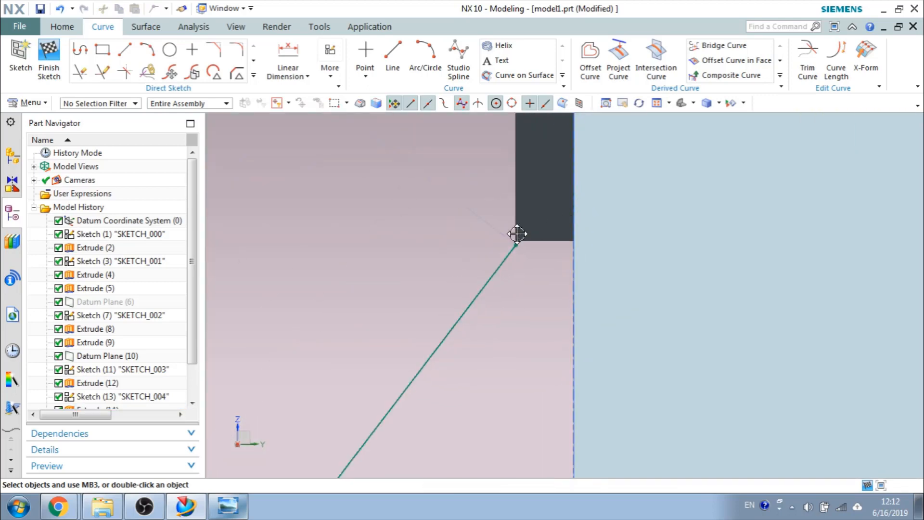
left_click_drag(516, 244, 516, 240)
scroll(532, 293, "up", 3)
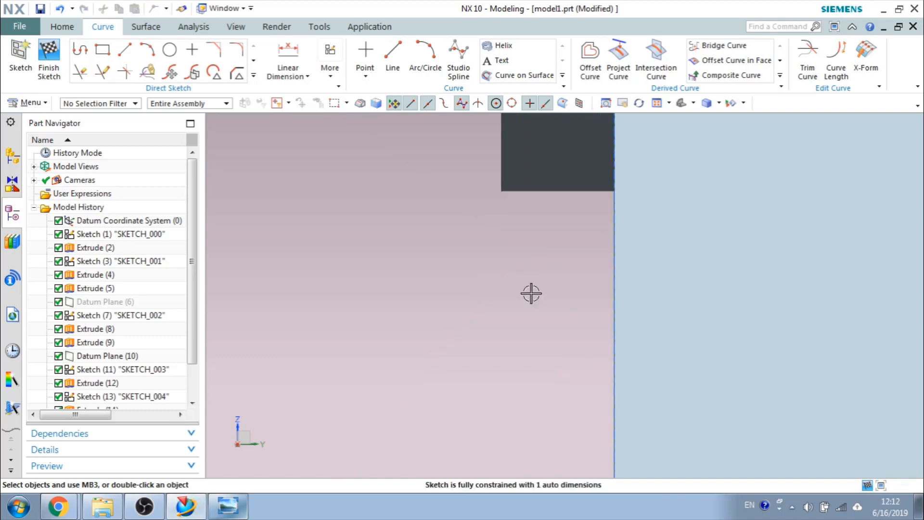
scroll(531, 293, "down", 4)
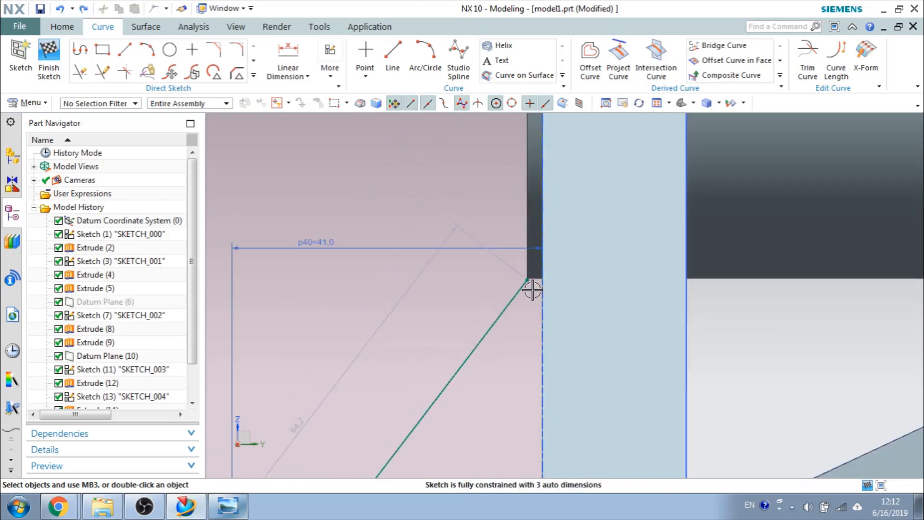
scroll(532, 289, "down", 3)
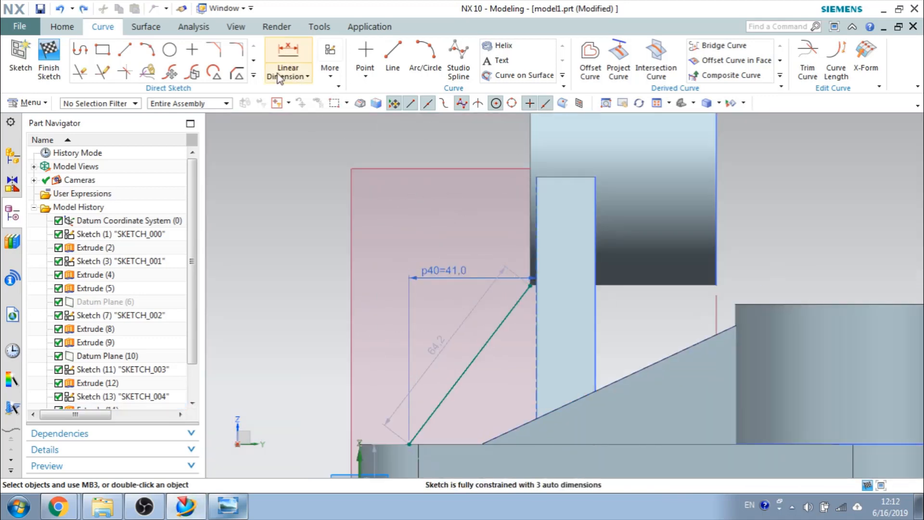
Project the upper cylinder's front edge into the sketch and convert the projected line to a reference line
left_click(254, 76)
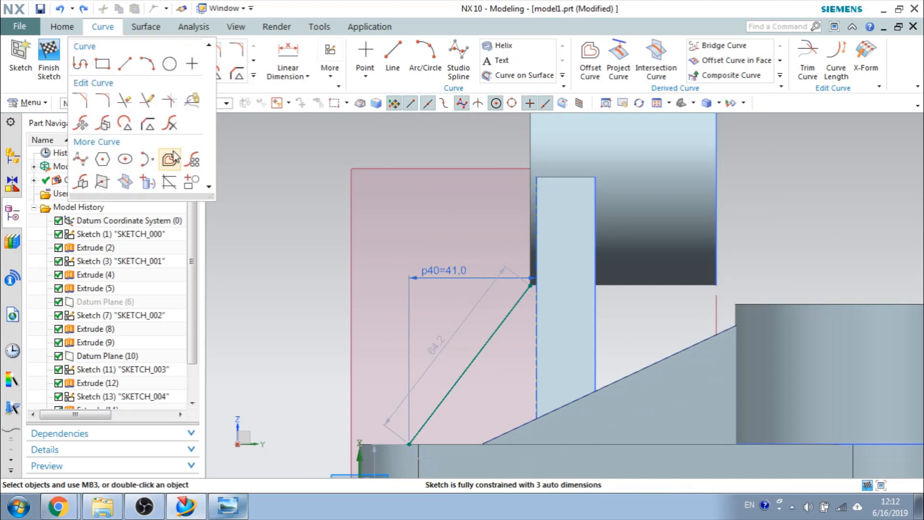
left_click(141, 183)
left_click(530, 183)
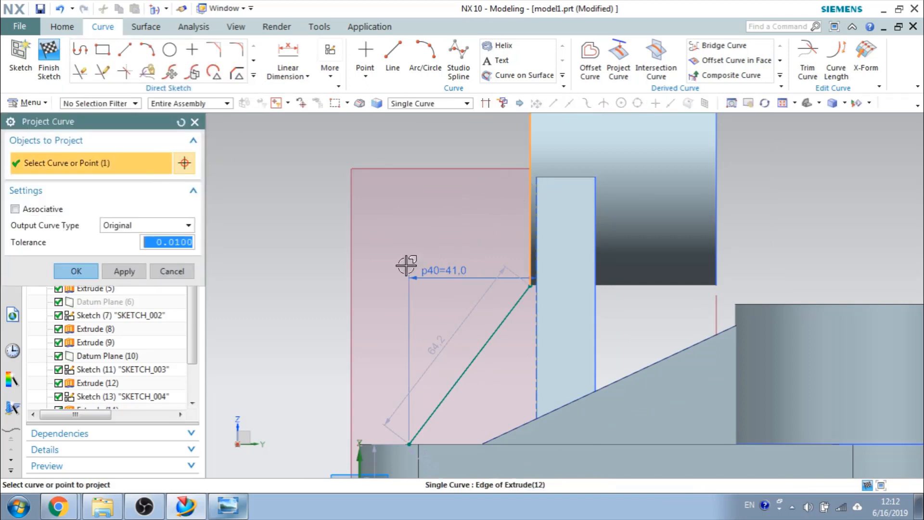
left_click(76, 271)
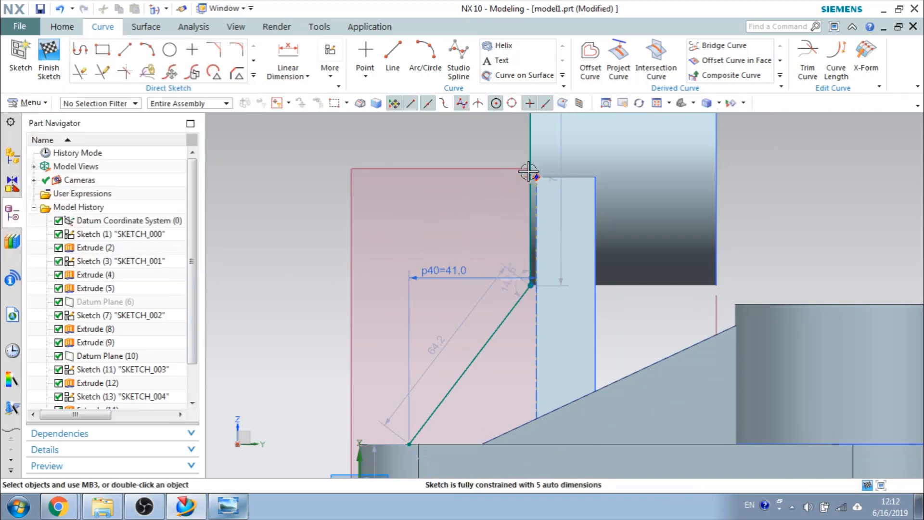
scroll(530, 270, "up", 6)
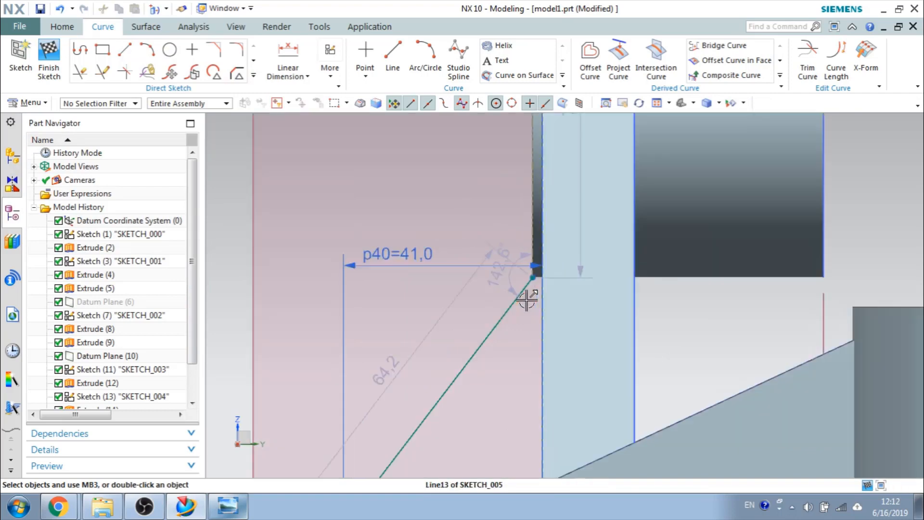
scroll(549, 244, "down", 3)
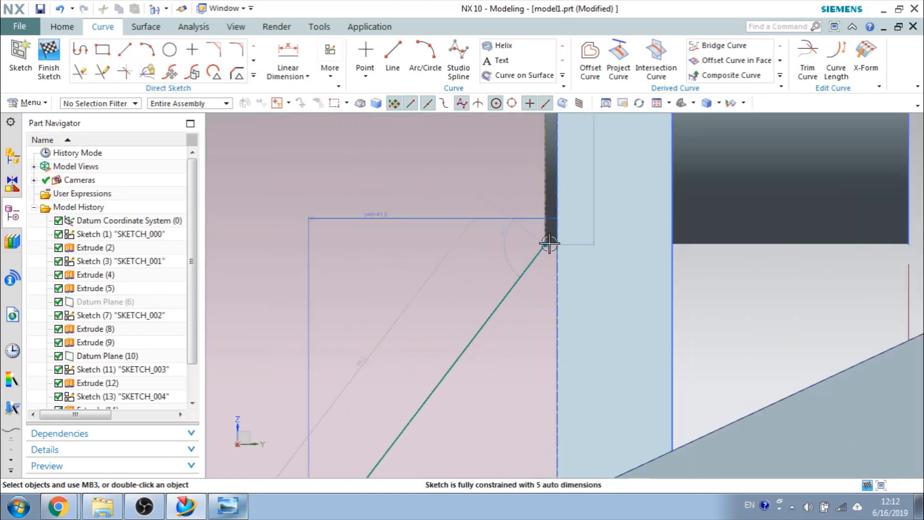
scroll(549, 244, "up", 13)
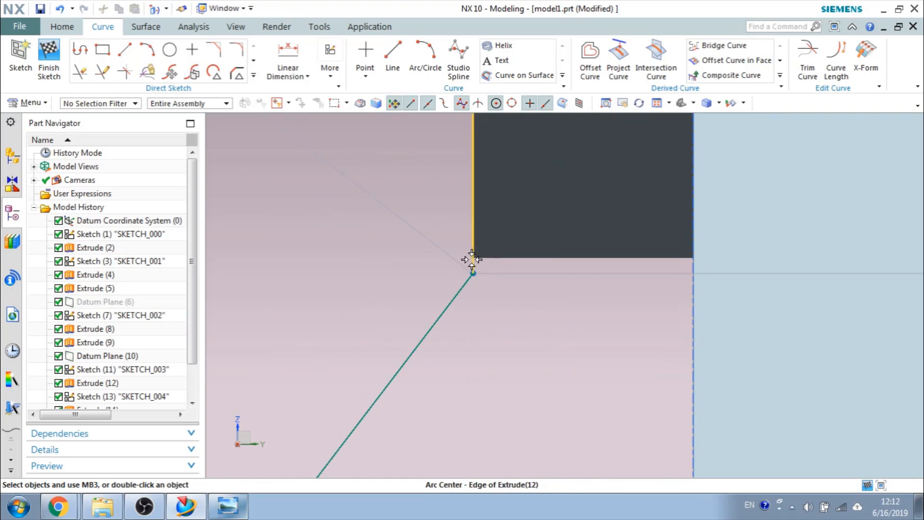
key("ctrl+z")
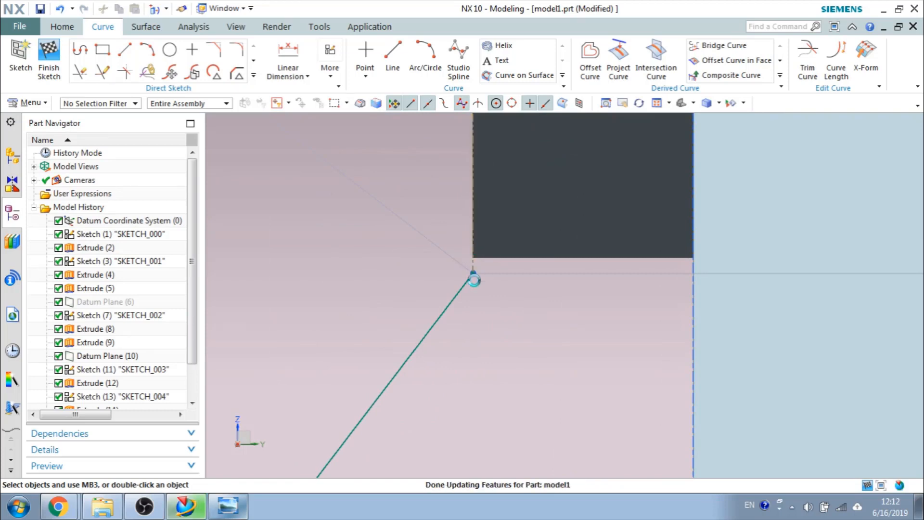
key("ctrl+y")
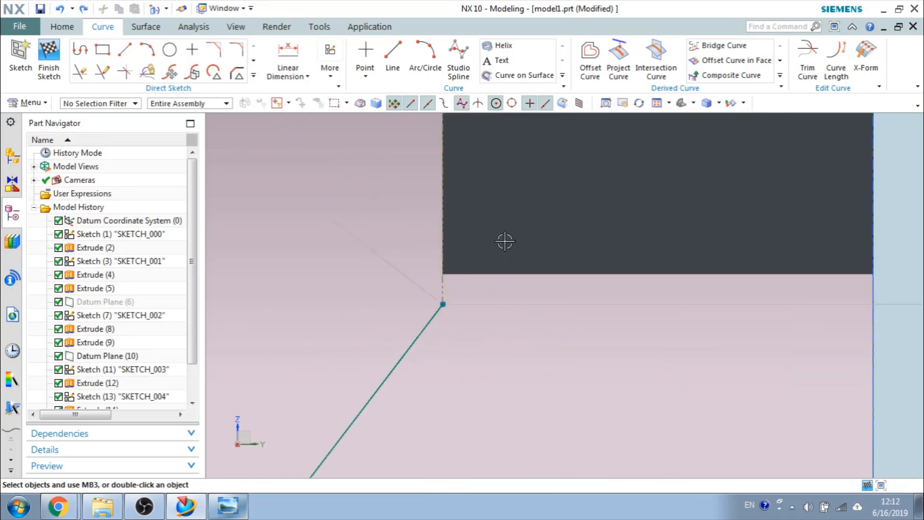
scroll(561, 233, "down", 8)
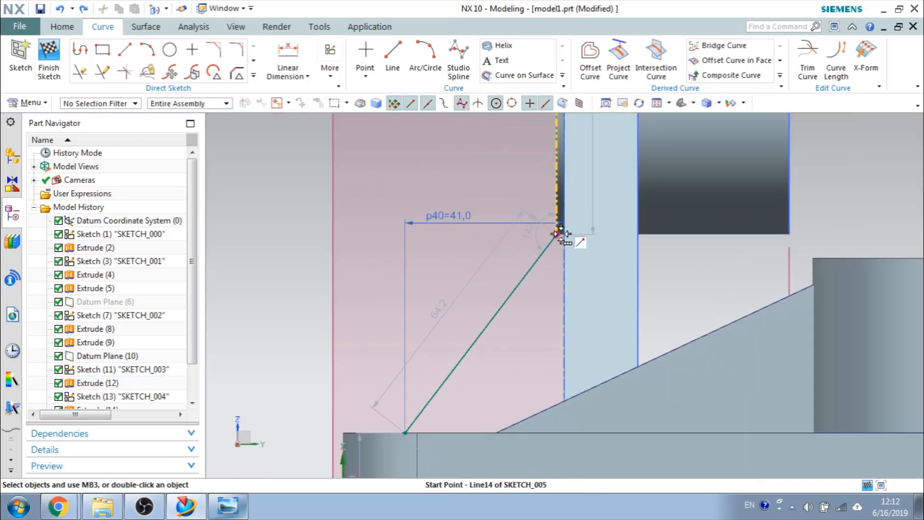
Draw a steep helper line about 2.5 mm long just behind the upper cylinder's lower front corner
scroll(561, 233, "up", 4)
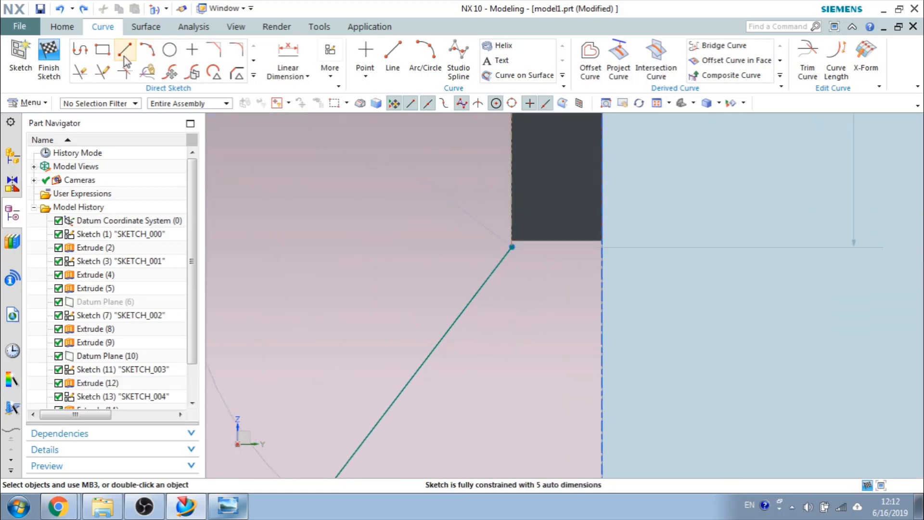
left_click(125, 56)
left_click(512, 247)
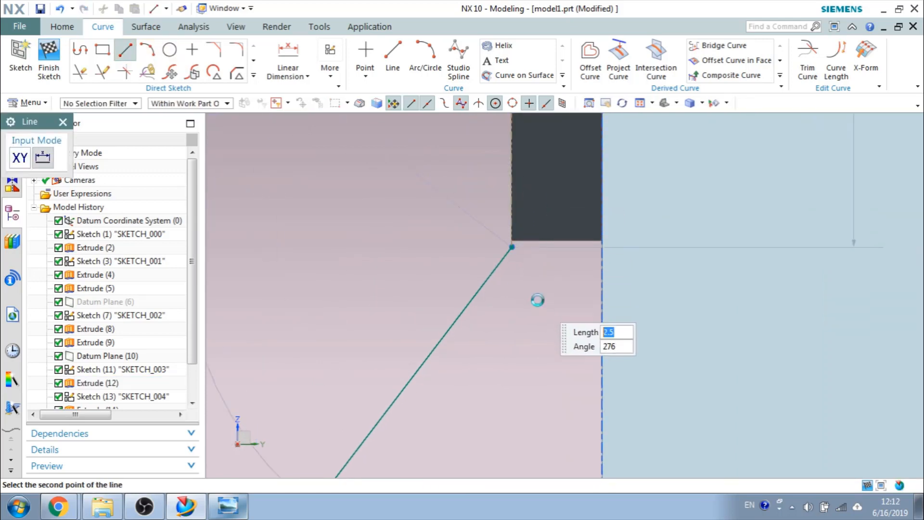
left_click(537, 300)
key("Escape")
Extend the slanted line's upper end to the helper line with Quick Extend and delete the helper line
key("e")
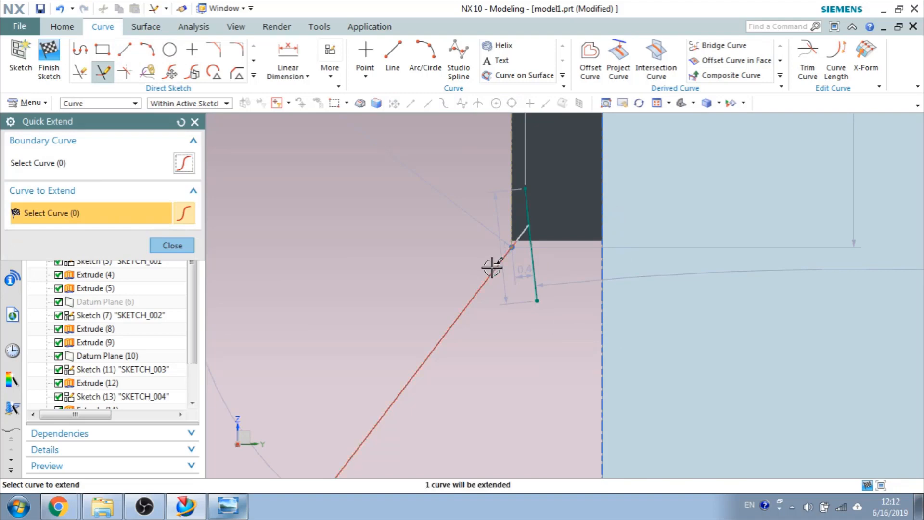
left_click(492, 267)
key("Escape")
left_click(535, 268)
key("Delete")
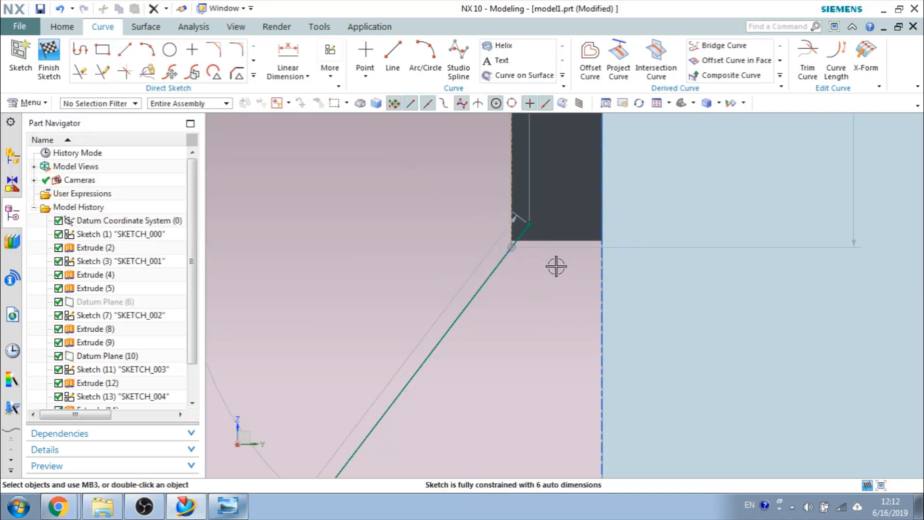
Finish the rib sketch and return to a 3D view of the bracket
scroll(556, 266, "down", 5)
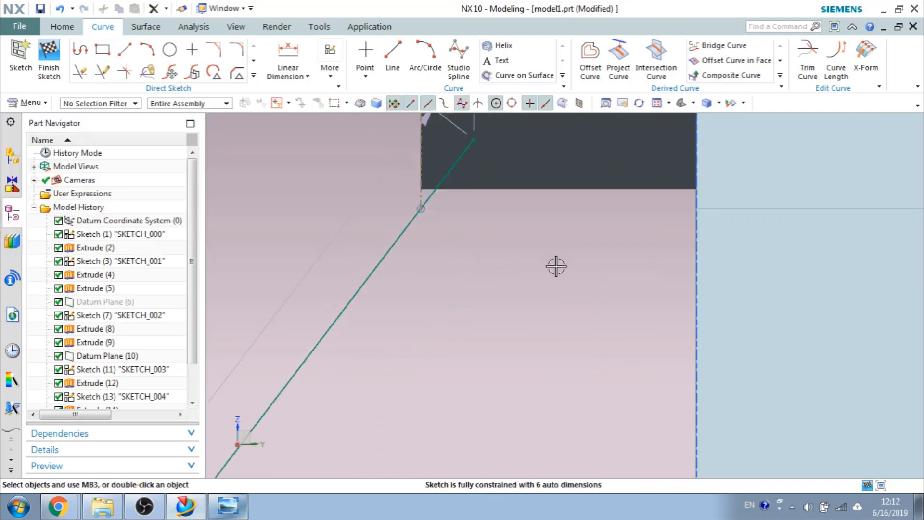
left_click(43, 57)
mouse_move(400, 260)
middle_mouse_down()
mouse_move(459, 236)
mouse_move(482, 248)
middle_mouse_up()
scroll(482, 248, "up", 3)
scroll(482, 248, "down", 8)
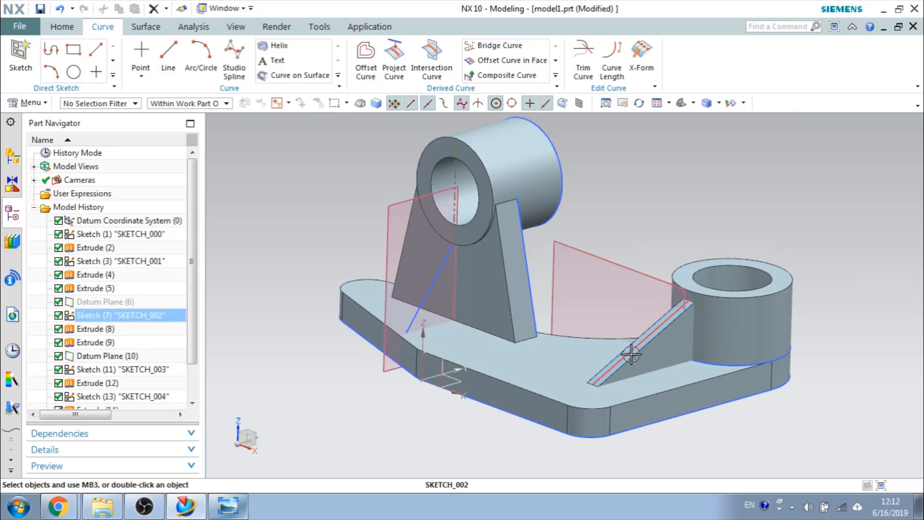
middle_click_drag(449, 258, 447, 268)
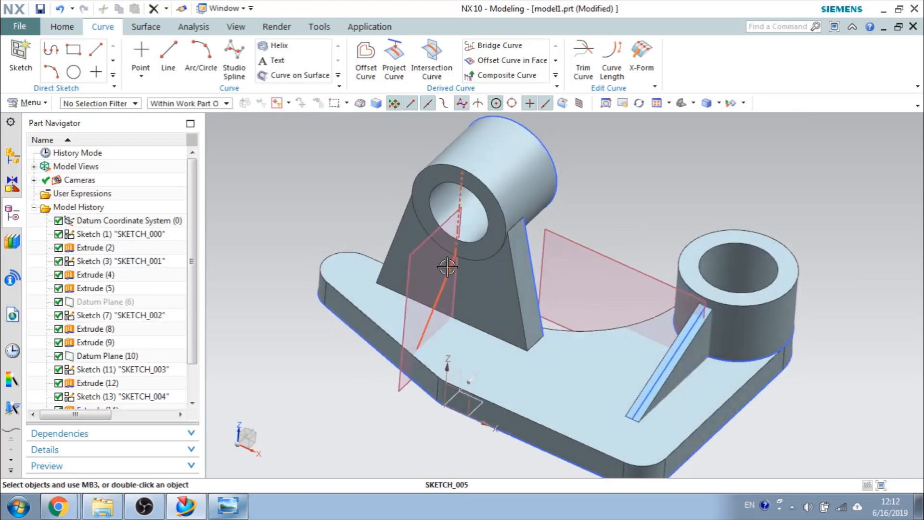
Extrude the slanted line in front of the support with a symmetric value of 5 mm
left_click(59, 27)
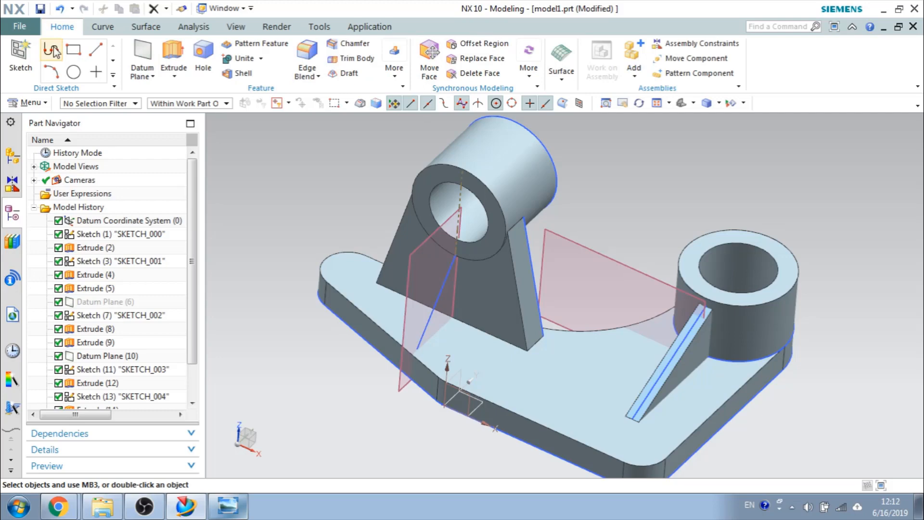
left_click(173, 55)
left_click(440, 299)
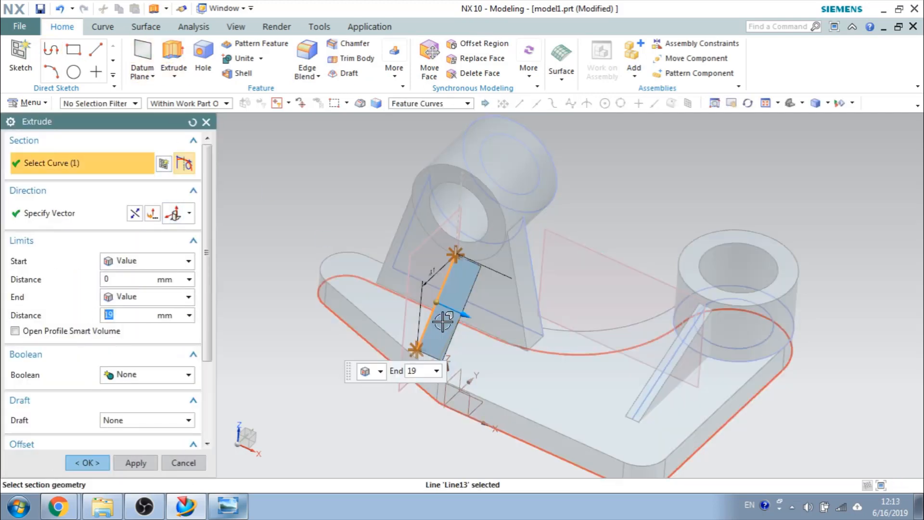
left_click(153, 261)
left_click(147, 290)
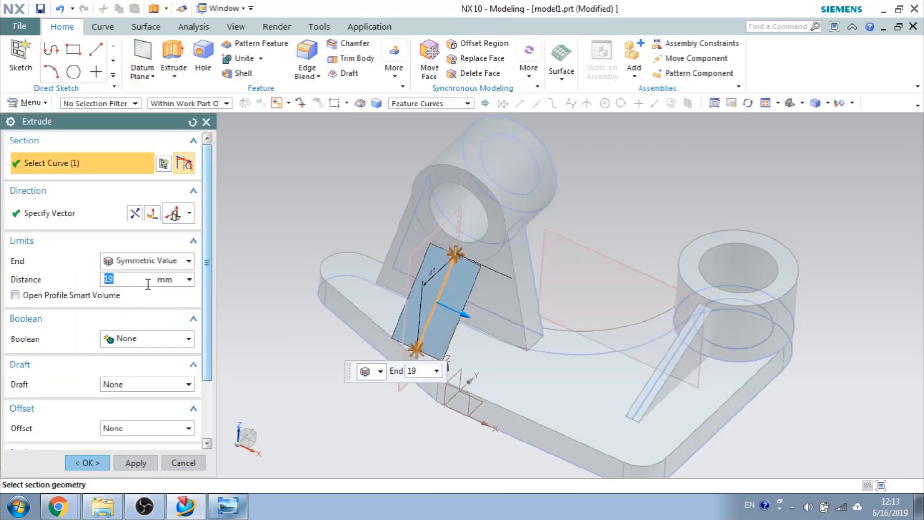
type("5")
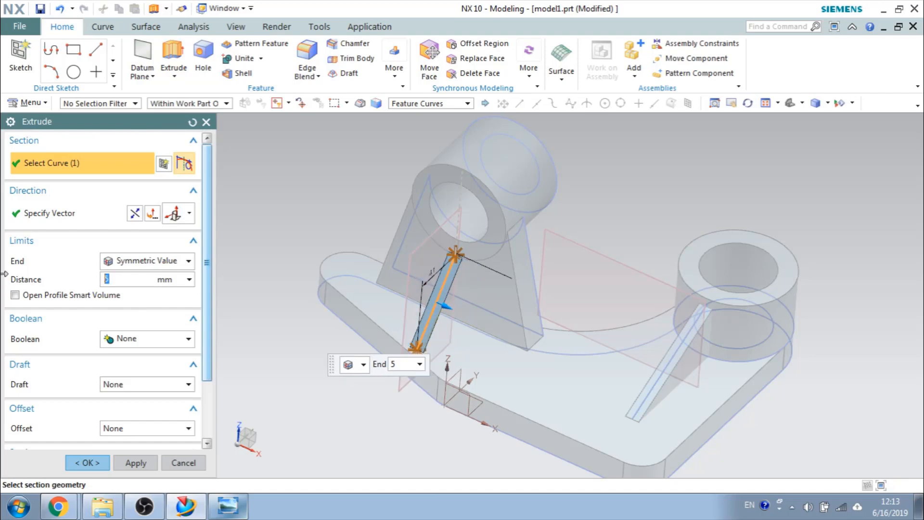
left_click(81, 462)
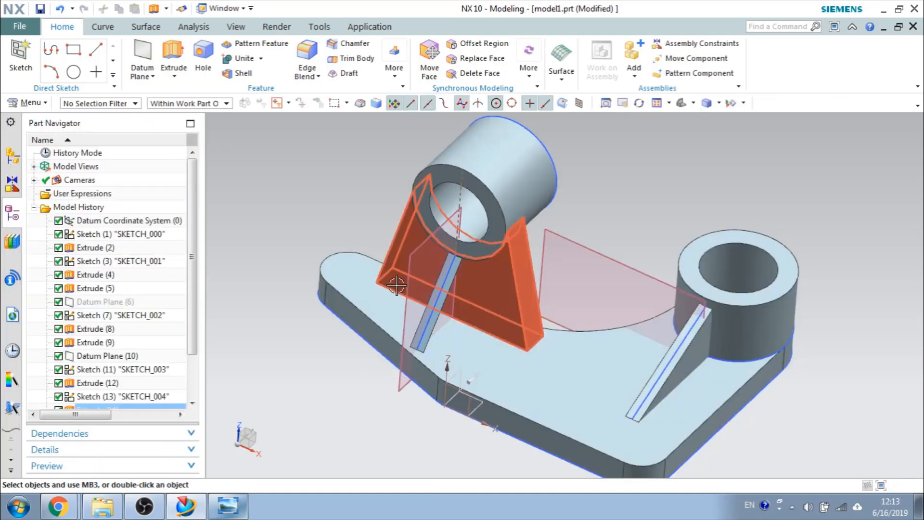
Start another extrusion and set the model's display style to Static Wireframe
left_click(173, 53)
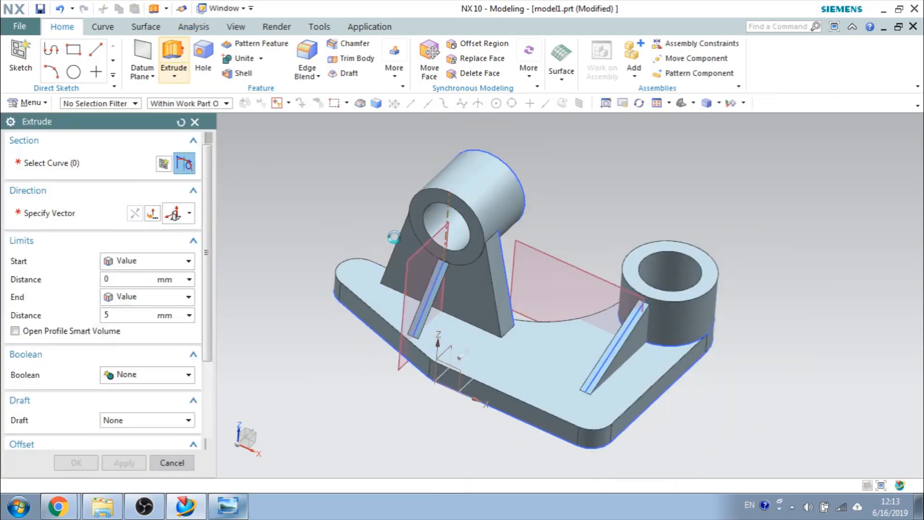
scroll(440, 292, "down", 3)
scroll(439, 292, "up", 6)
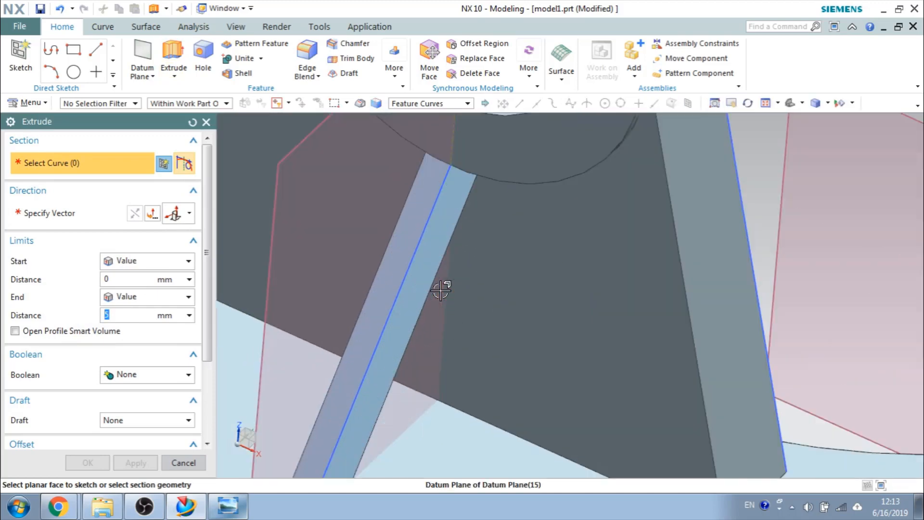
scroll(439, 288, "down", 2)
left_click(828, 103)
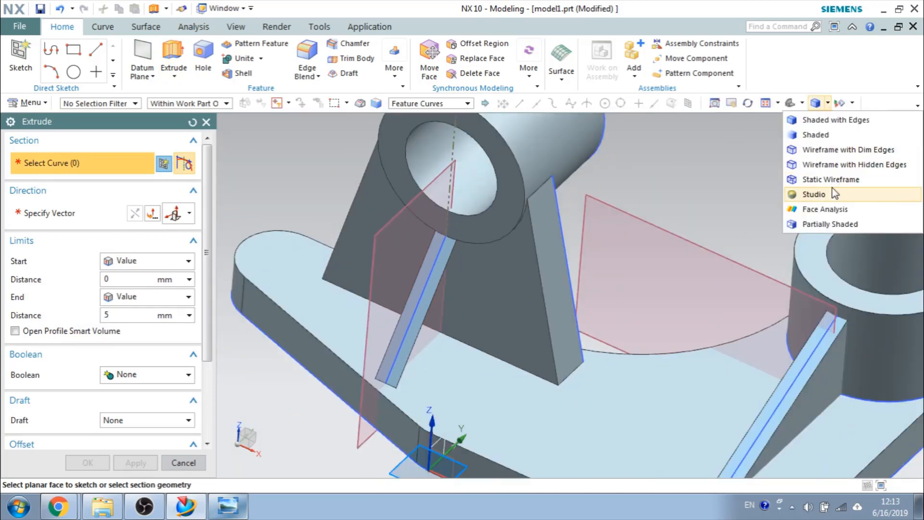
left_click(834, 177)
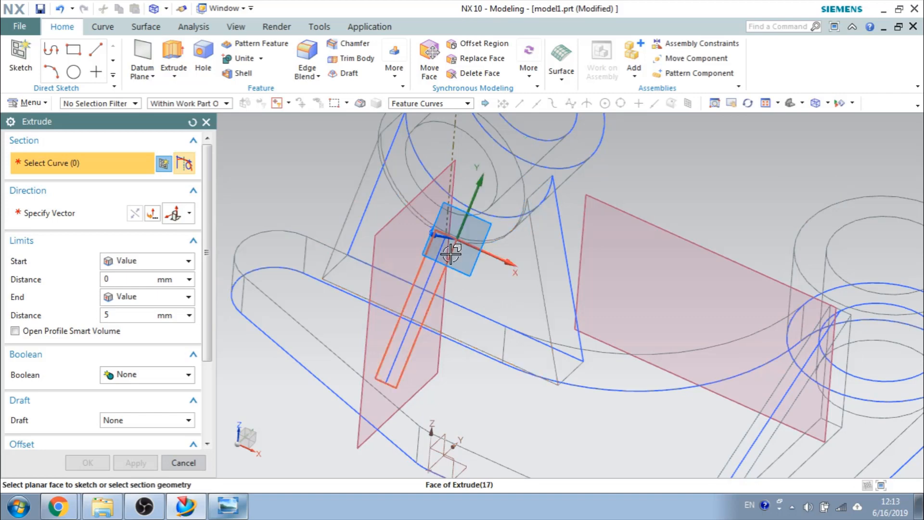
left_click(451, 254)
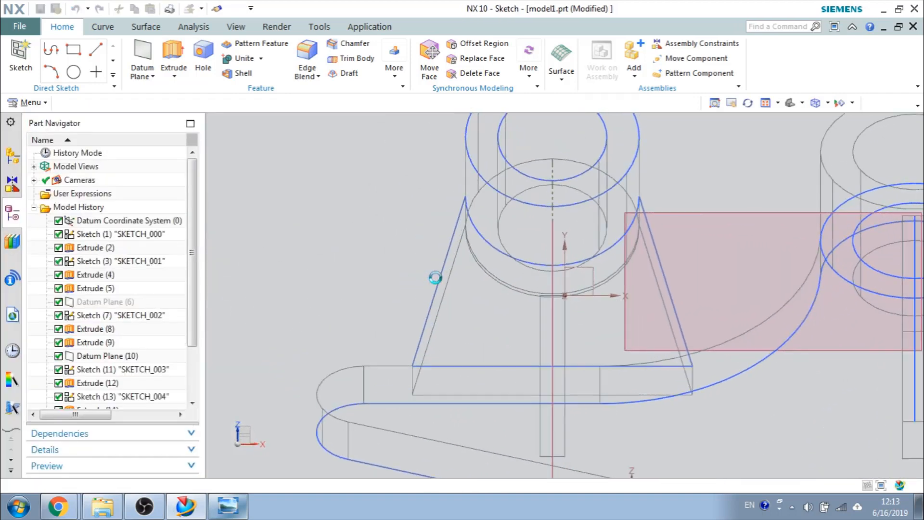
left_click(20, 57)
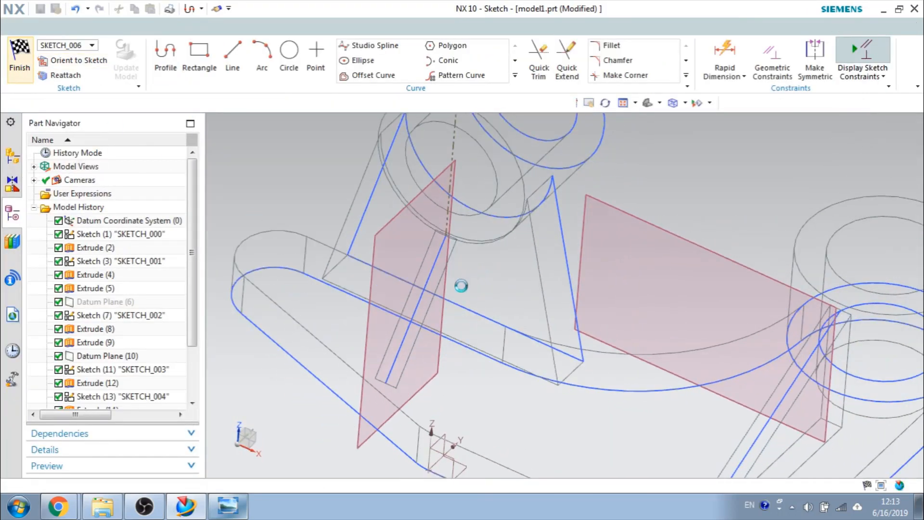
scroll(438, 274, "down", 5)
Set the curve rule to Single Curve and select the four edges outlining the slanted strip's face as the extrusion section
scroll(439, 275, "up", 12)
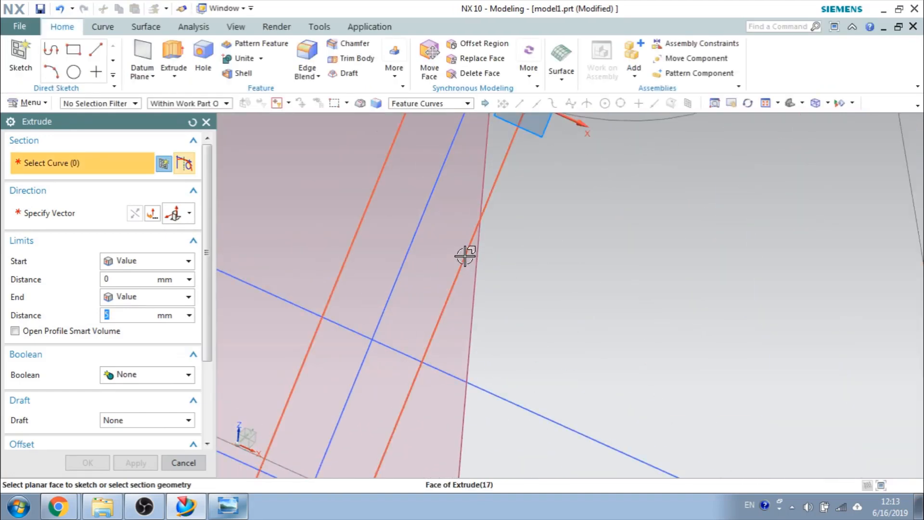
left_click(424, 103)
left_click(424, 117)
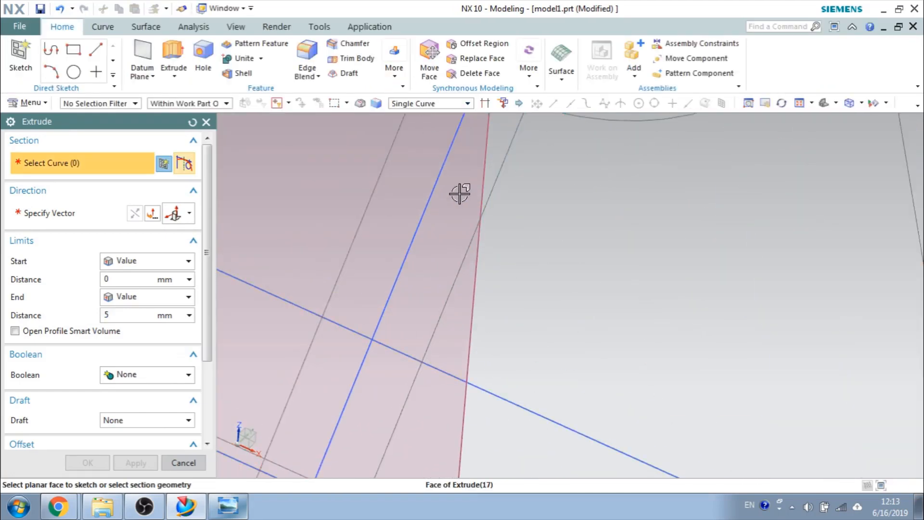
left_click(474, 233)
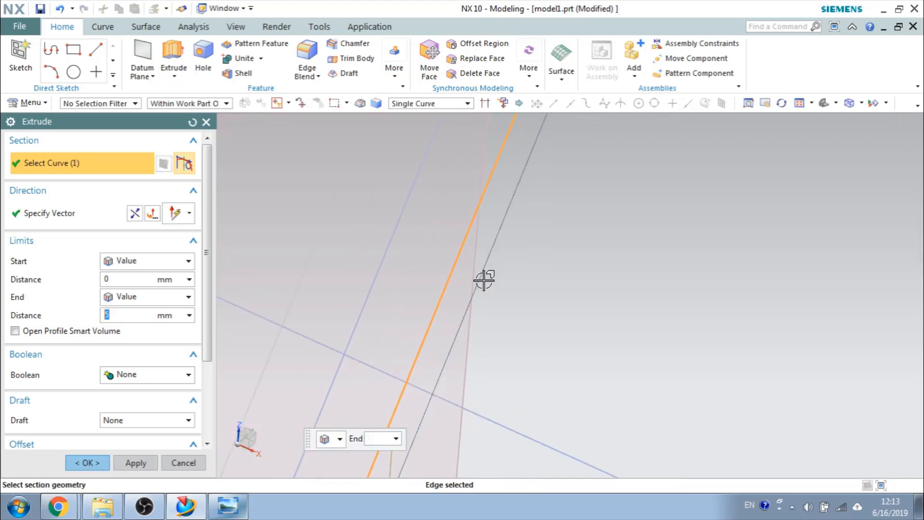
scroll(497, 214, "up", 4)
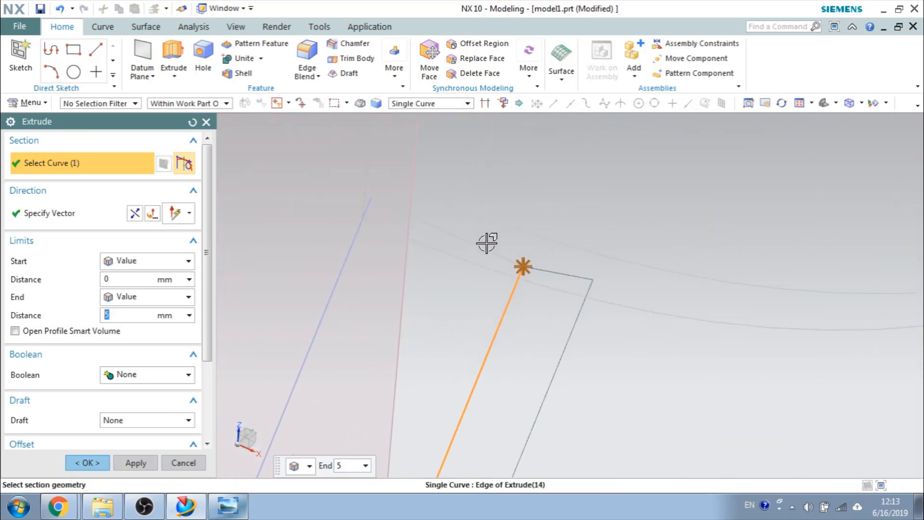
left_click(481, 246)
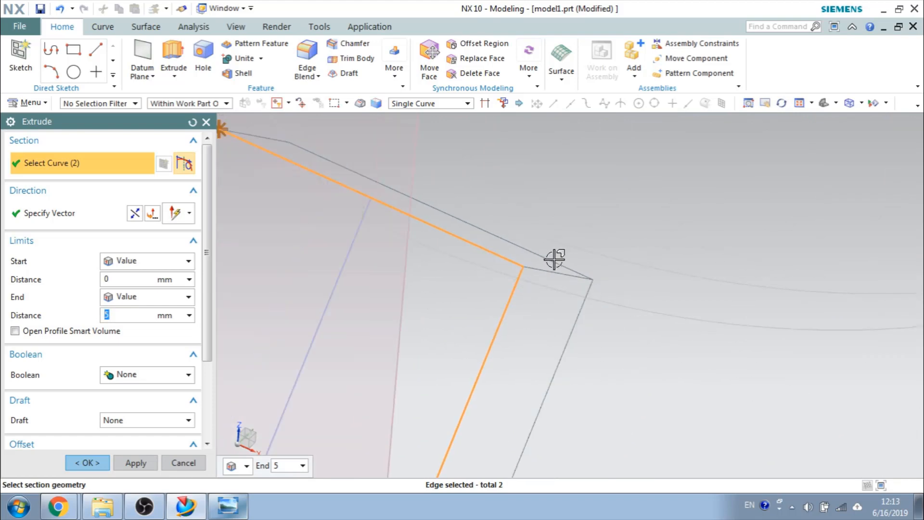
scroll(553, 258, "down", 3)
left_click(427, 267)
scroll(525, 223, "down", 5)
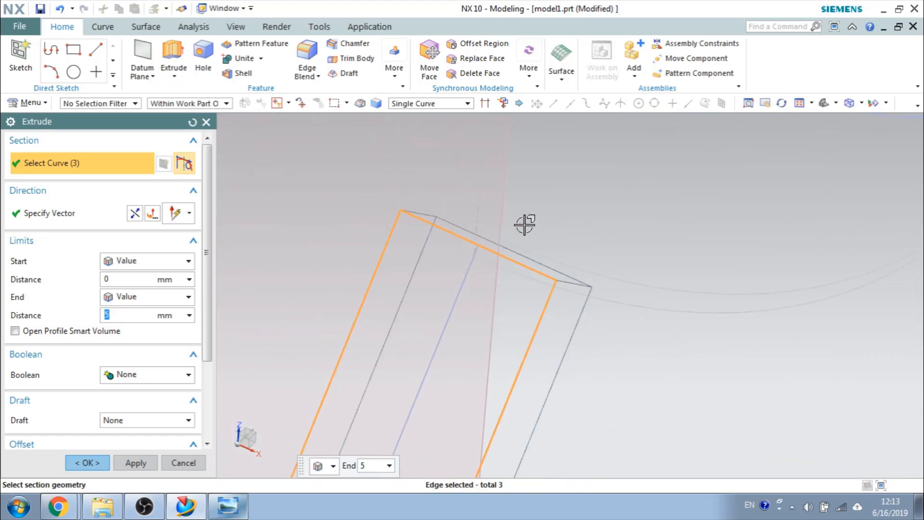
scroll(464, 351, "up", 6)
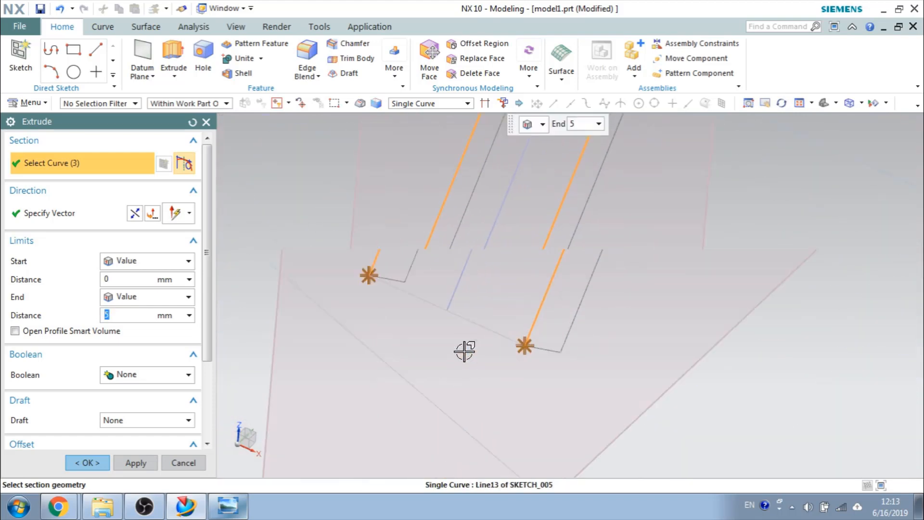
left_click(409, 275)
scroll(569, 332, "down", 6)
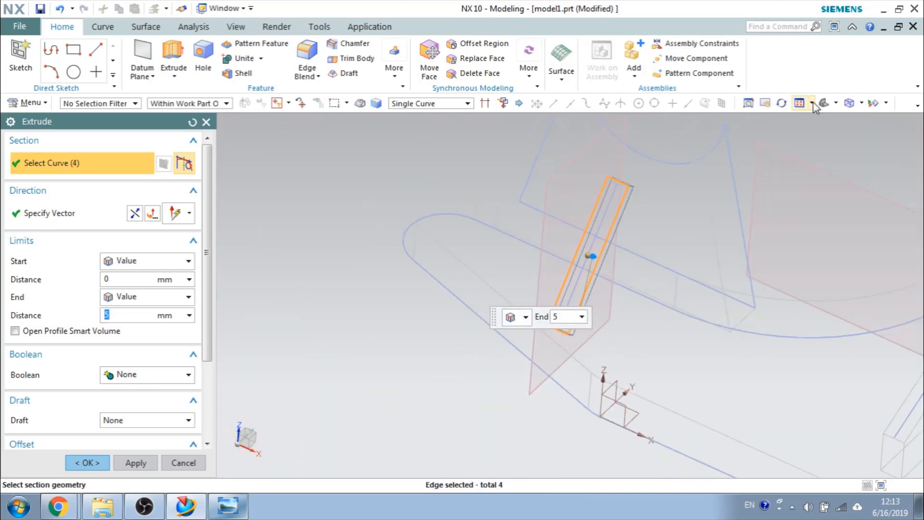
Return the model to shaded display and direct the extrusion vertically down toward the base plate using an inferred vector
left_click(860, 107)
left_click(861, 120)
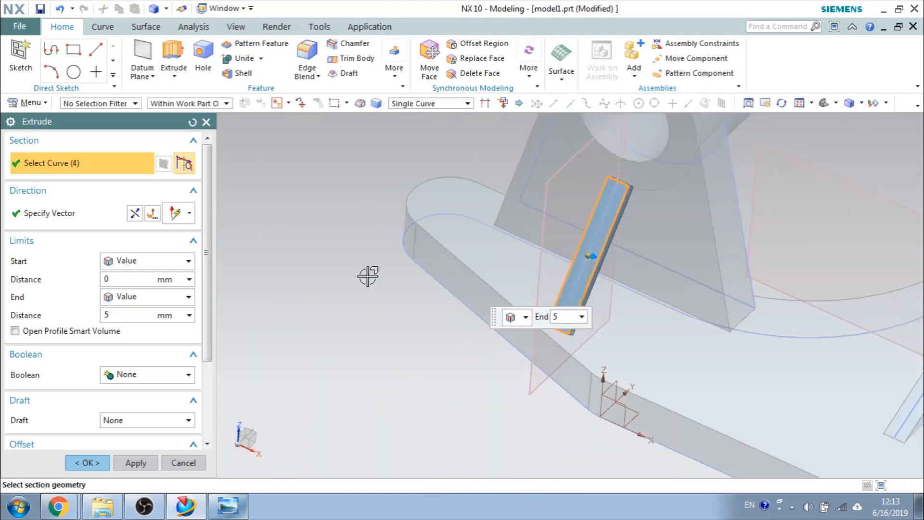
middle_click_drag(367, 274, 330, 248)
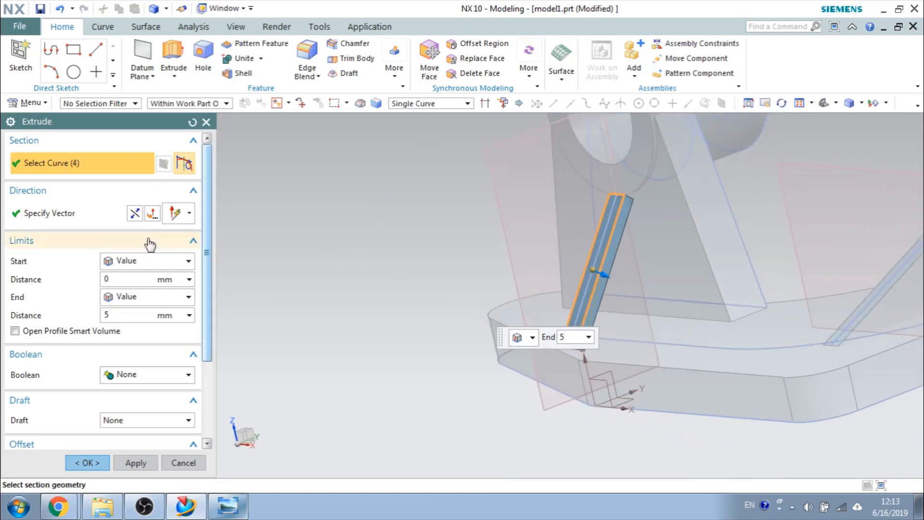
left_click(189, 214)
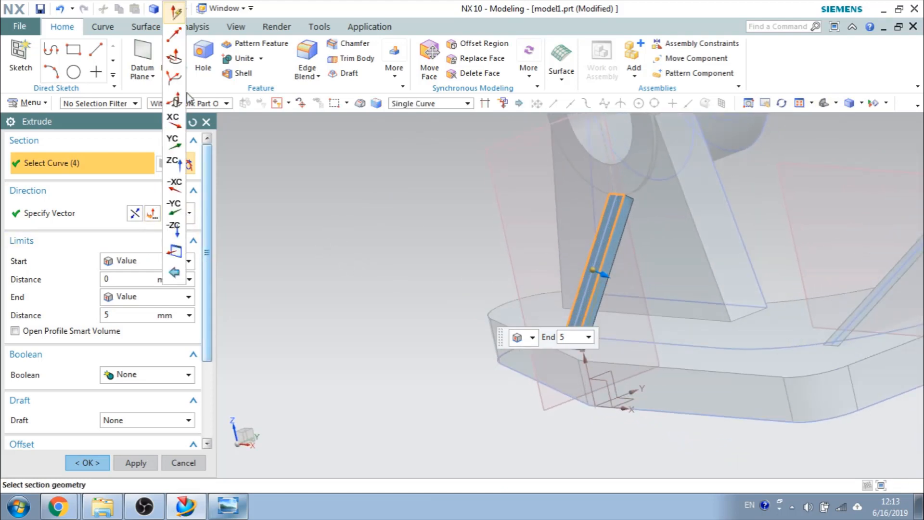
left_click(175, 18)
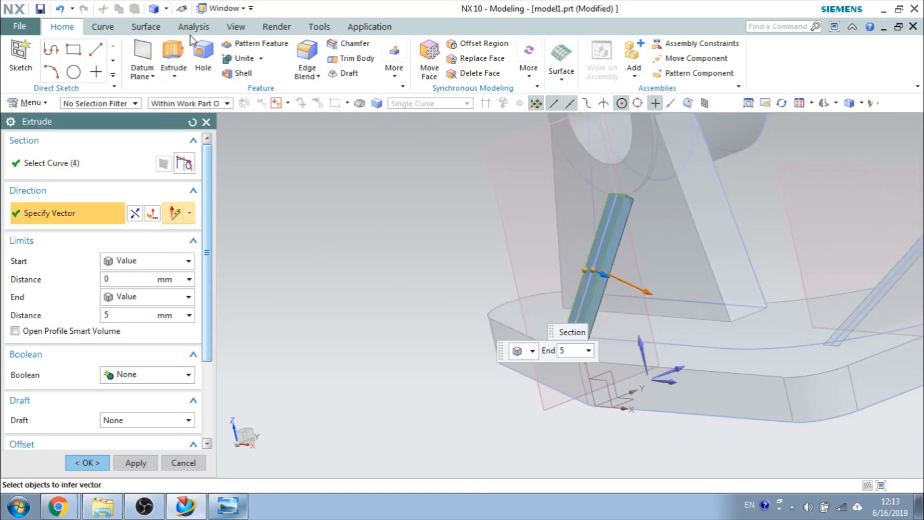
left_click(643, 345)
left_click(153, 214)
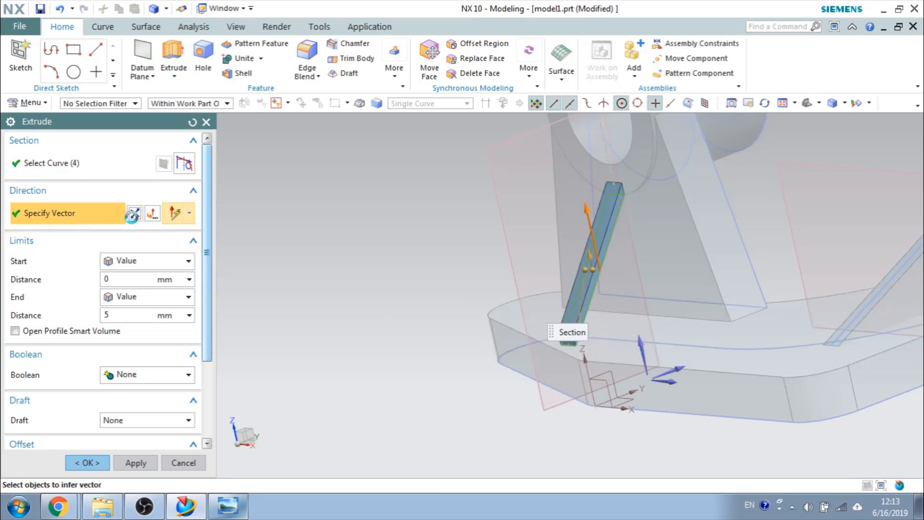
Try to extrude the strip's face down with the end limit set to Until Next
left_click(174, 299)
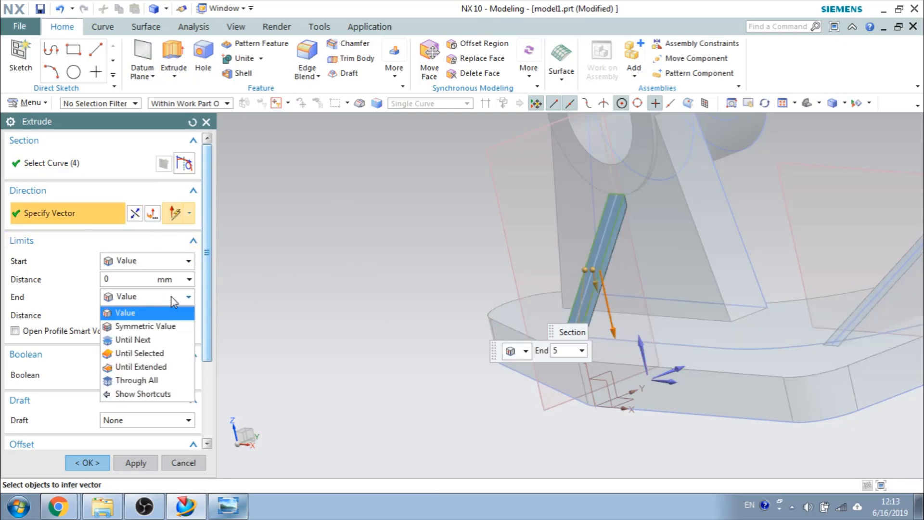
left_click(161, 340)
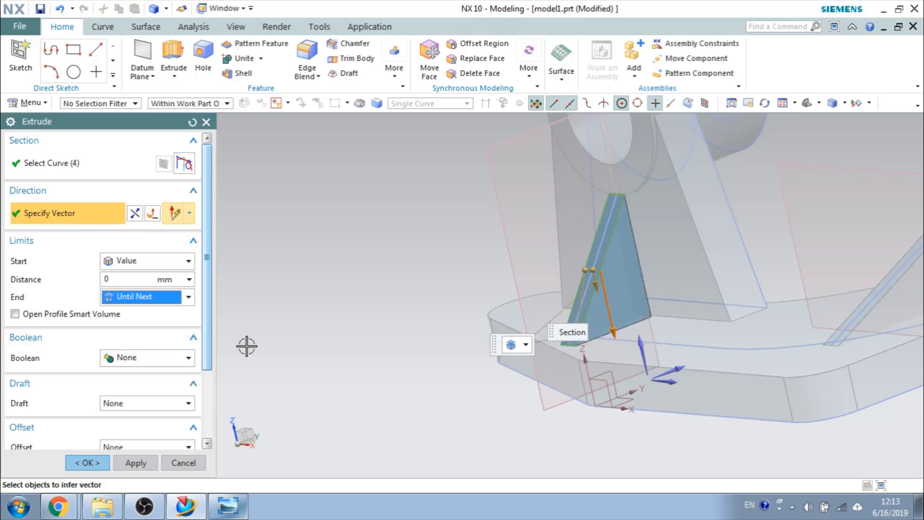
left_click(97, 462)
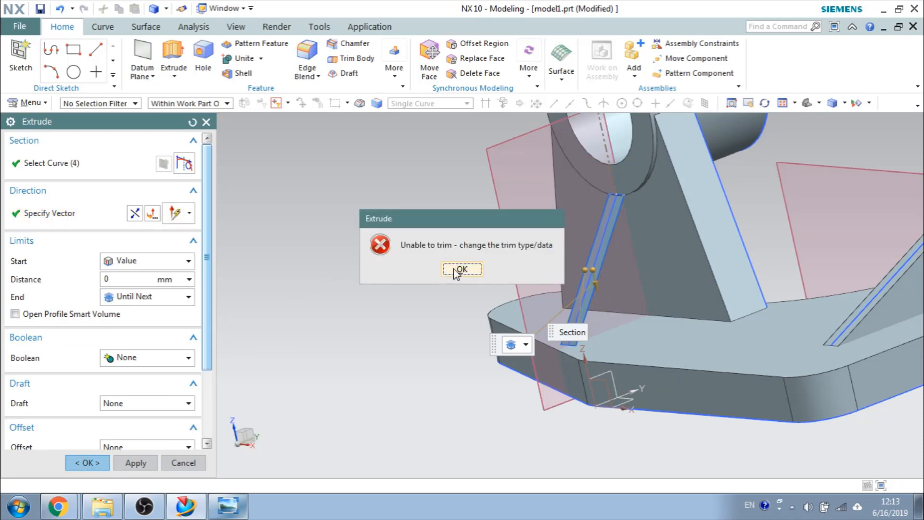
left_click(460, 270)
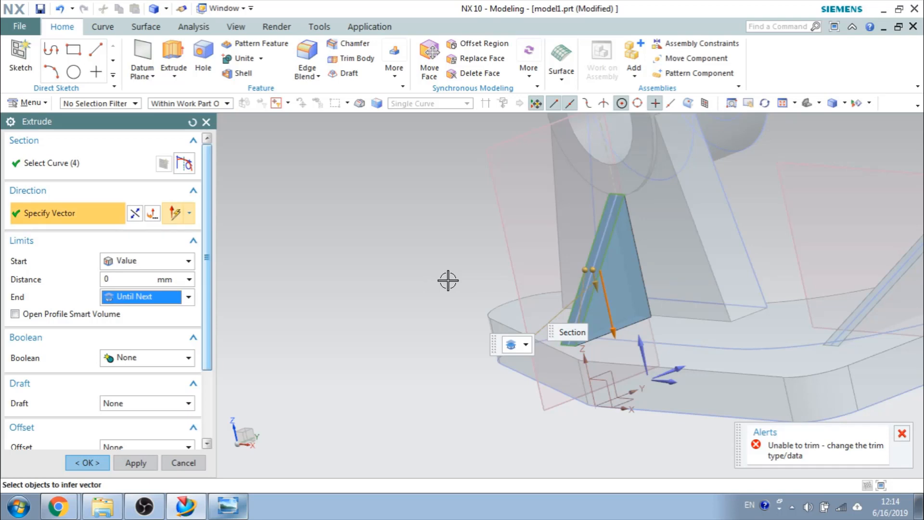
Extrude the strip's face down with the end limit Until Extended to the base plate's upper face
middle_click_drag(448, 280, 366, 288)
left_click(120, 298)
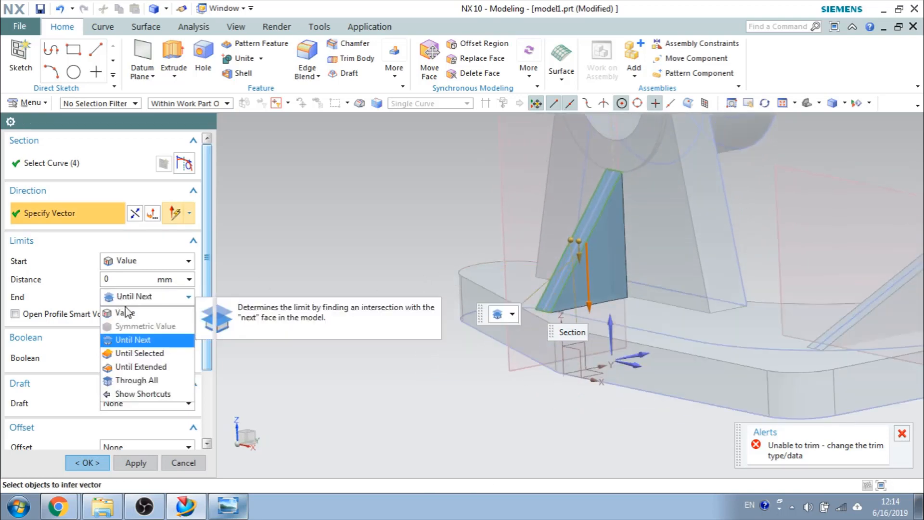
left_click(134, 367)
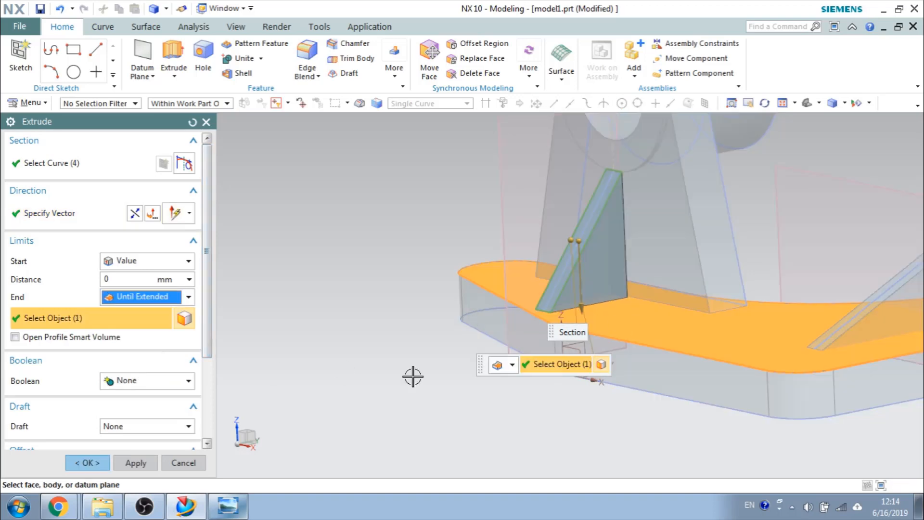
left_click(88, 462)
middle_click_drag(429, 263, 454, 264)
scroll(369, 244, "down", 3)
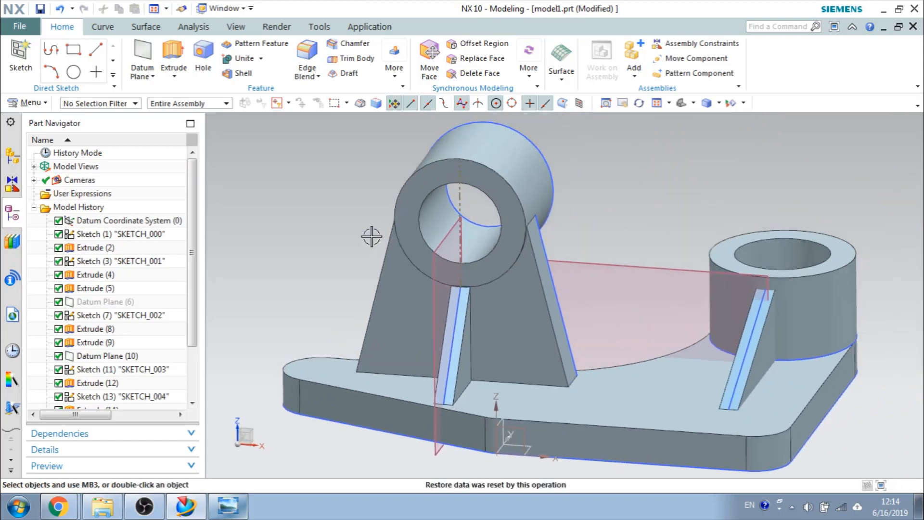
Show the bracket in isometric view and hide the two datum planes at the ribs
key("End")
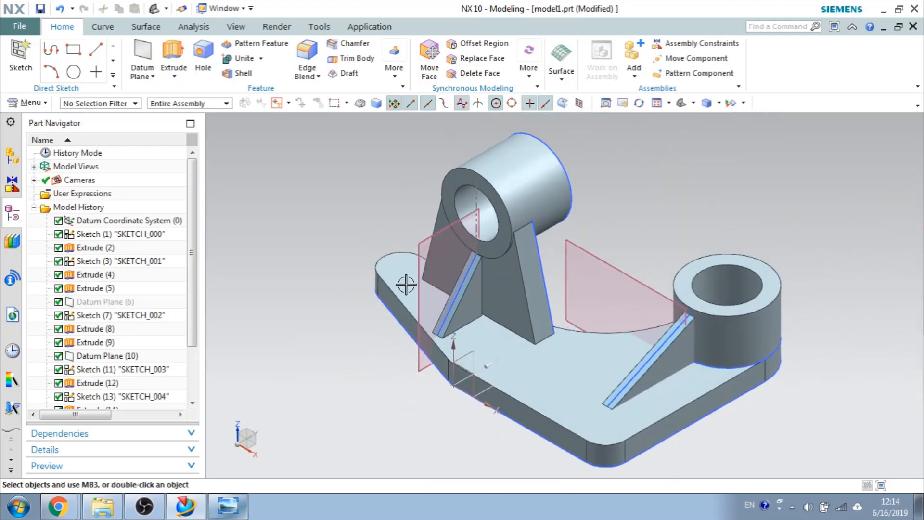
left_click(424, 267)
key("ctrl+b")
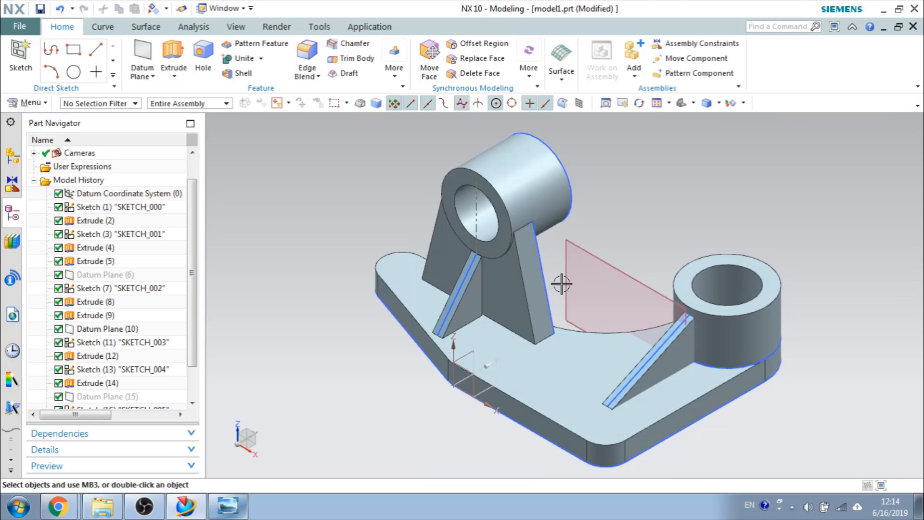
left_click(602, 269)
key("ctrl+b")
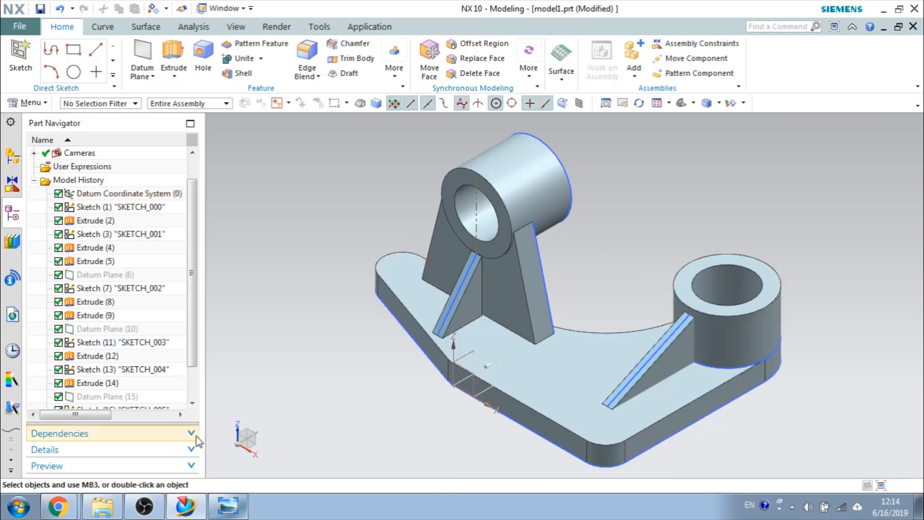
Switch to the reference drawing in Windows Photo Viewer to check the base plate's hole dimensions
left_click(228, 505)
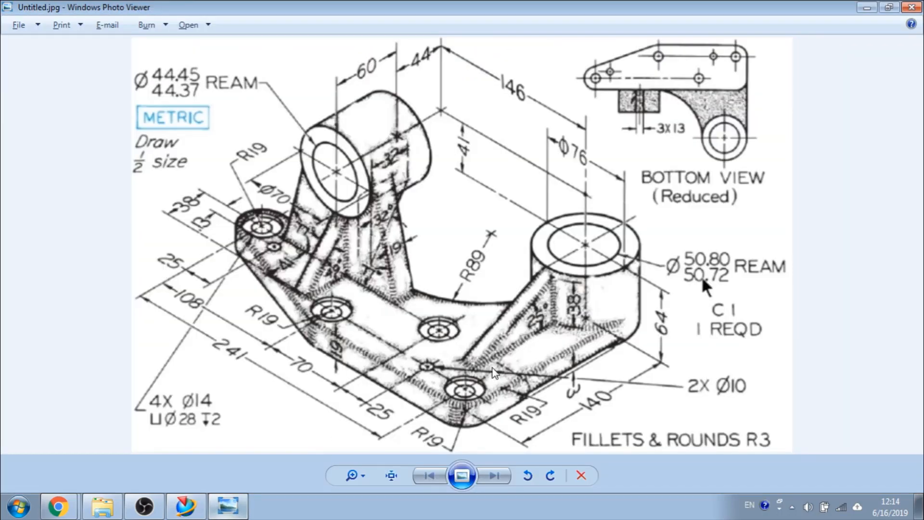
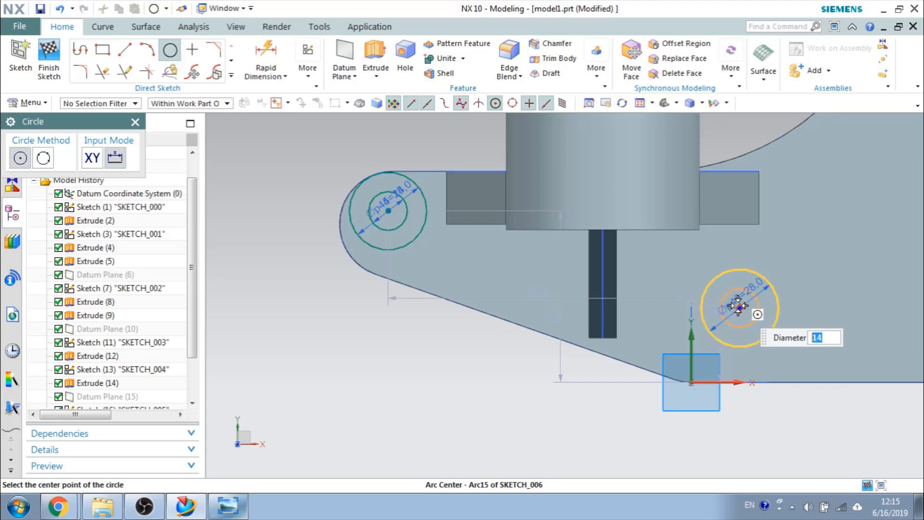
Add a 14 mm circle concentric with the 28 mm circle near the origin, and draw concentric 14 mm and 28 mm circles near the plate's far front corner
left_click(738, 306)
scroll(508, 400, "down", 2)
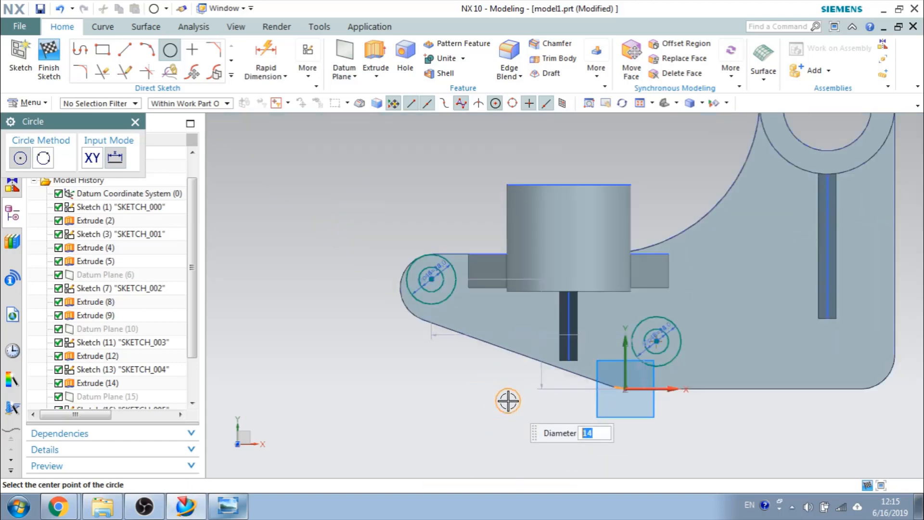
scroll(818, 394, "up", 3)
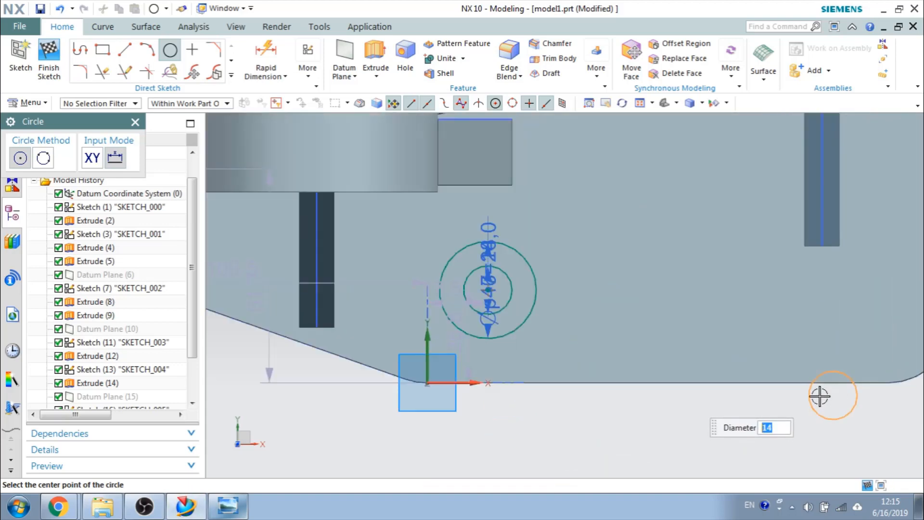
left_click(826, 321)
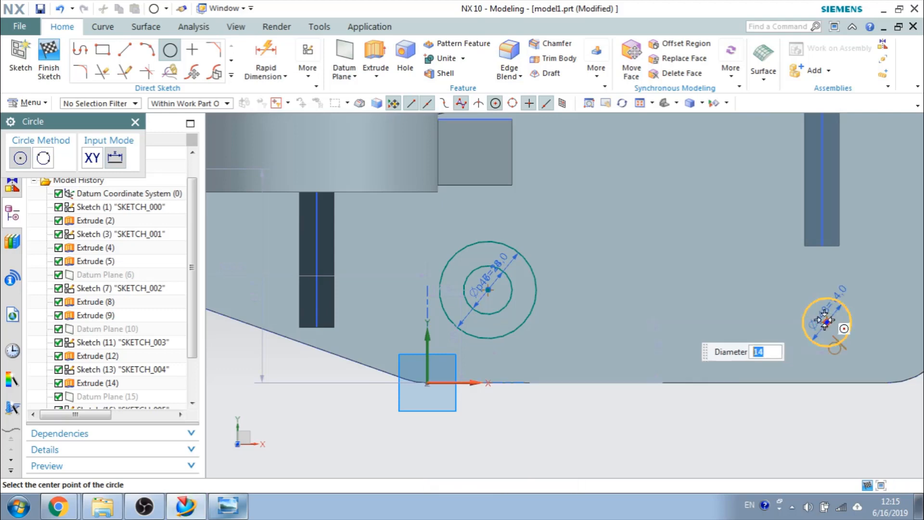
type("2")
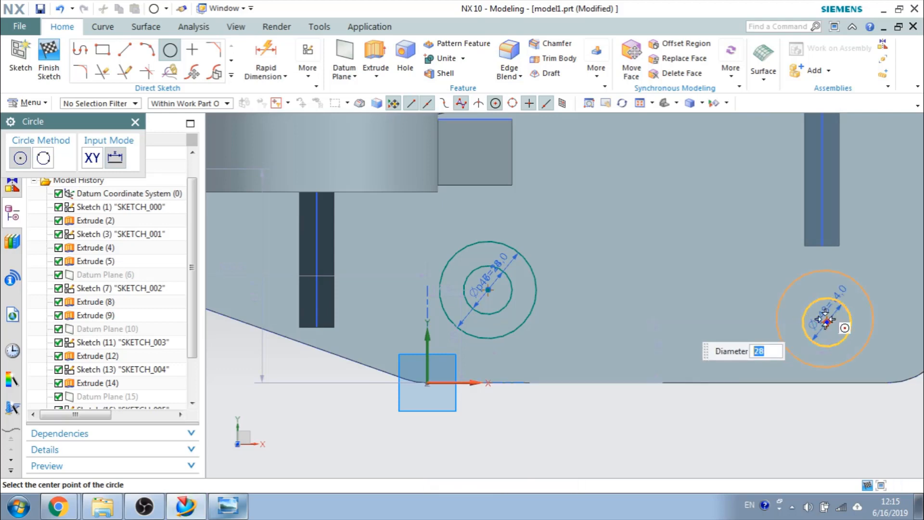
type("8")
left_click(831, 320)
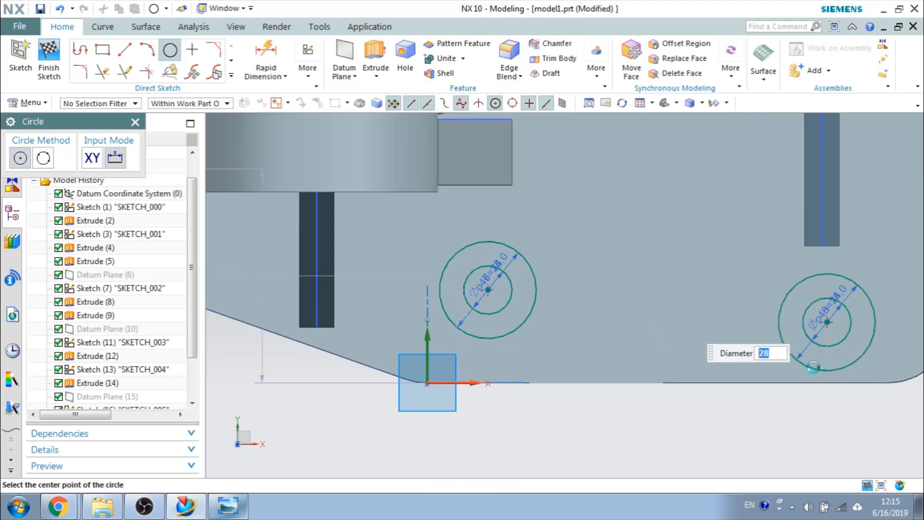
key("Escape")
Review the three hole positions in the sketch and switch to the reference drawing in Windows Photo Viewer to check the hole spacing
scroll(765, 376, "up", 2)
scroll(766, 376, "down", 2)
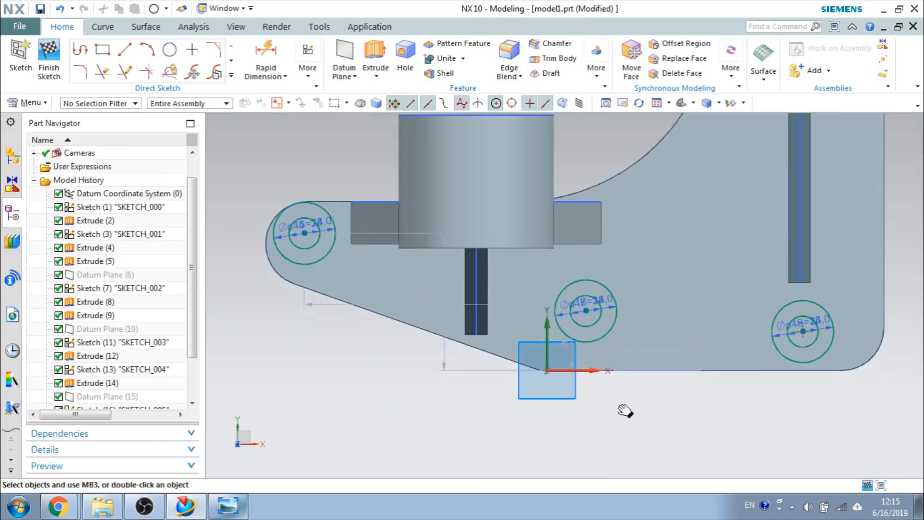
middle_click_drag(262, 301, 290, 333, "shift")
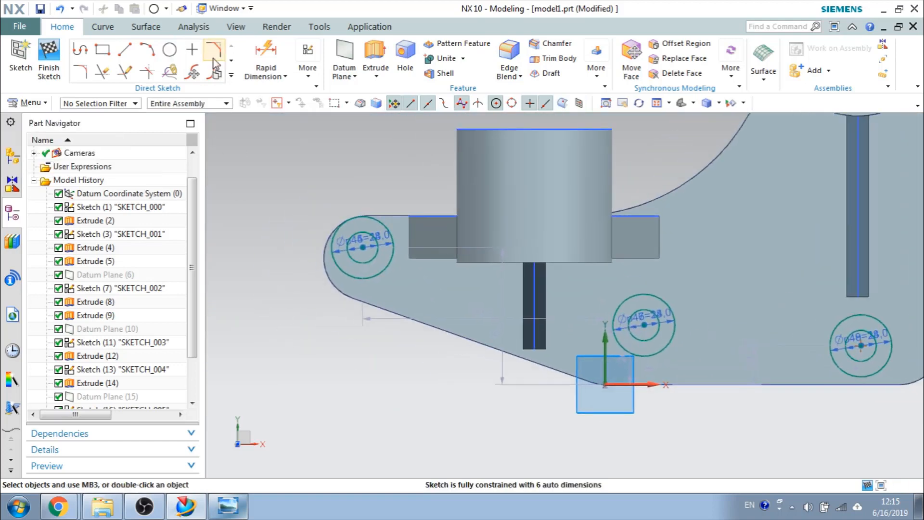
left_click(236, 505)
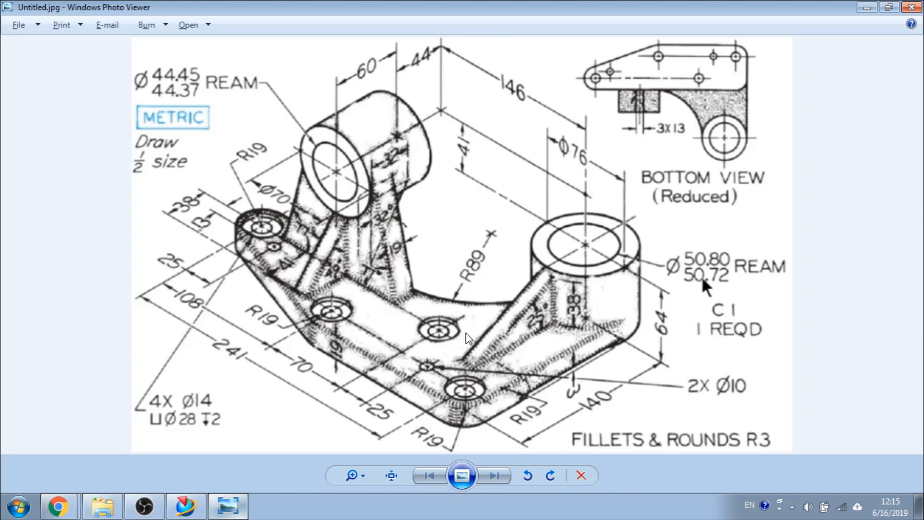
Return to NX and draw concentric 14 mm and 28 mm circles for the fourth mounting hole, near the plate's concave arc
left_click(867, 7)
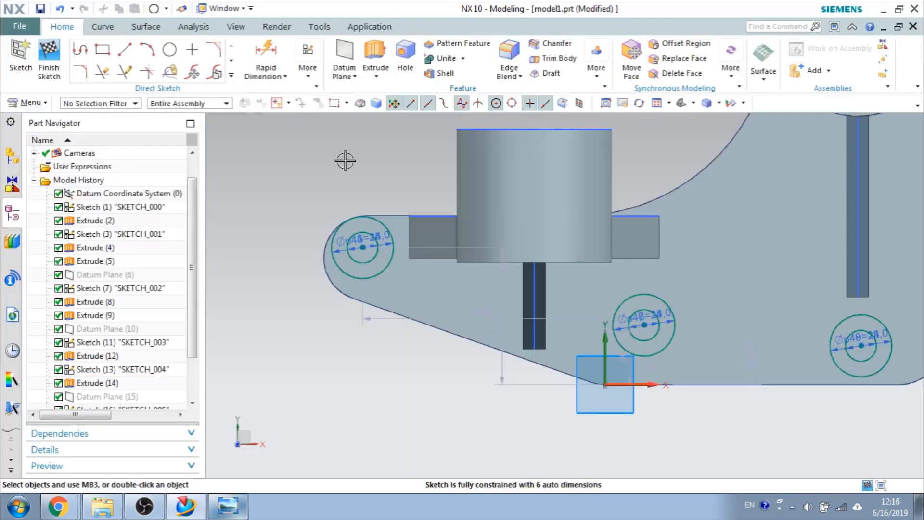
left_click(169, 50)
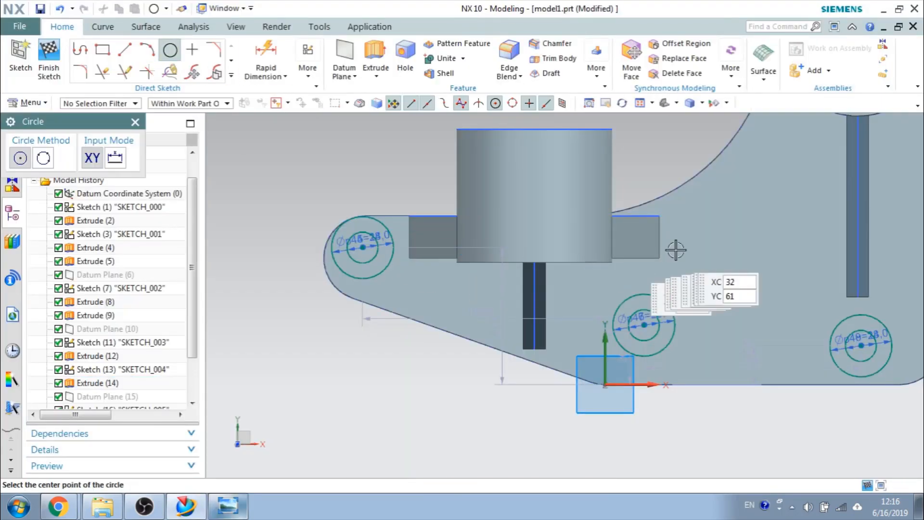
left_click(763, 202)
type("14")
key("Return")
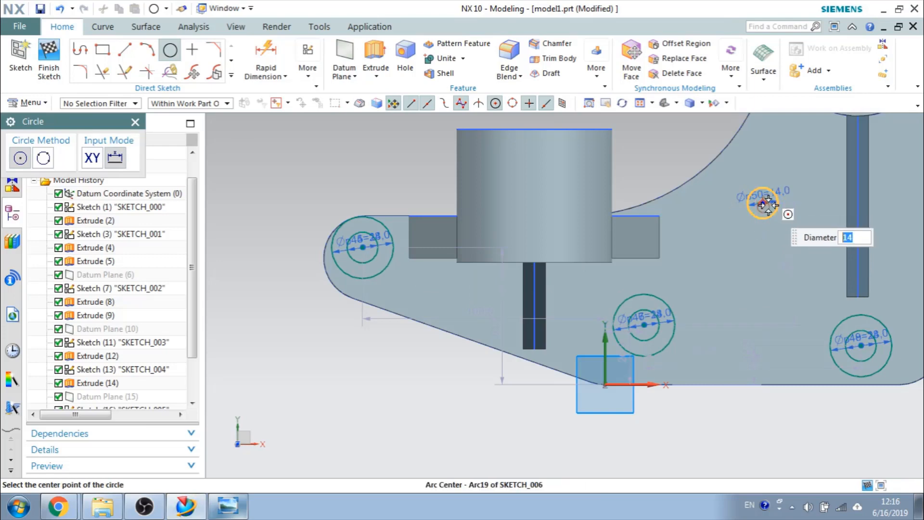
type("28")
key("Return")
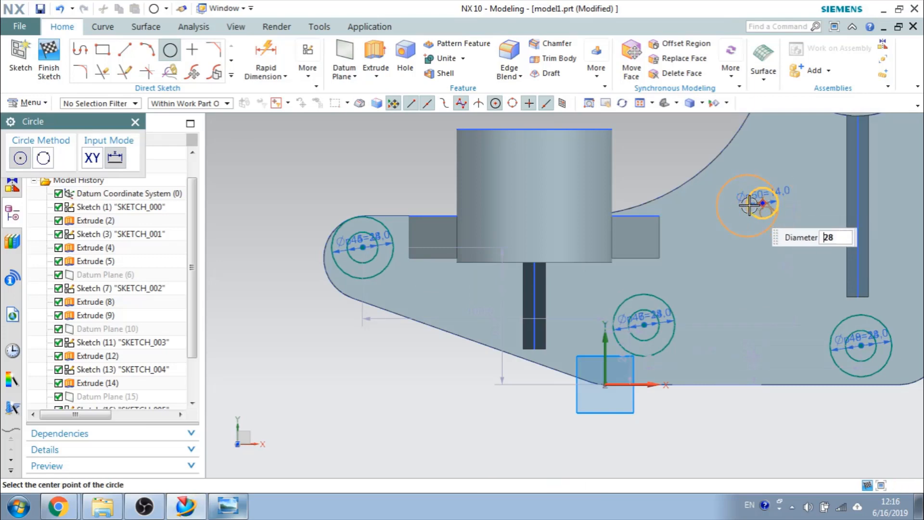
left_click(763, 203)
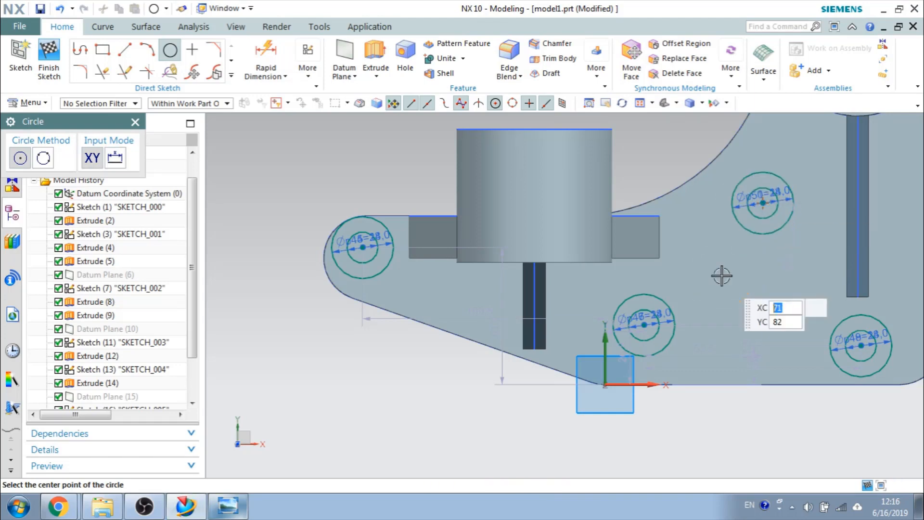
Switch to the reference drawing in Windows Photo Viewer to check the diameter of the two small holes
left_click(228, 507)
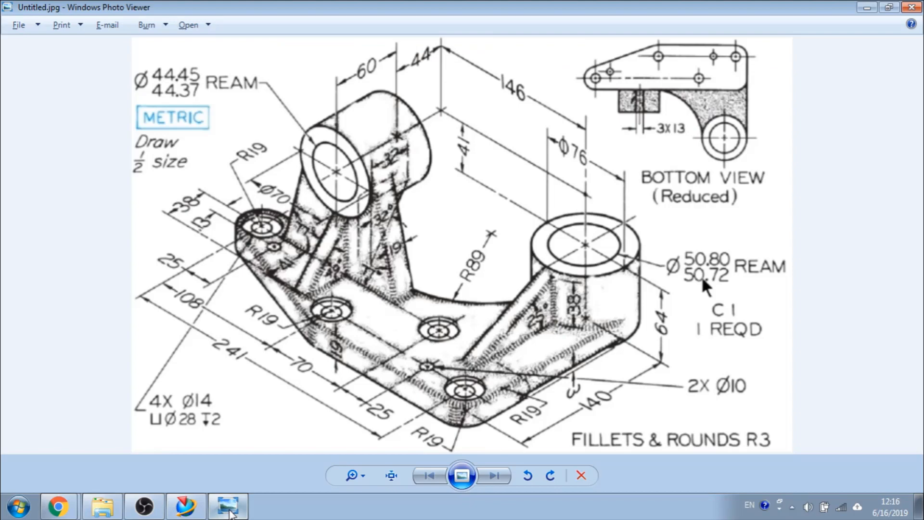
left_click(229, 511)
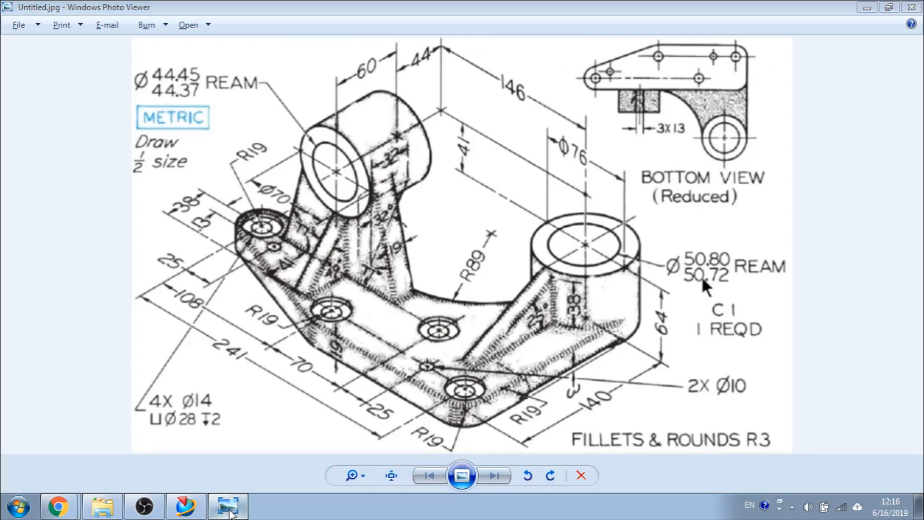
left_click(229, 510)
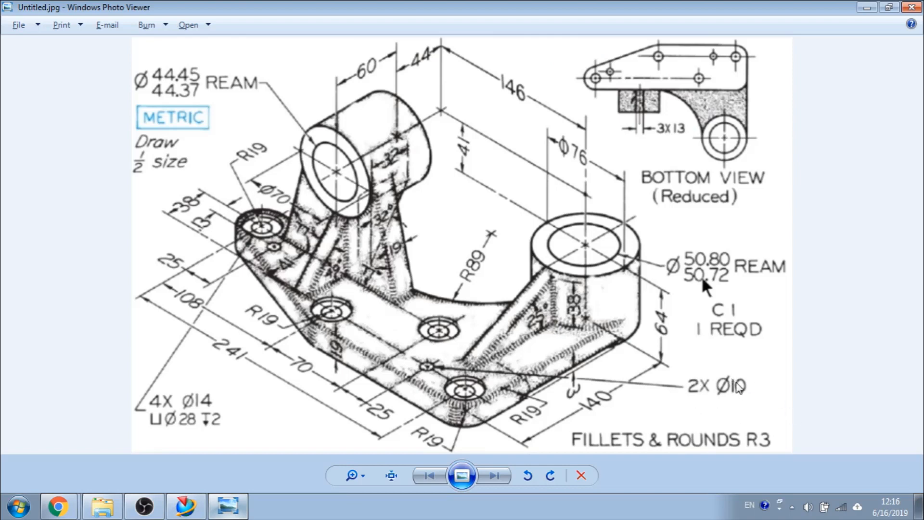
Return to NX and draw two 10 mm circles, one beside the far front corner hole and one beside the rounded-end hole
left_click(867, 7)
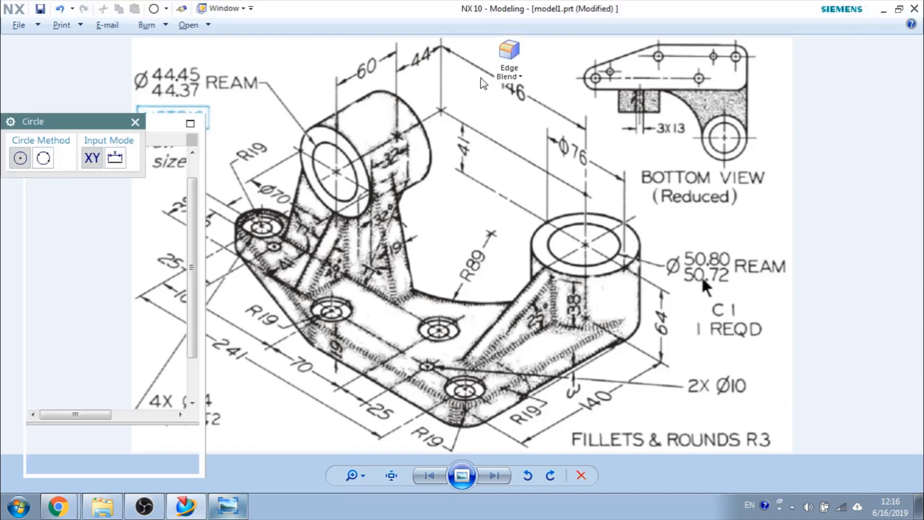
left_click(773, 332)
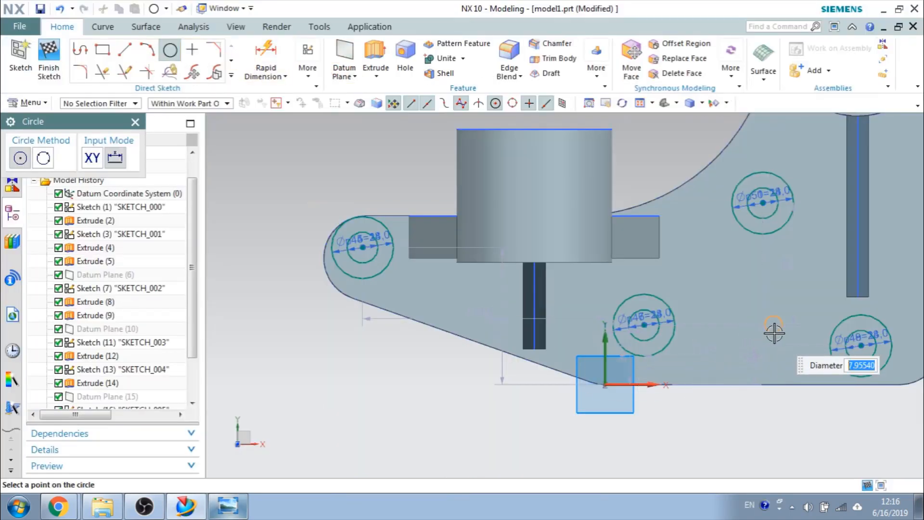
type("10")
key("Return")
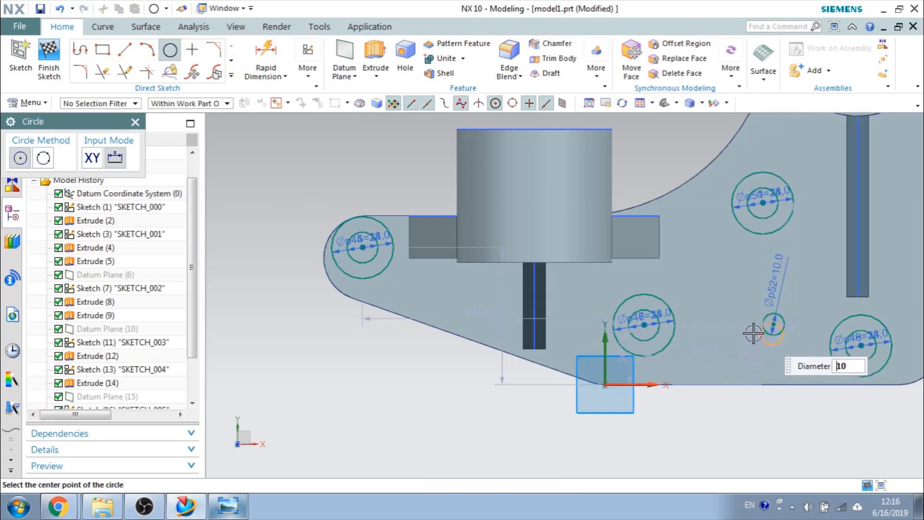
left_click(440, 295)
key("Escape")
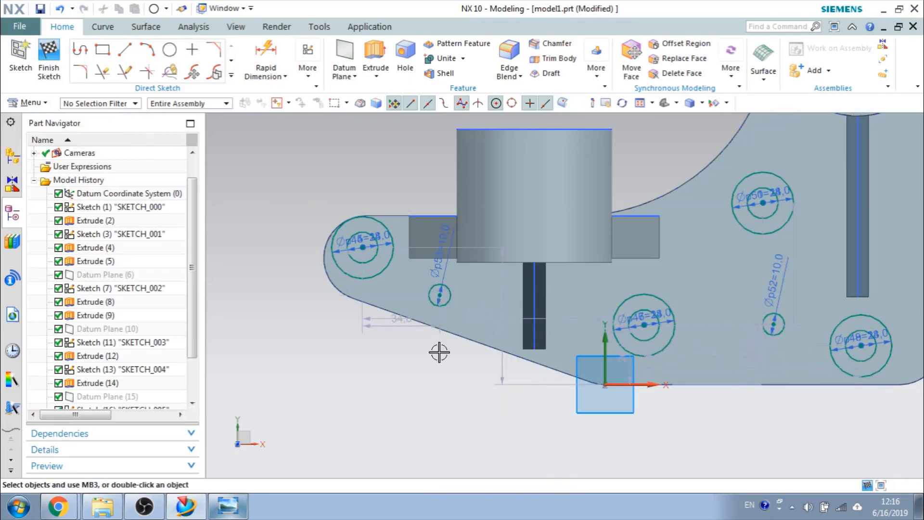
Check the hole layout in the reference drawing, and constrain the 28 mm circle at the plate's rounded end concentric with its end arc
left_click(235, 507)
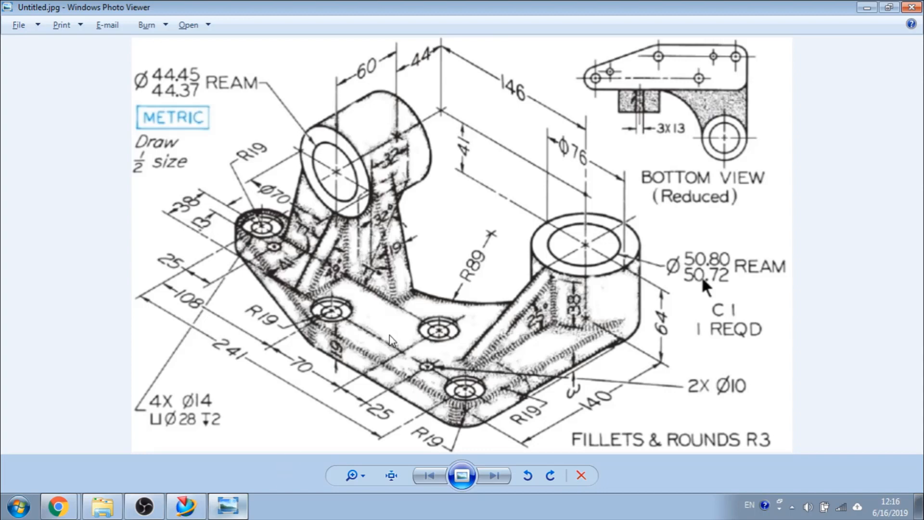
left_click(867, 7)
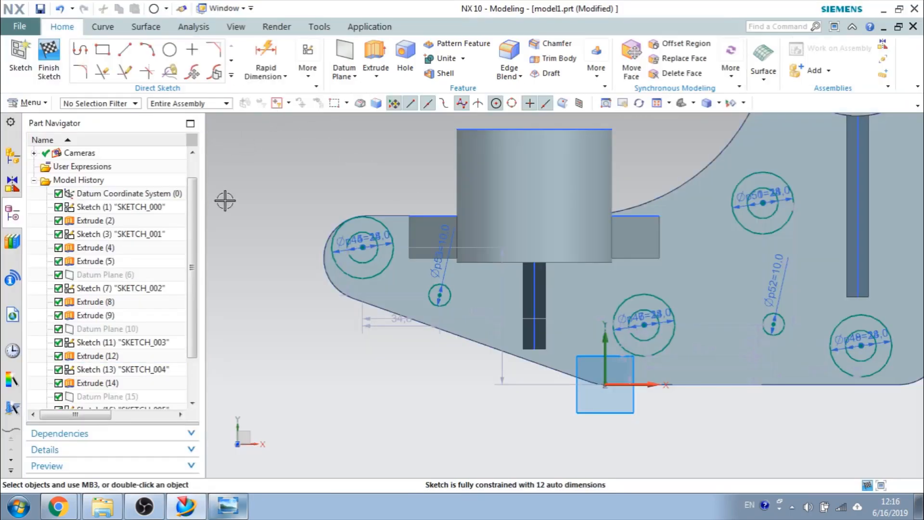
key("c")
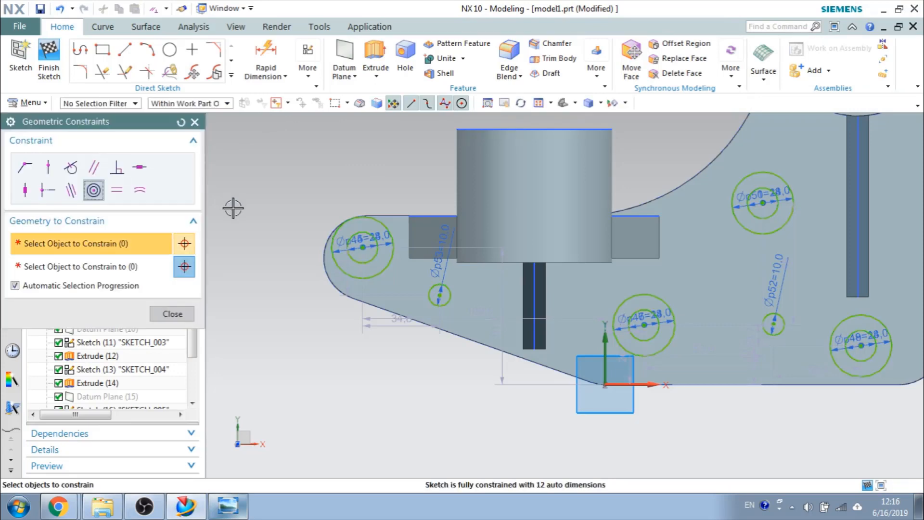
left_click(333, 264)
left_click(324, 278)
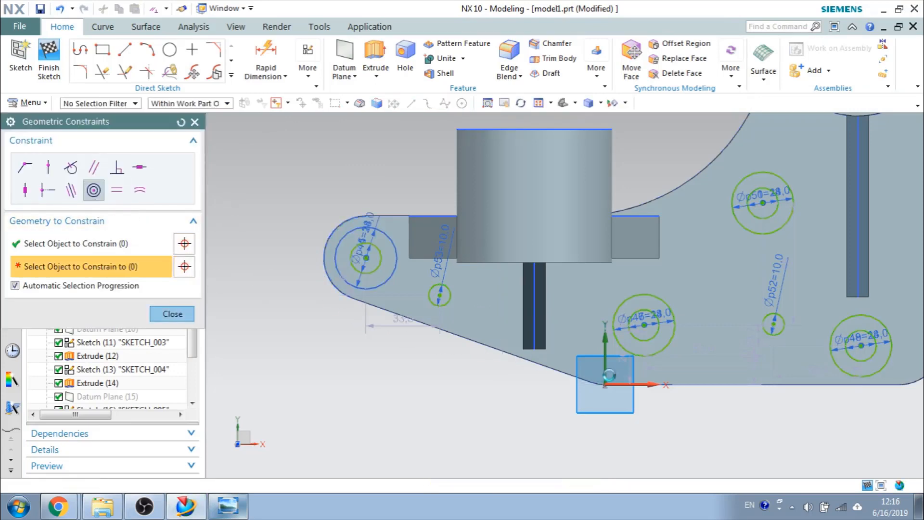
Constrain the mounting-hole circles near the origin and near the far front corner concentric with the plate's adjacent corner arcs
left_click(610, 375)
scroll(616, 392, "up", 5)
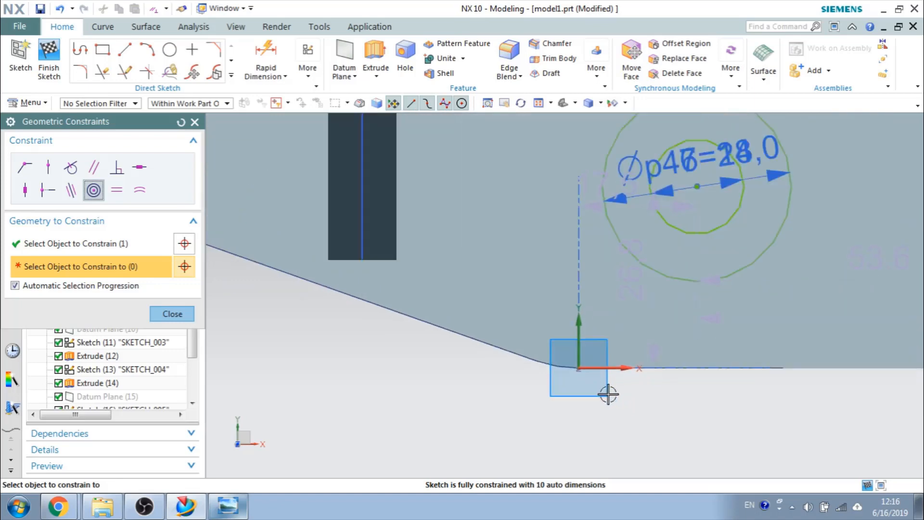
left_click(518, 326)
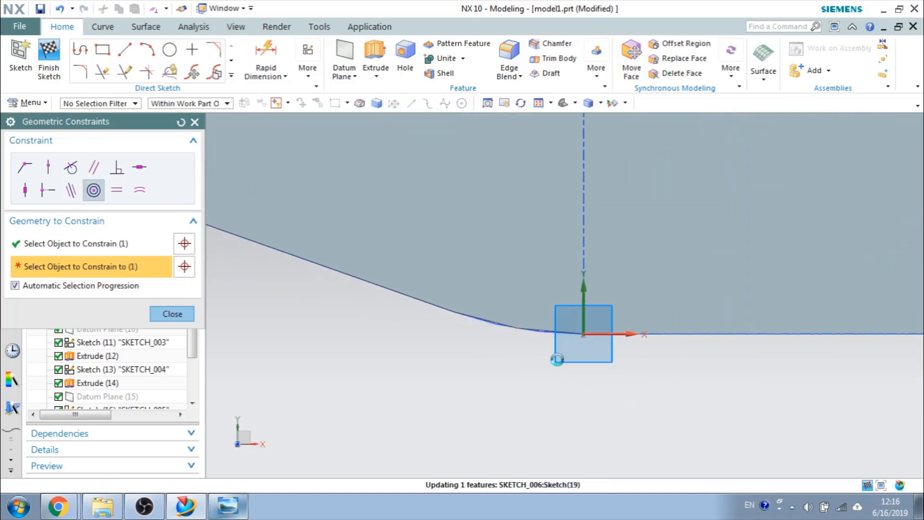
scroll(555, 360, "down", 5)
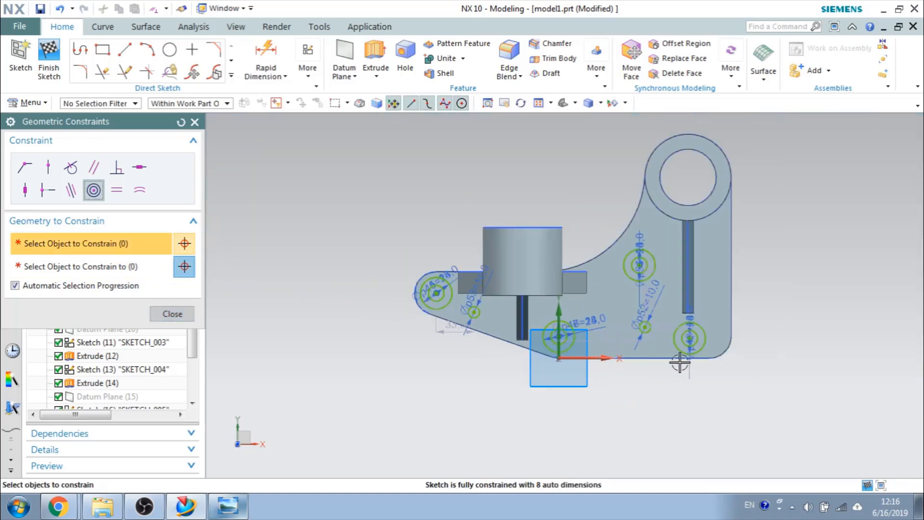
left_click(707, 351)
left_click(723, 350)
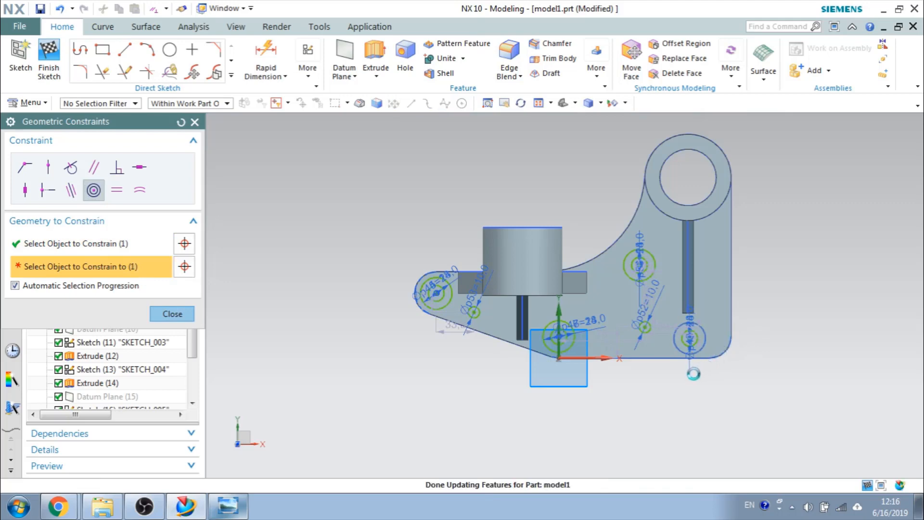
scroll(688, 378, "up", 3)
key("Escape")
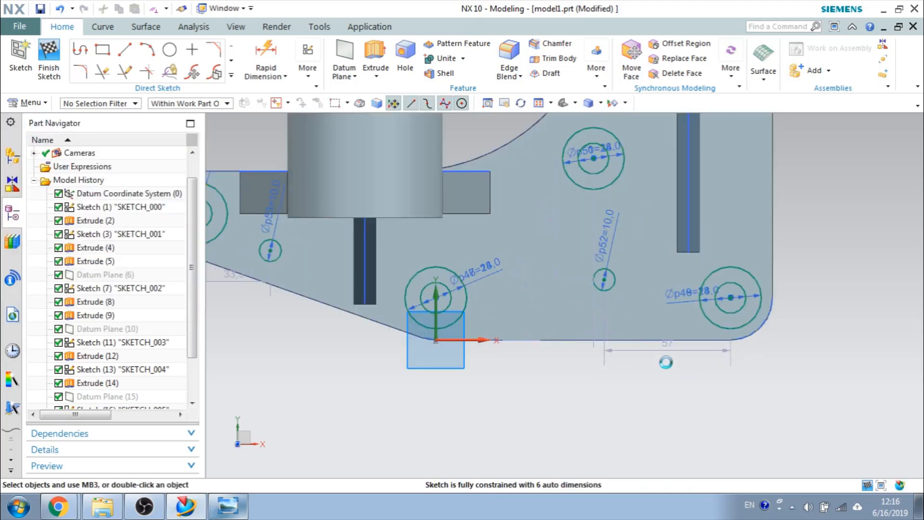
Check the hole spacing in the reference drawing, and dimension the fourth mounting hole 70 mm horizontally from the hole near the origin
key("alt+Tab")
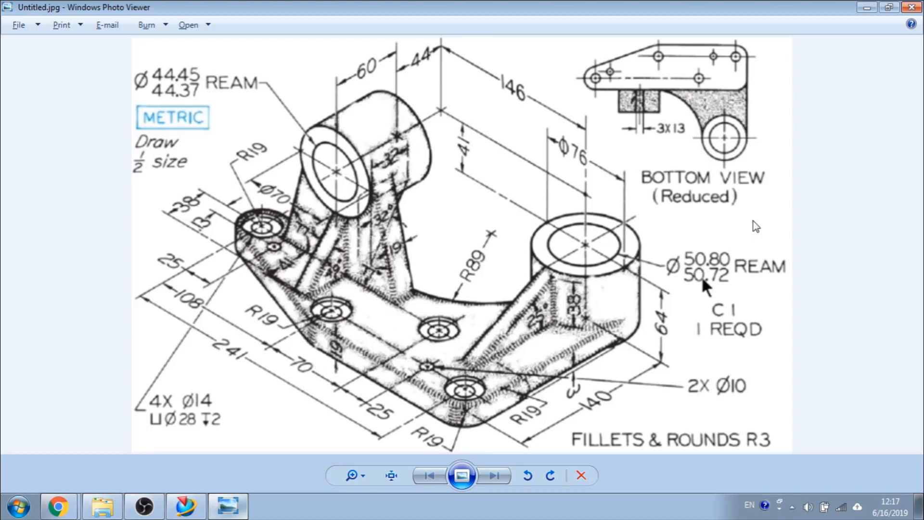
left_click(867, 8)
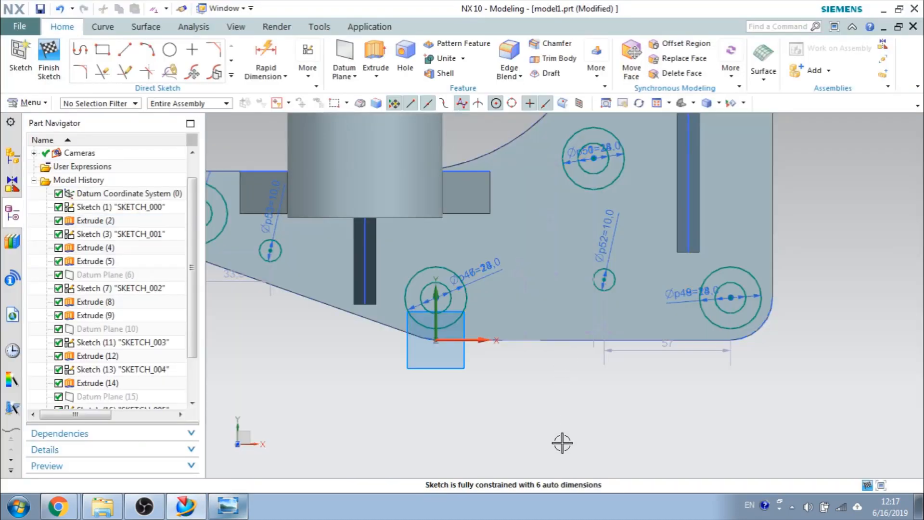
left_click(272, 53)
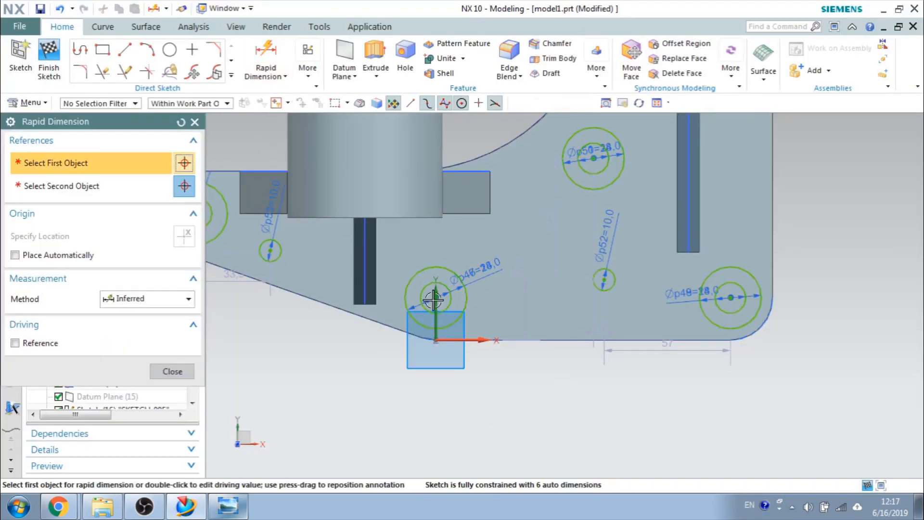
left_click(435, 299)
left_click(593, 159)
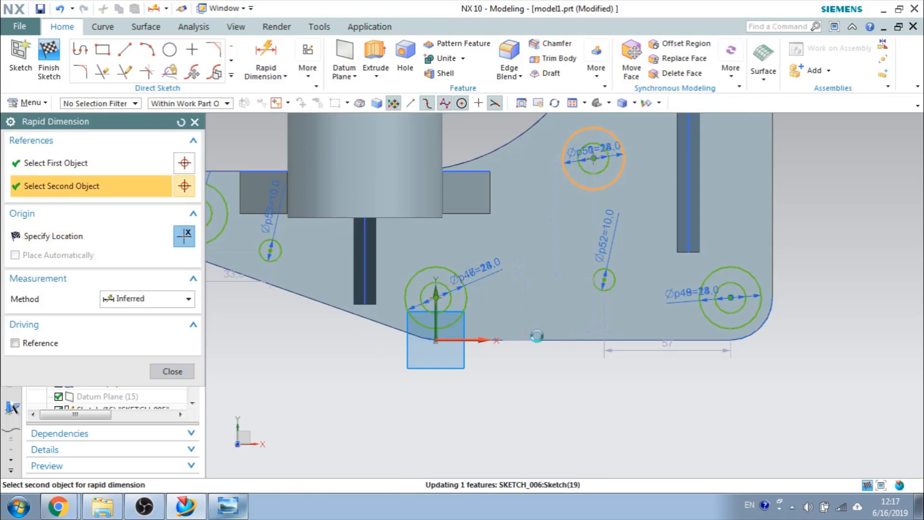
left_click(520, 384)
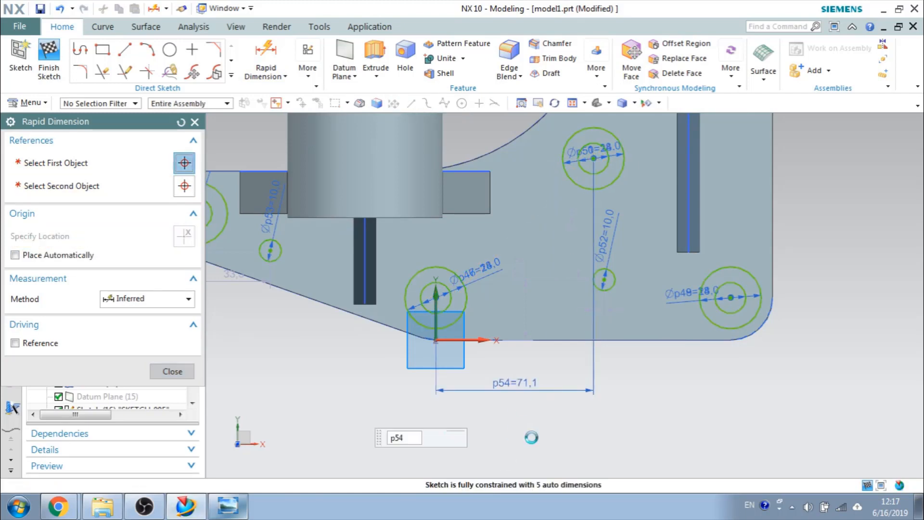
type("70")
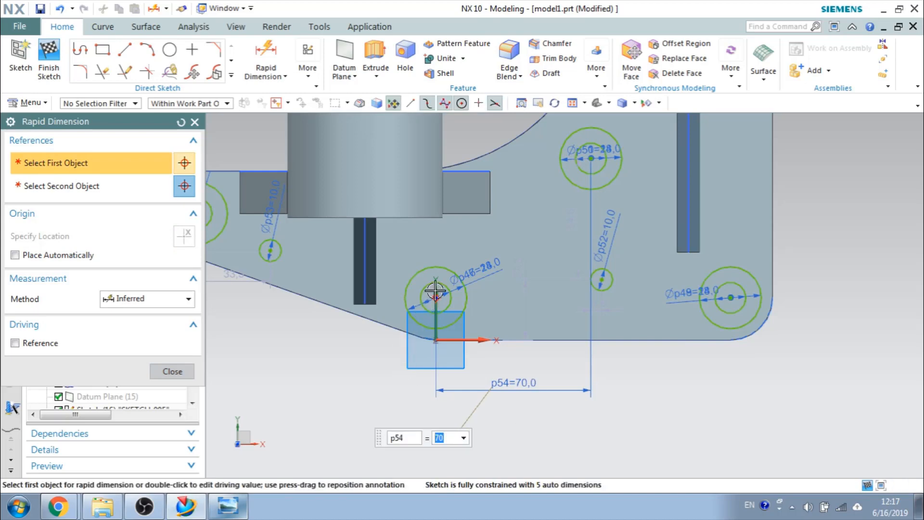
Dimension the fourth mounting hole 41 mm vertically from the hole near the origin
left_click(435, 292)
left_click(591, 158)
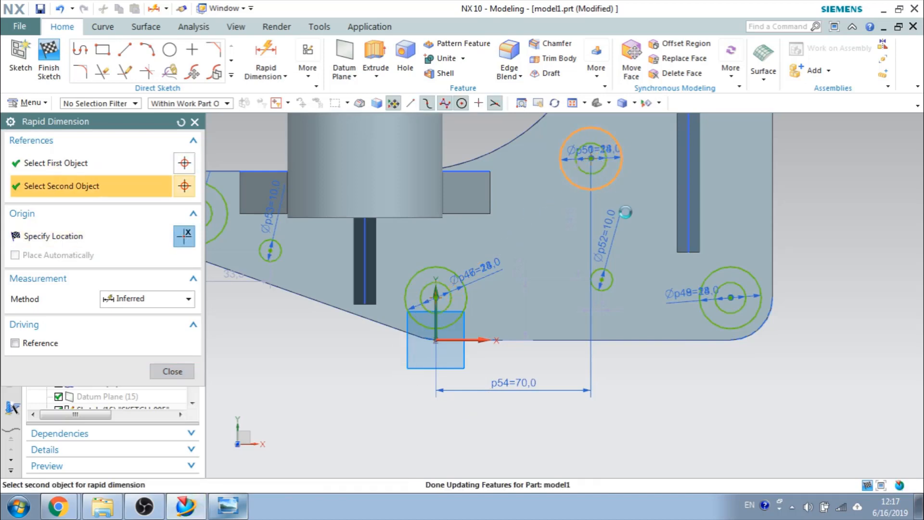
left_click(809, 303)
type("41")
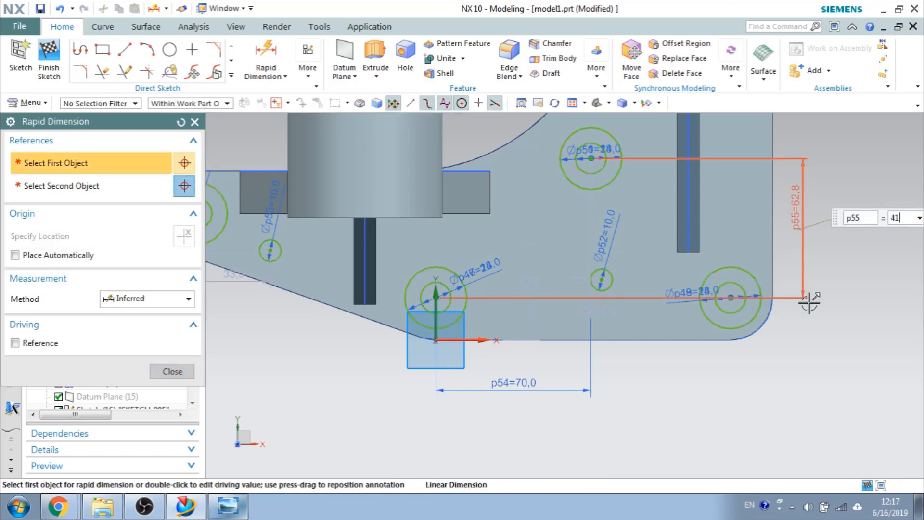
key("Return")
key("Escape")
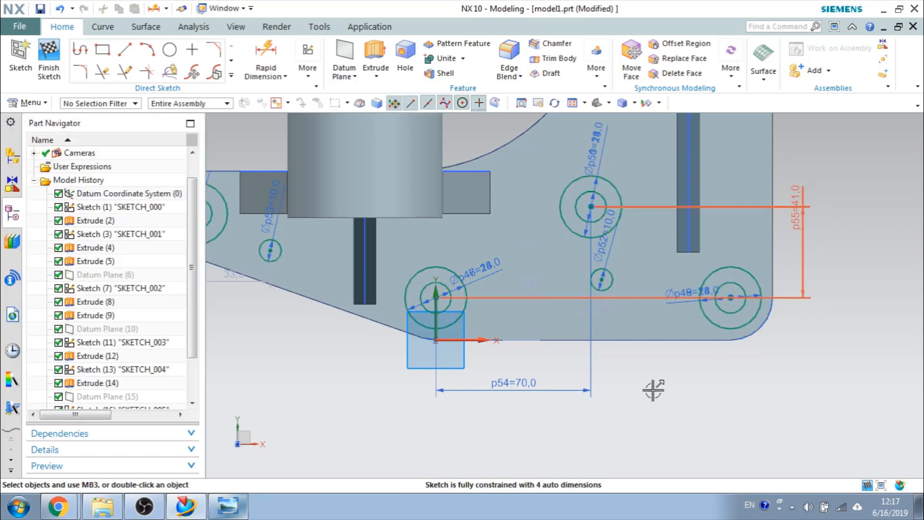
Check the hole spacing in the reference drawing, and dimension the nearest 10 mm hole 21 mm horizontally from the fourth mounting hole
left_click(228, 506)
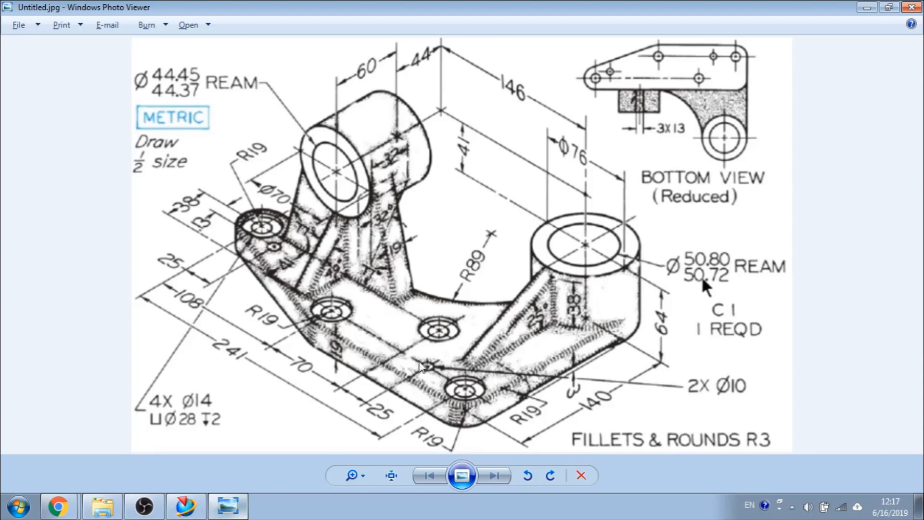
left_click(864, 8)
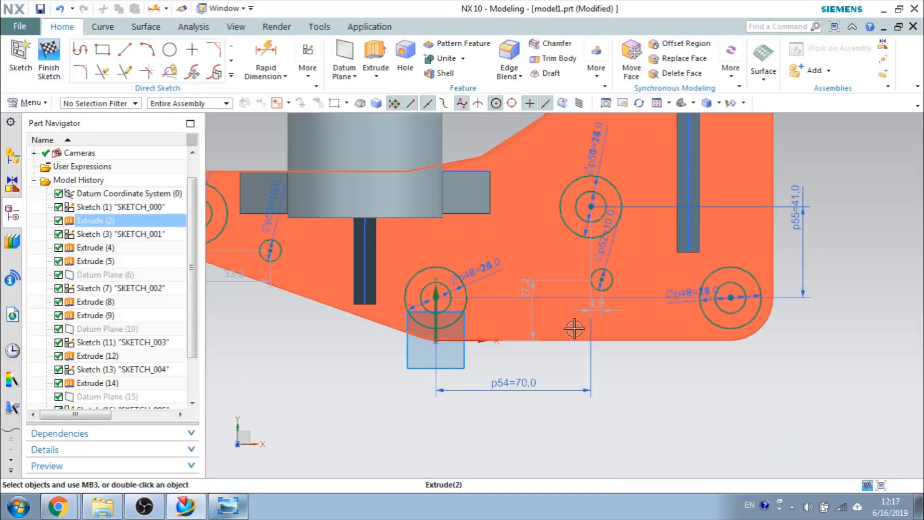
left_click(227, 506)
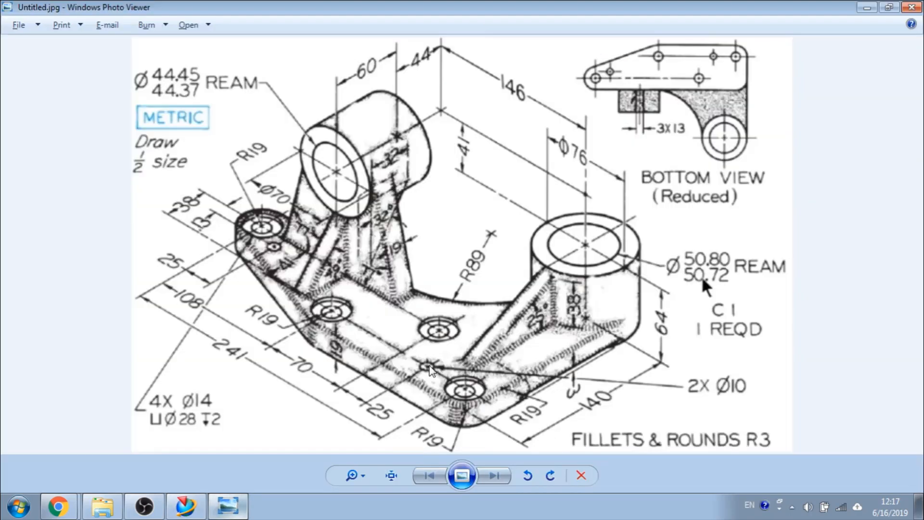
left_click(866, 8)
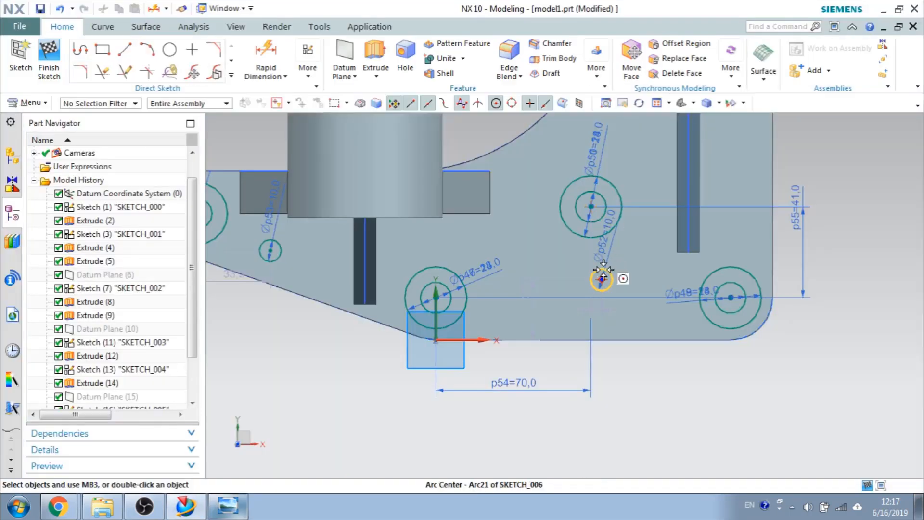
left_click(277, 52)
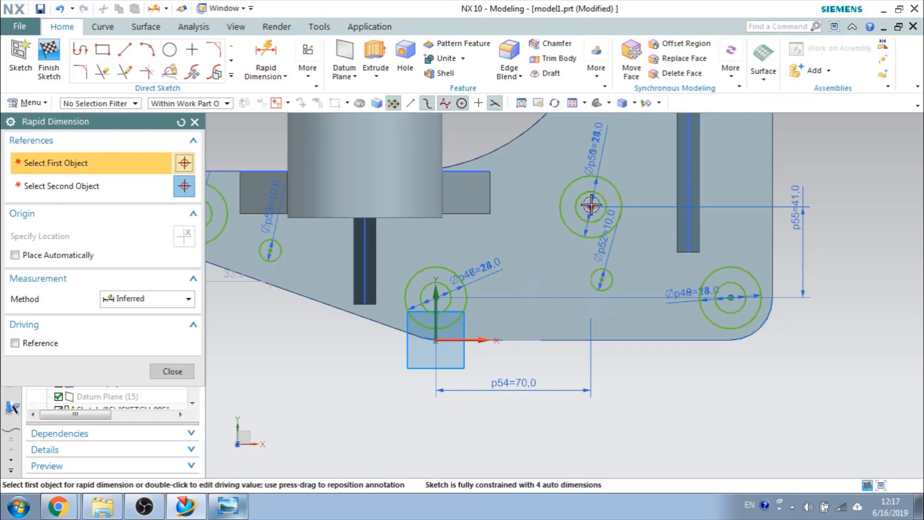
left_click(591, 206)
left_click(599, 278)
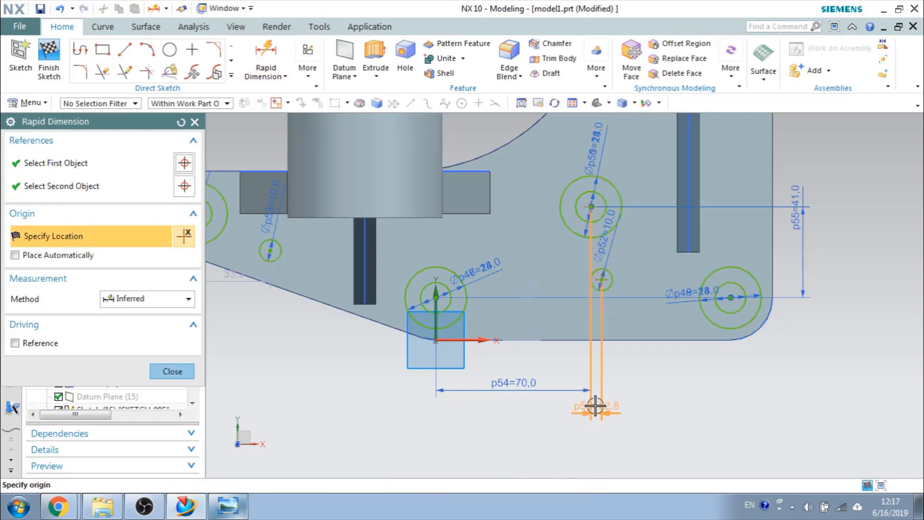
left_click(596, 406)
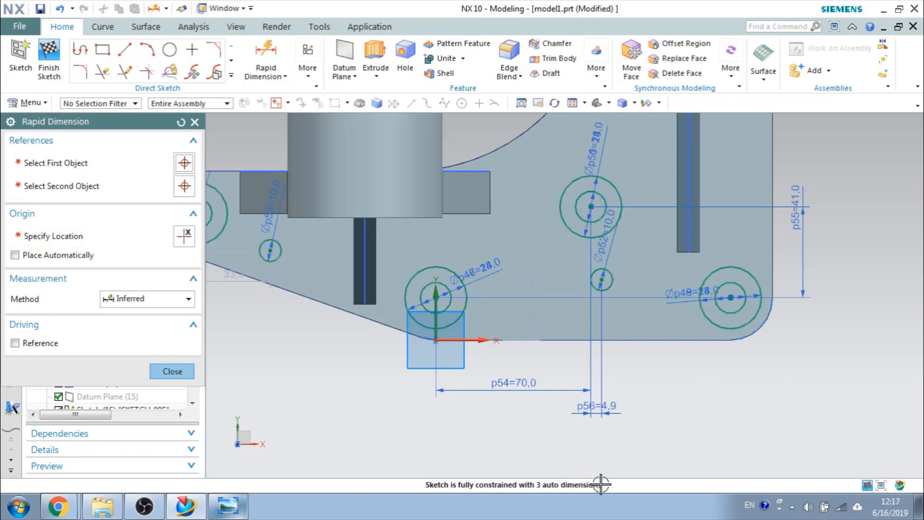
type("21")
key("Return")
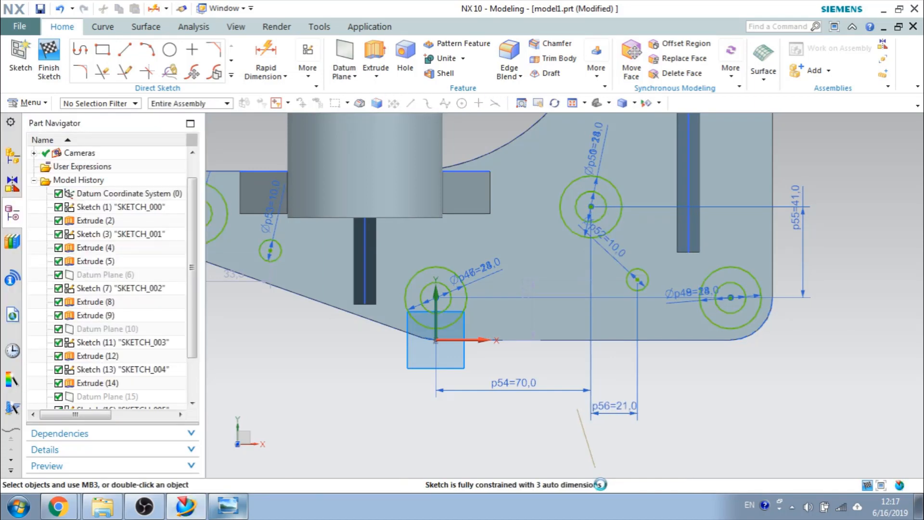
Recheck the reference drawing, and set the horizontal distance between the fourth mounting hole and the 10 mm hole to 25 mm
left_click(228, 506)
left_click(232, 501)
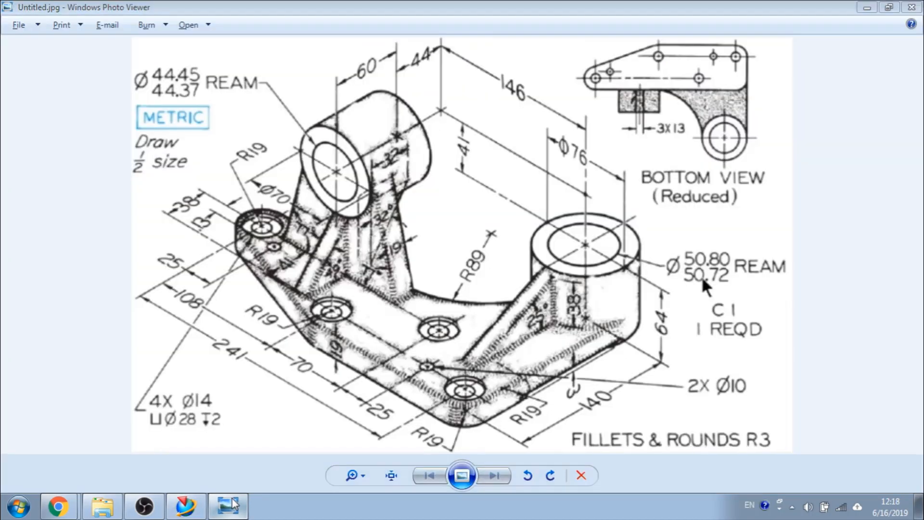
double_click(605, 416)
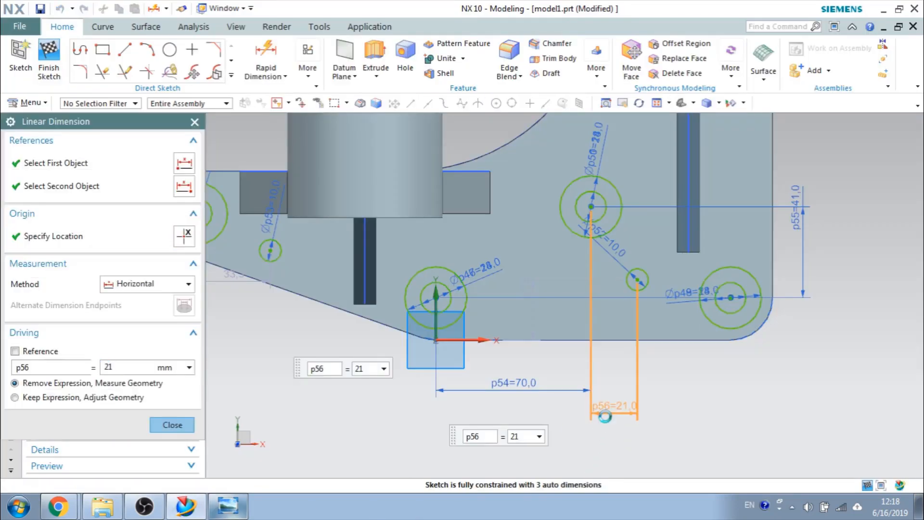
type("25")
key("Return")
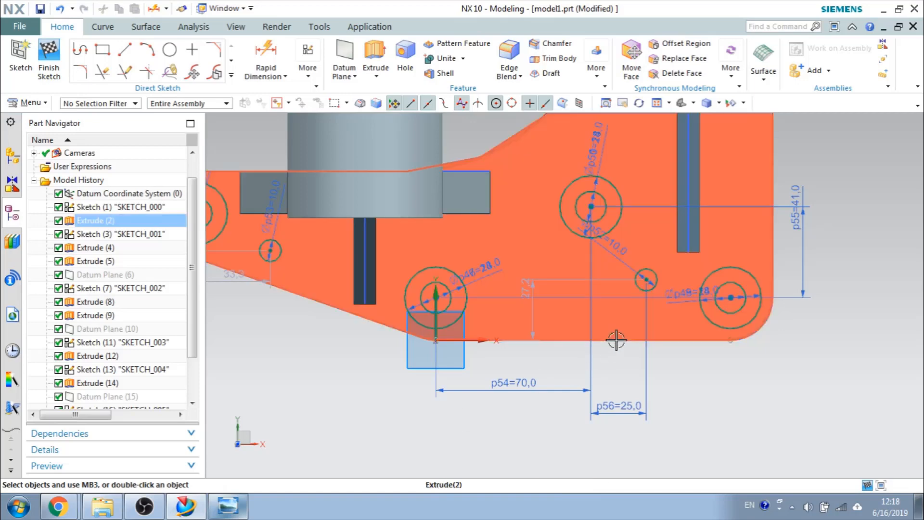
Dimension the same 10 mm hole 0 mm vertically from the mounting hole near the origin
key("c")
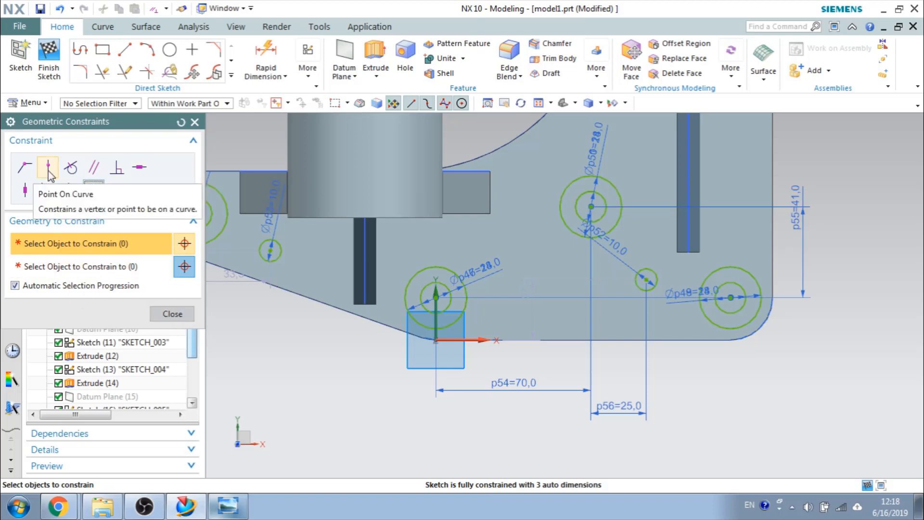
key("Escape")
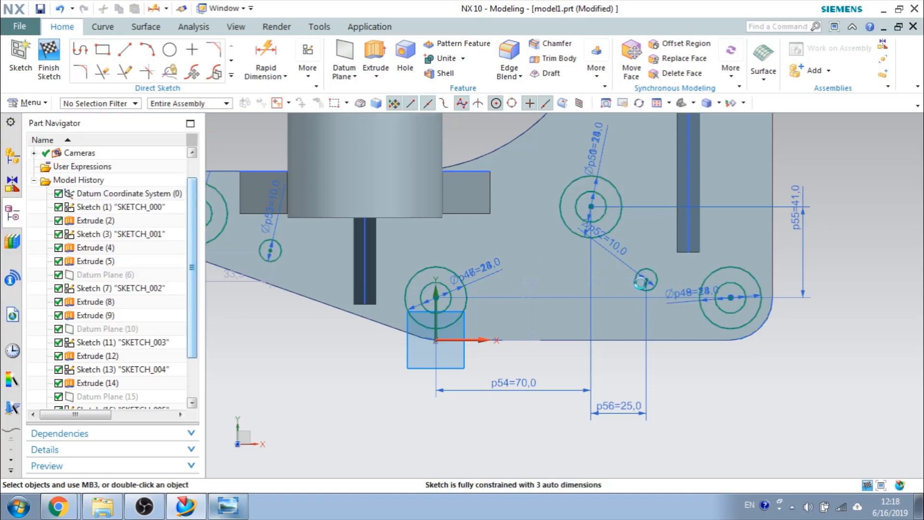
key("d")
left_click(444, 299)
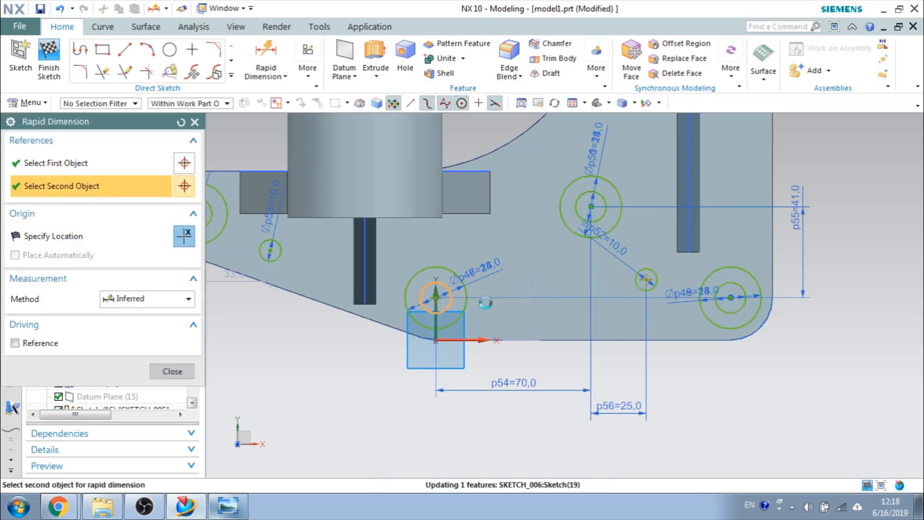
left_click(646, 280)
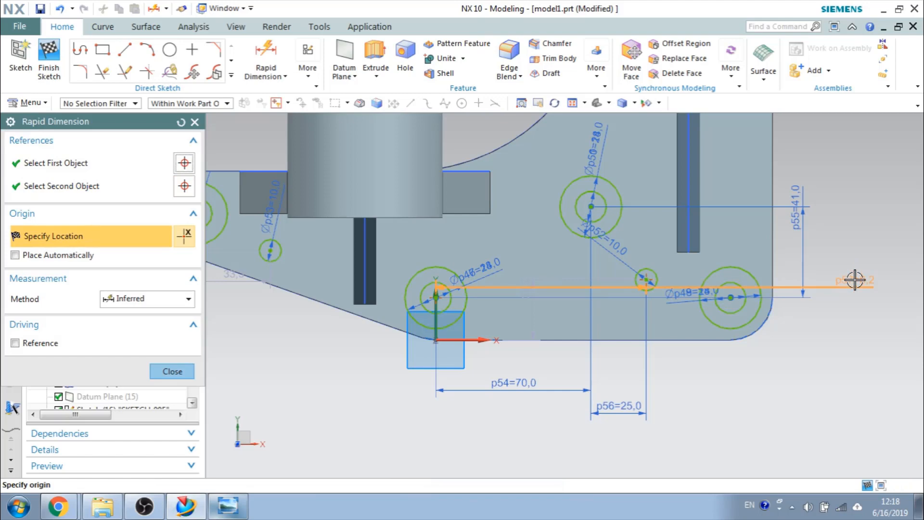
left_click(858, 288)
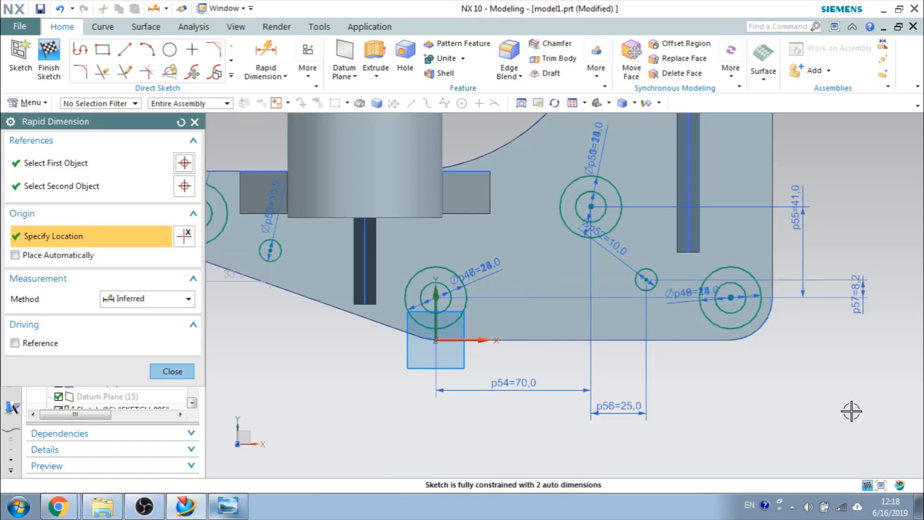
type("0")
key("Return")
key("Escape")
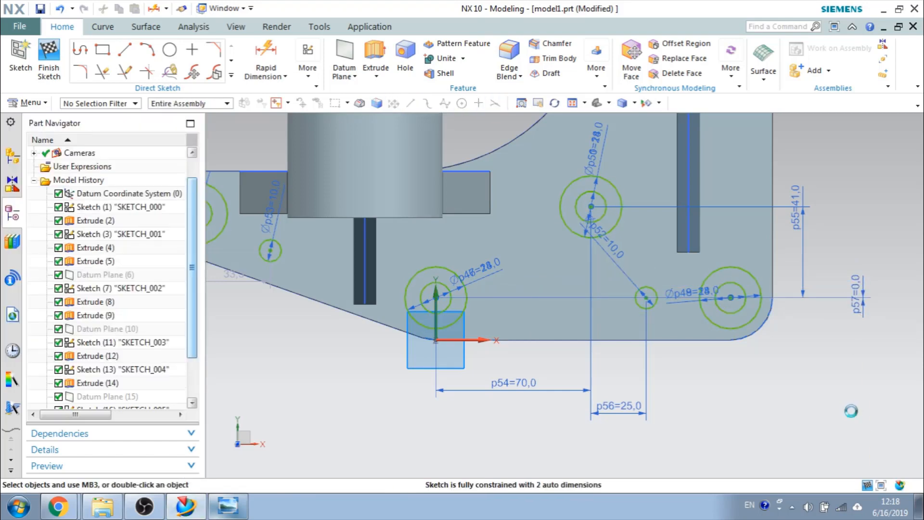
Check the reference drawing, and dimension the other 10 mm hole 25 mm horizontally from the mounting hole at the plate's rounded end
middle_click_drag(398, 413, 504, 438, "shift")
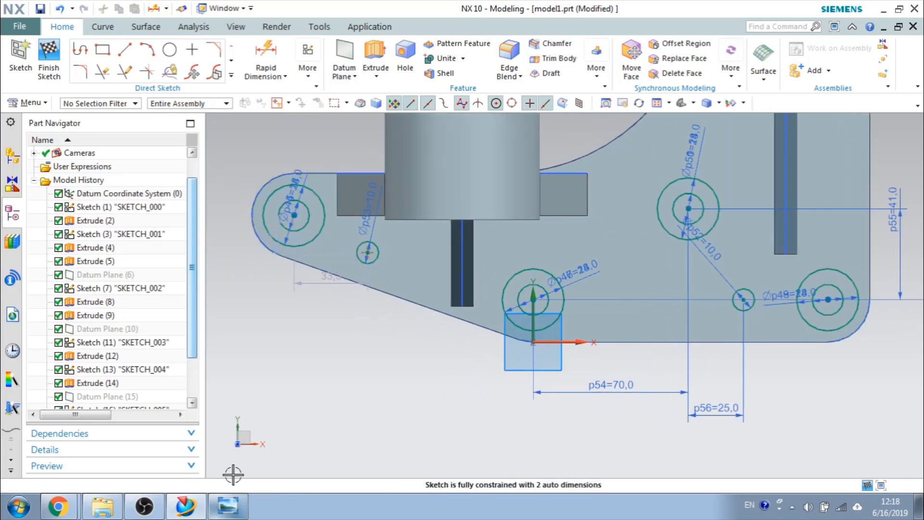
left_click(224, 510)
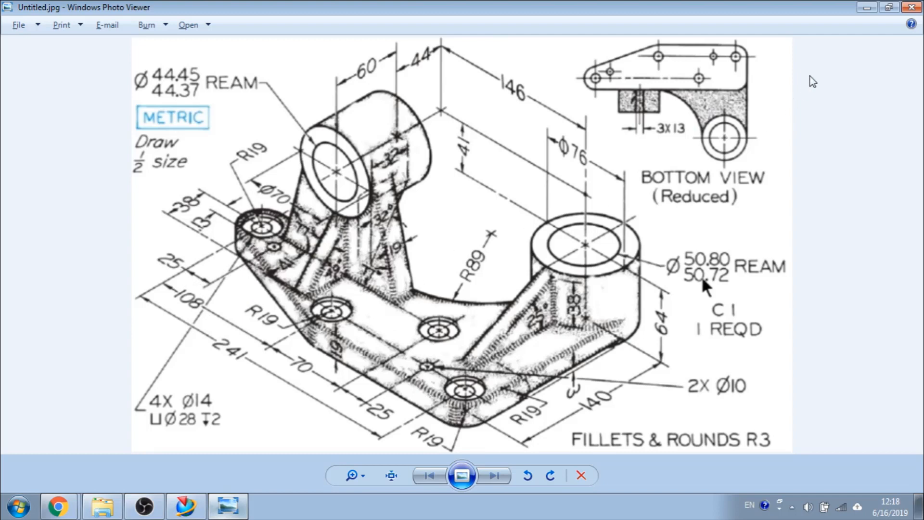
left_click(865, 10)
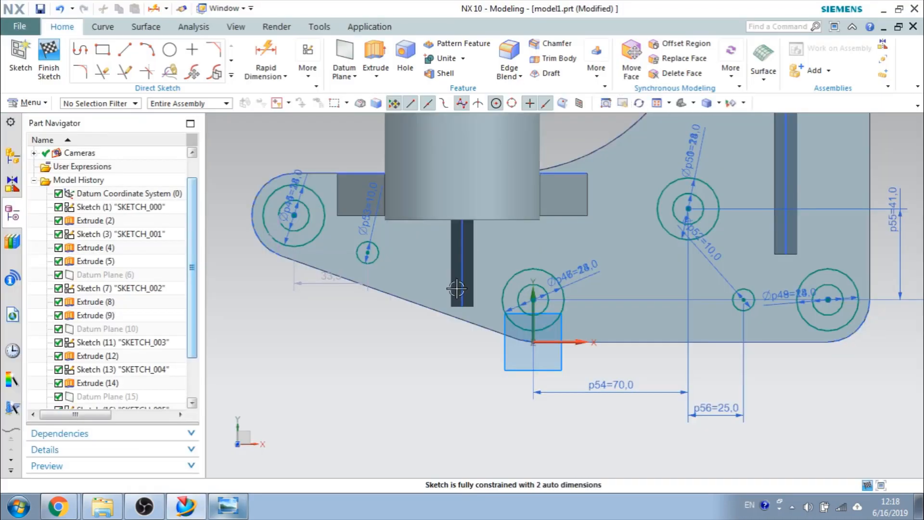
left_click(266, 59)
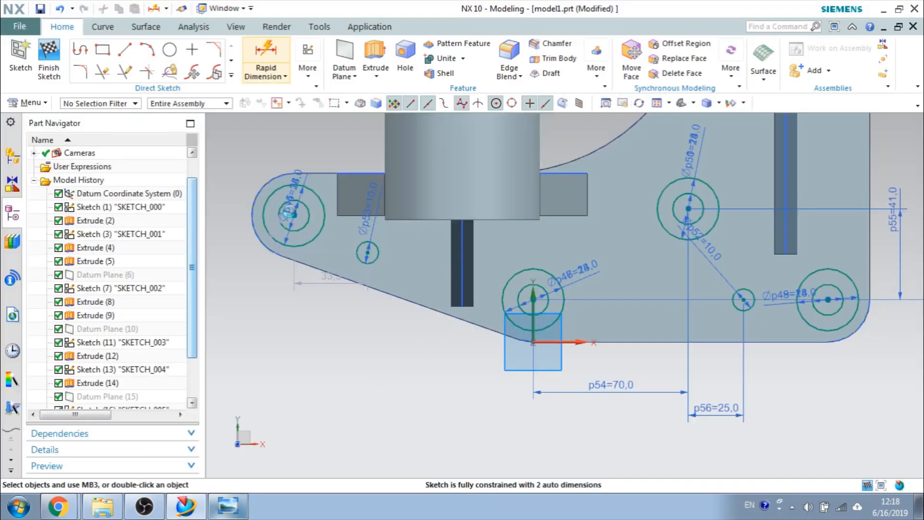
left_click(293, 213)
left_click(367, 252)
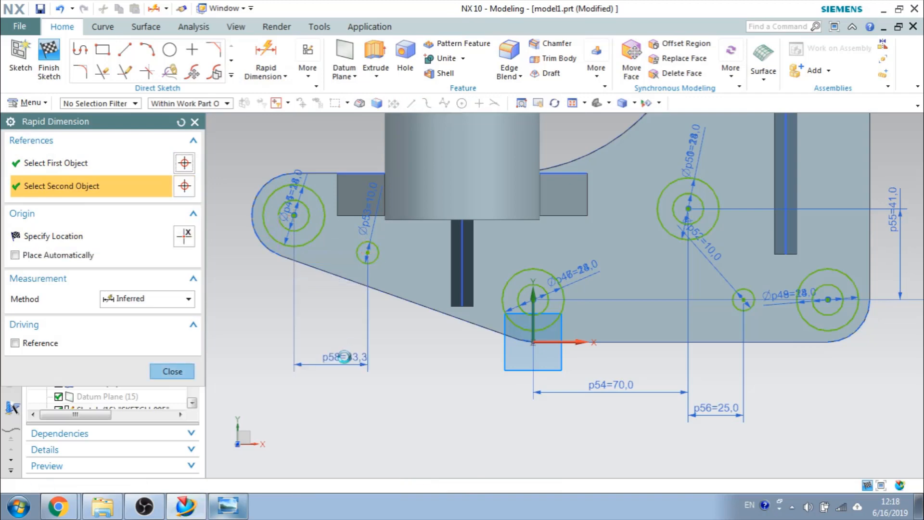
left_click(345, 357)
left_click(344, 357)
type("25")
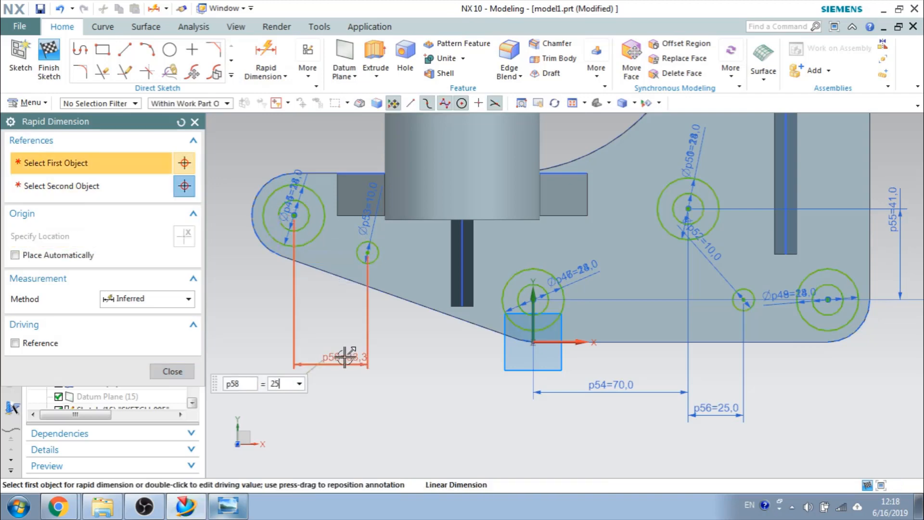
key("Return")
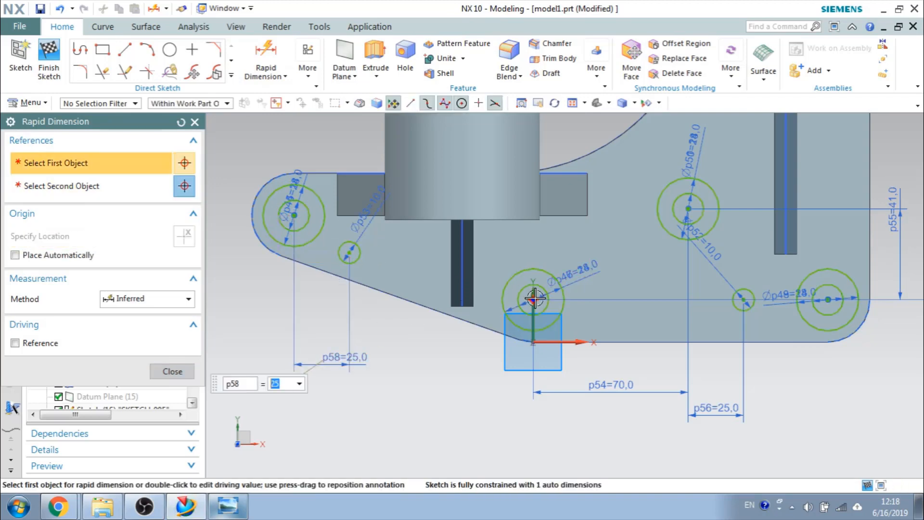
Dimension the 10 mm hole near the rounded end 13 mm vertically from the mounting hole near the origin
left_click(349, 254)
left_click(349, 254)
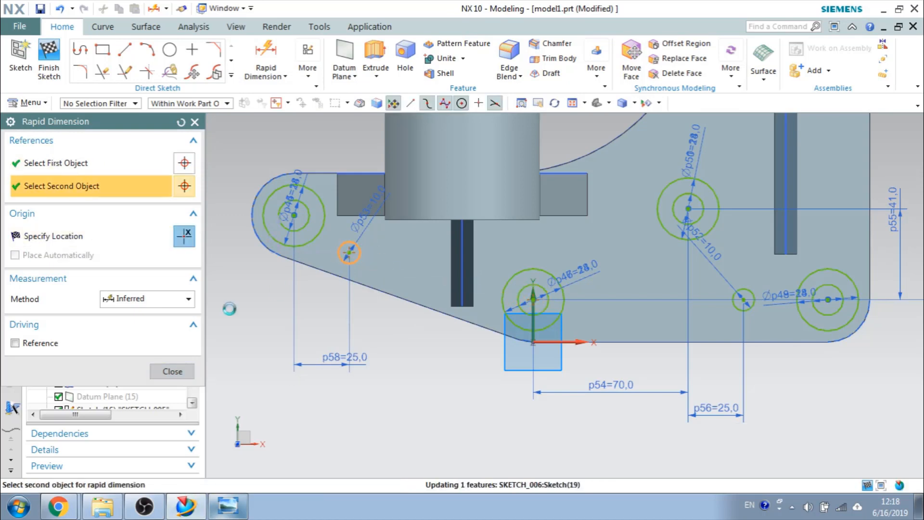
left_click(234, 280)
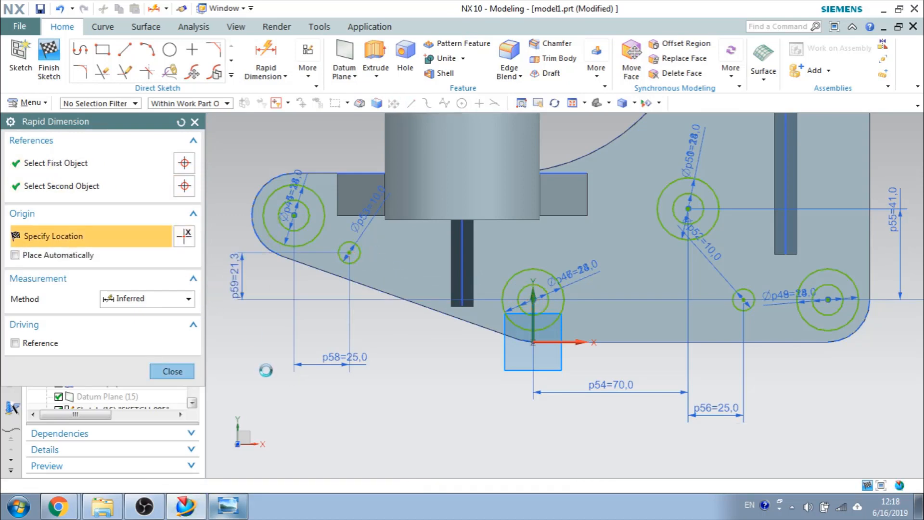
type("13")
key("Return")
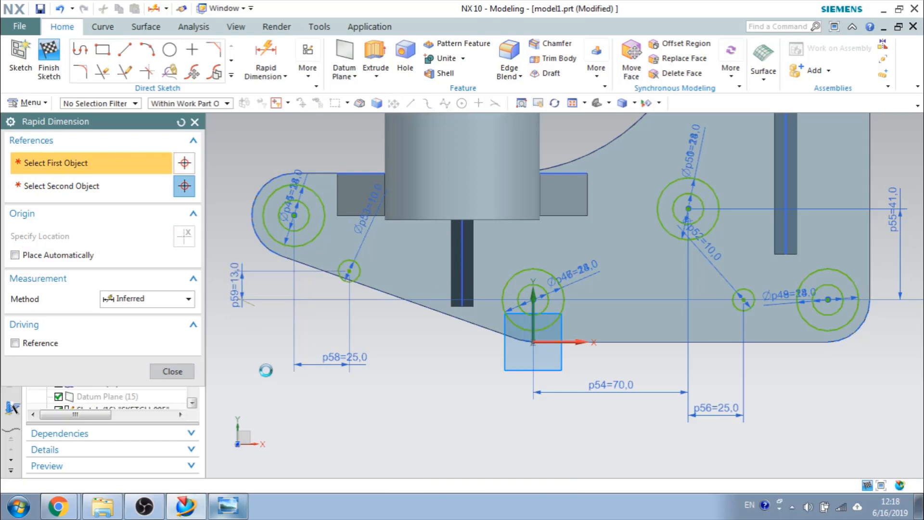
middle_click(266, 370)
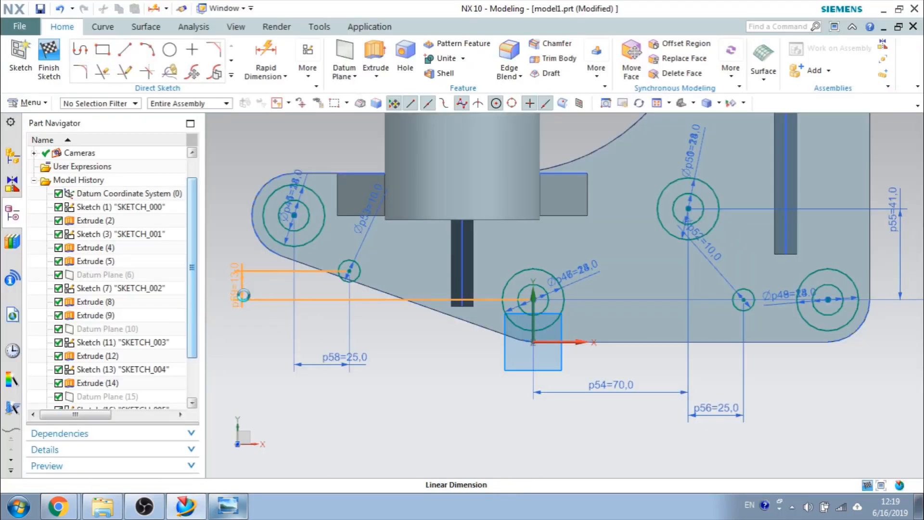
Set that 10 mm hole's vertical distance from the hole near the origin to 25 mm, and check its position against the reference drawing
double_click(242, 288)
type("25")
key("Return")
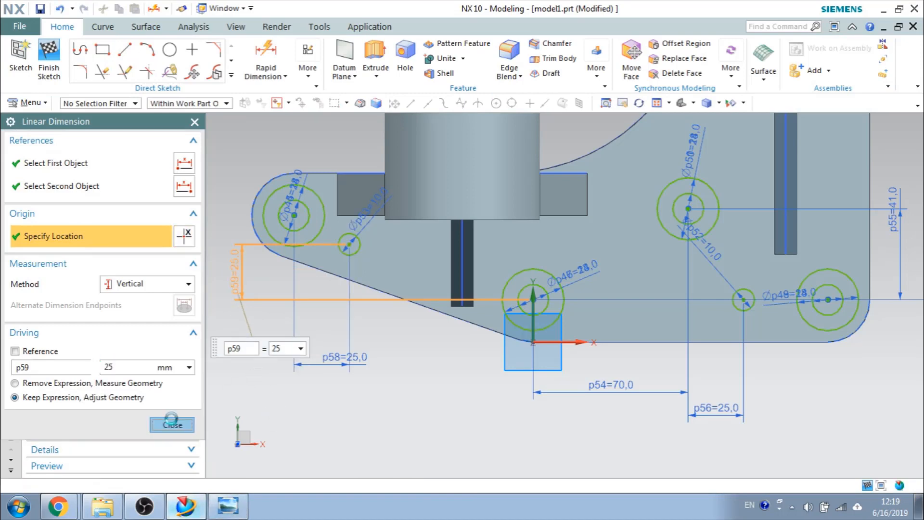
left_click(172, 424)
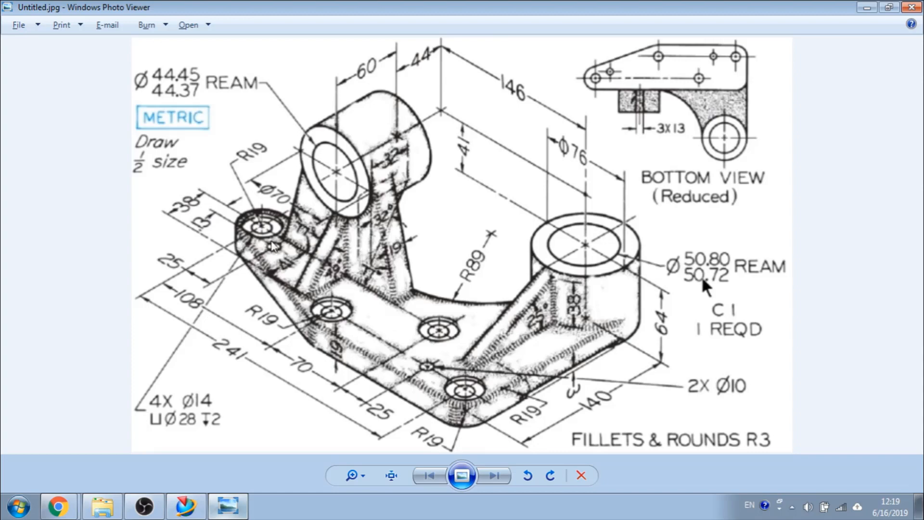
left_click(867, 8)
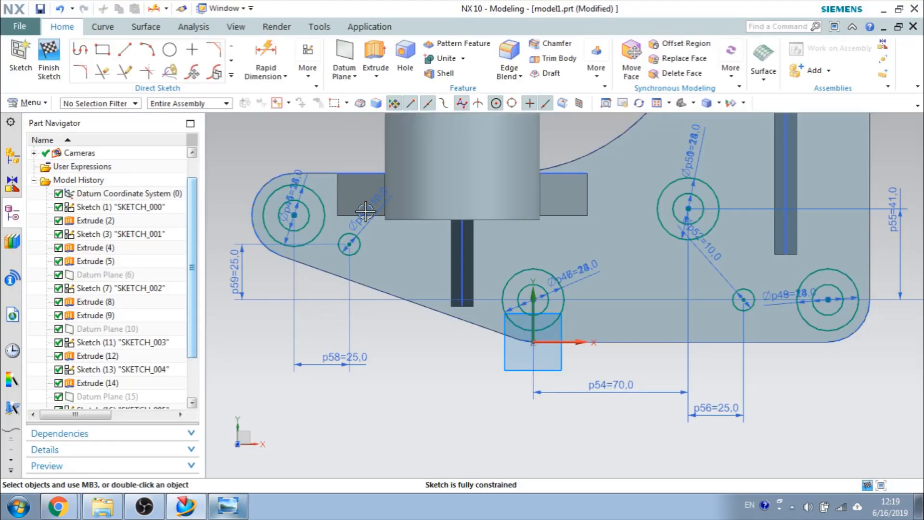
Finish the hole sketch on the base plate
left_click(49, 57)
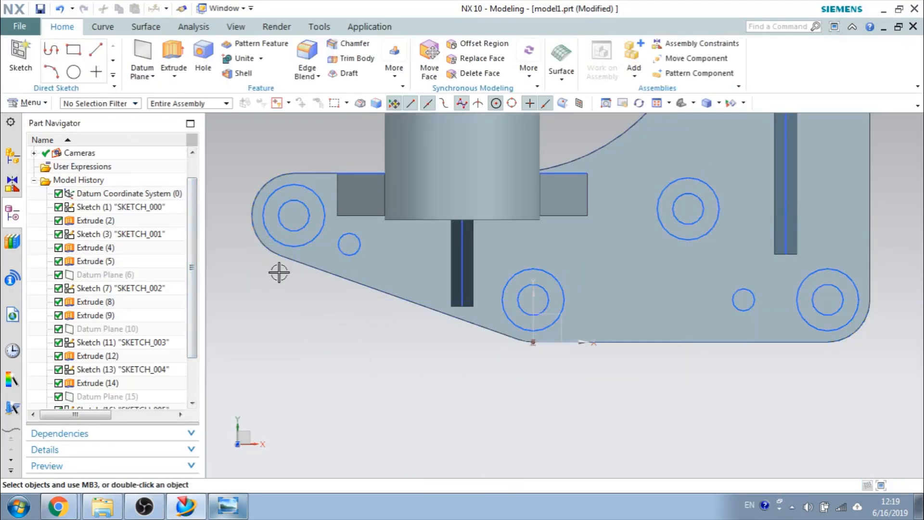
mouse_move(278, 270)
middle_mouse_down()
mouse_move(313, 258)
mouse_move(278, 230)
mouse_move(279, 252)
middle_mouse_up()
key("ctrl+f")
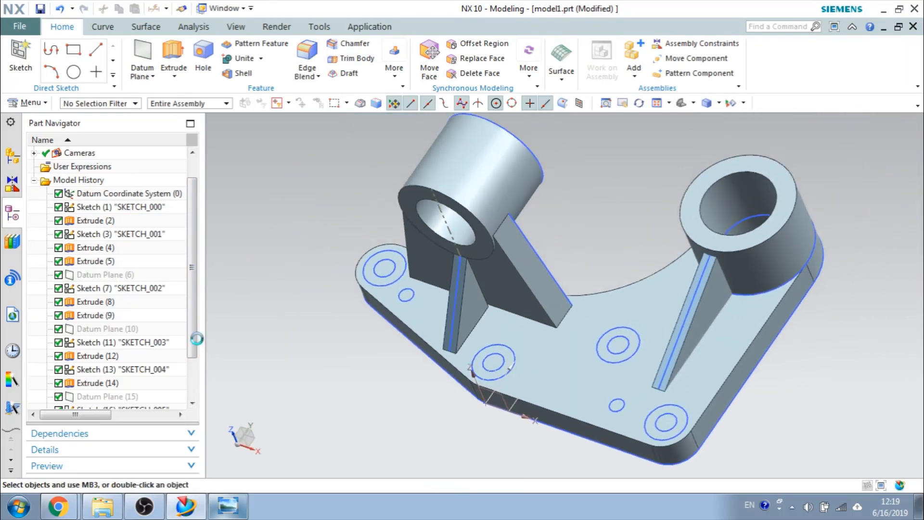
key("End")
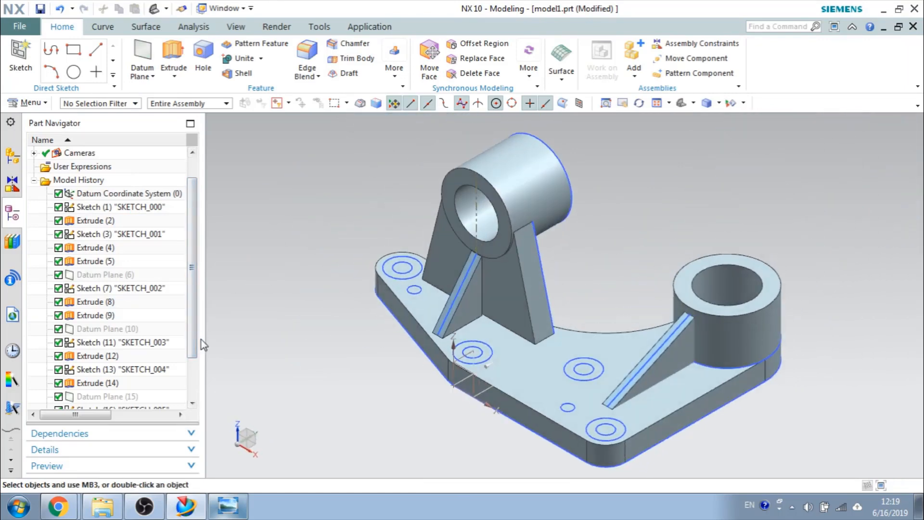
Extrude the four 28 mm counterbore circles 2 mm downward, subtracting them from the base plate body
left_click(174, 53)
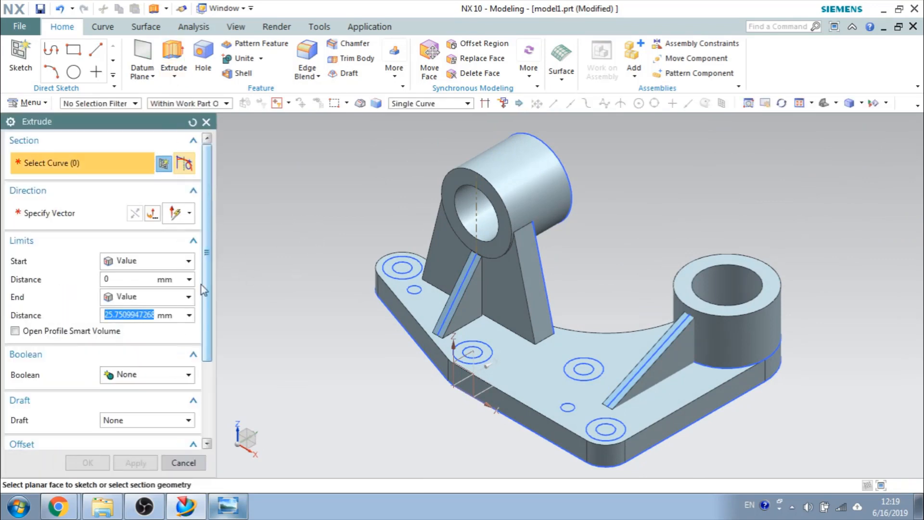
left_click(403, 250)
left_click(472, 352)
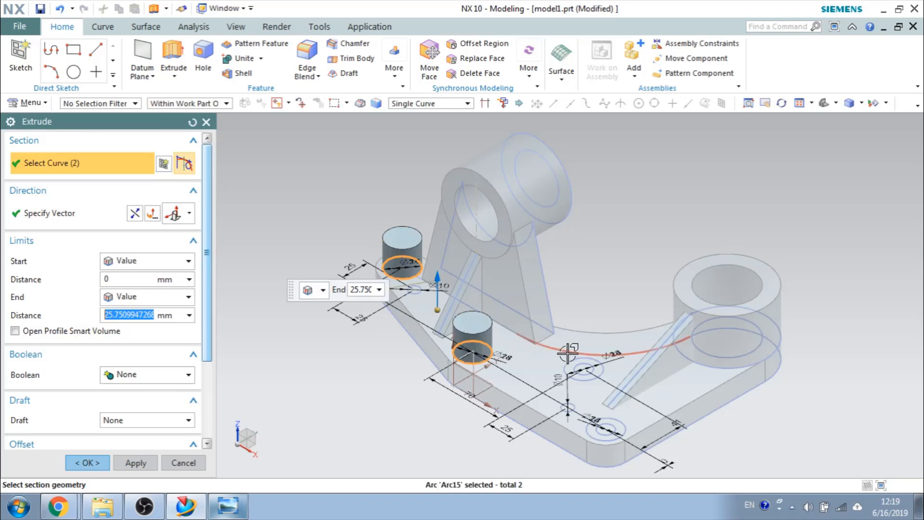
left_click(583, 369)
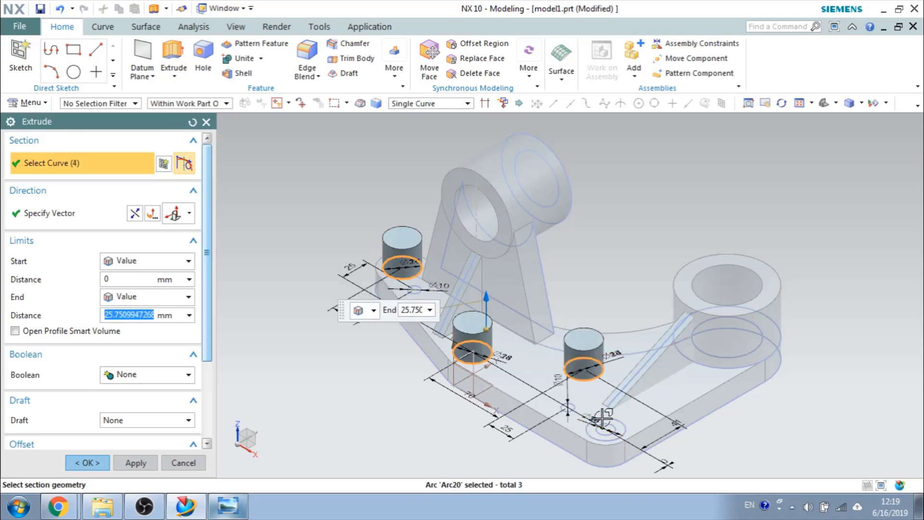
left_click(602, 418)
left_click(139, 215)
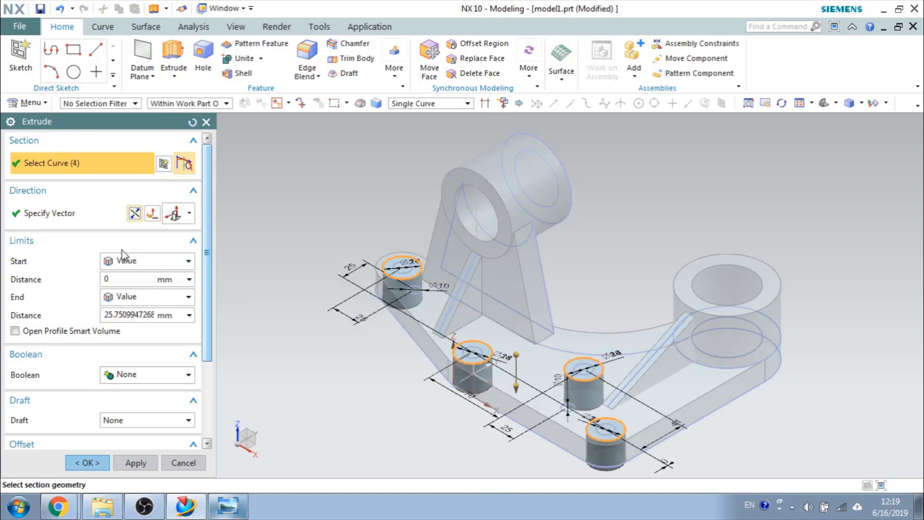
left_click(124, 321)
type("2")
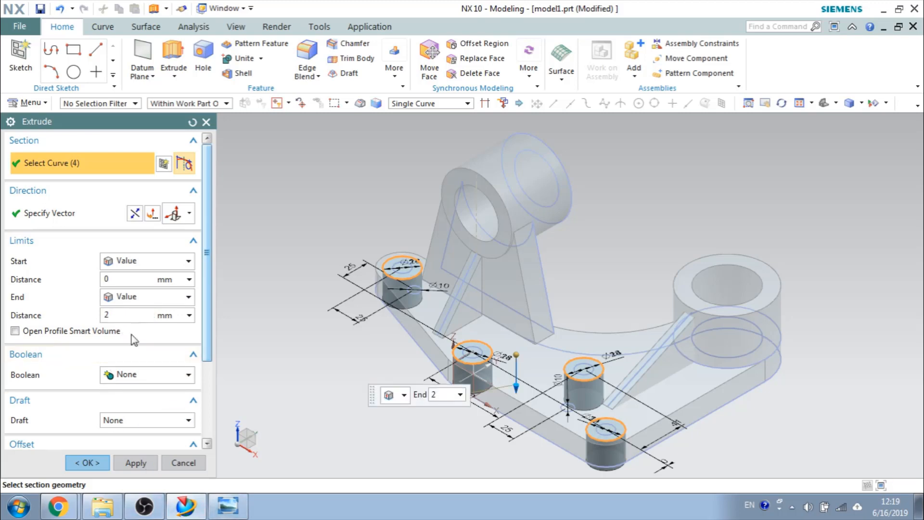
left_click(150, 375)
left_click(144, 410)
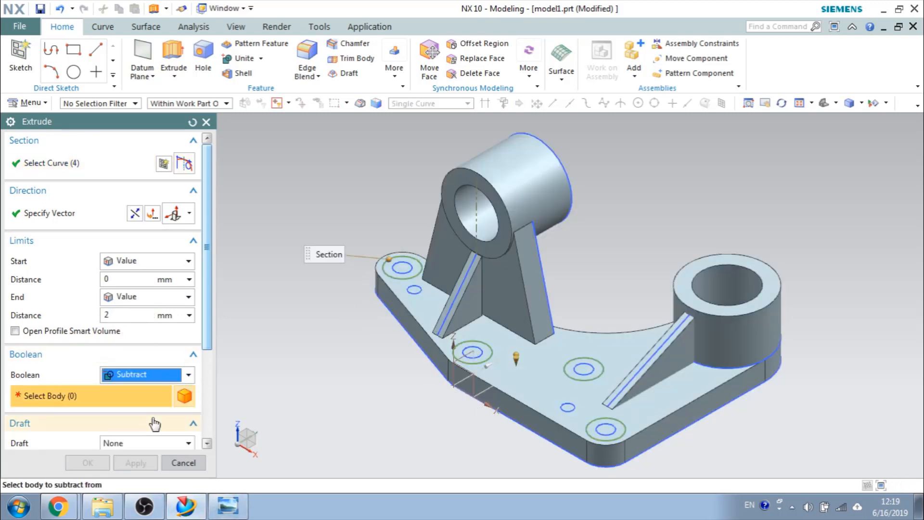
left_click(487, 366)
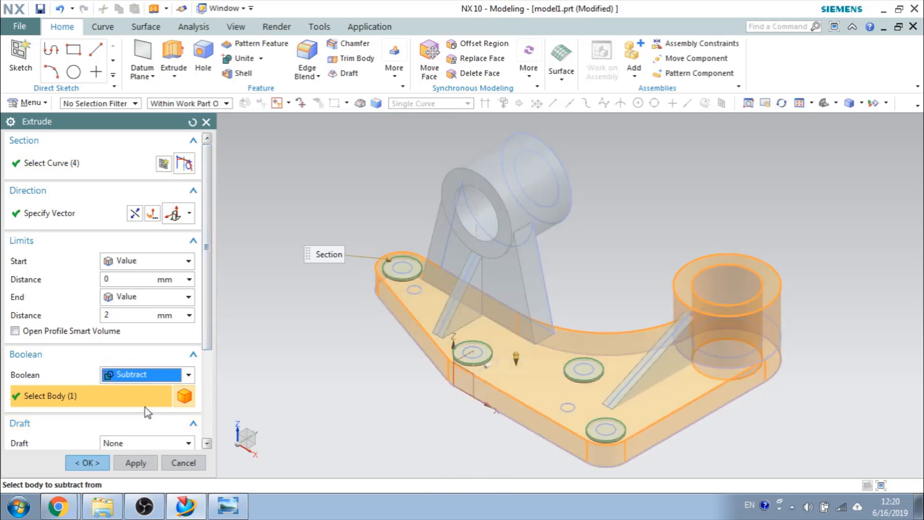
left_click(90, 462)
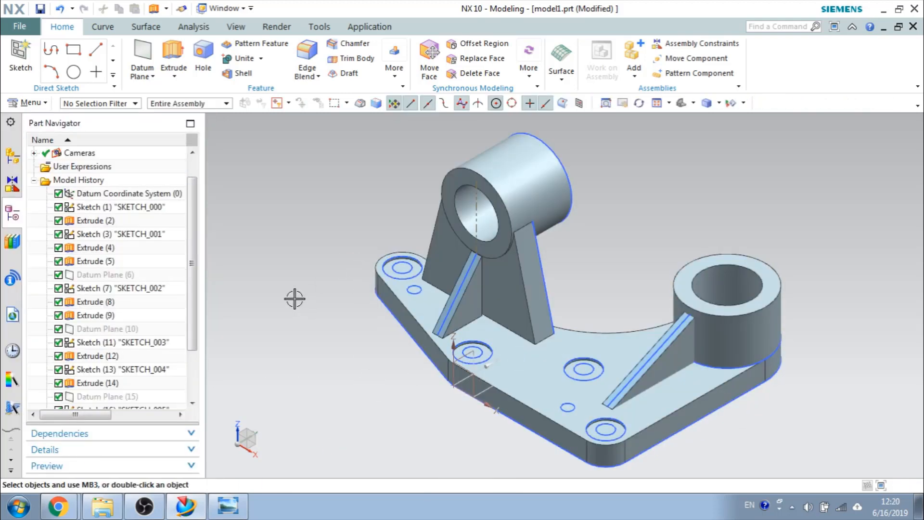
Extrude the four 14 mm and two 10 mm hole circles 70 mm downward, subtracting them from the base plate body
left_click(174, 50)
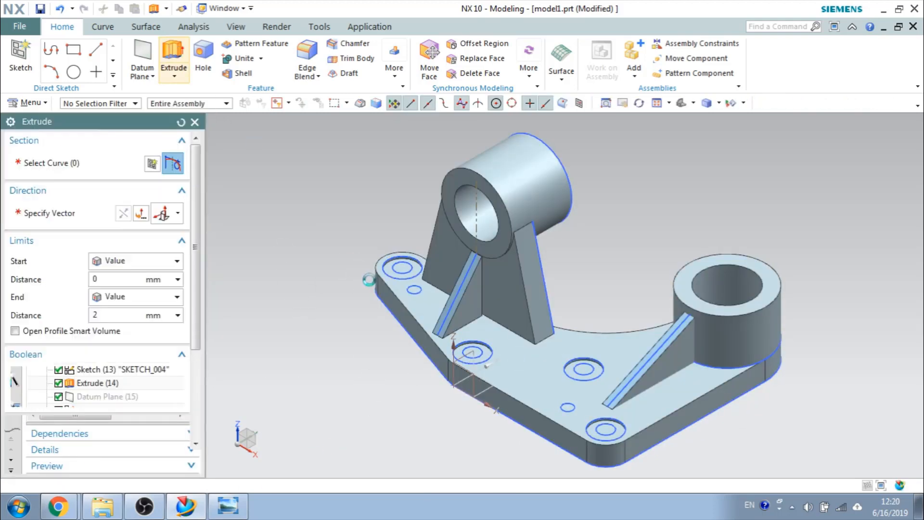
left_click(402, 264)
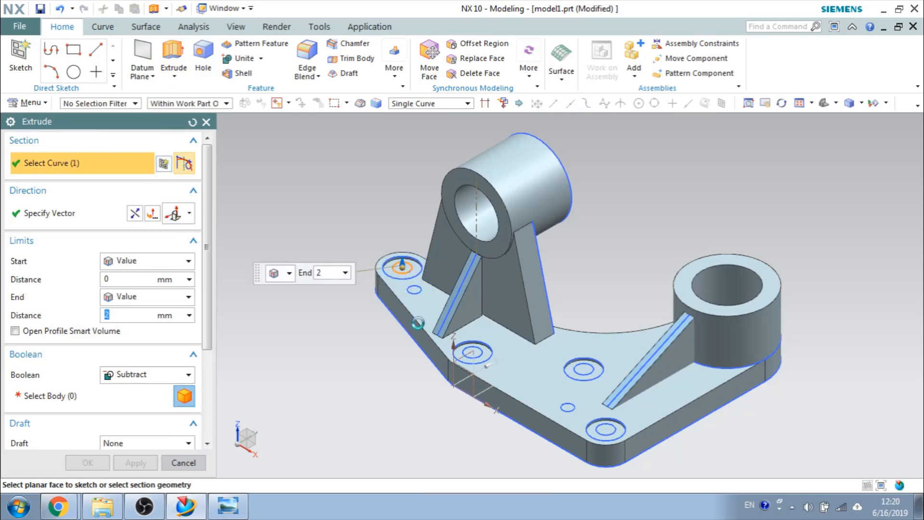
left_click(414, 292)
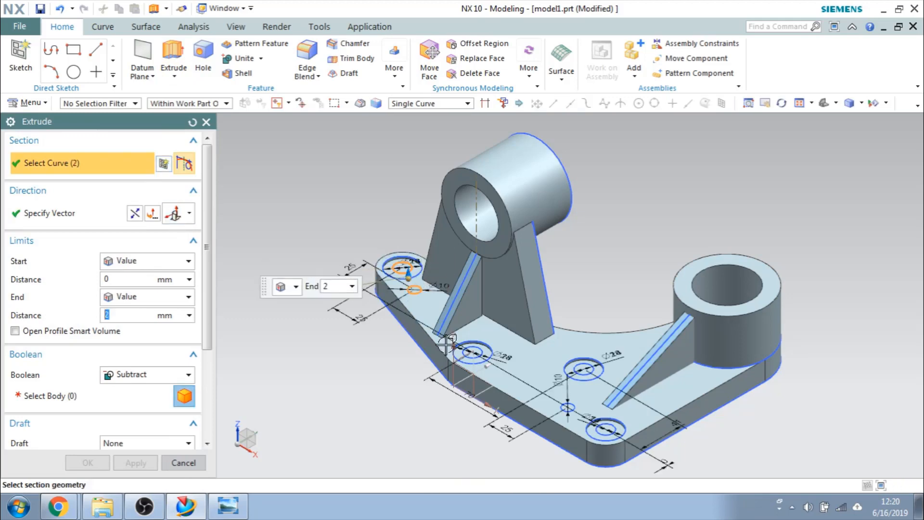
left_click(473, 355)
left_click(580, 378)
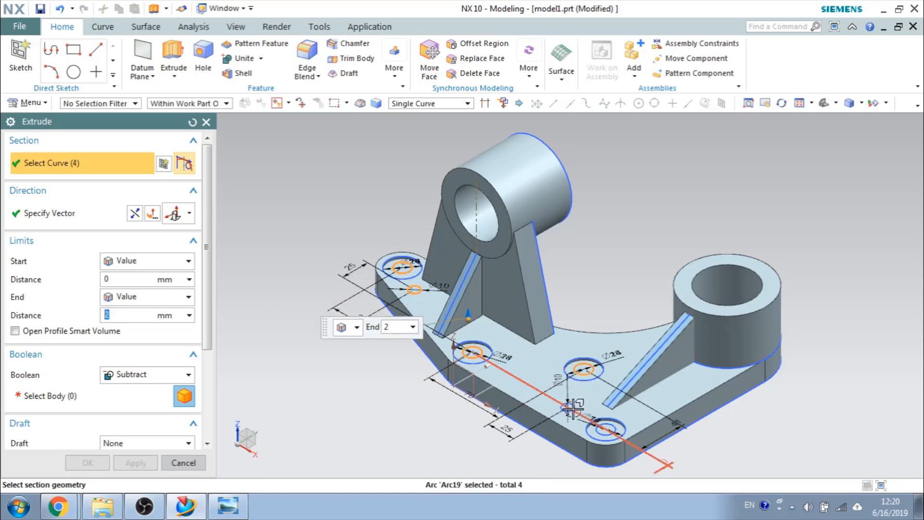
left_click(568, 406)
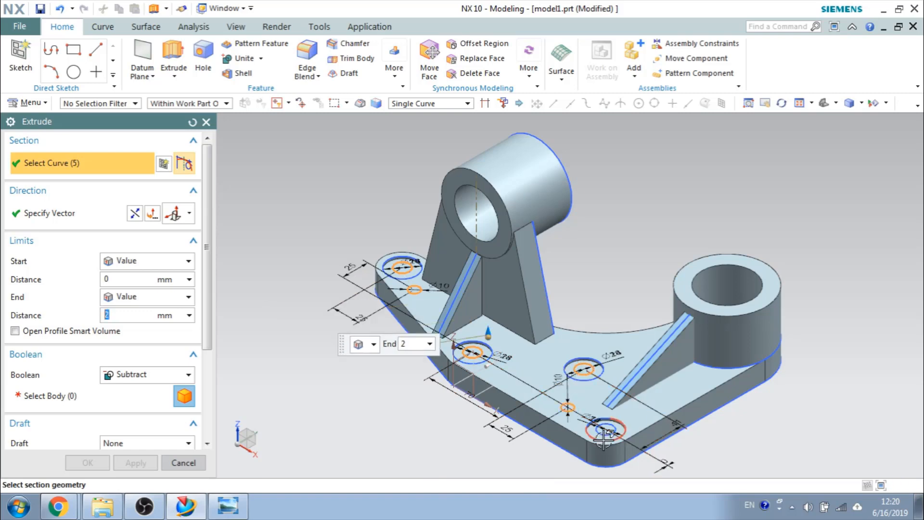
left_click(604, 430)
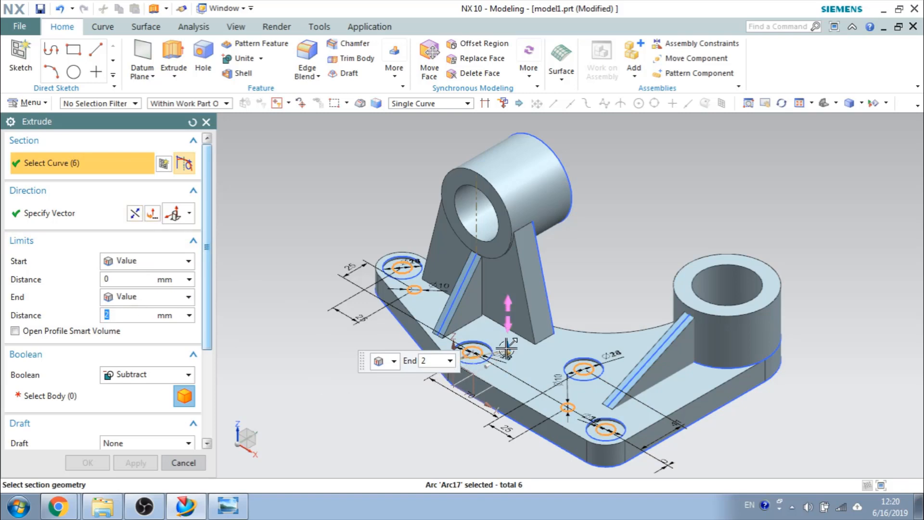
key("BackSpace")
type("70")
key("Return")
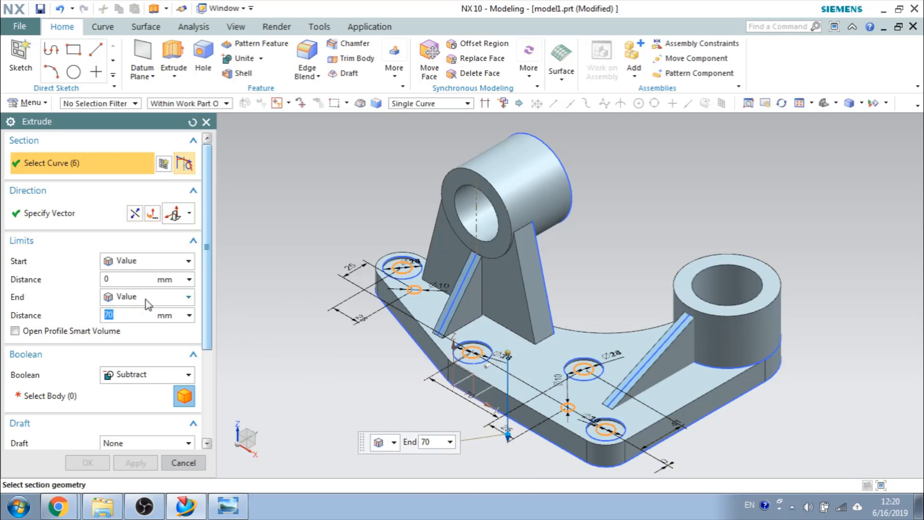
left_click(87, 392)
left_click(509, 380)
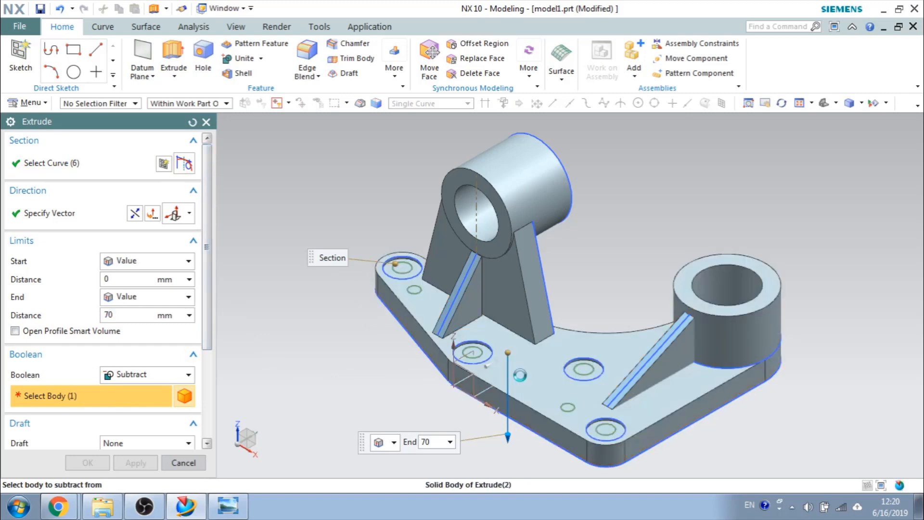
left_click(73, 462)
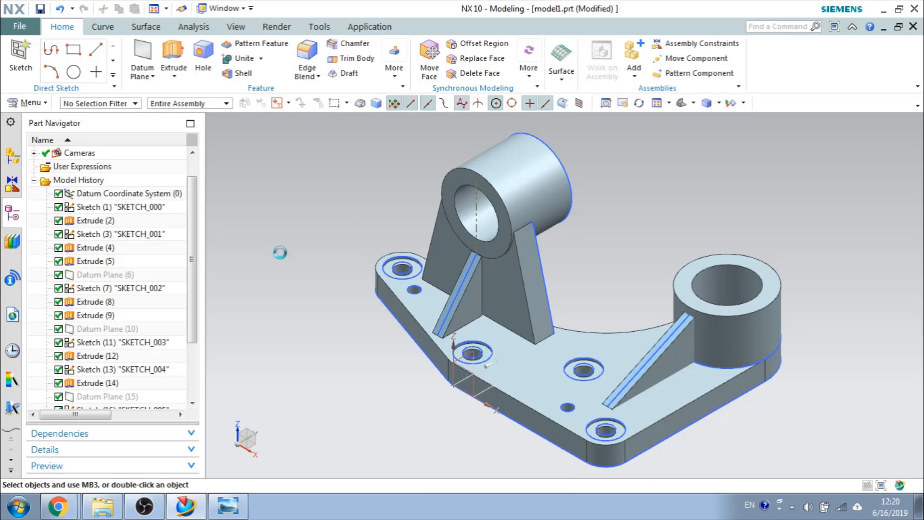
Hide all sketches, facet bodies, sheet bodies and datums in the model
key("ctrl+w")
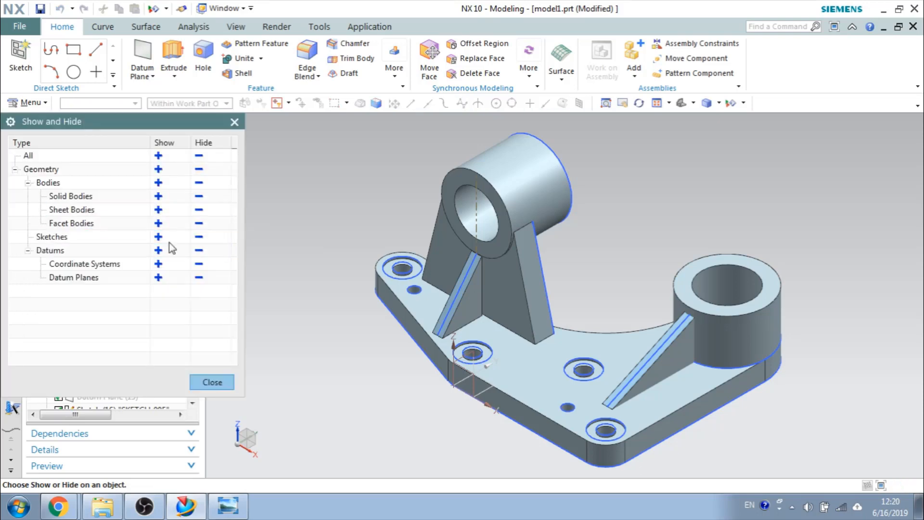
left_click(199, 237)
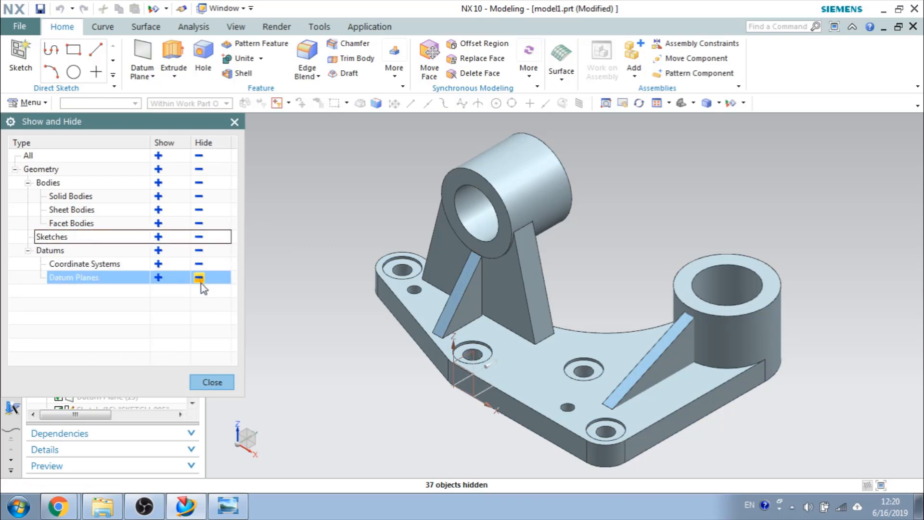
left_click(198, 226)
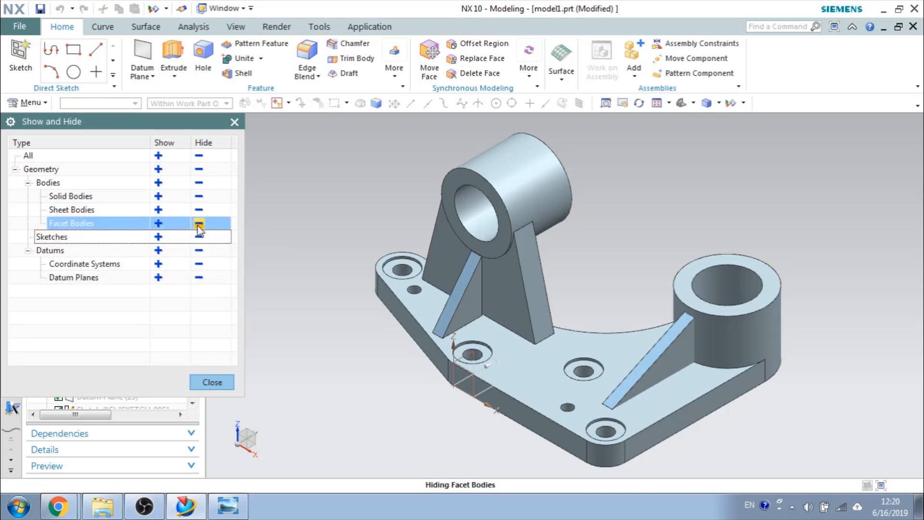
left_click(199, 211)
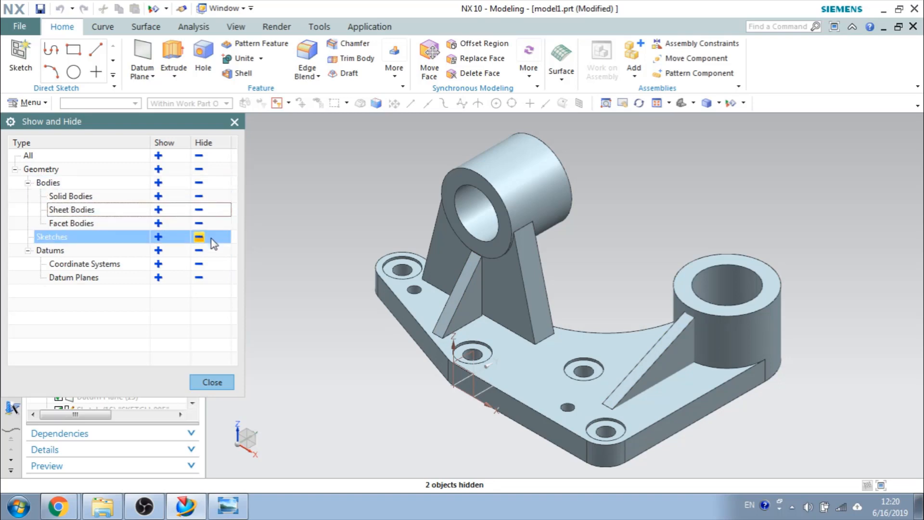
left_click(199, 250)
left_click(212, 382)
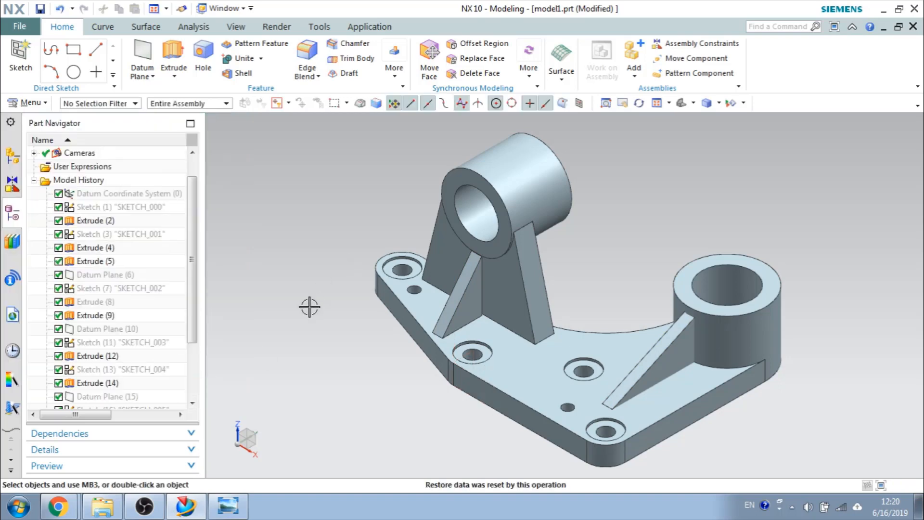
Compare the bracket's supports, ribs, bosses and base plate with the reference drawing from several angles
left_click(234, 509)
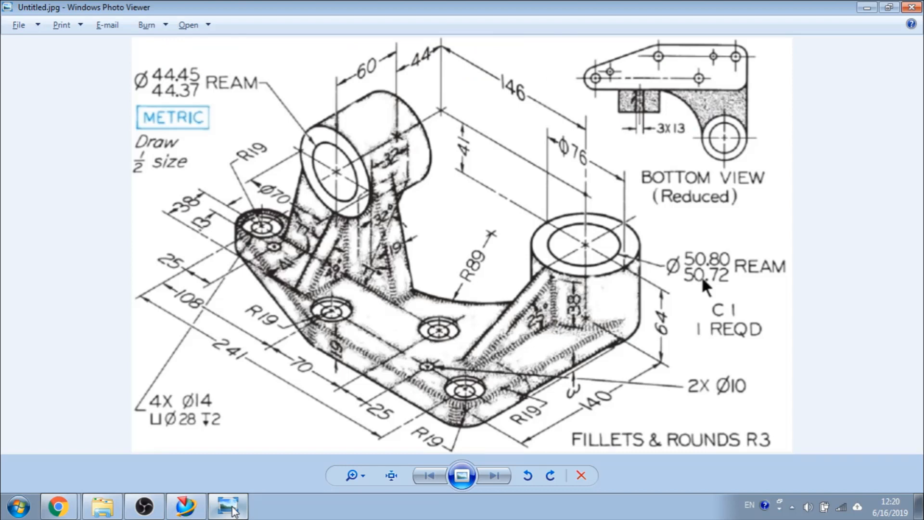
key("alt+Tab")
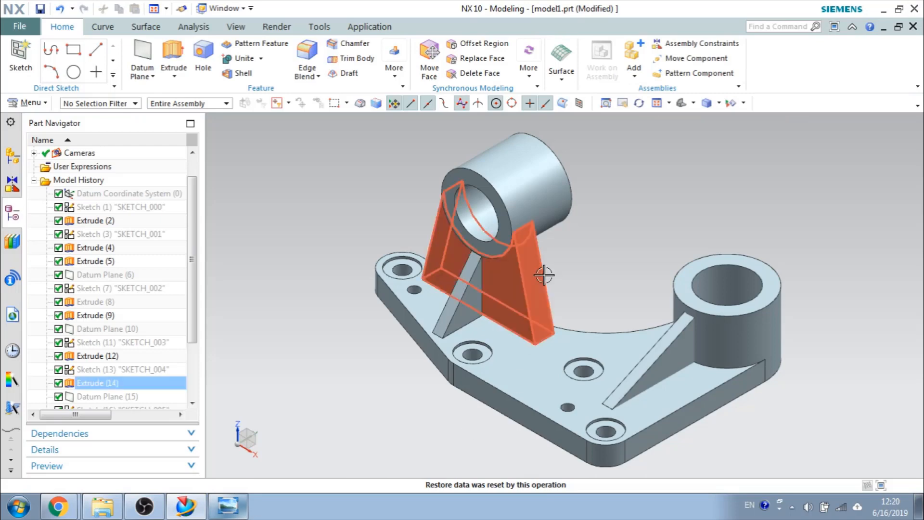
middle_click_drag(546, 283, 499, 293)
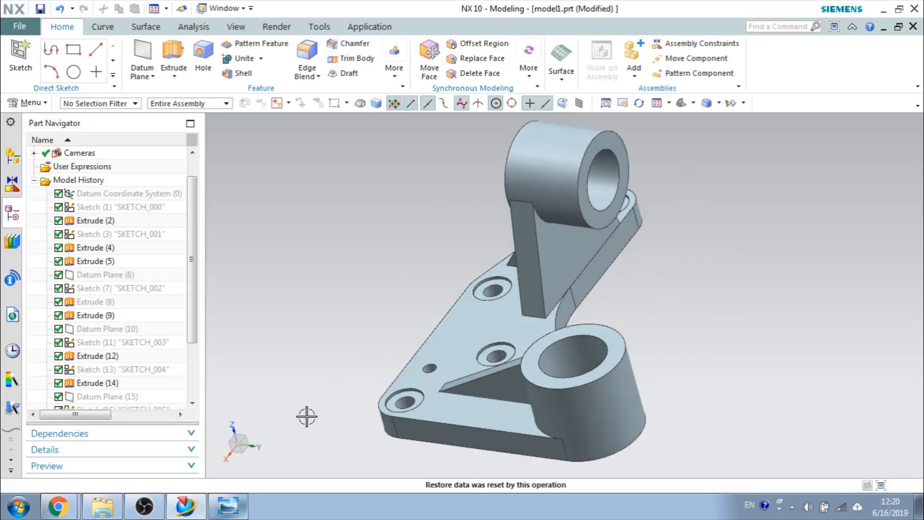
left_click(233, 506)
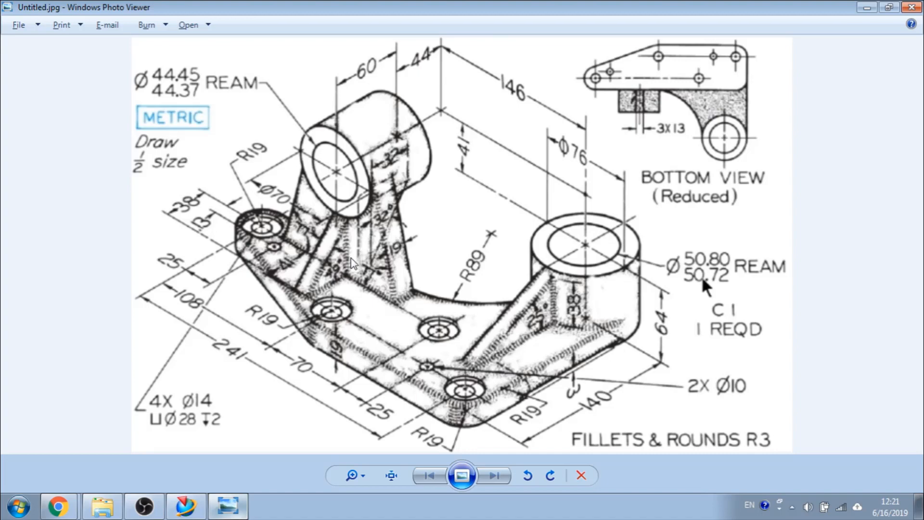
left_click(867, 9)
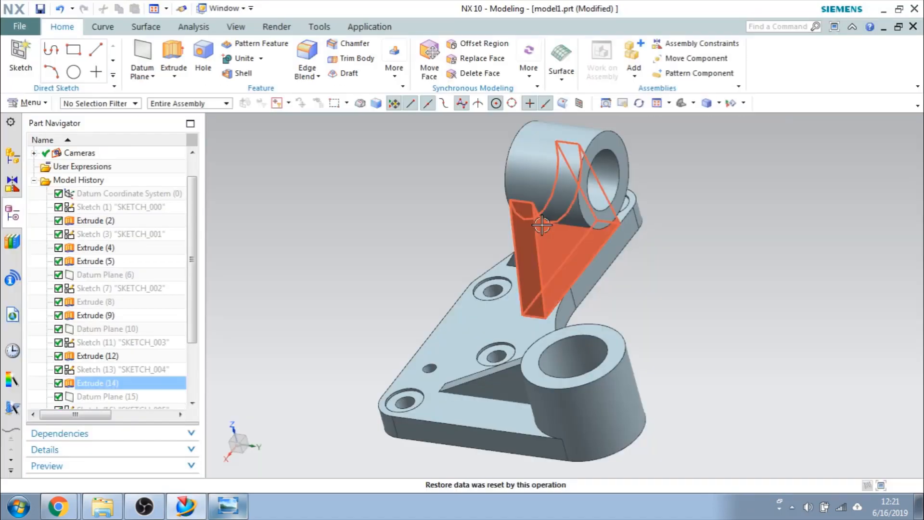
mouse_move(481, 240)
middle_mouse_down()
mouse_move(414, 259)
mouse_move(447, 240)
mouse_move(476, 255)
middle_mouse_up()
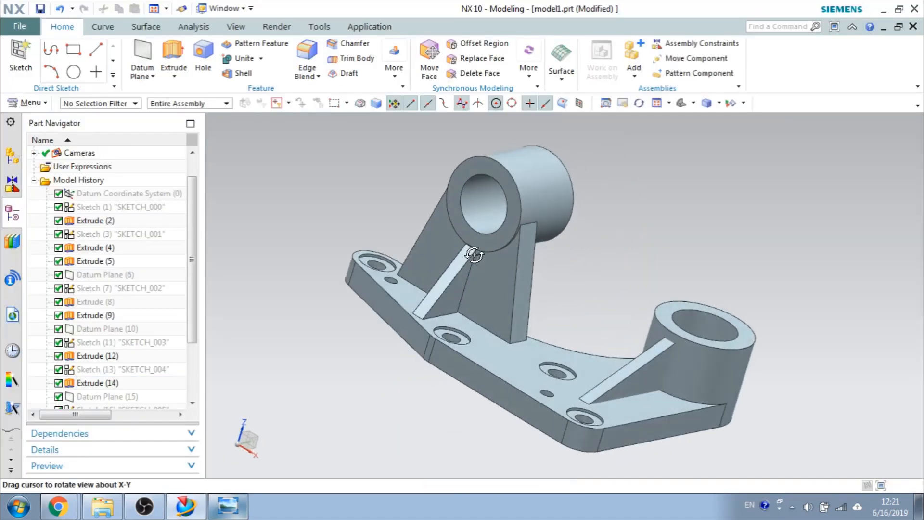
scroll(476, 255, "up", 1)
scroll(642, 275, "down", 1)
key("Home")
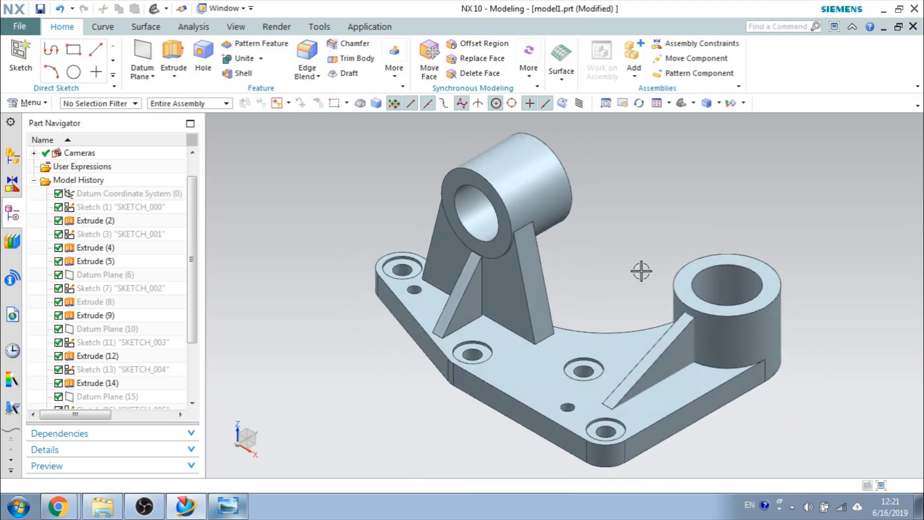